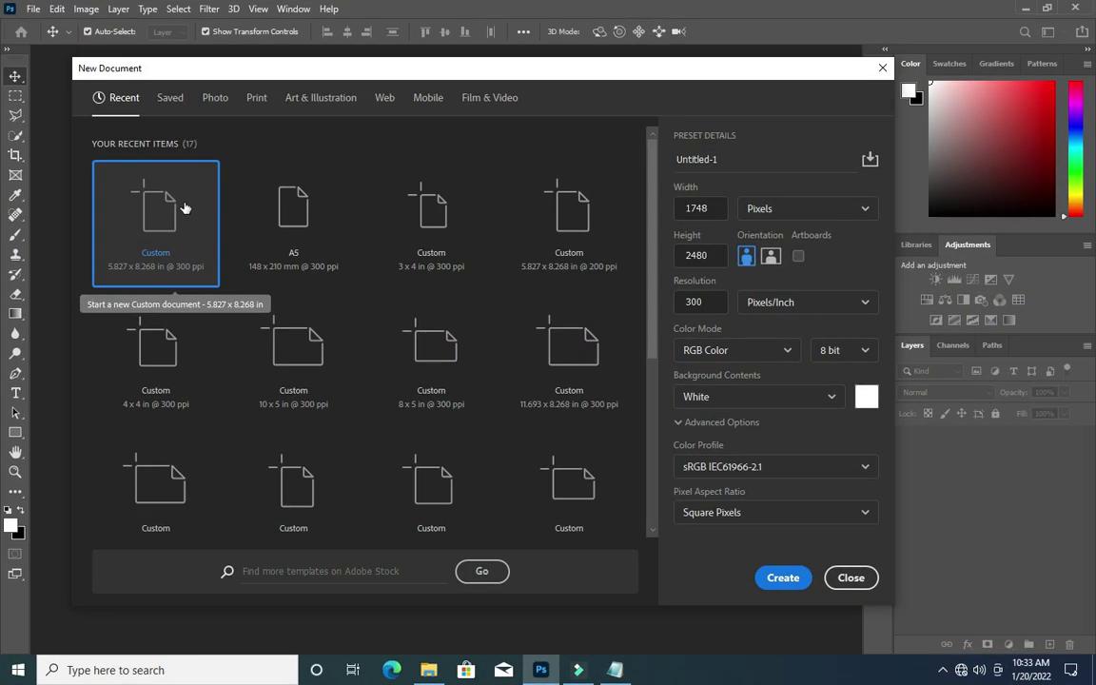
Create an A5 document in inches (5.827 x 8.268) at 300 ppi, 1748 × 2480 px.
{"action": "left_click", "coordinate": [295, 221]}
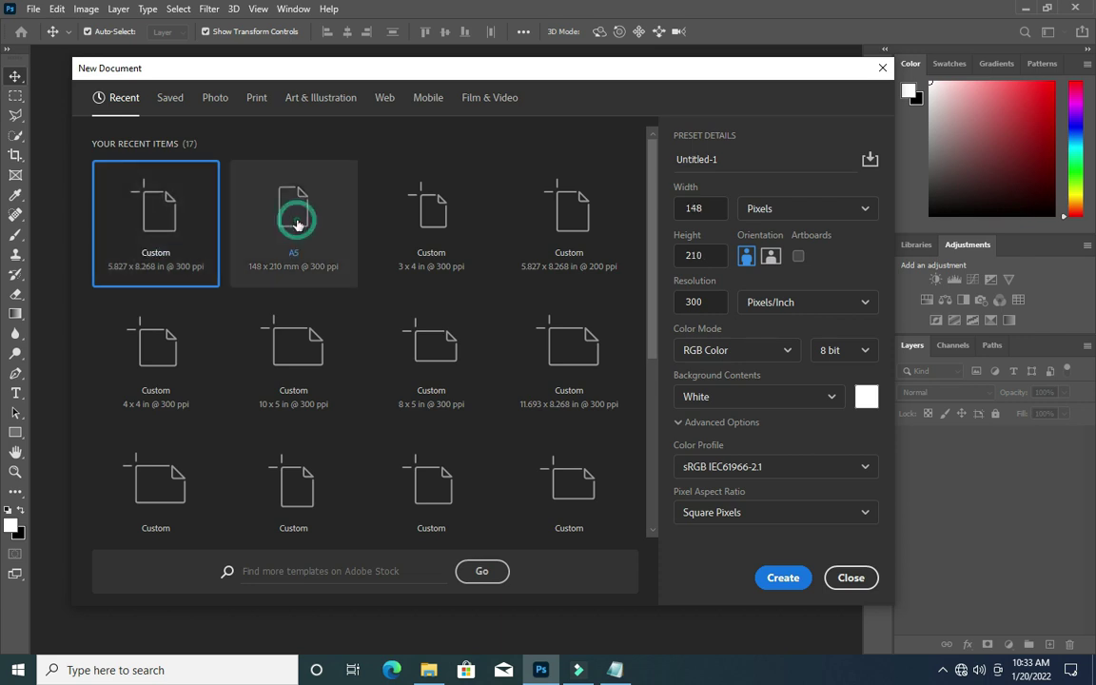
{"action": "left_click", "coordinate": [794, 214]}
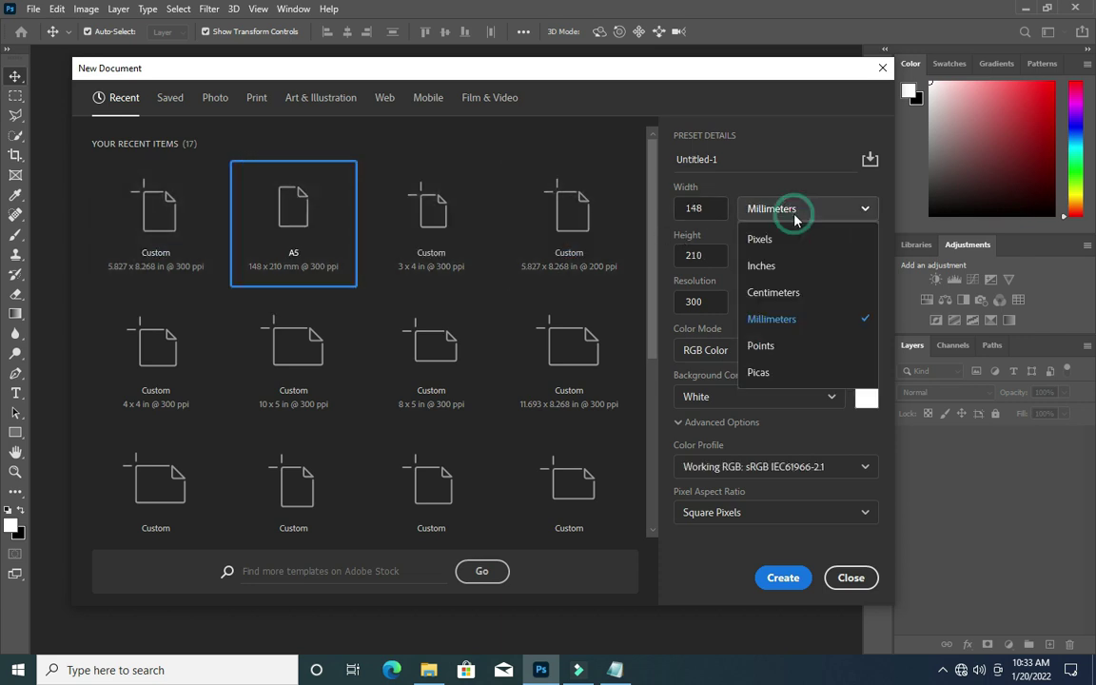
{"action": "left_click", "coordinate": [764, 266]}
{"action": "double_click", "coordinate": [702, 301]}
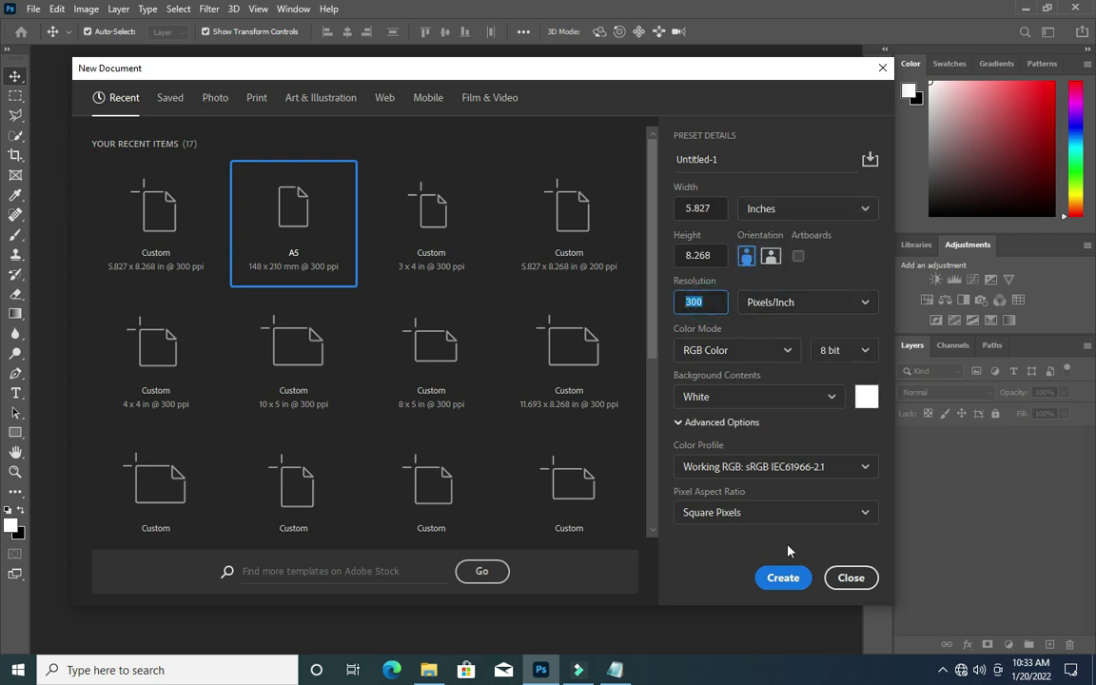
{"action": "left_click", "coordinate": [783, 577]}
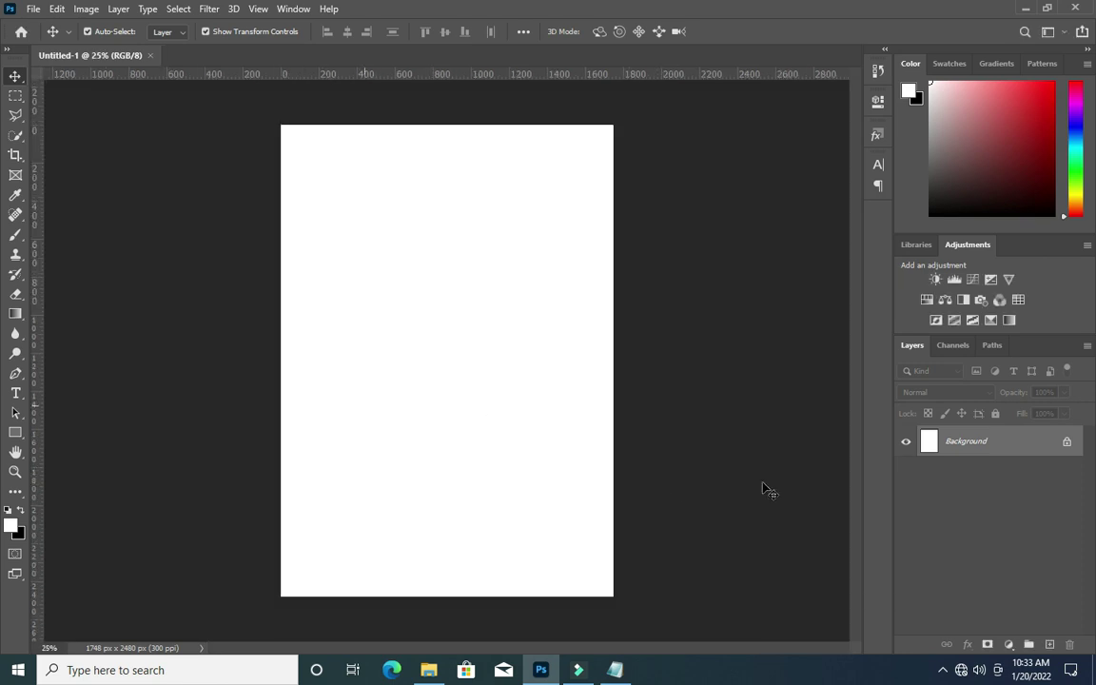
Add a Solid Color fill layer in dark purple #1b062f above the white Background.
{"action": "left_click", "coordinate": [1010, 646]}
{"action": "left_click", "coordinate": [1024, 379]}
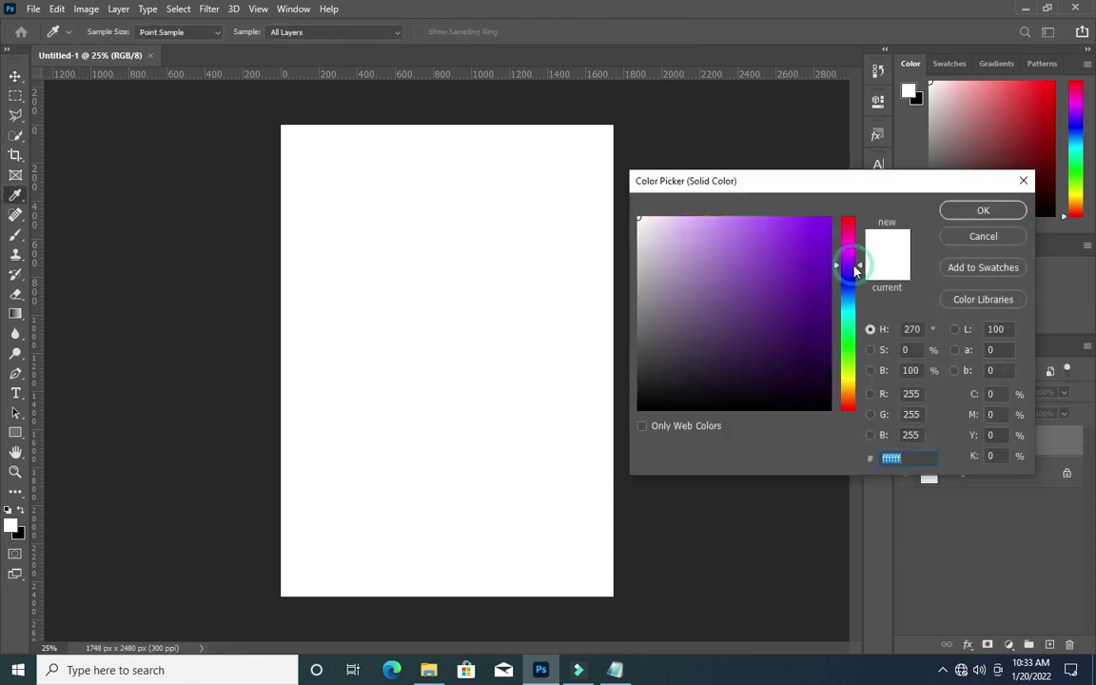
{"action": "left_click", "coordinate": [805, 375]}
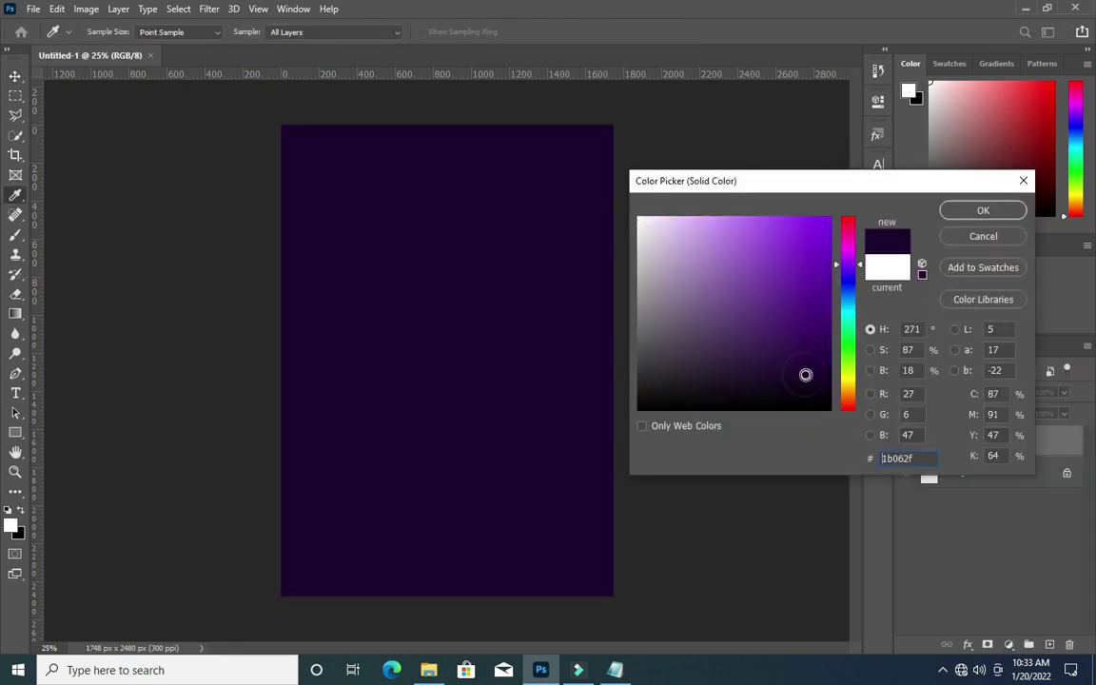
{"action": "left_click", "coordinate": [918, 458]}
{"action": "left_click", "coordinate": [983, 210]}
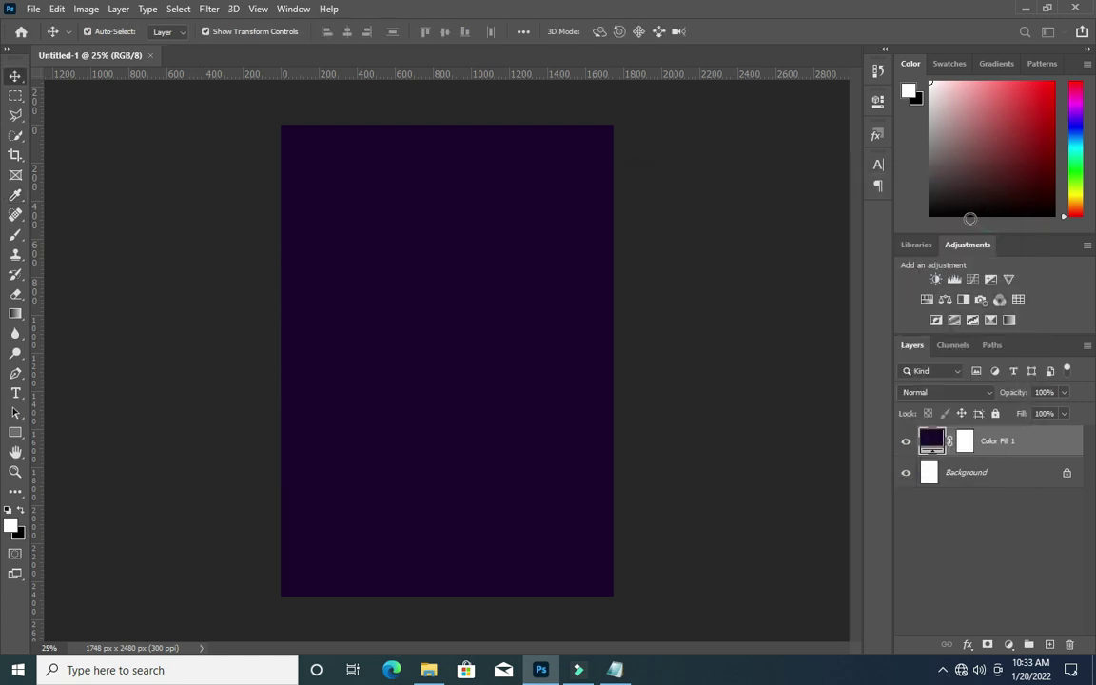
{"action": "left_click", "coordinate": [429, 671]}
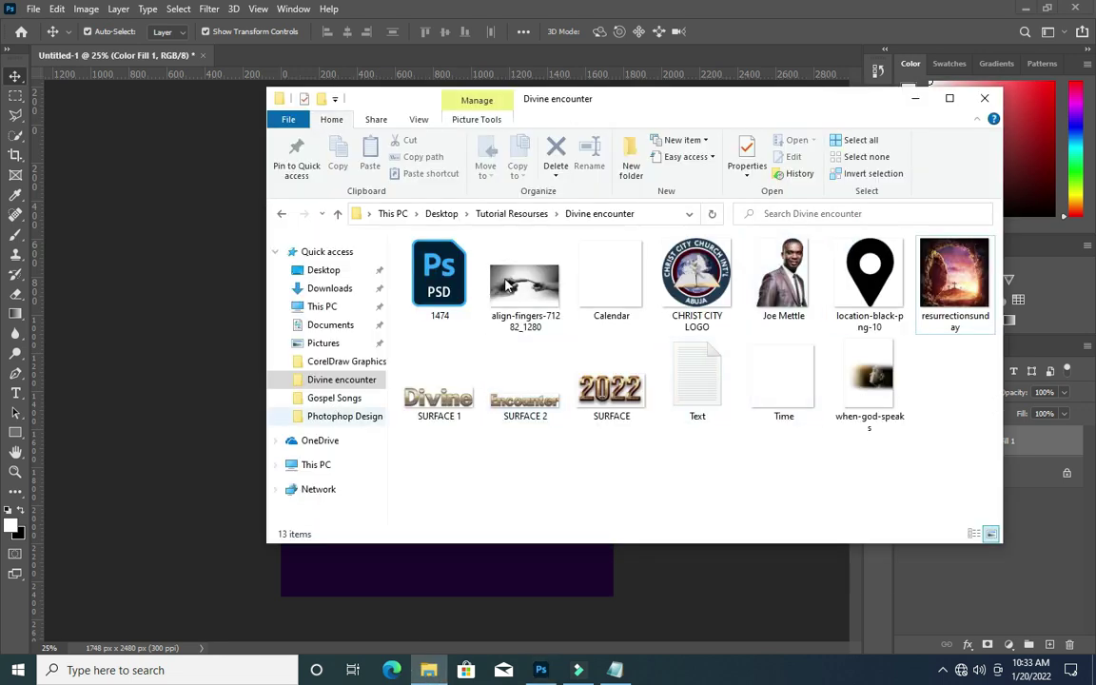
Drag resurrectionsunday onto the canvas and scale it to 306.86% across the upper page.
{"action": "left_click", "coordinate": [954, 284]}
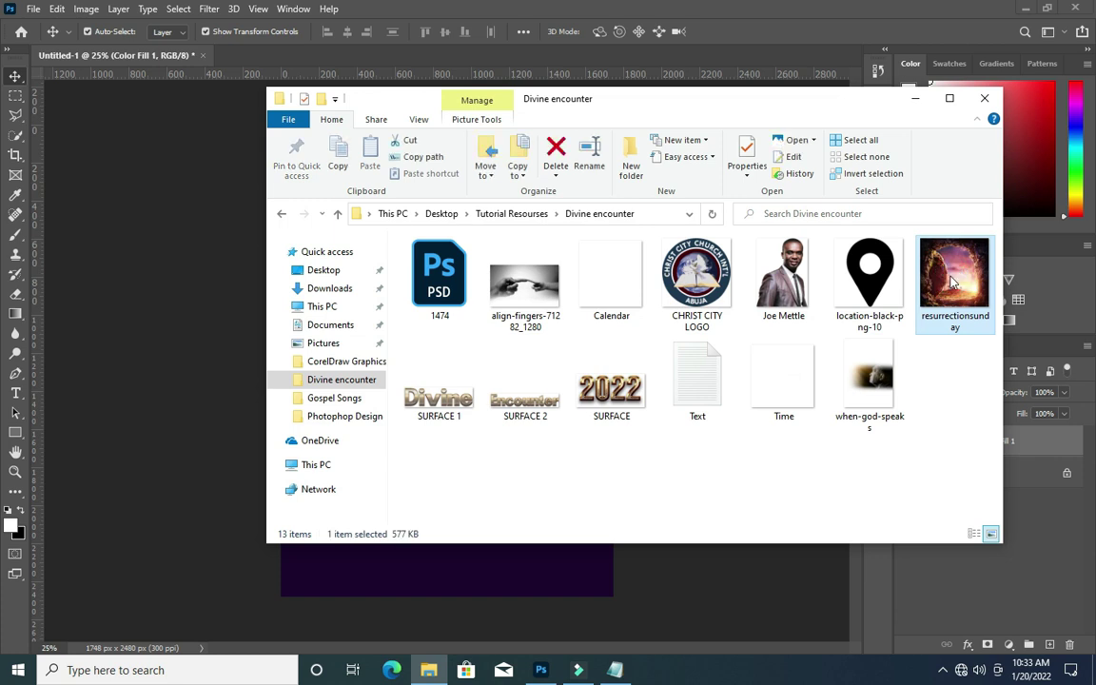
{"action": "left_click_drag", "start_coordinate": [909, 406], "coordinate": [619, 577]}
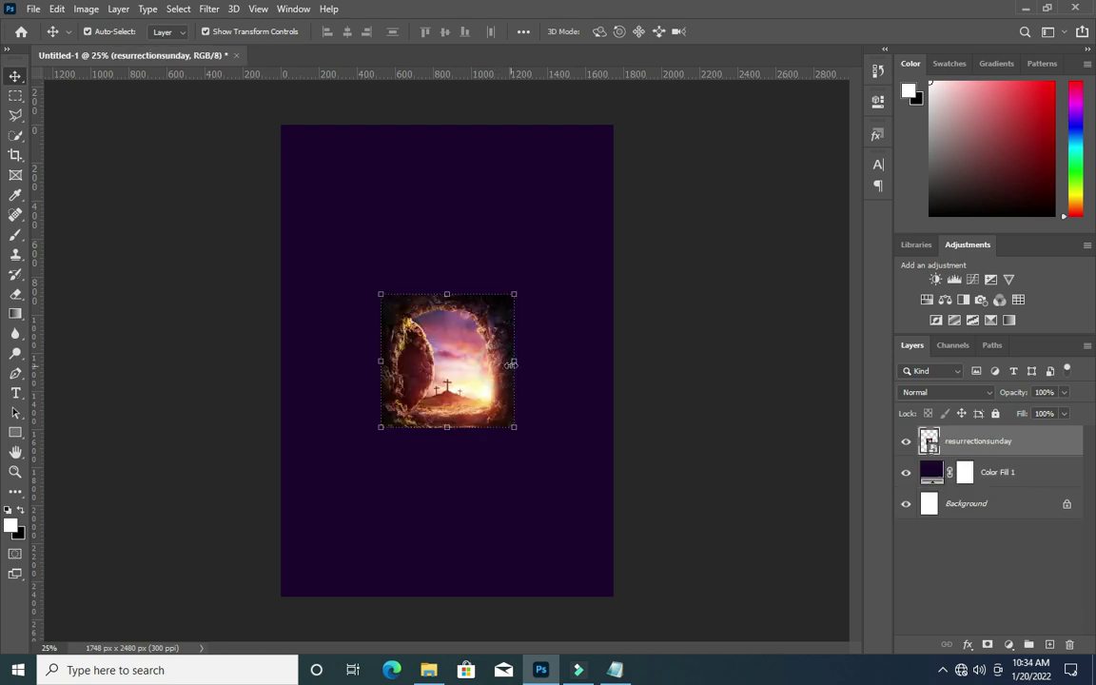
{"action": "left_click_drag", "start_coordinate": [514, 363], "coordinate": [690, 362]}
{"action": "left_click_drag", "start_coordinate": [382, 362], "coordinate": [325, 257]}
{"action": "left_click", "coordinate": [729, 34]}
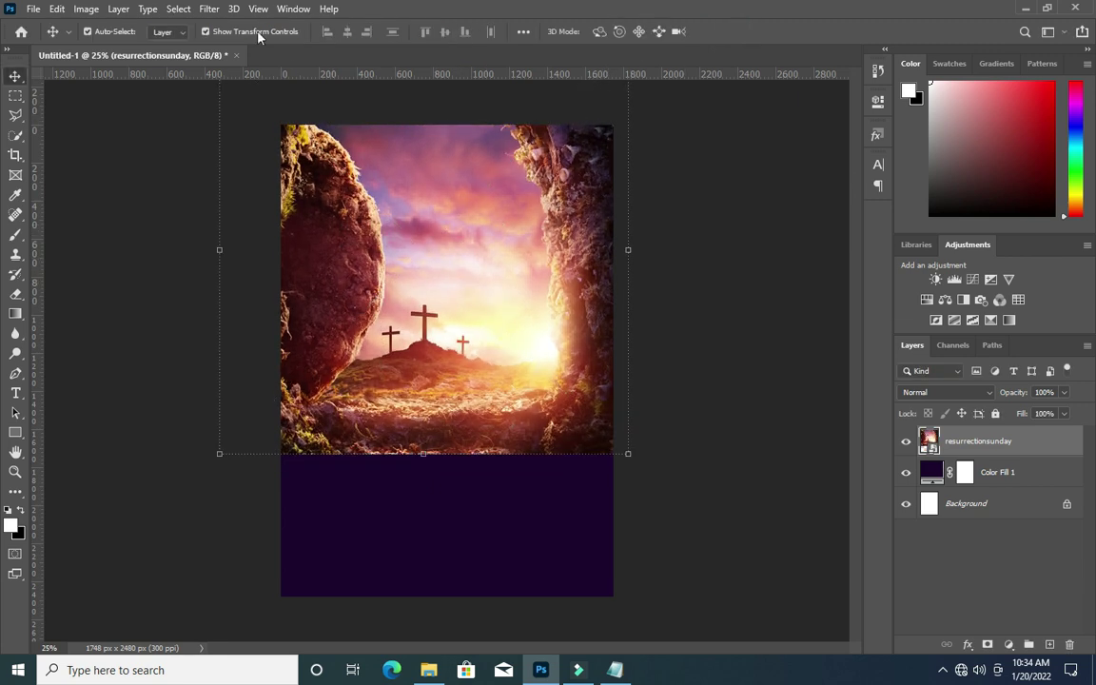
{"action": "left_click", "coordinate": [210, 9]}
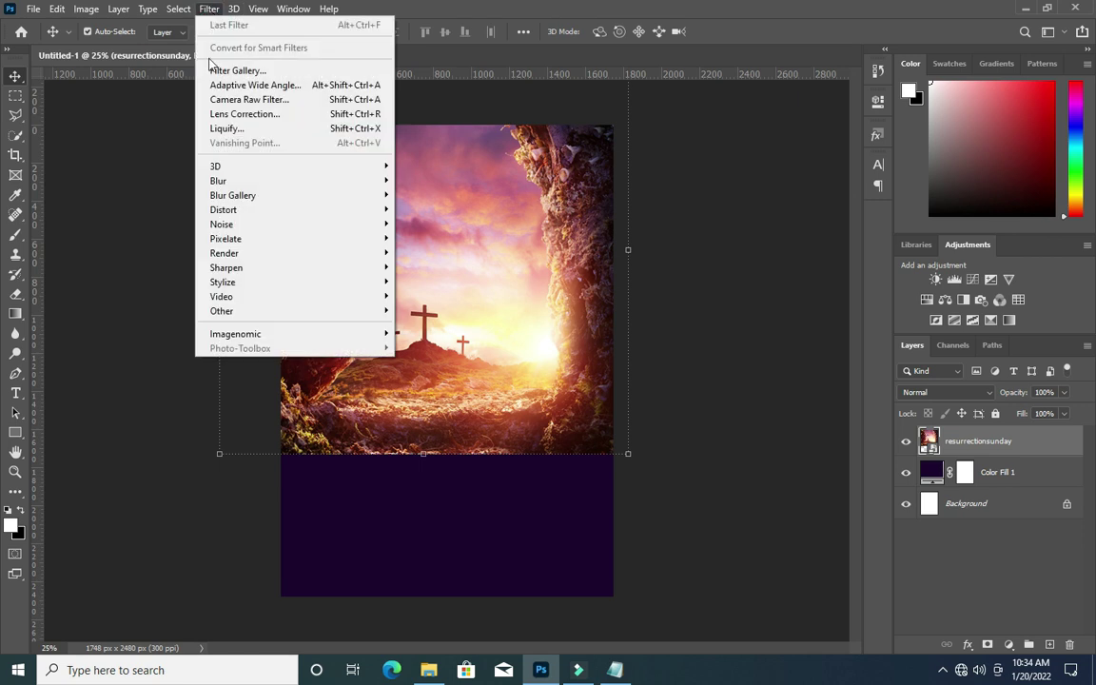
Apply a 124.4-pixel Gaussian Blur to the resurrectionsunday photo.
{"action": "mouse_move", "coordinate": [221, 181]}
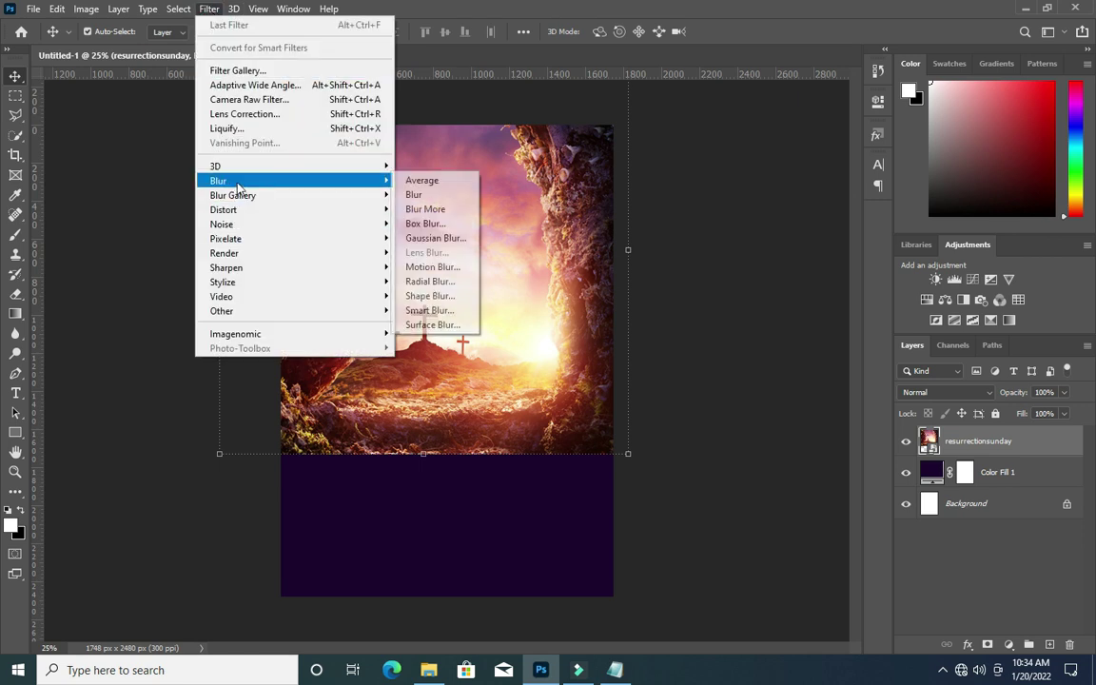
{"action": "left_click", "coordinate": [430, 238]}
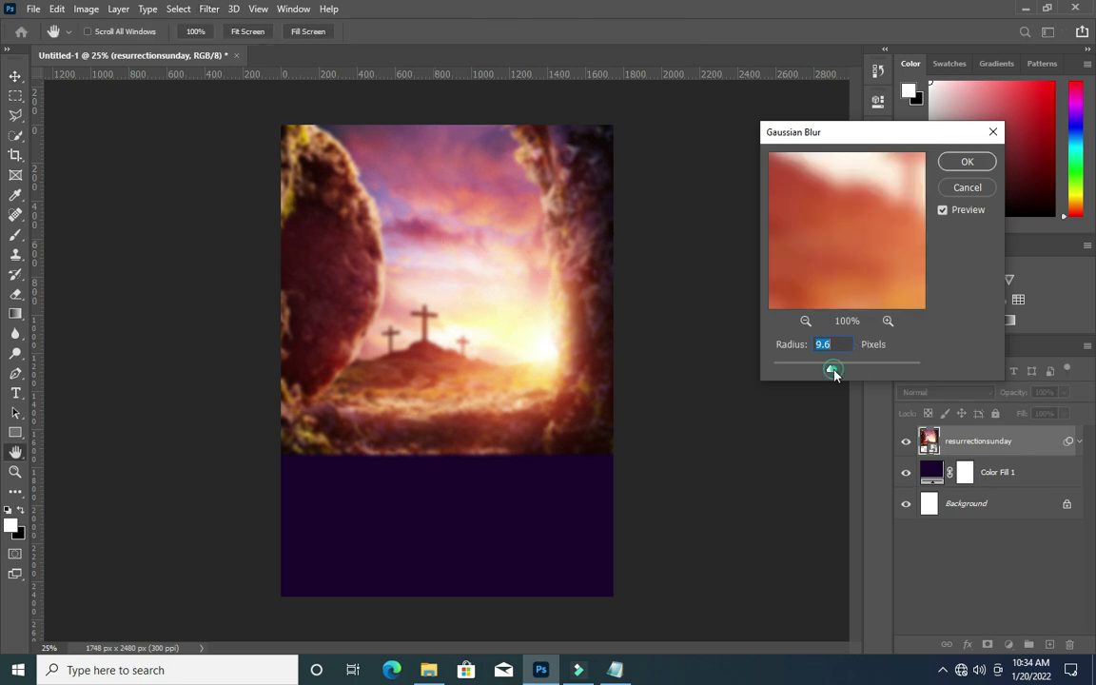
{"action": "left_click_drag", "start_coordinate": [834, 373], "coordinate": [874, 372]}
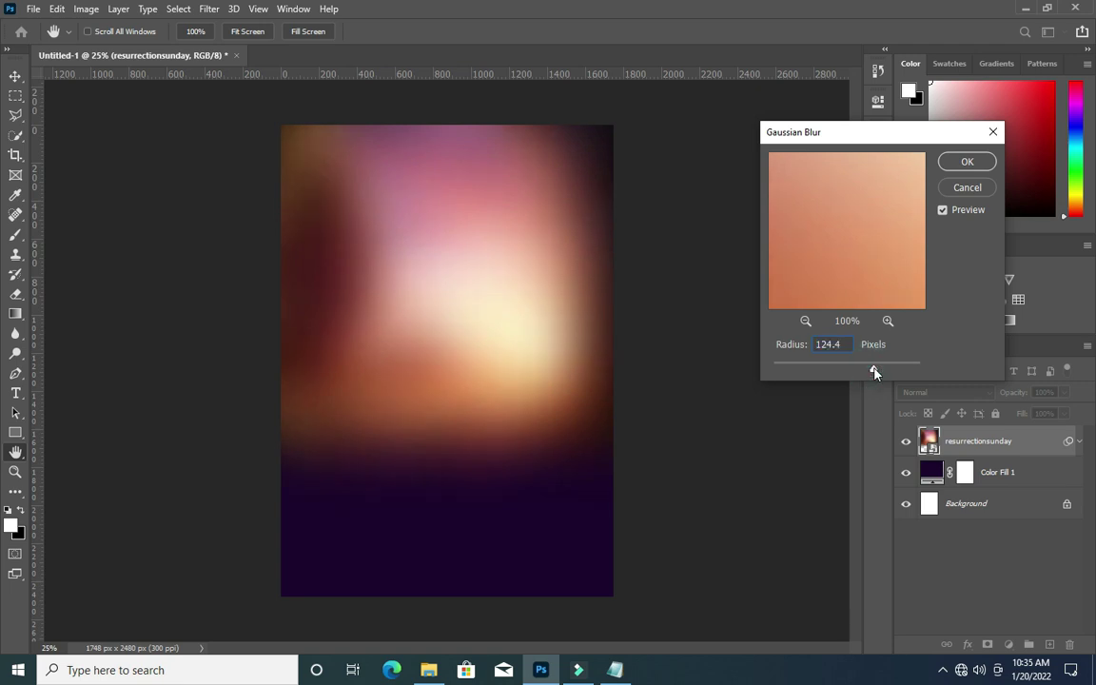
{"action": "left_click", "coordinate": [973, 160]}
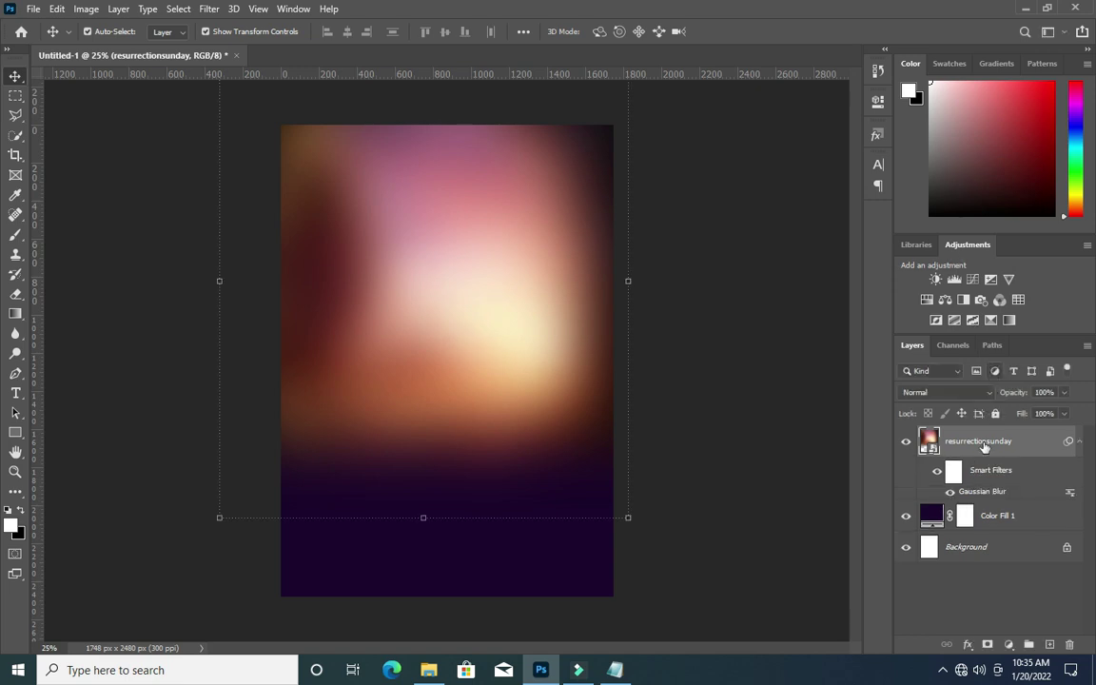
Lower the blurred photo layer's opacity to 77%.
{"action": "left_click", "coordinate": [1078, 443]}
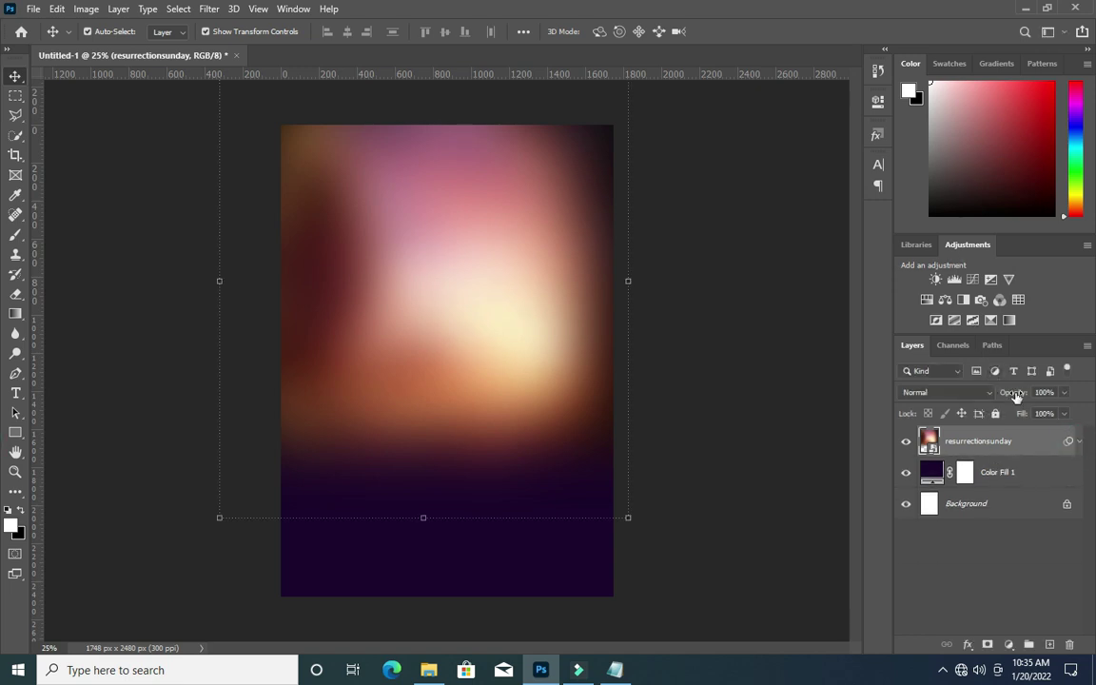
{"action": "left_click_drag", "start_coordinate": [1016, 394], "coordinate": [1006, 399]}
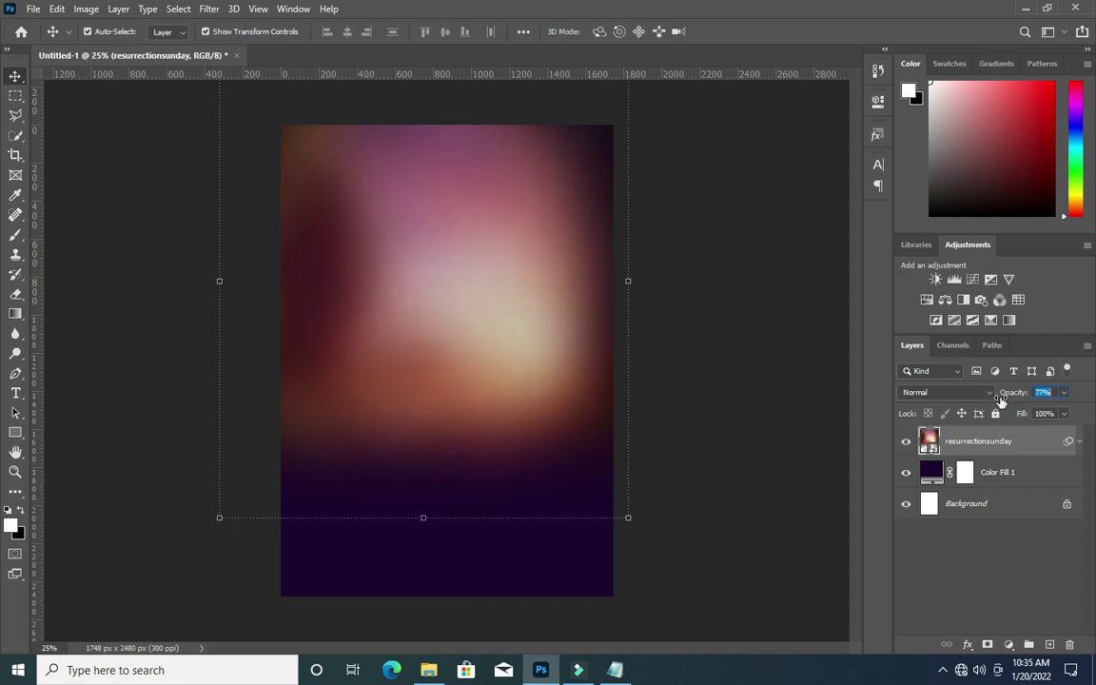
{"action": "left_click", "coordinate": [712, 506]}
Place the align-fingers hands image at the top of the flyer, stretched slightly taller.
{"action": "left_click", "coordinate": [429, 669]}
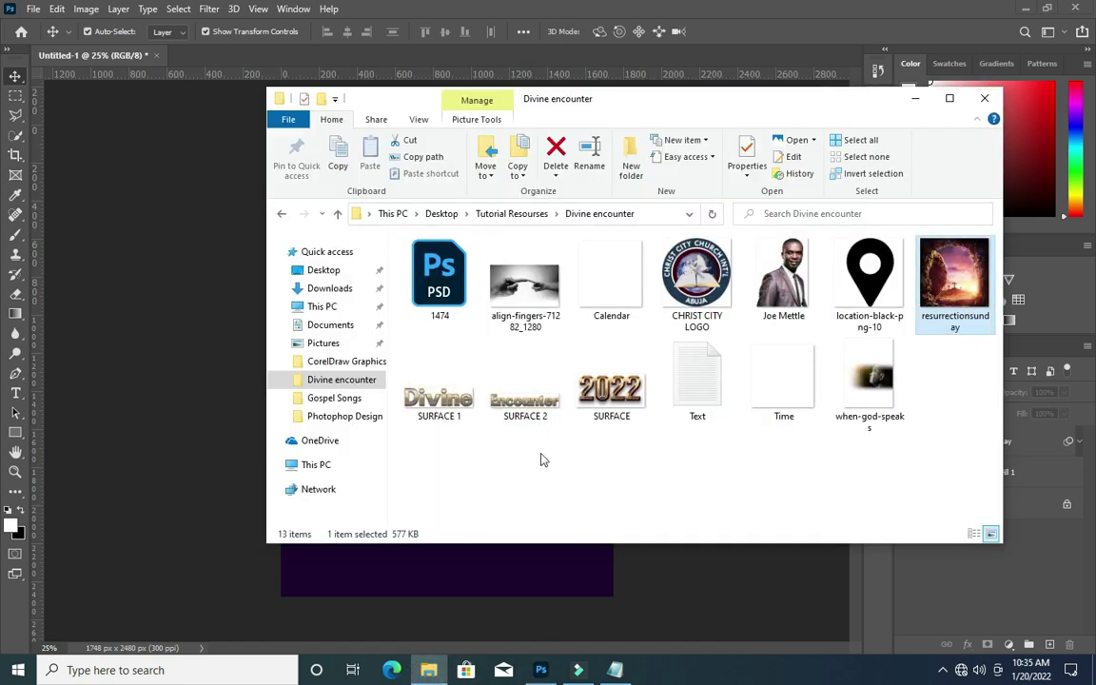
{"action": "left_click", "coordinate": [522, 279]}
{"action": "left_click_drag", "start_coordinate": [522, 286], "coordinate": [202, 497]}
{"action": "left_click_drag", "start_coordinate": [426, 298], "coordinate": [420, 163]}
{"action": "left_click_drag", "start_coordinate": [447, 330], "coordinate": [446, 351]}
{"action": "left_click", "coordinate": [730, 32]}
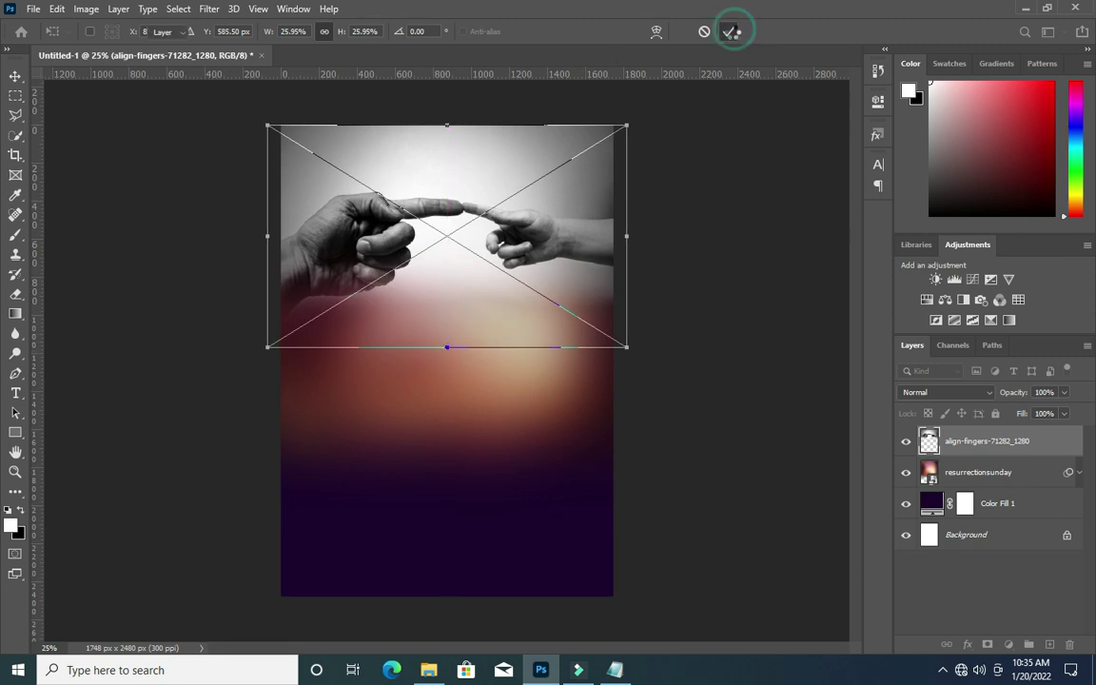
Set the hands layer to Overlay at about 9% opacity and nudge it higher.
{"action": "left_click", "coordinate": [941, 393]}
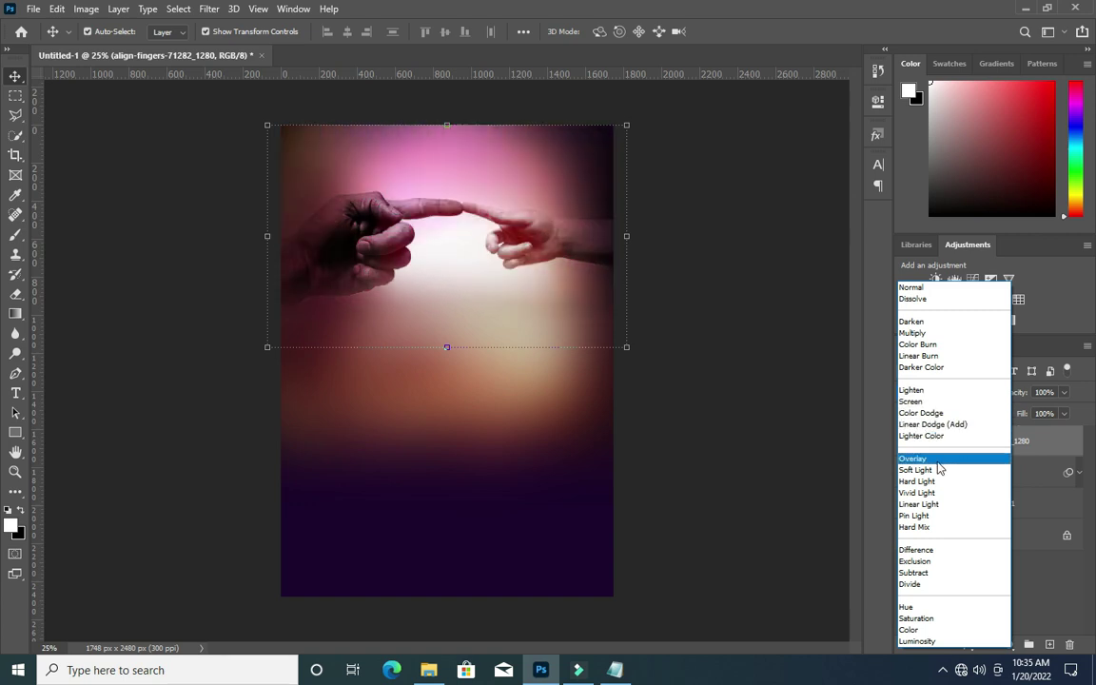
{"action": "left_click", "coordinate": [937, 461]}
{"action": "left_click_drag", "start_coordinate": [1017, 395], "coordinate": [966, 411]}
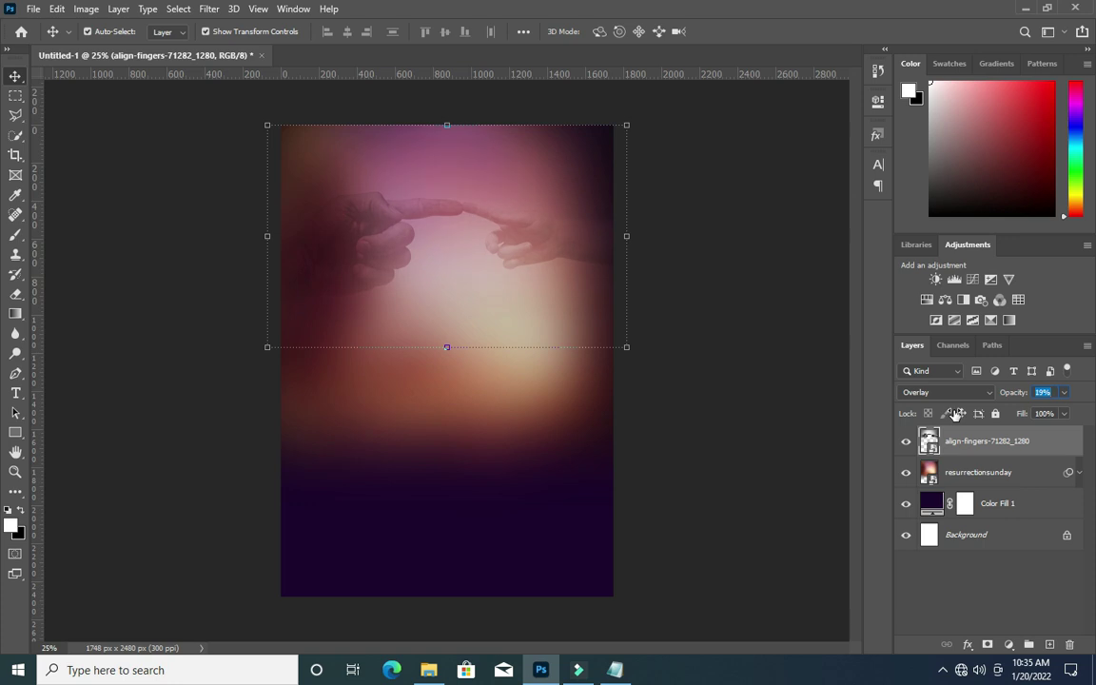
{"action": "left_click_drag", "start_coordinate": [955, 415], "coordinate": [947, 416]}
{"action": "left_click_drag", "start_coordinate": [479, 244], "coordinate": [478, 229]}
{"action": "left_click", "coordinate": [709, 331]}
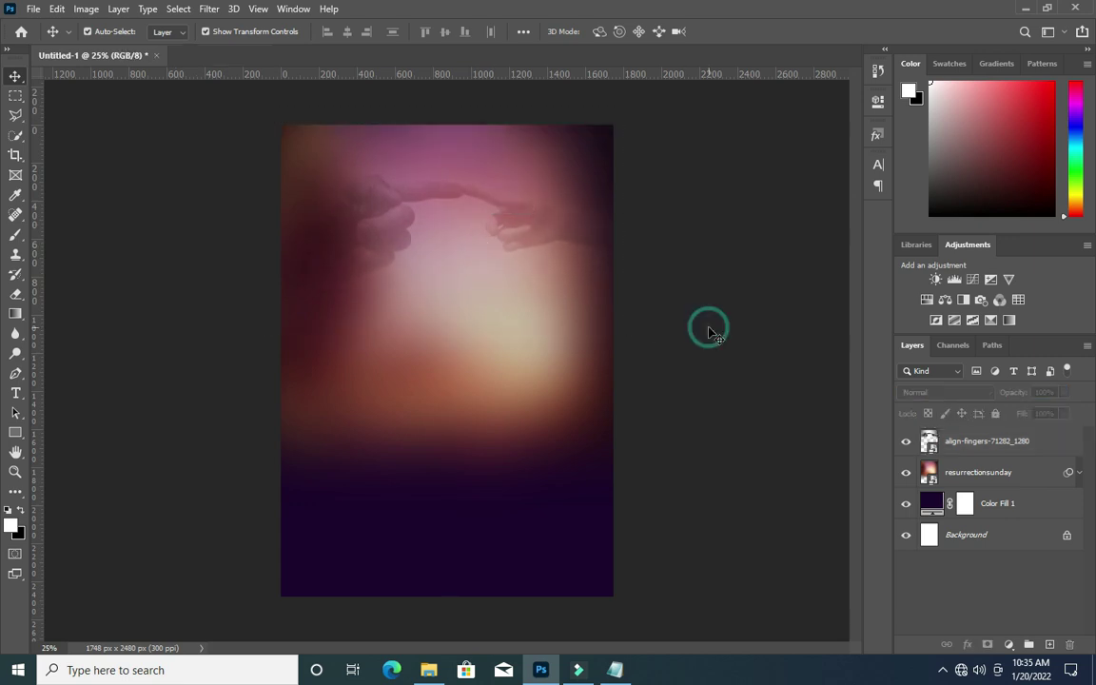
{"action": "left_click", "coordinate": [427, 672]}
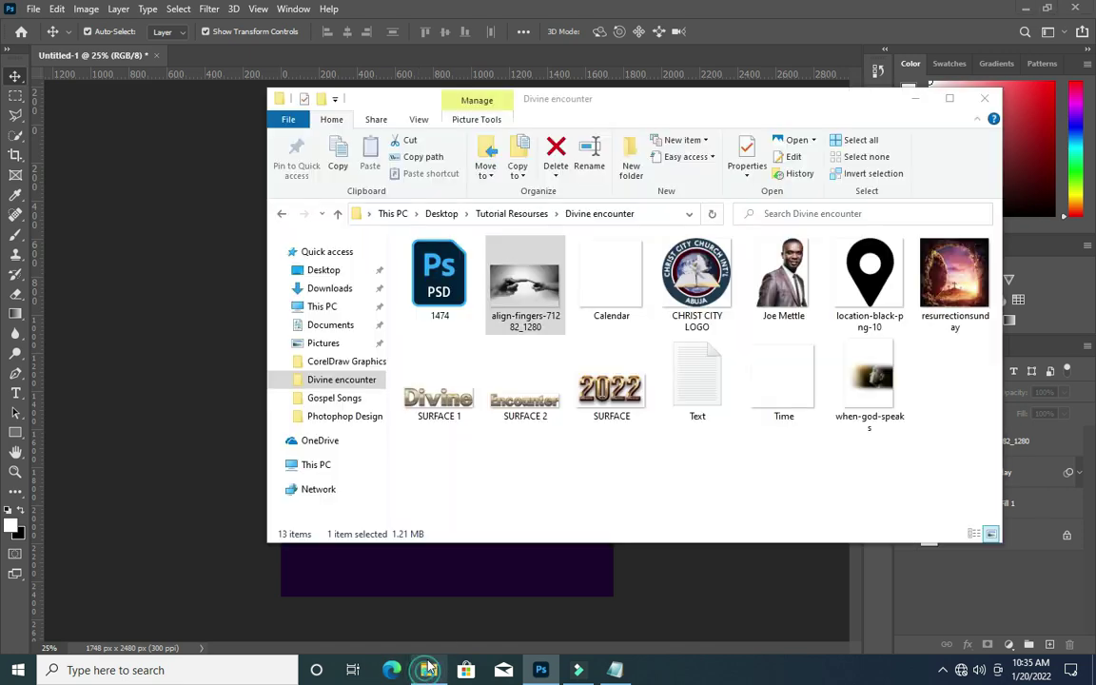
Place the when-god-speaks portrait image on the right side of the flyer.
{"action": "left_click", "coordinate": [882, 401]}
{"action": "left_click_drag", "start_coordinate": [885, 381], "coordinate": [598, 415]}
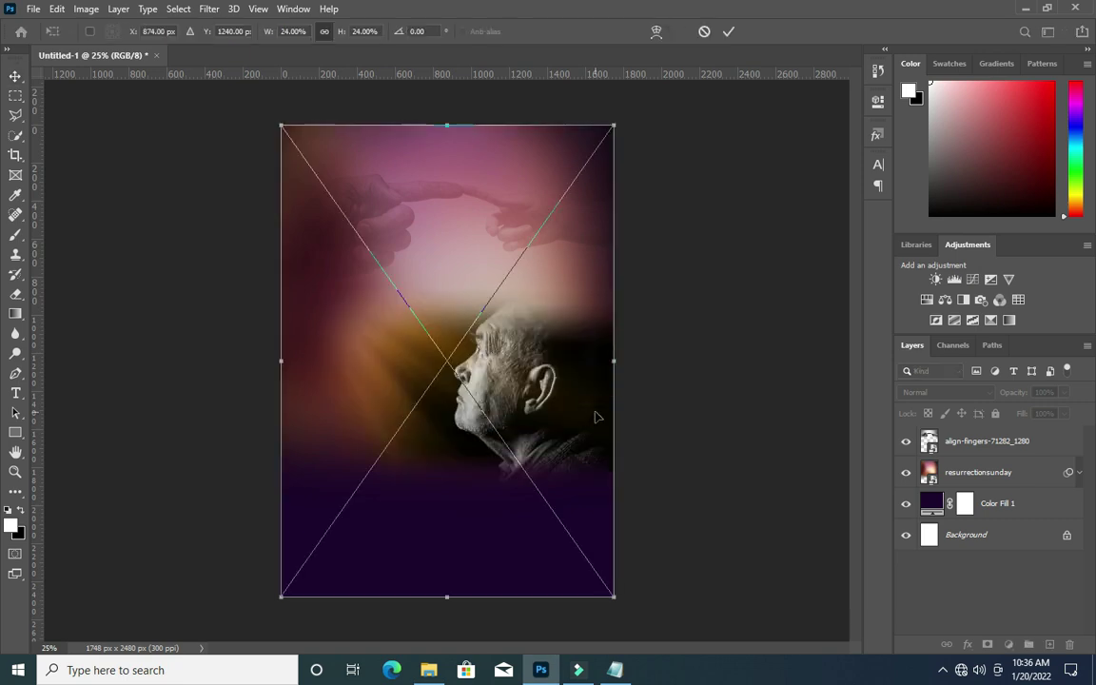
{"action": "left_click_drag", "start_coordinate": [531, 381], "coordinate": [619, 364]}
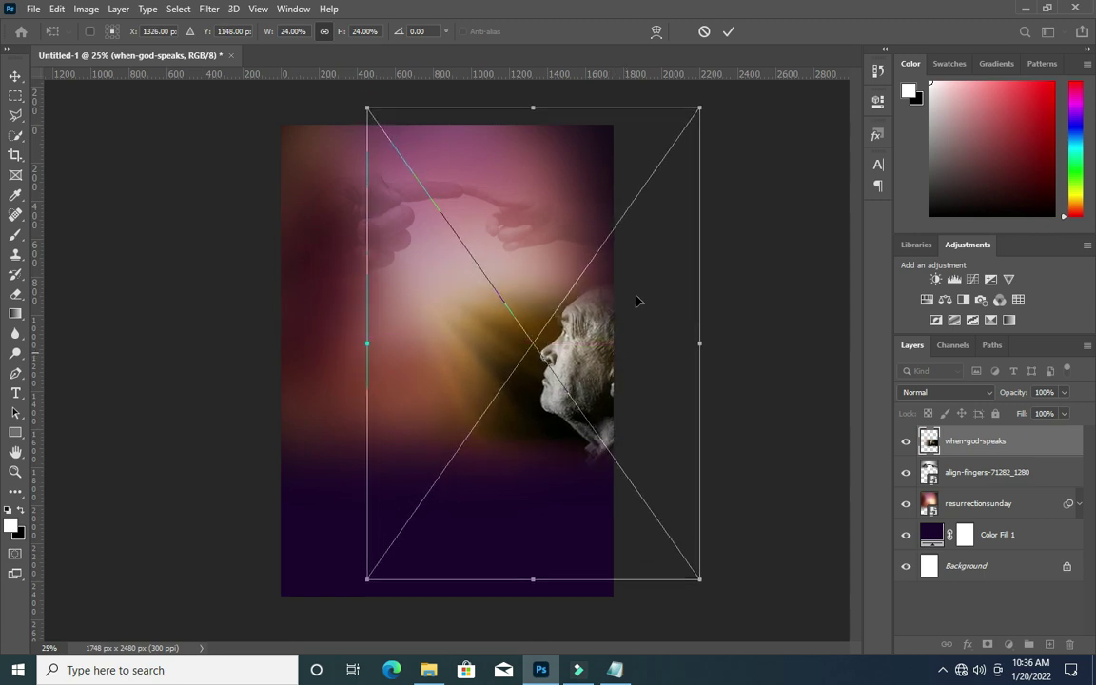
{"action": "left_click", "coordinate": [730, 32]}
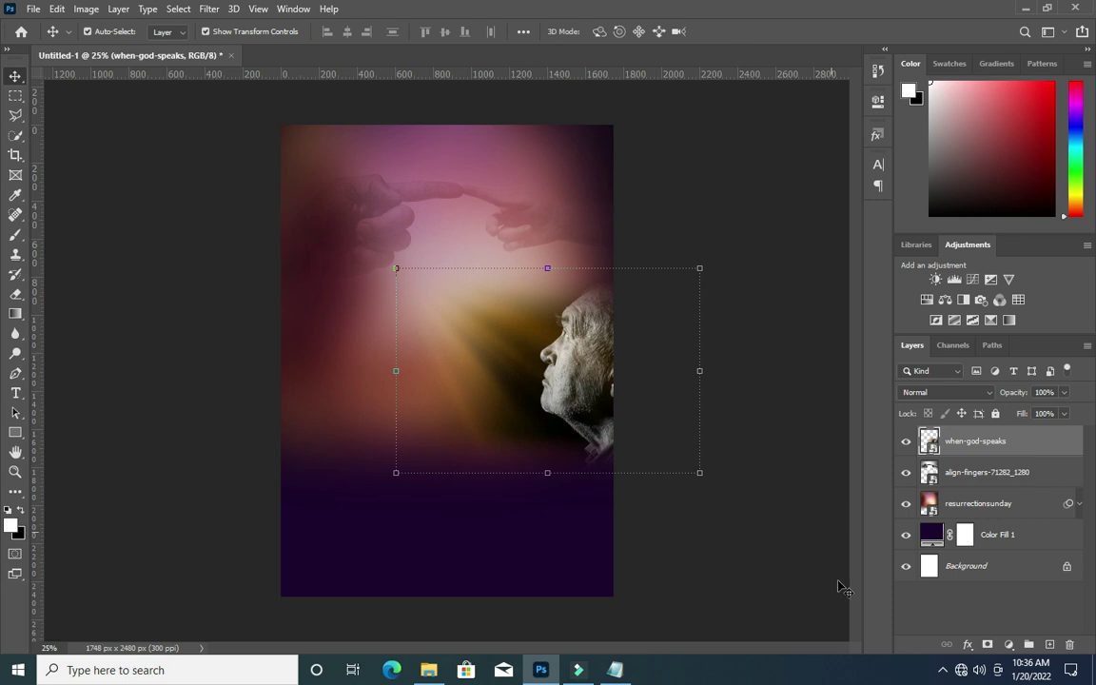
Blend the when-god-speaks layer in Soft Light at 30% opacity.
{"action": "left_click", "coordinate": [959, 392]}
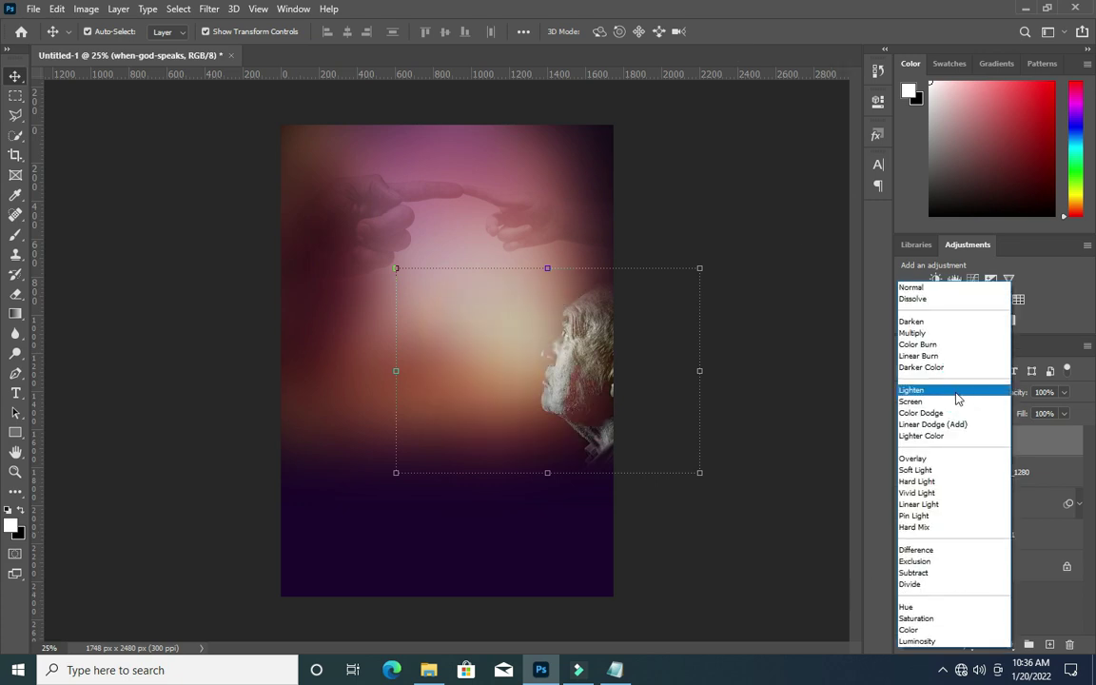
{"action": "left_click", "coordinate": [929, 471]}
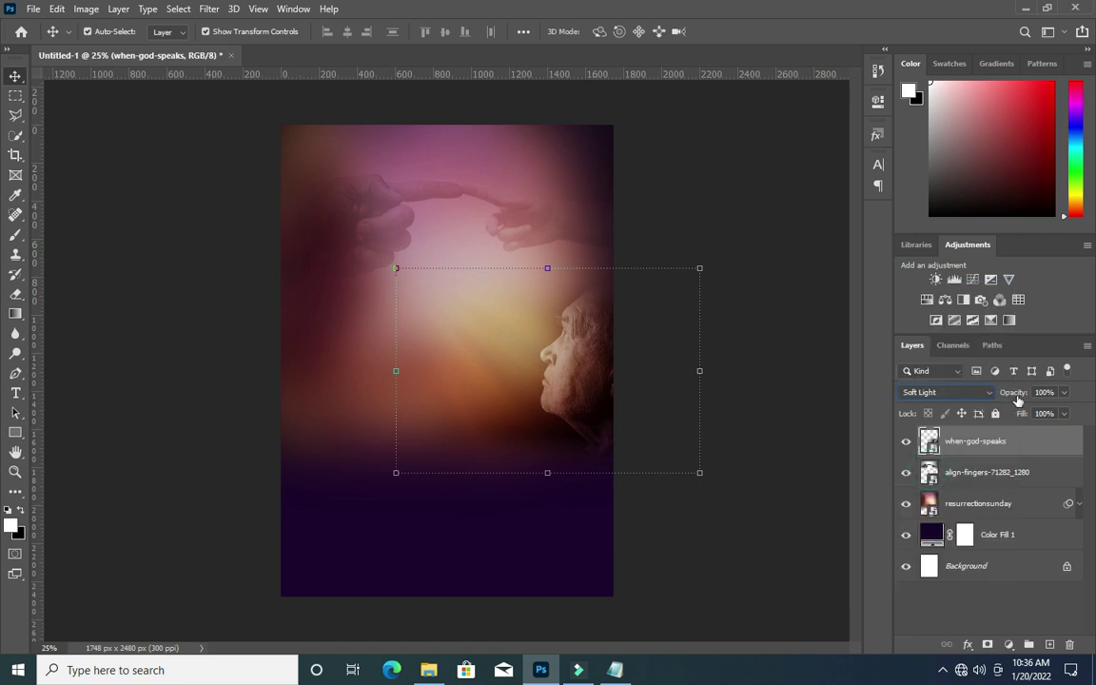
{"action": "mouse_move", "coordinate": [1019, 394]}
{"action": "left_mouse_down"}
{"action": "mouse_move", "coordinate": [987, 395]}
{"action": "mouse_move", "coordinate": [1007, 398]}
{"action": "left_mouse_up"}
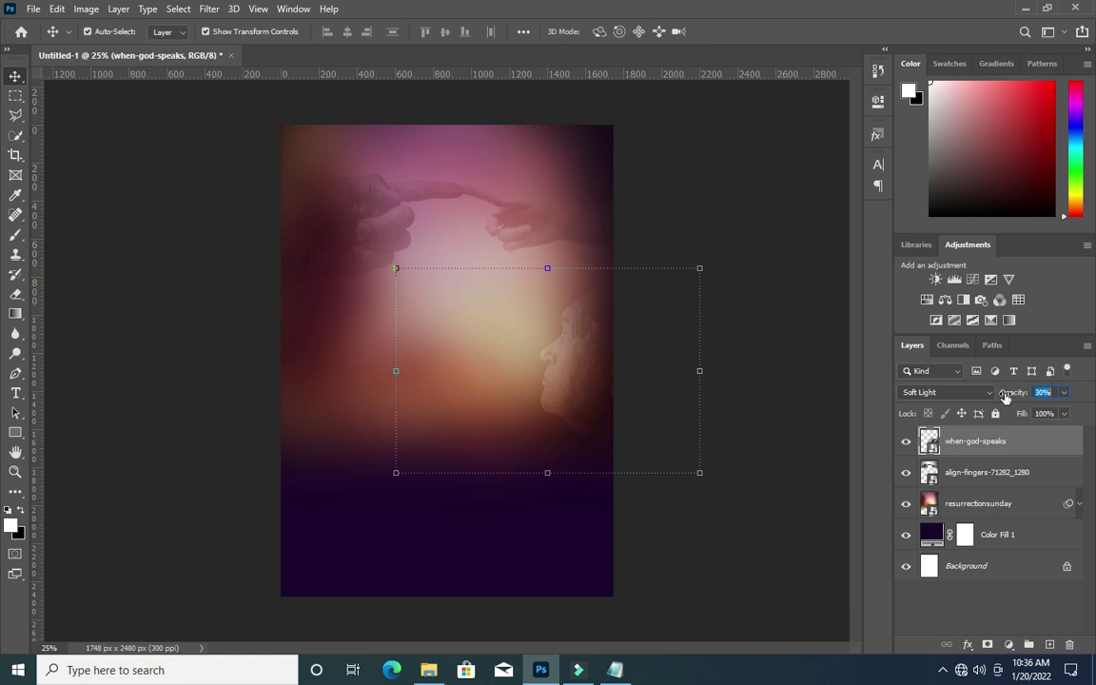
{"action": "left_click", "coordinate": [748, 439]}
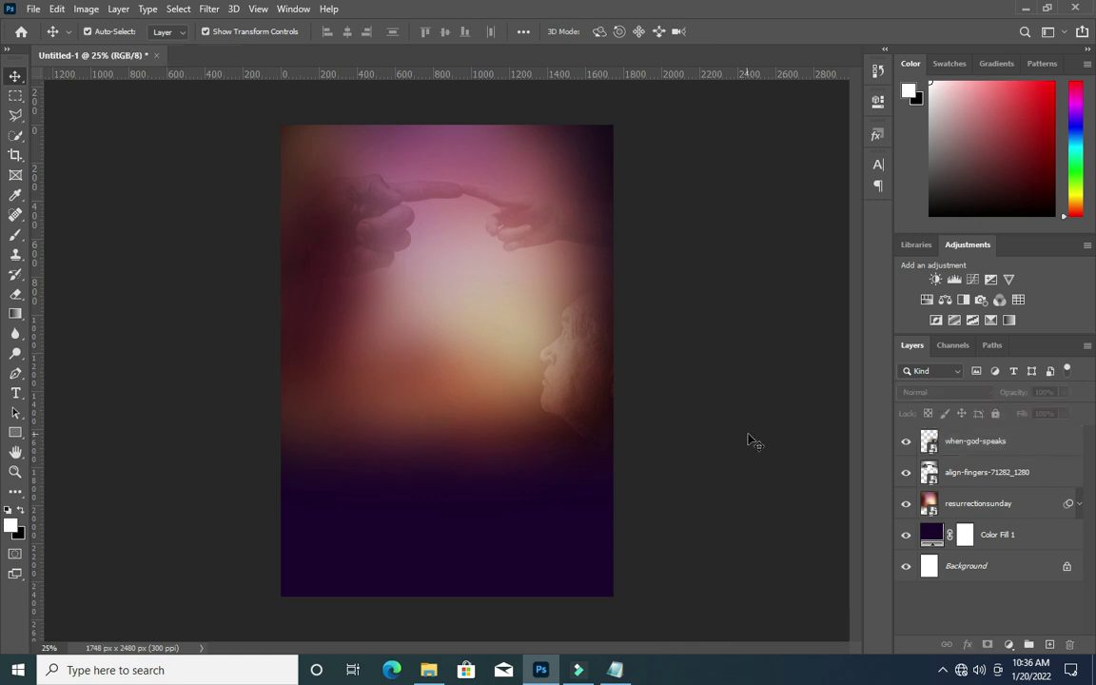
{"action": "left_click", "coordinate": [442, 671]}
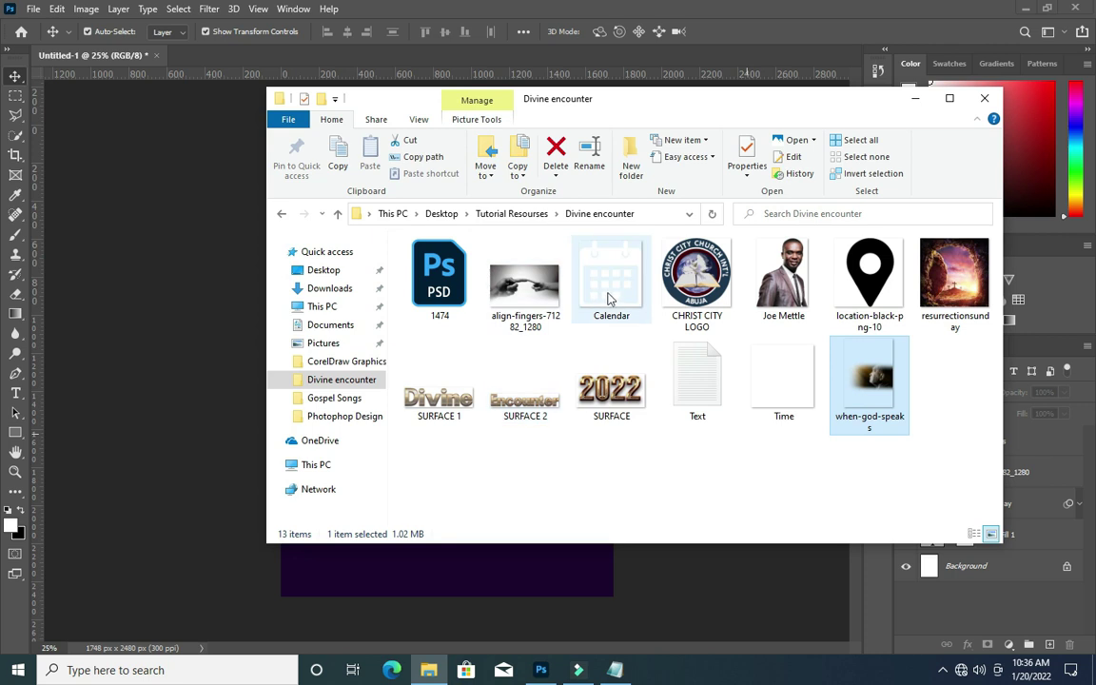
Place CHRIST CITY LOGO shrunk to about 21% in the top-left corner.
{"action": "left_click", "coordinate": [701, 286]}
{"action": "left_click_drag", "start_coordinate": [697, 278], "coordinate": [199, 369]}
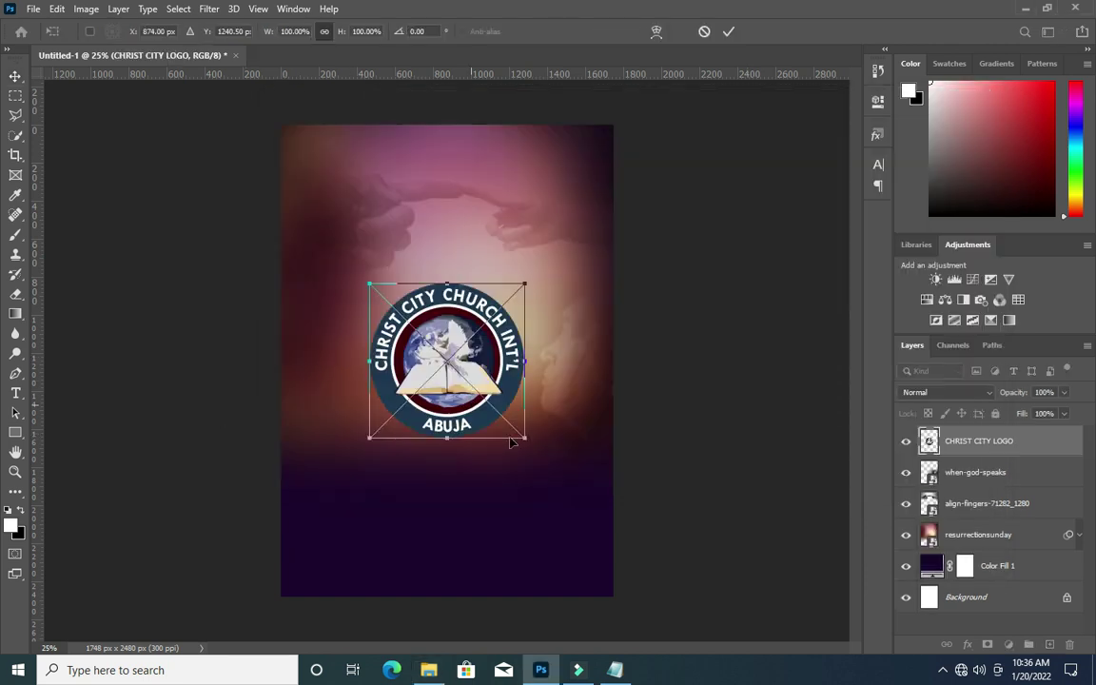
{"action": "left_click_drag", "start_coordinate": [524, 435], "coordinate": [319, 166]}
{"action": "left_click", "coordinate": [333, 180]}
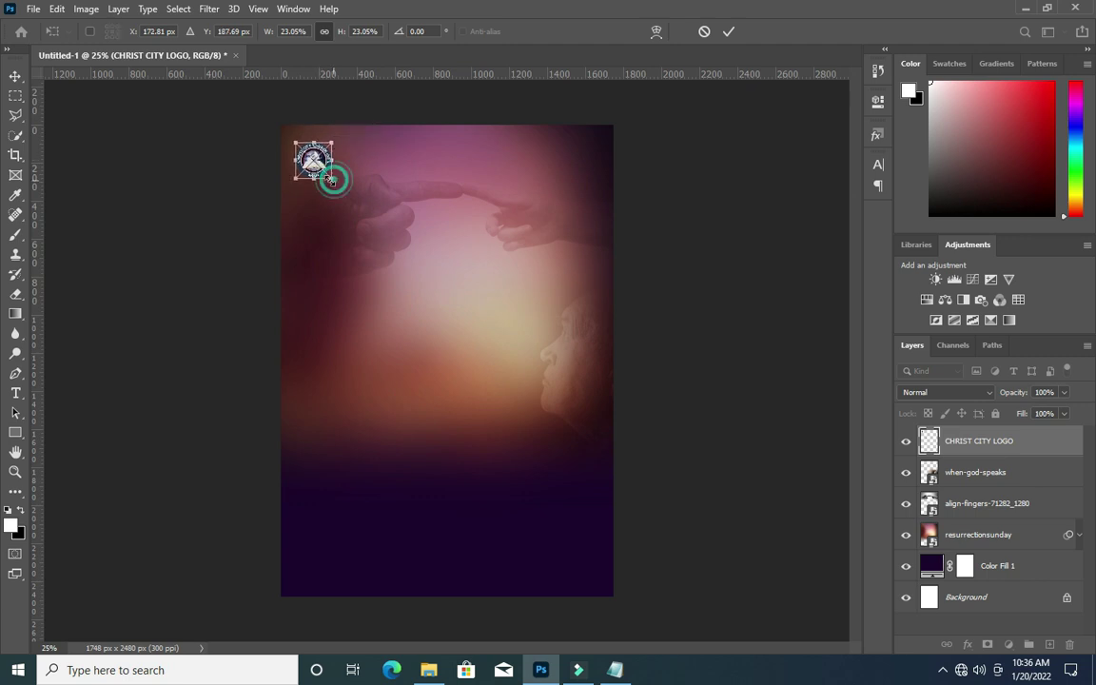
{"action": "left_click", "coordinate": [728, 31]}
{"action": "left_click", "coordinate": [740, 112]}
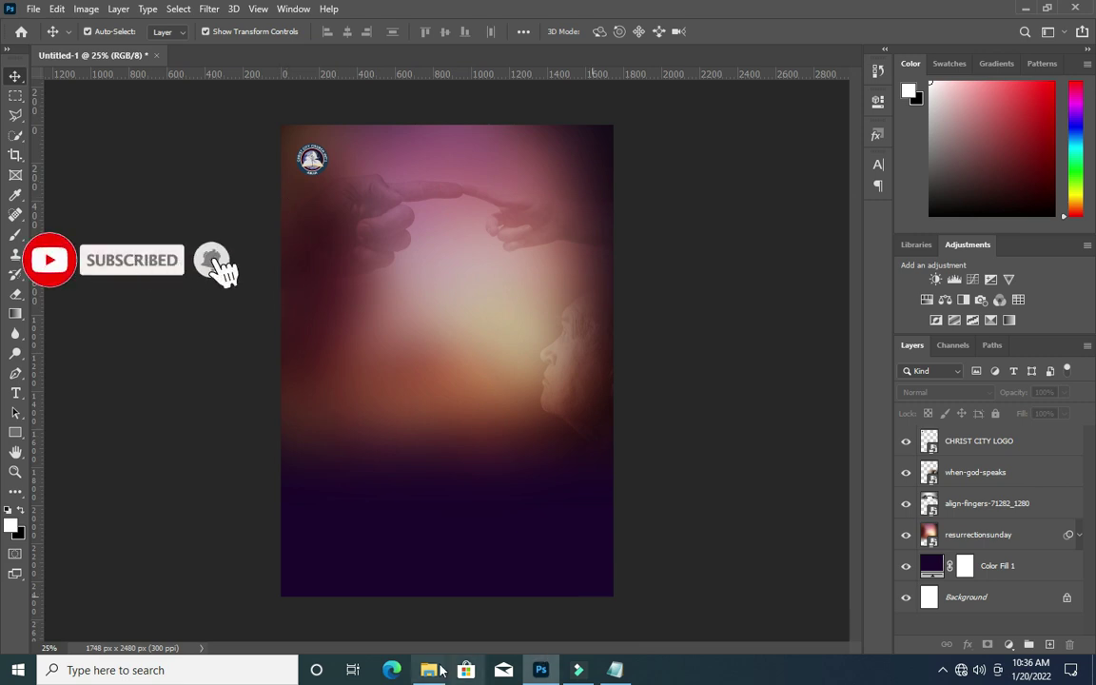
{"action": "left_click", "coordinate": [617, 670]}
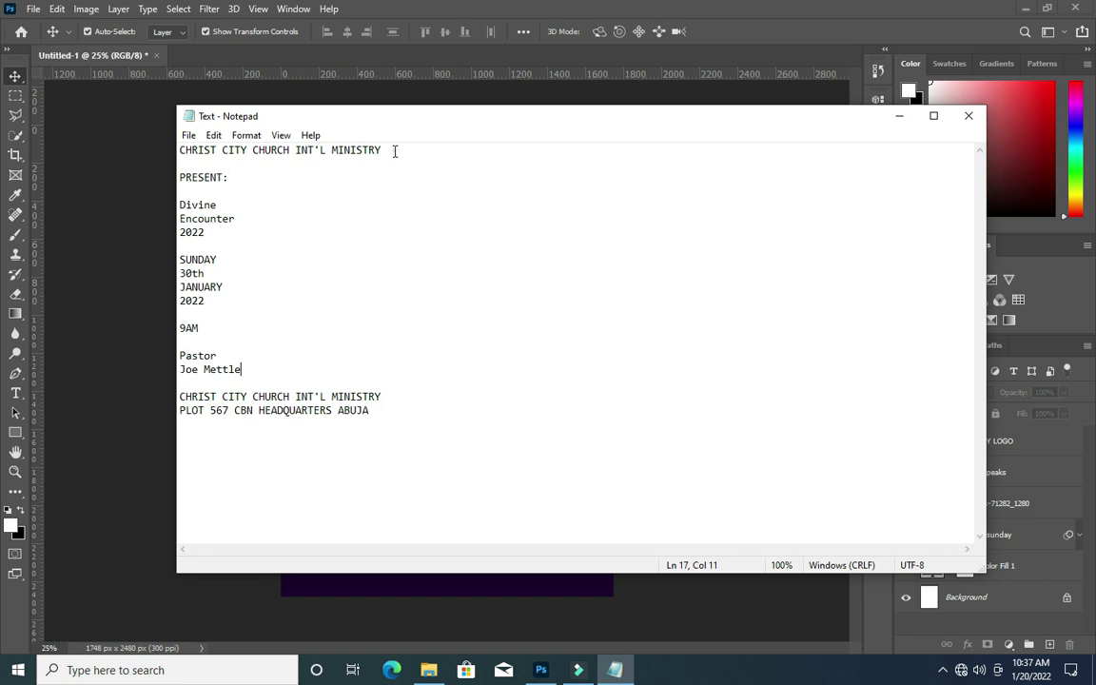
Copy the CHRIST CITY CHURCH INT'L MINISTRY line from Notepad and start a text line beside the logo.
{"action": "left_click_drag", "start_coordinate": [393, 151], "coordinate": [169, 155]}
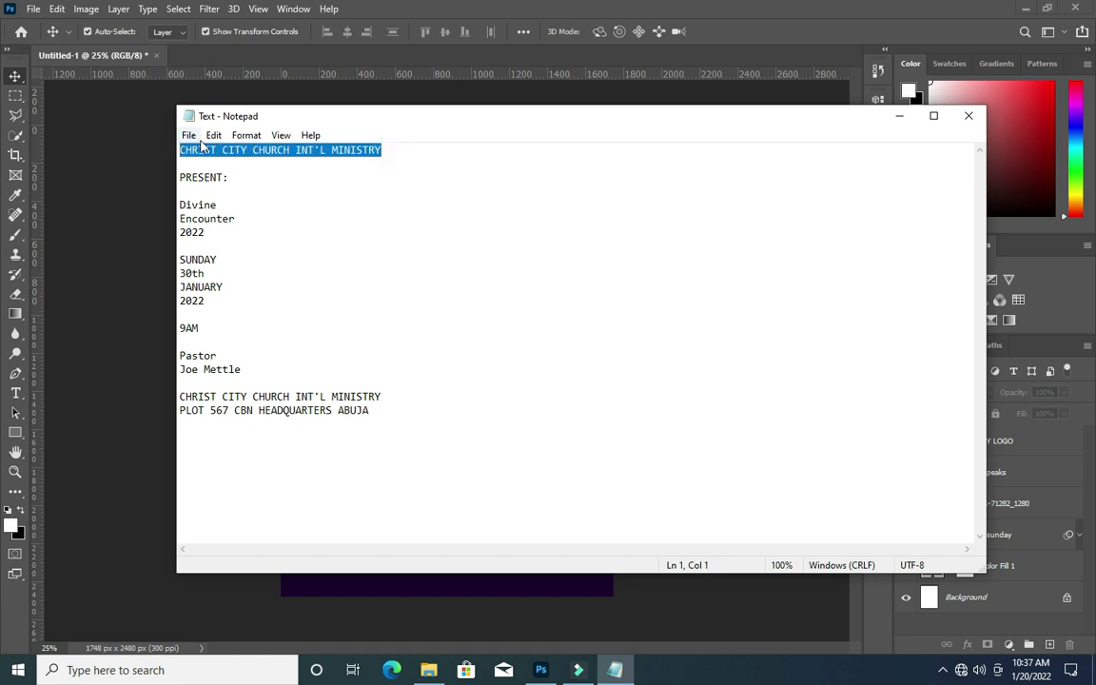
{"action": "left_click", "coordinate": [899, 119]}
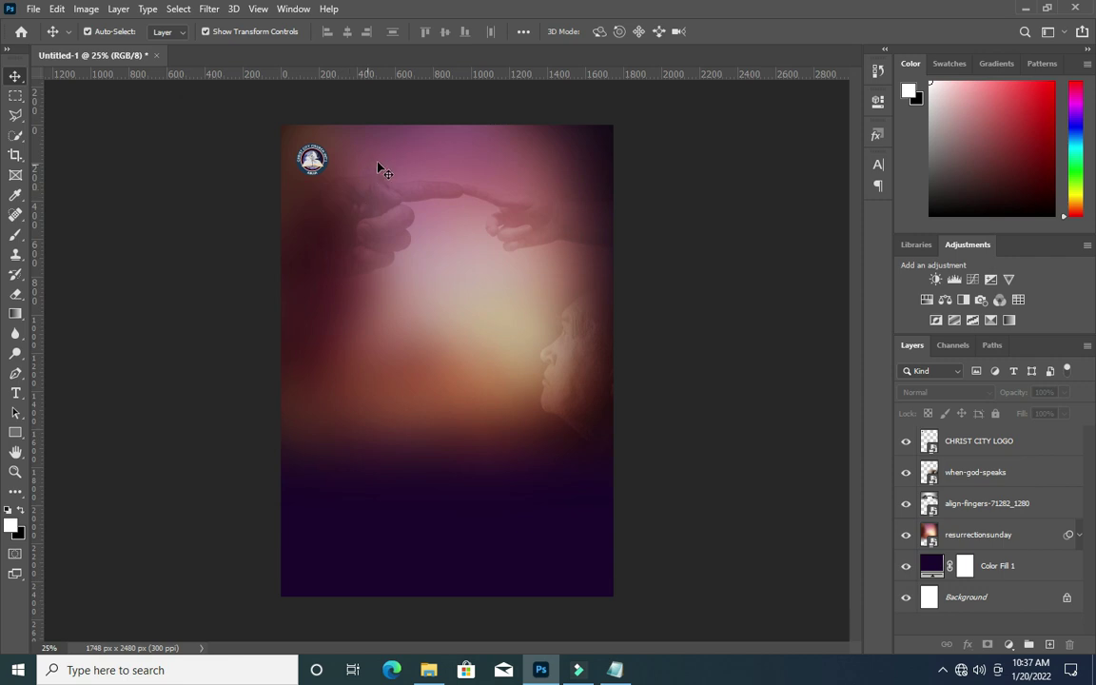
{"action": "key", "text": "t"}
{"action": "left_click", "coordinate": [373, 159]}
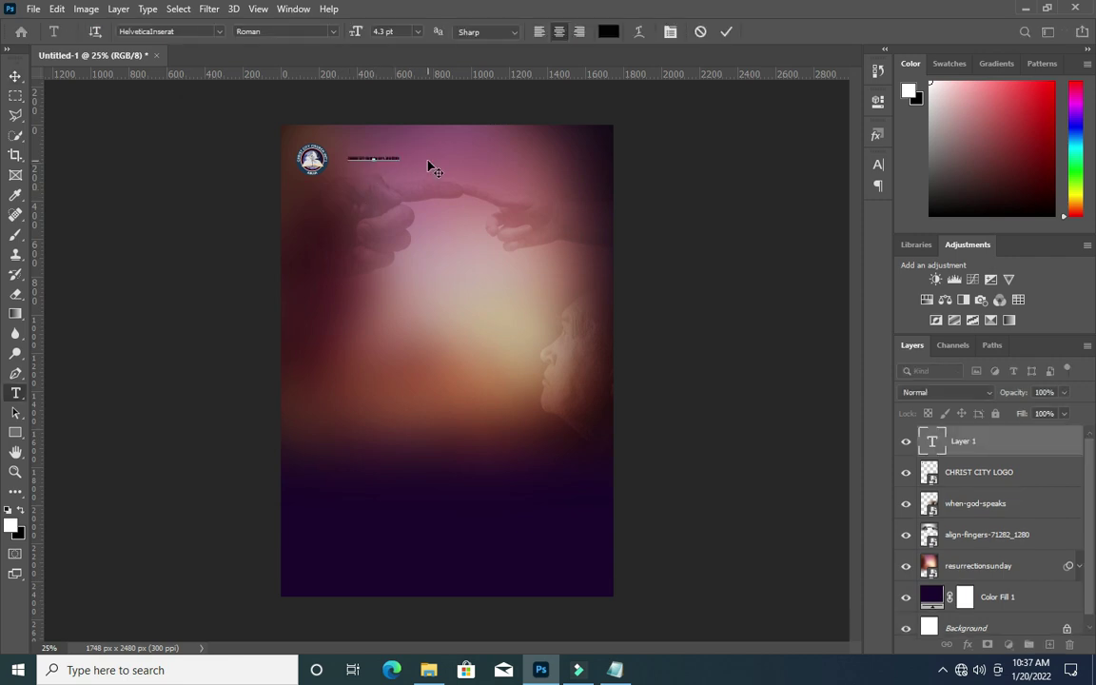
Commit the pasted heading and colour it with the dark purple sampled from the flyer.
{"action": "left_click", "coordinate": [725, 31]}
{"action": "left_click", "coordinate": [609, 31]}
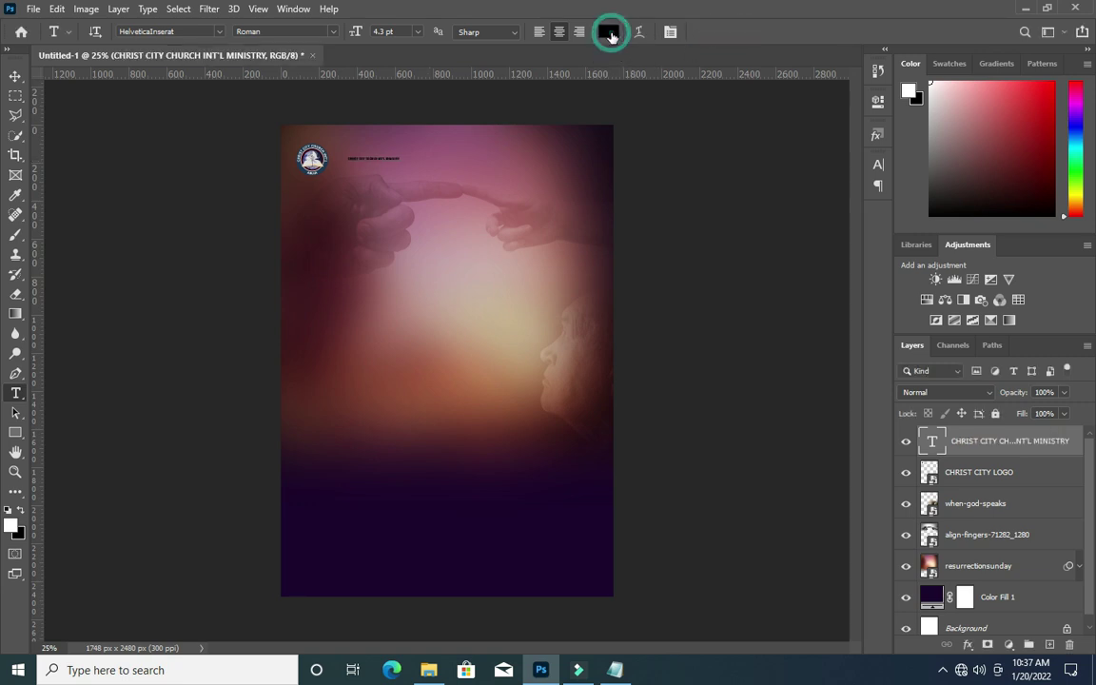
{"action": "left_click", "coordinate": [529, 489]}
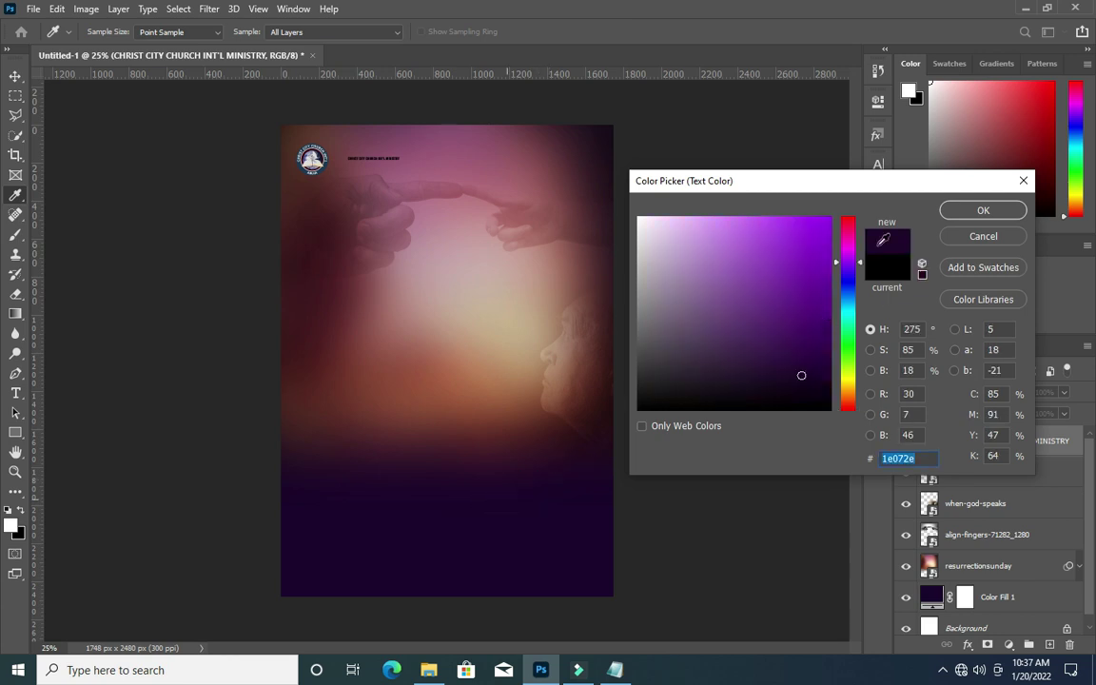
{"action": "left_click", "coordinate": [983, 210]}
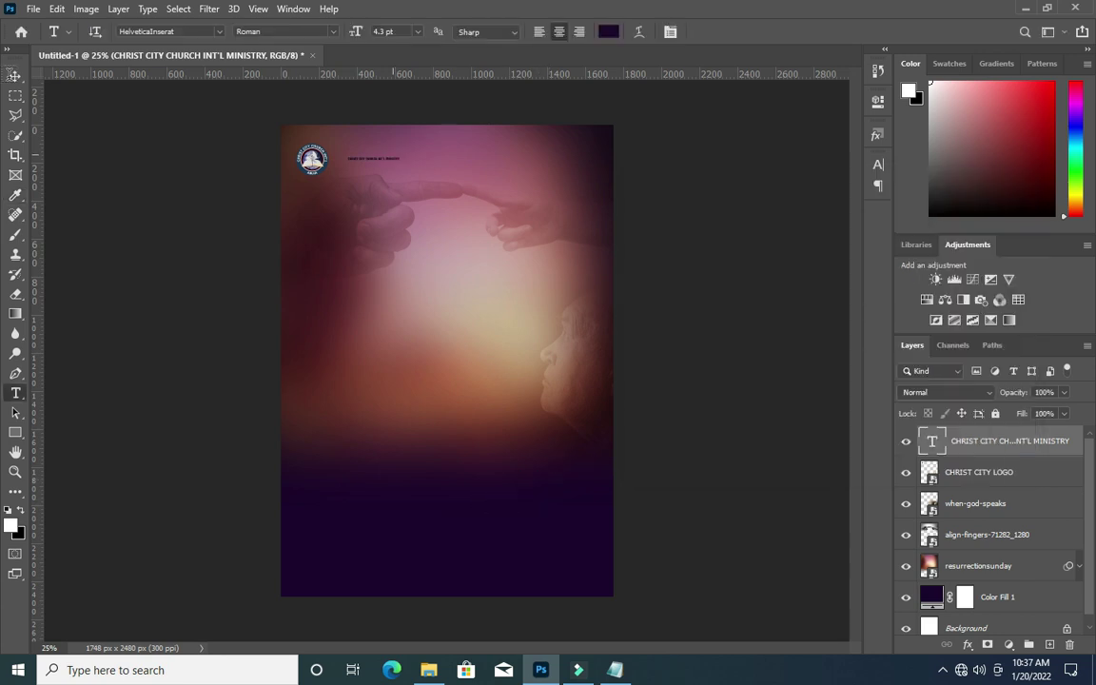
Resize the heading into a wide banner and position it beside the logo.
{"action": "left_click", "coordinate": [15, 76]}
{"action": "left_click", "coordinate": [398, 159]}
{"action": "left_click", "coordinate": [399, 160]}
{"action": "left_click_drag", "start_coordinate": [437, 187], "coordinate": [494, 167]}
{"action": "left_click", "coordinate": [507, 166]}
{"action": "scroll", "coordinate": [412, 154], "scroll_direction": "up", "scroll_amount": 5}
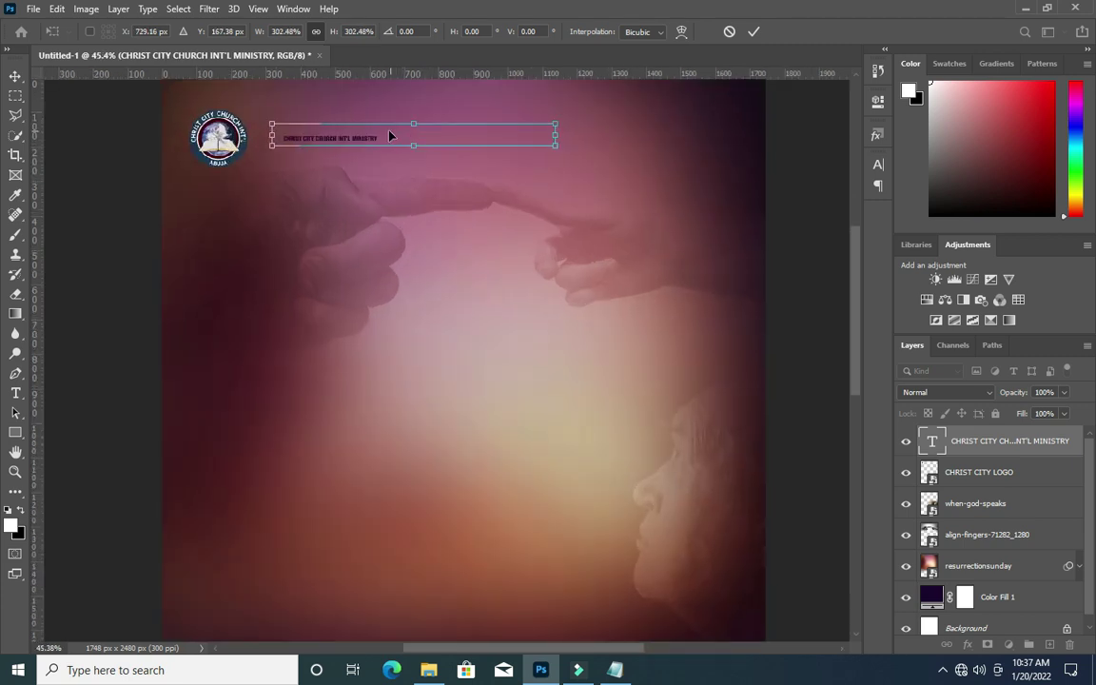
{"action": "left_click_drag", "start_coordinate": [389, 136], "coordinate": [477, 140]}
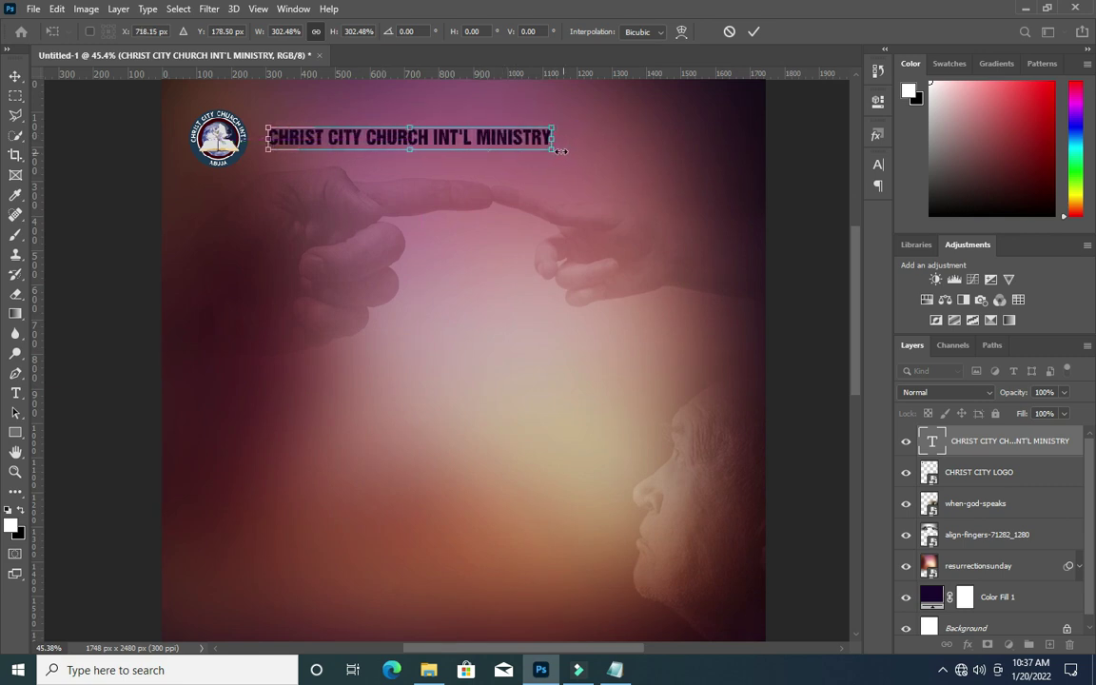
{"action": "left_click_drag", "start_coordinate": [553, 149], "coordinate": [517, 138]}
{"action": "left_click", "coordinate": [754, 33]}
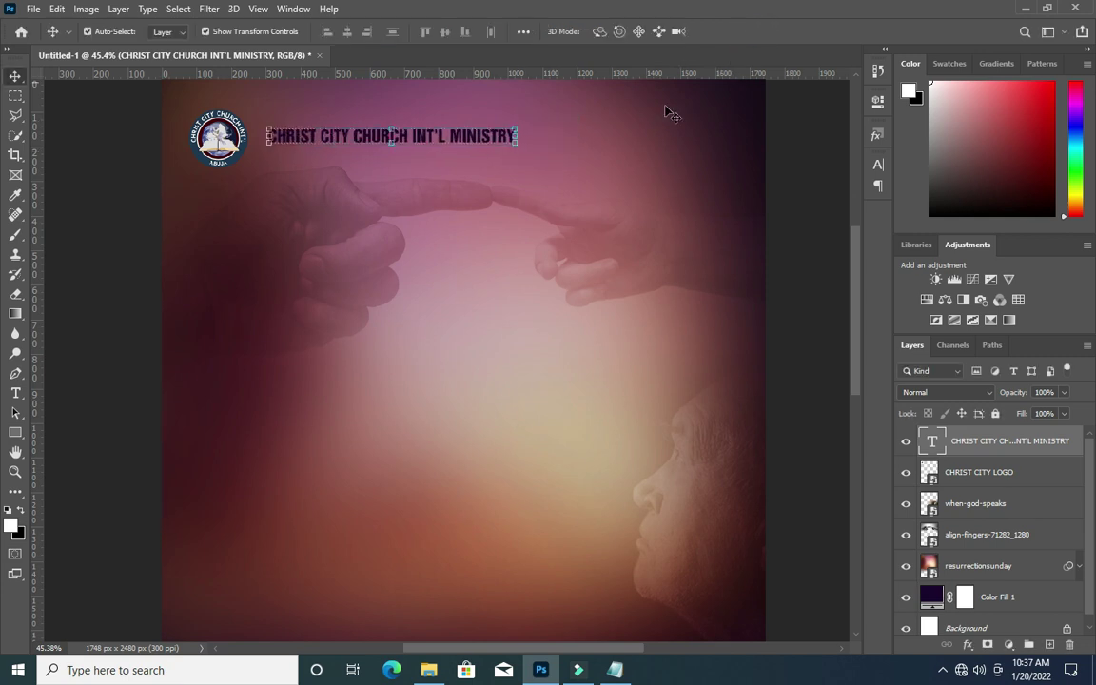
Recolour the heading text pale lavender #e6d7f1.
{"action": "key", "text": "t"}
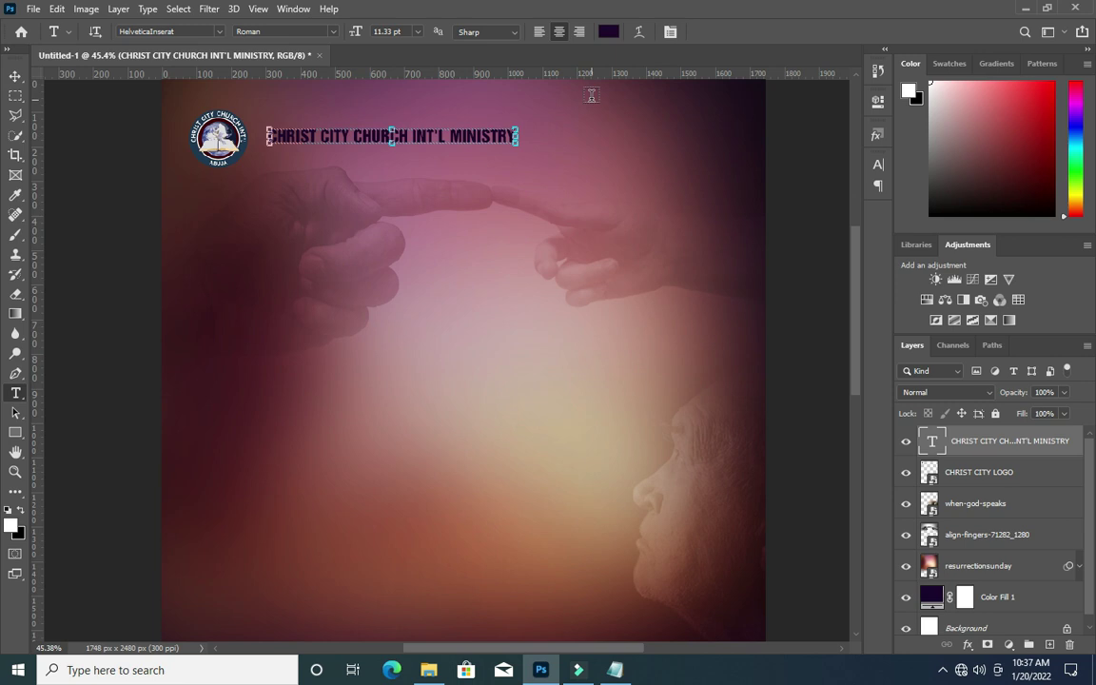
{"action": "scroll", "coordinate": [580, 83], "scroll_direction": "down", "scroll_amount": 1}
{"action": "scroll", "coordinate": [580, 83], "scroll_direction": "down", "scroll_amount": 2}
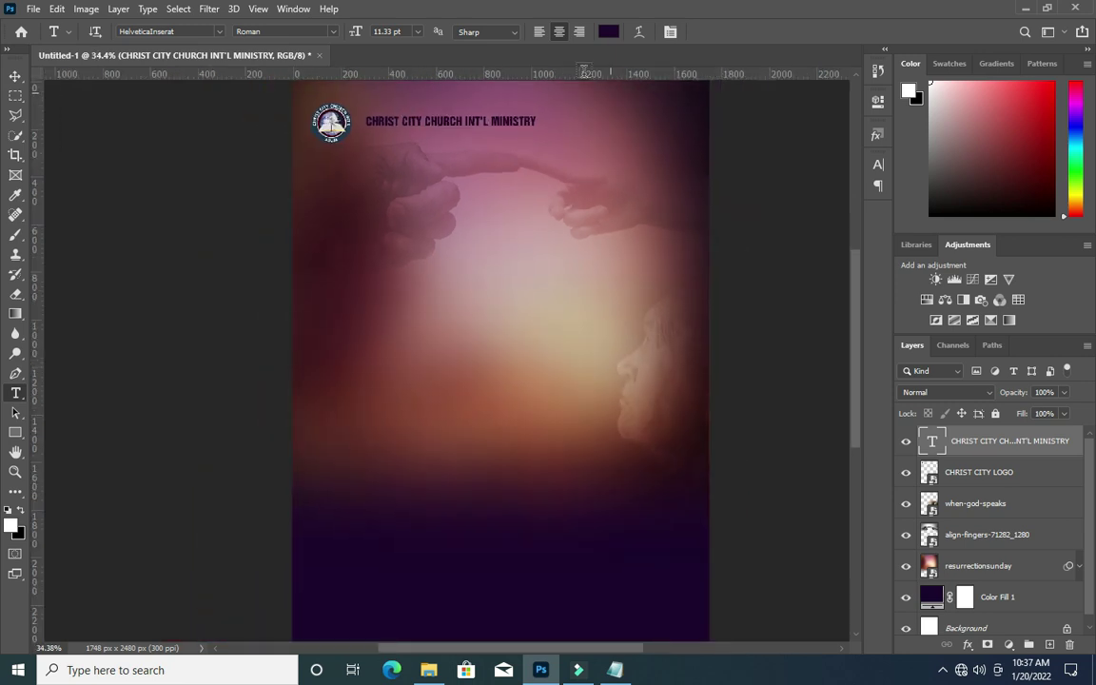
{"action": "left_click", "coordinate": [609, 33]}
{"action": "left_click", "coordinate": [707, 329]}
{"action": "left_click_drag", "start_coordinate": [707, 328], "coordinate": [661, 222]}
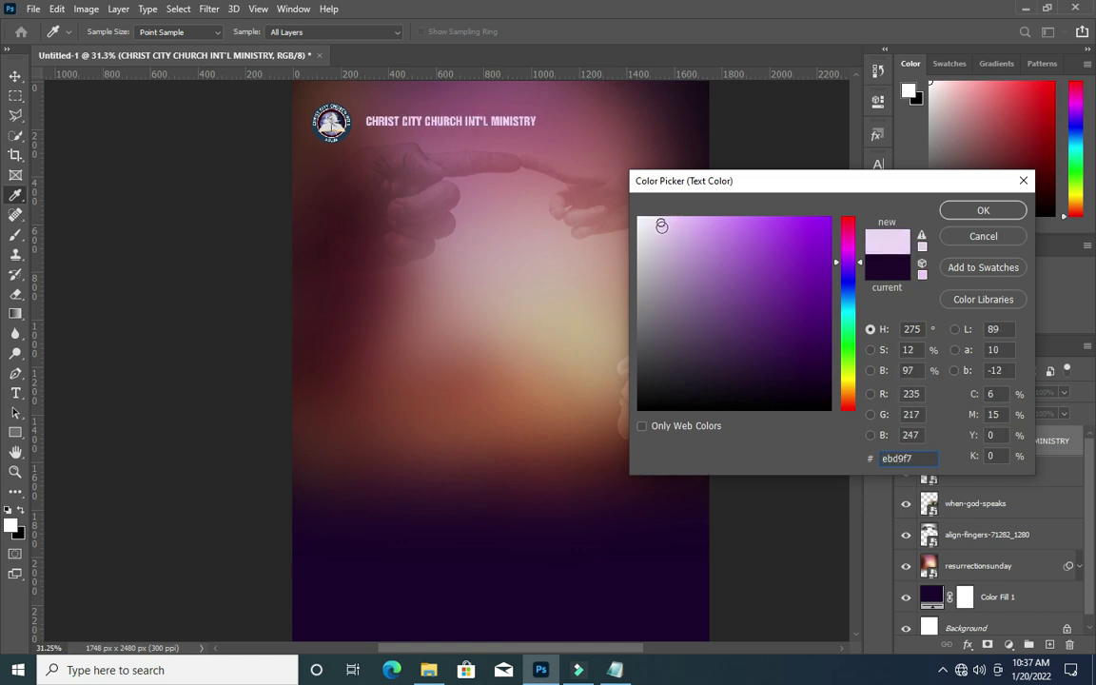
{"action": "left_click", "coordinate": [660, 229]}
{"action": "left_click", "coordinate": [983, 211]}
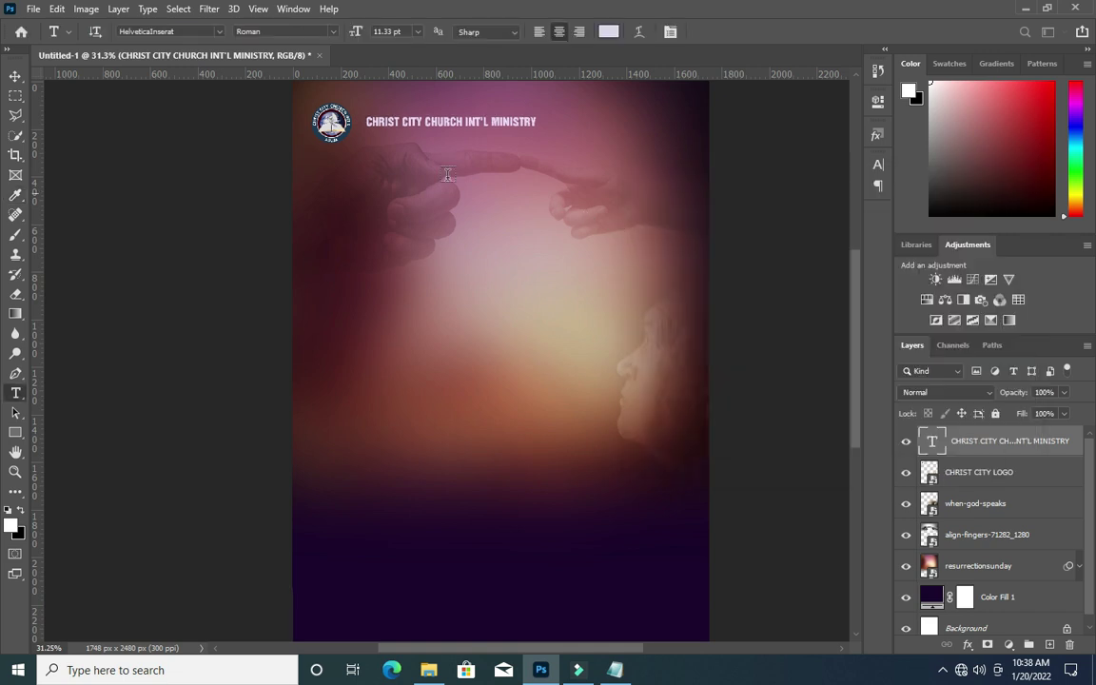
Fit the whole flyer in view and select the heading text layer.
{"action": "key", "text": "ctrl+0"}
{"action": "left_click", "coordinate": [16, 76]}
{"action": "scroll", "coordinate": [392, 158], "scroll_direction": "up", "scroll_amount": 1}
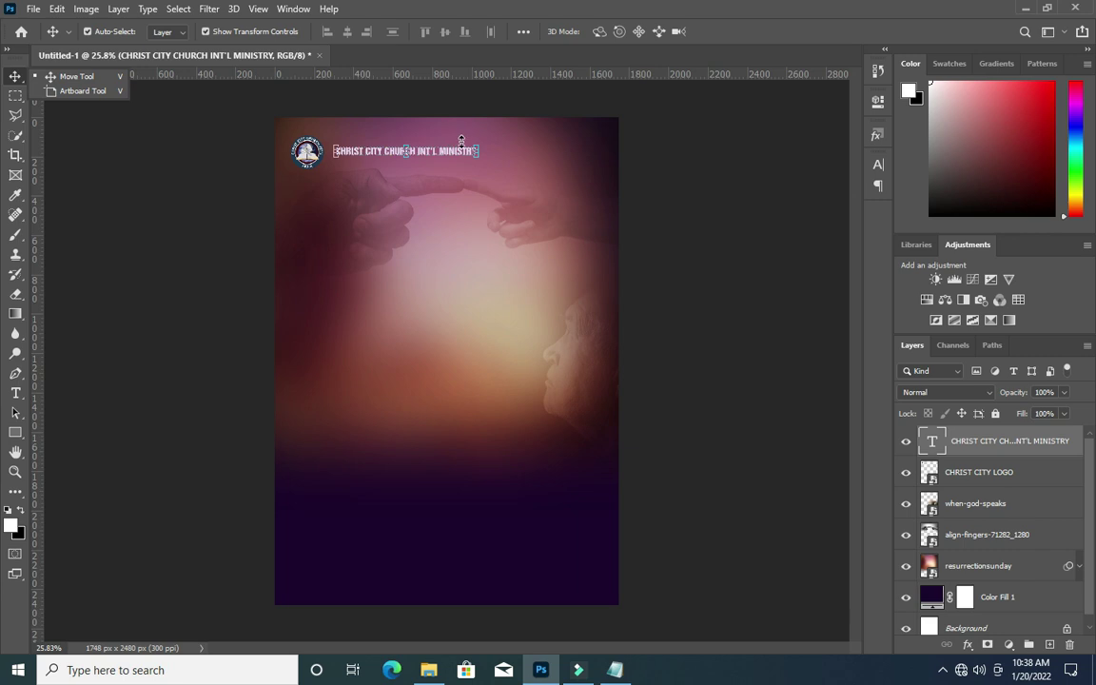
{"action": "left_click", "coordinate": [71, 82]}
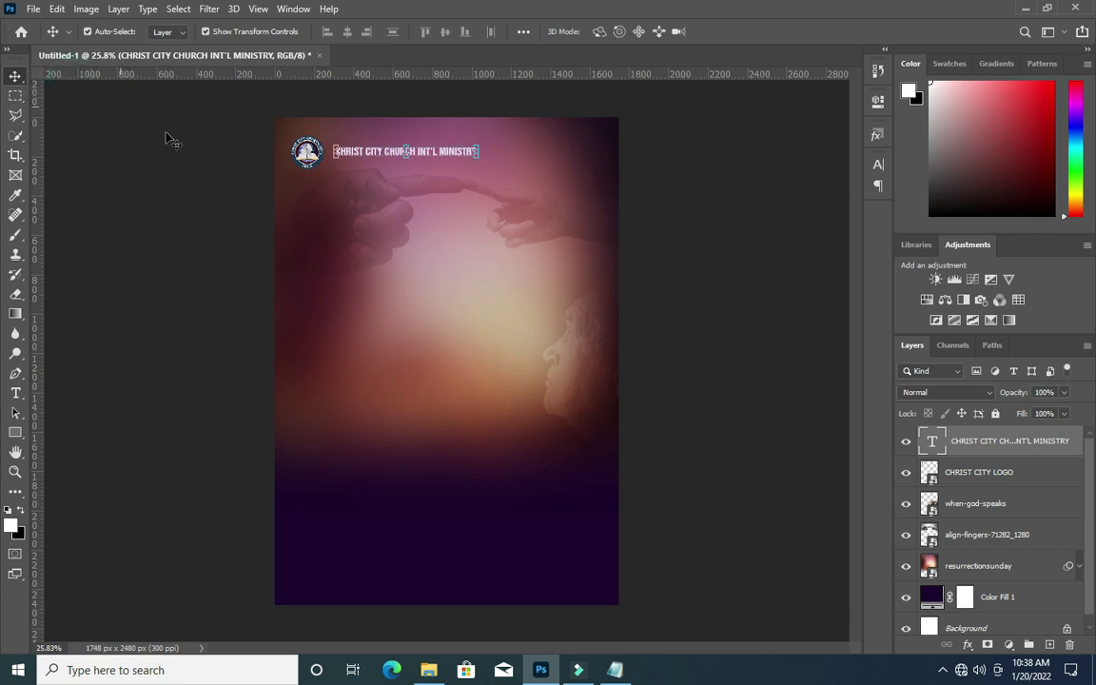
{"action": "left_click", "coordinate": [677, 173]}
{"action": "scroll", "coordinate": [353, 159], "scroll_direction": "up", "scroll_amount": 2}
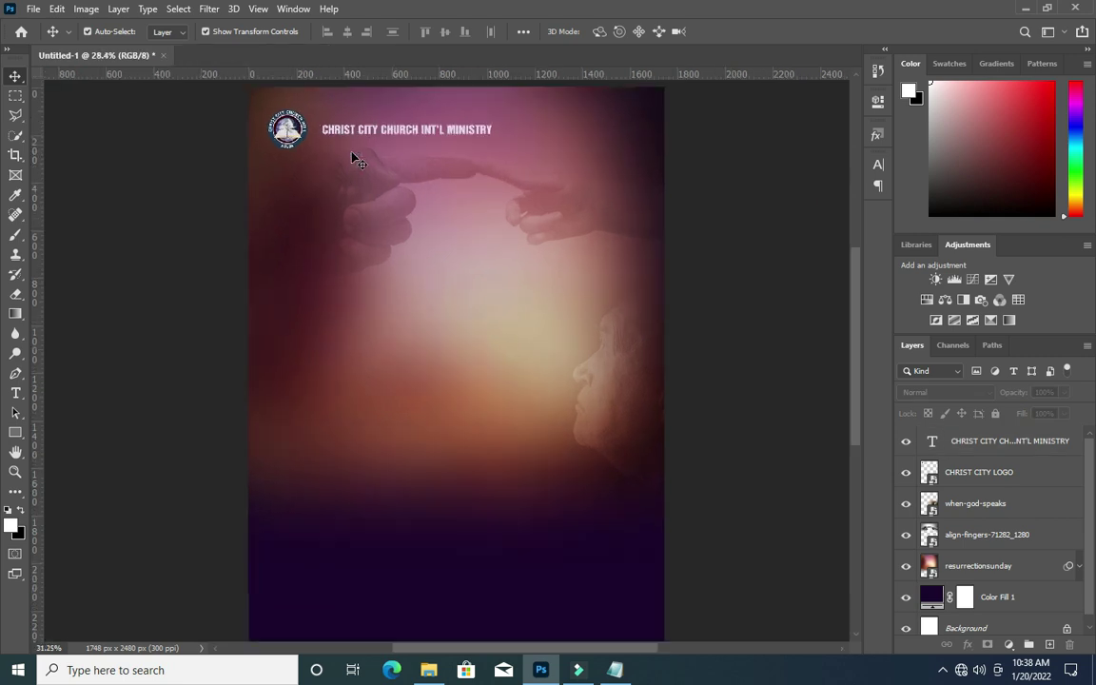
{"action": "left_click", "coordinate": [410, 136]}
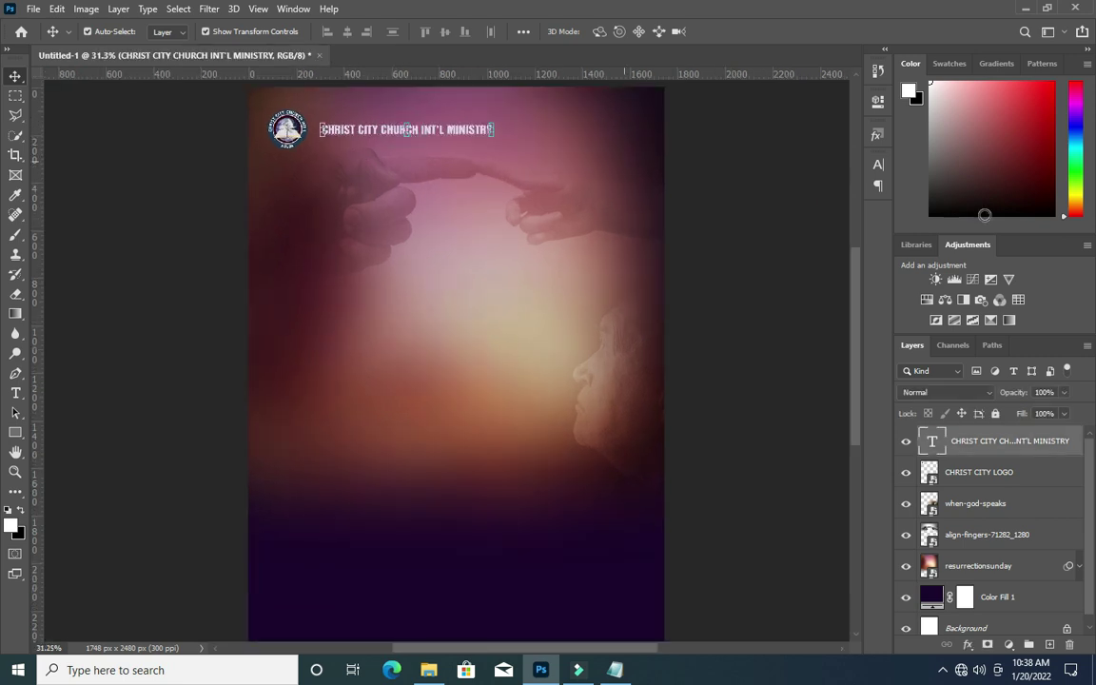
Set the heading's letter tracking to 80 in the Character settings.
{"action": "left_click", "coordinate": [878, 167]}
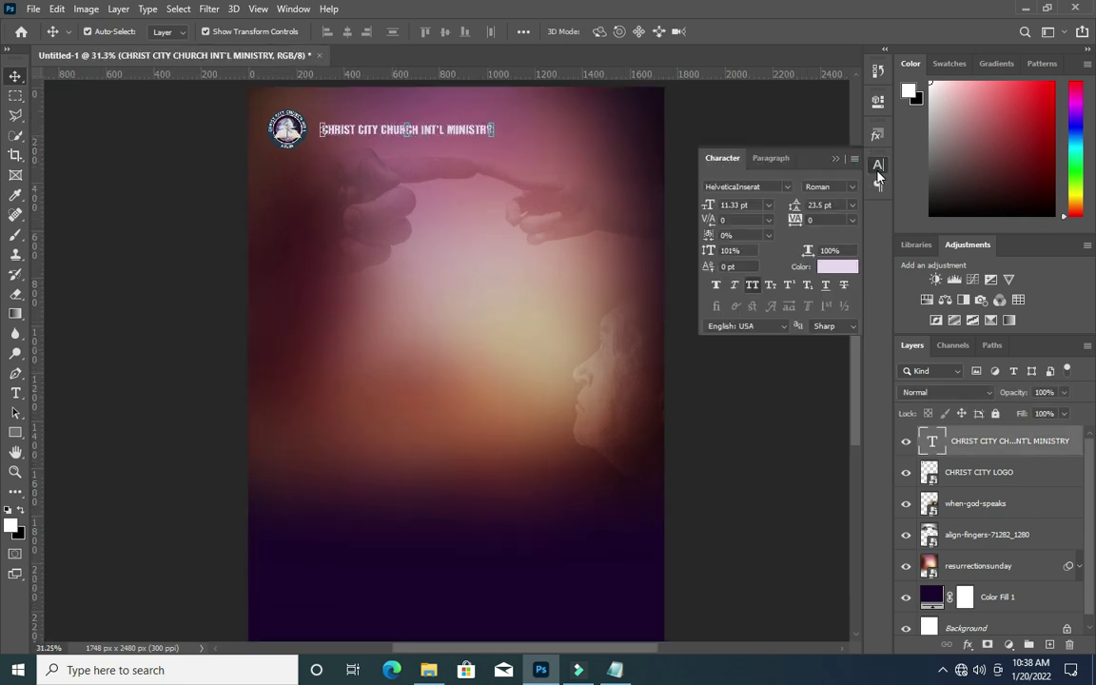
{"action": "left_click", "coordinate": [796, 222]}
{"action": "left_click", "coordinate": [816, 221]}
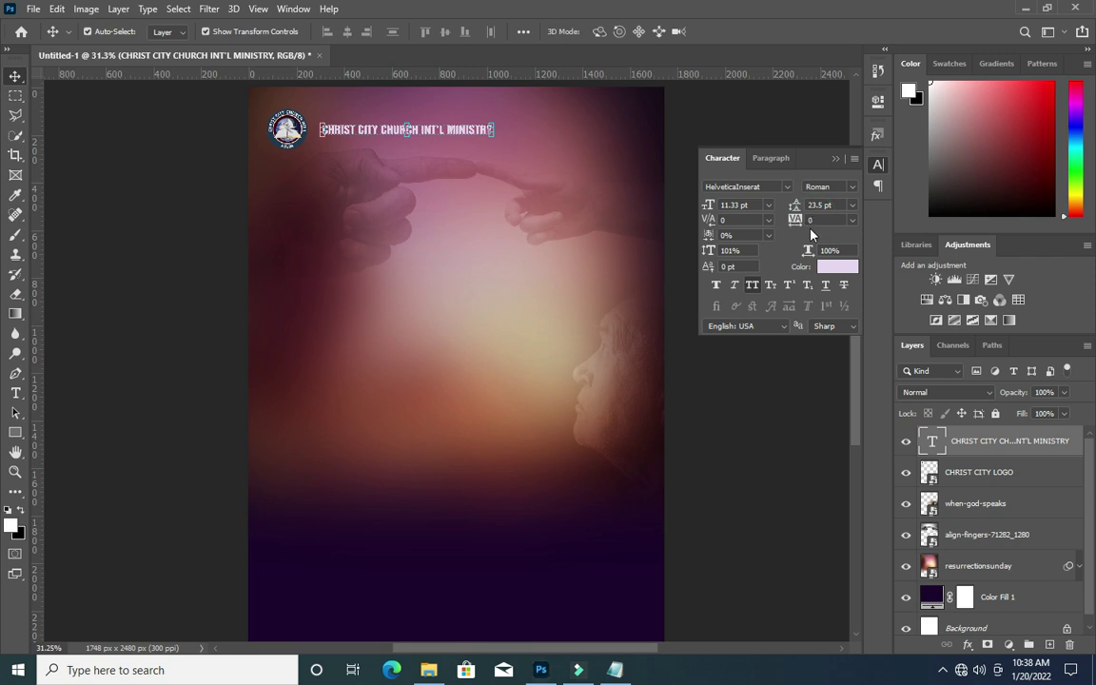
{"action": "left_click_drag", "start_coordinate": [793, 221], "coordinate": [795, 223]}
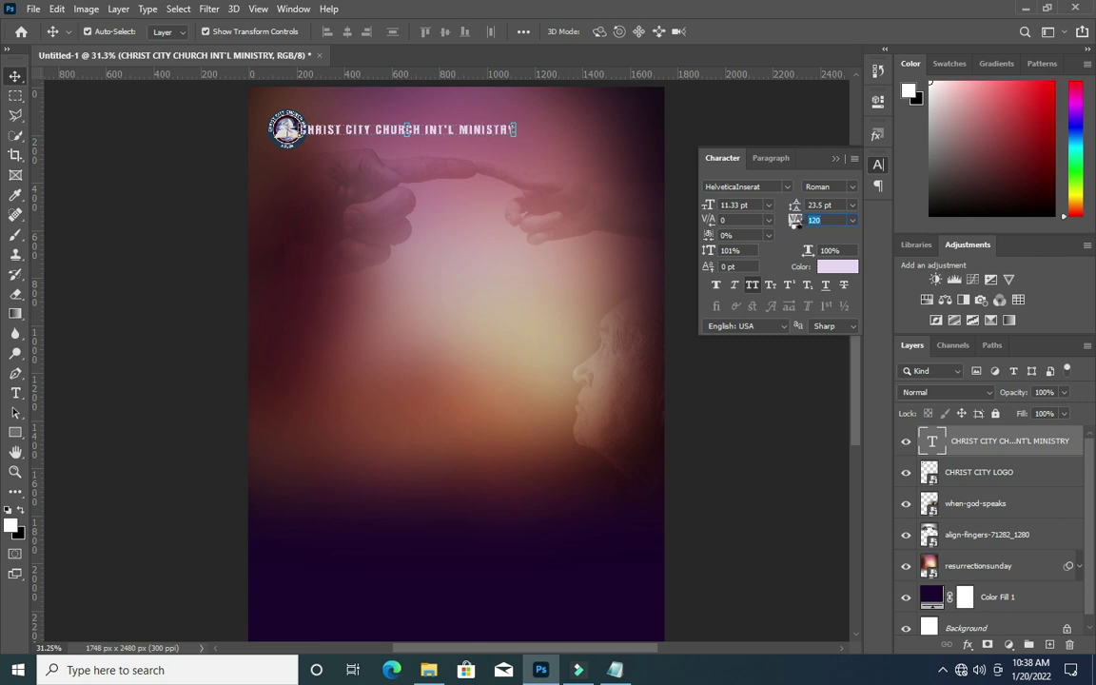
{"action": "left_click_drag", "start_coordinate": [793, 220], "coordinate": [794, 219]}
{"action": "left_click", "coordinate": [827, 174]}
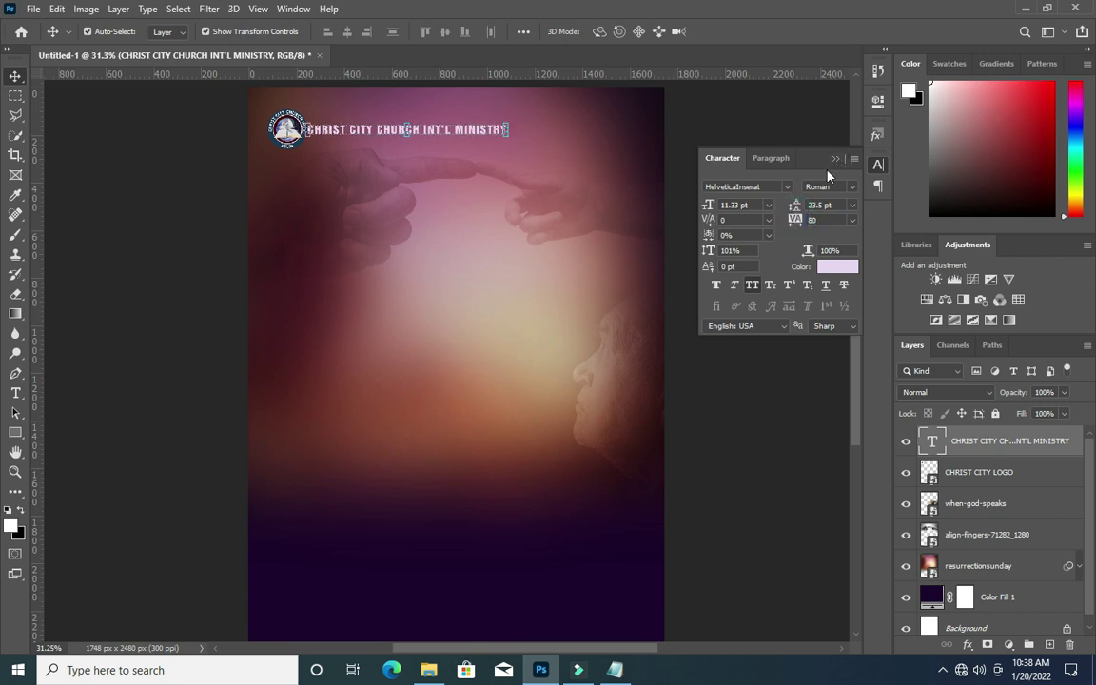
{"action": "left_click", "coordinate": [835, 159]}
Shift the heading about 84 px right, clear of the logo, and zoom out.
{"action": "left_click_drag", "start_coordinate": [444, 134], "coordinate": [461, 137]}
{"action": "left_click", "coordinate": [690, 137]}
{"action": "scroll", "coordinate": [521, 143], "scroll_direction": "down", "scroll_amount": 1}
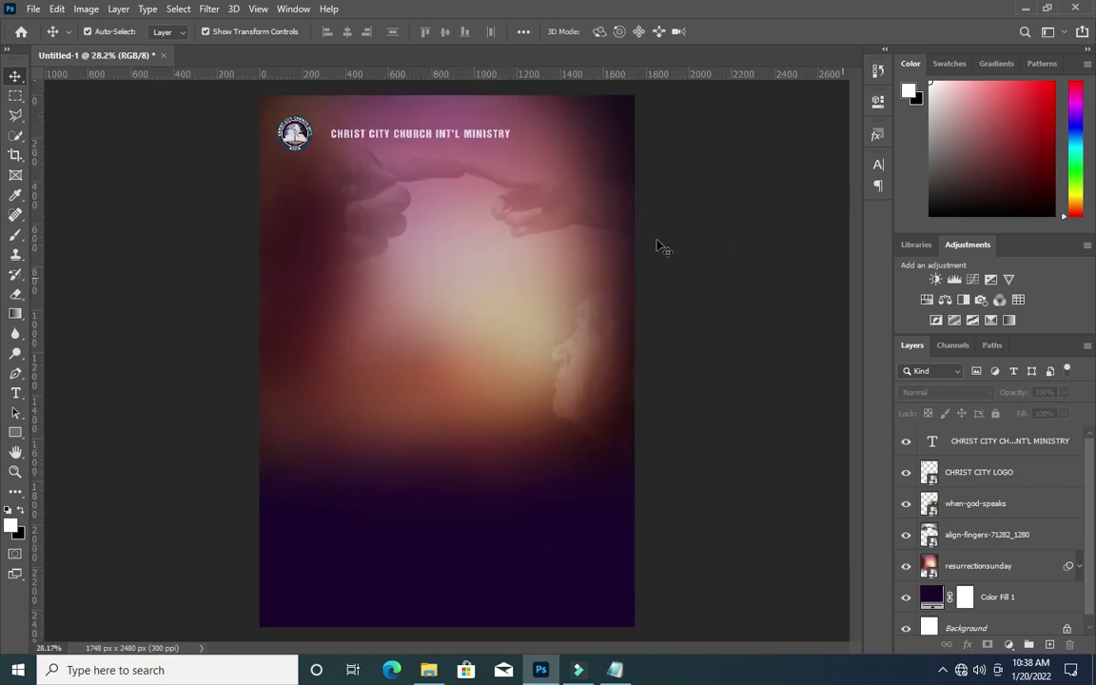
{"action": "scroll", "coordinate": [636, 246], "scroll_direction": "down", "scroll_amount": 1}
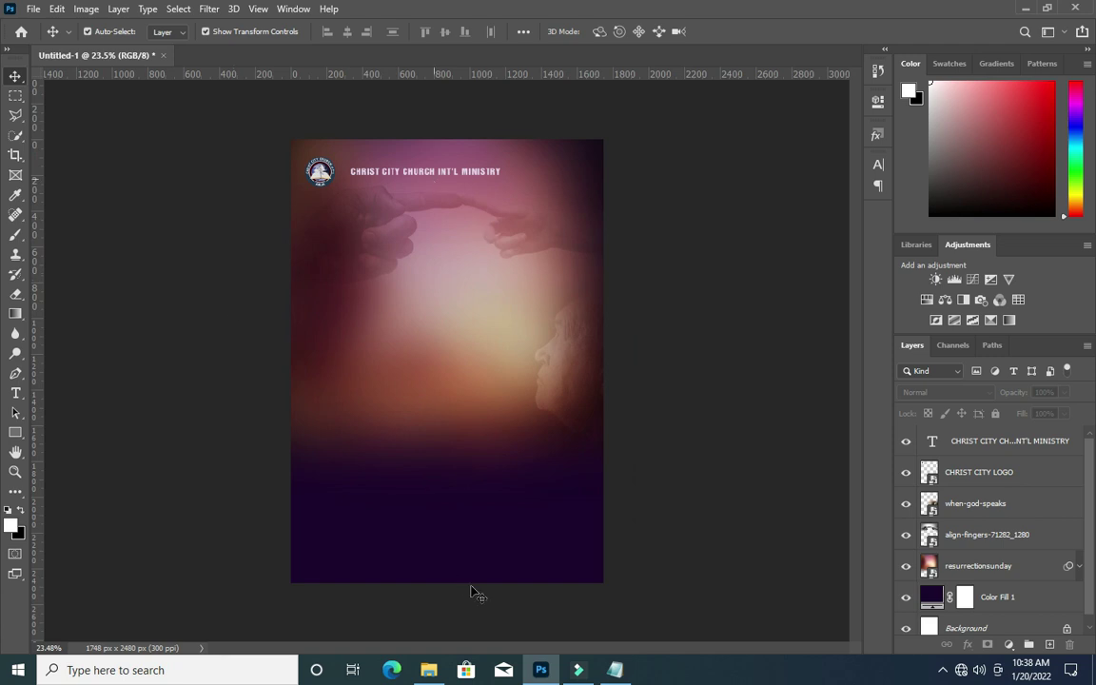
Copy PRESENT: from the notes and paste it as a text line below the touching hands.
{"action": "left_click", "coordinate": [614, 668]}
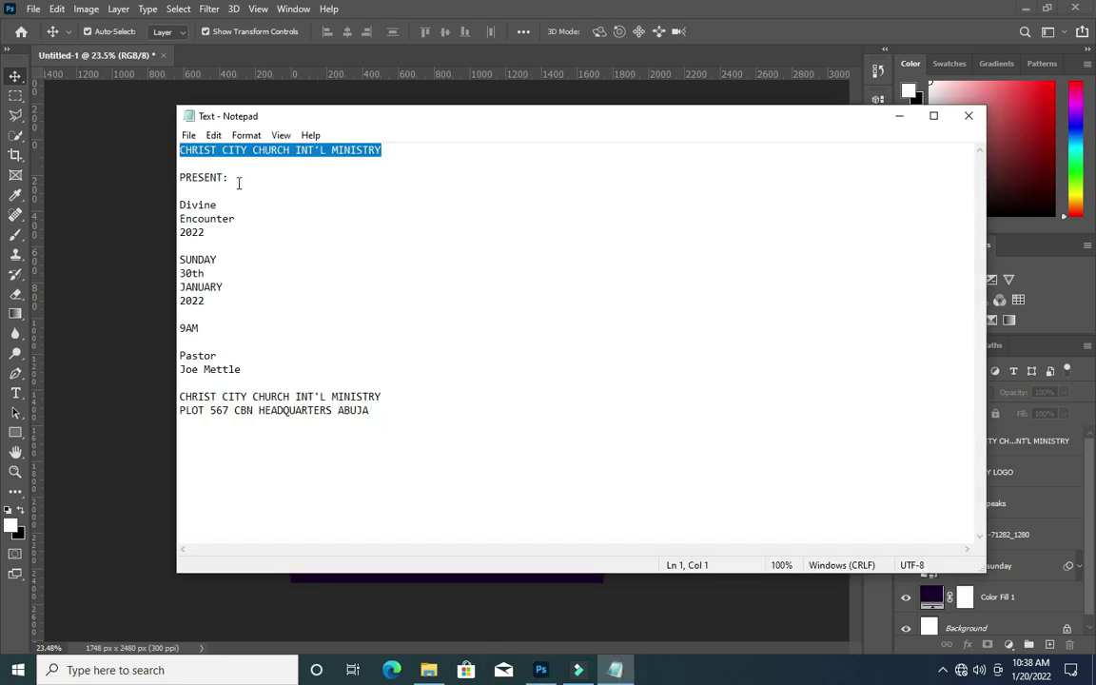
{"action": "left_click_drag", "start_coordinate": [230, 177], "coordinate": [173, 167]}
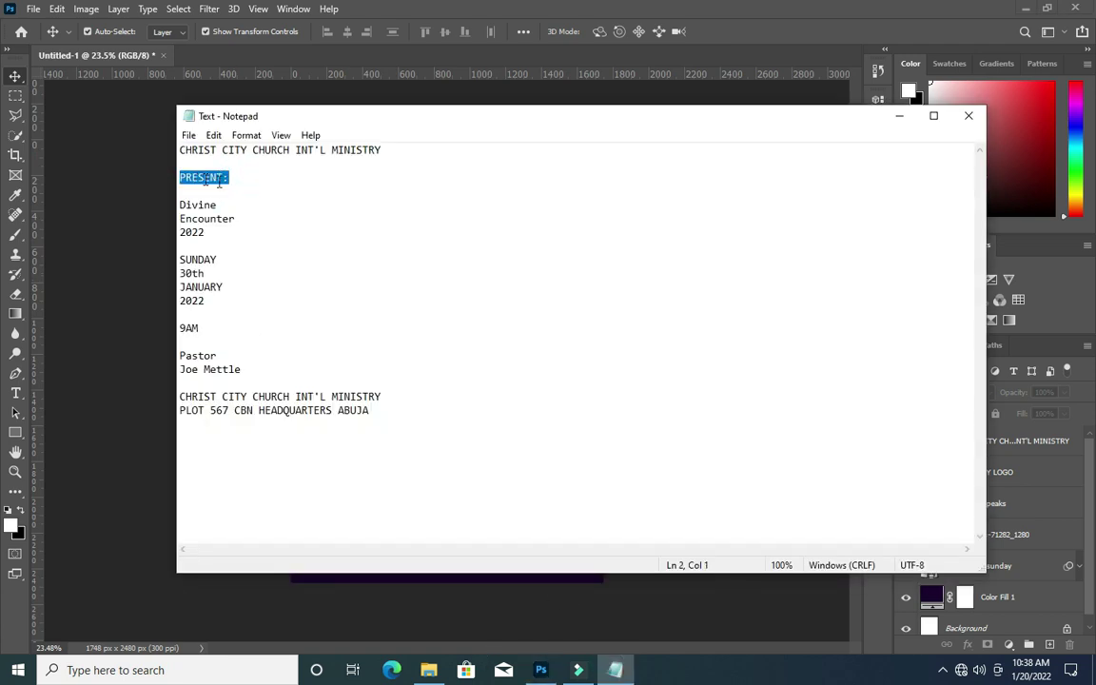
{"action": "left_click_drag", "start_coordinate": [245, 179], "coordinate": [195, 177]}
{"action": "left_click", "coordinate": [899, 115]}
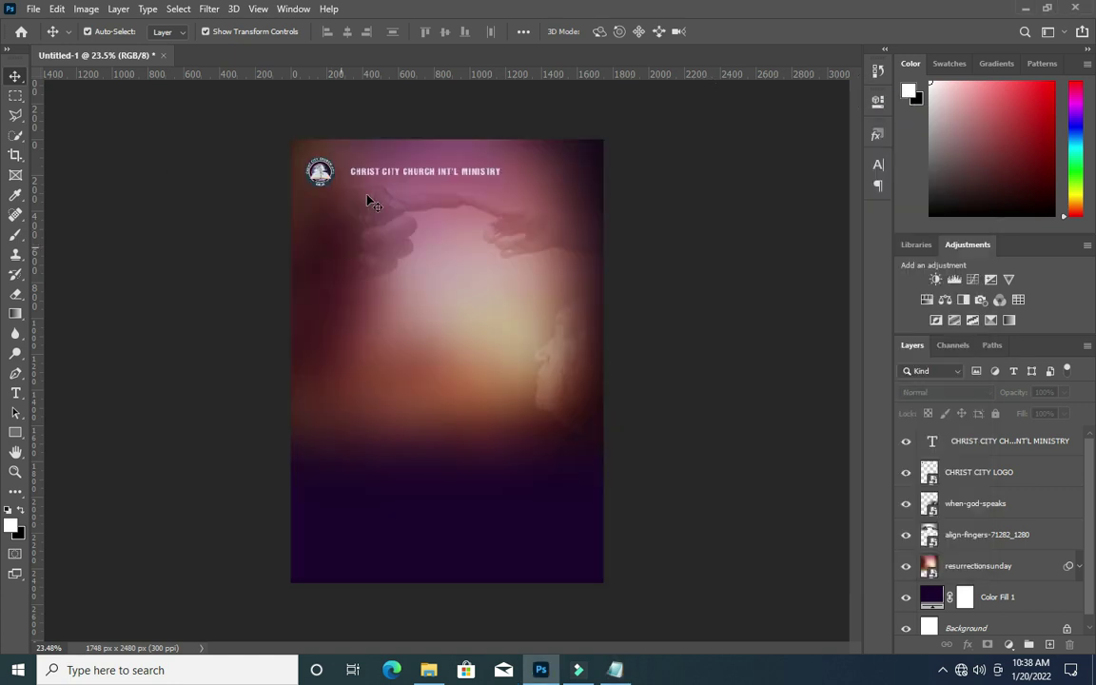
{"action": "scroll", "coordinate": [399, 222], "scroll_direction": "up", "scroll_amount": 2}
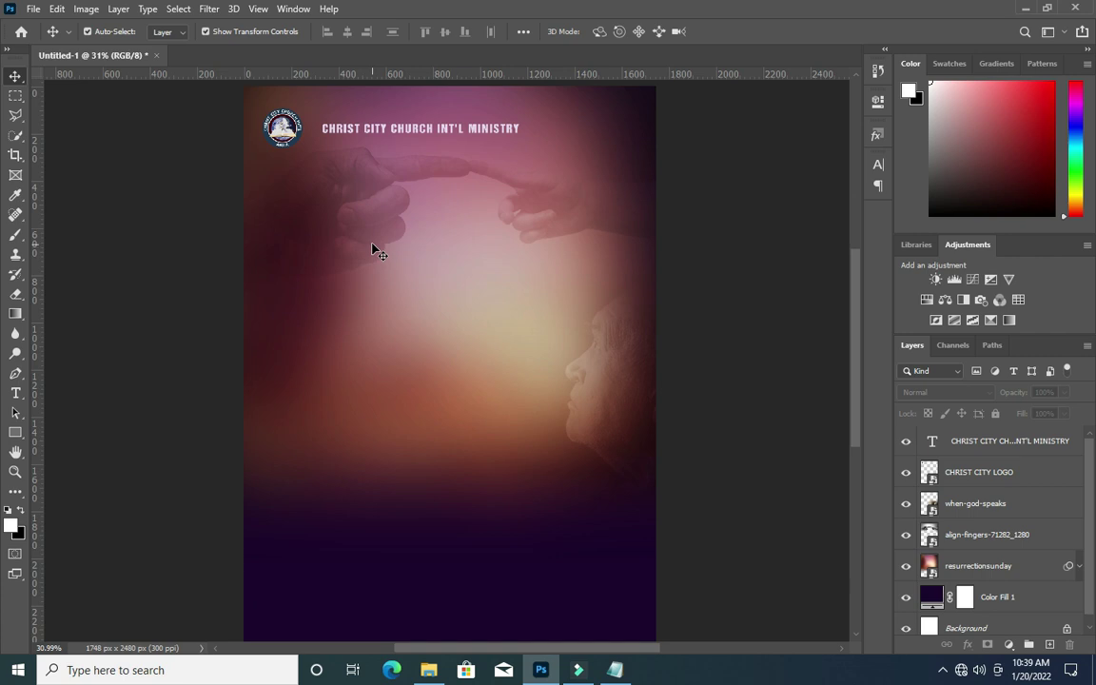
{"action": "key", "text": "t"}
{"action": "left_click", "coordinate": [382, 220]}
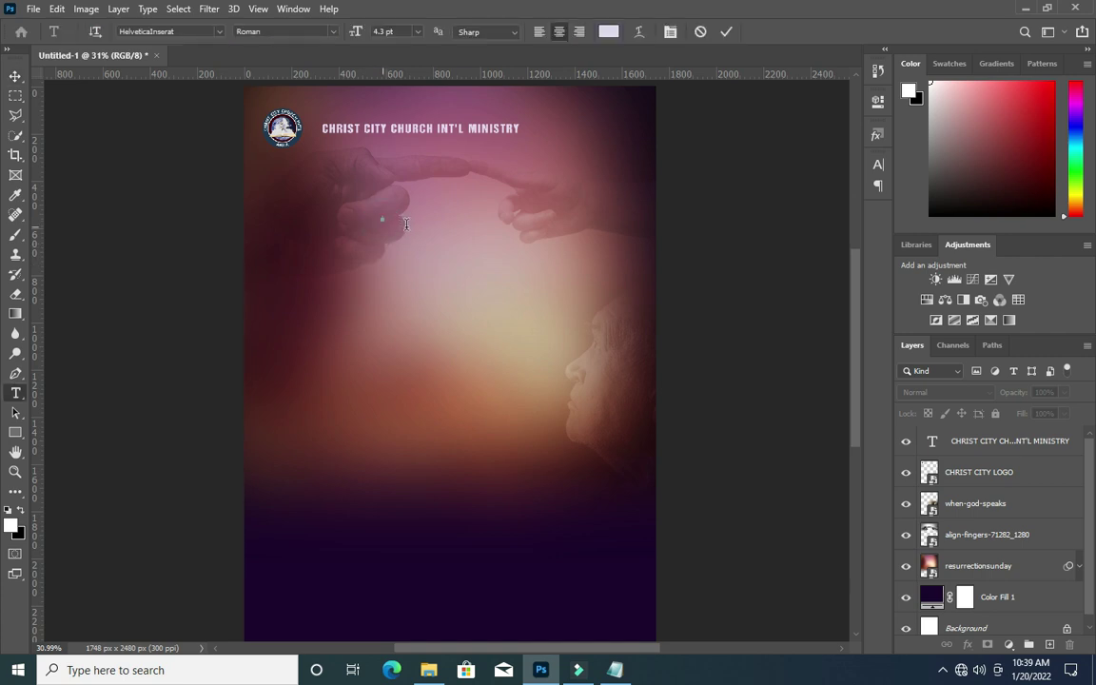
{"action": "left_click", "coordinate": [726, 32]}
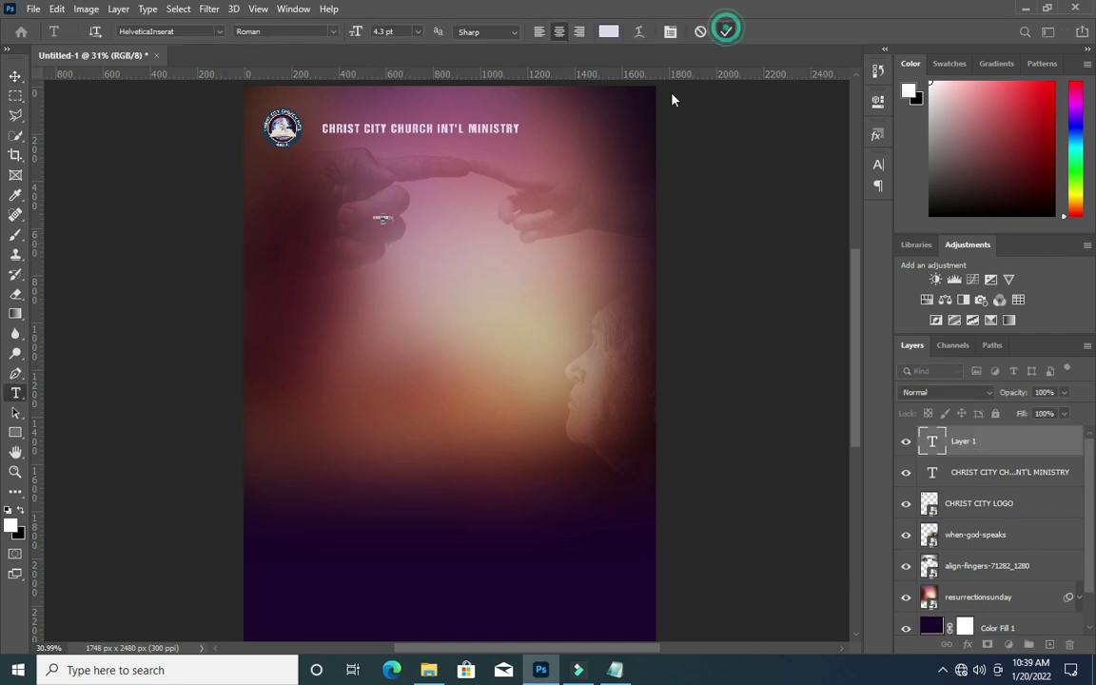
Scale the PRESENT: text to 70.10% and centre it beneath the touching hands.
{"action": "left_click", "coordinate": [18, 76]}
{"action": "scroll", "coordinate": [376, 221], "scroll_direction": "up", "scroll_amount": 5}
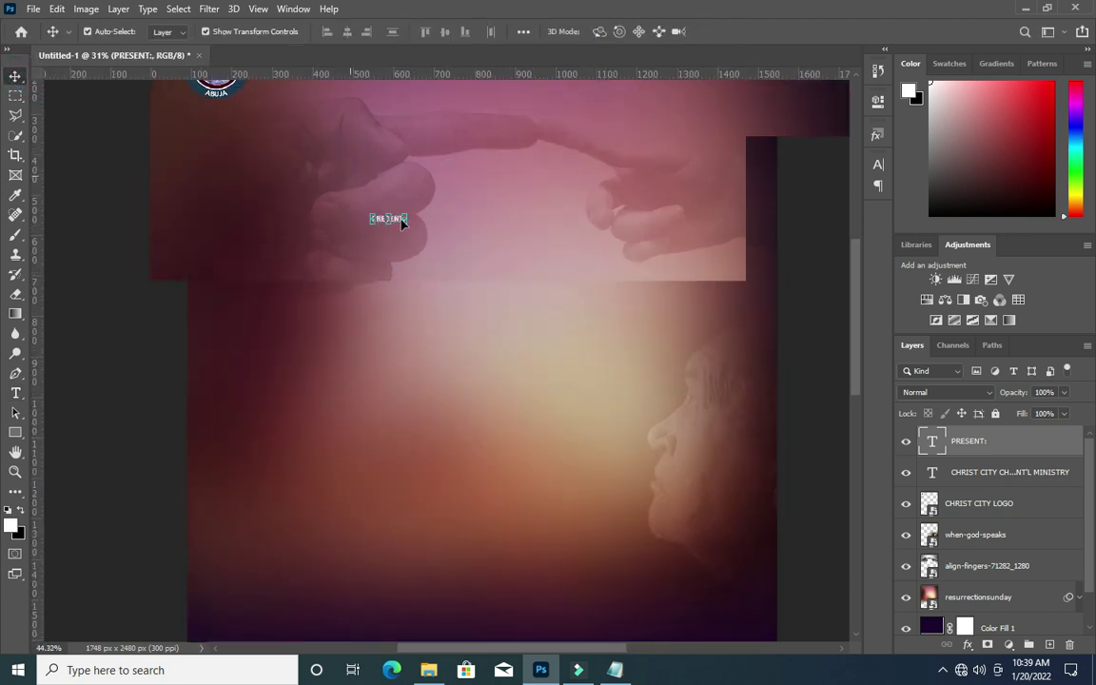
{"action": "left_click", "coordinate": [407, 221]}
{"action": "left_click_drag", "start_coordinate": [408, 221], "coordinate": [580, 267]}
{"action": "left_click_drag", "start_coordinate": [441, 219], "coordinate": [527, 348]}
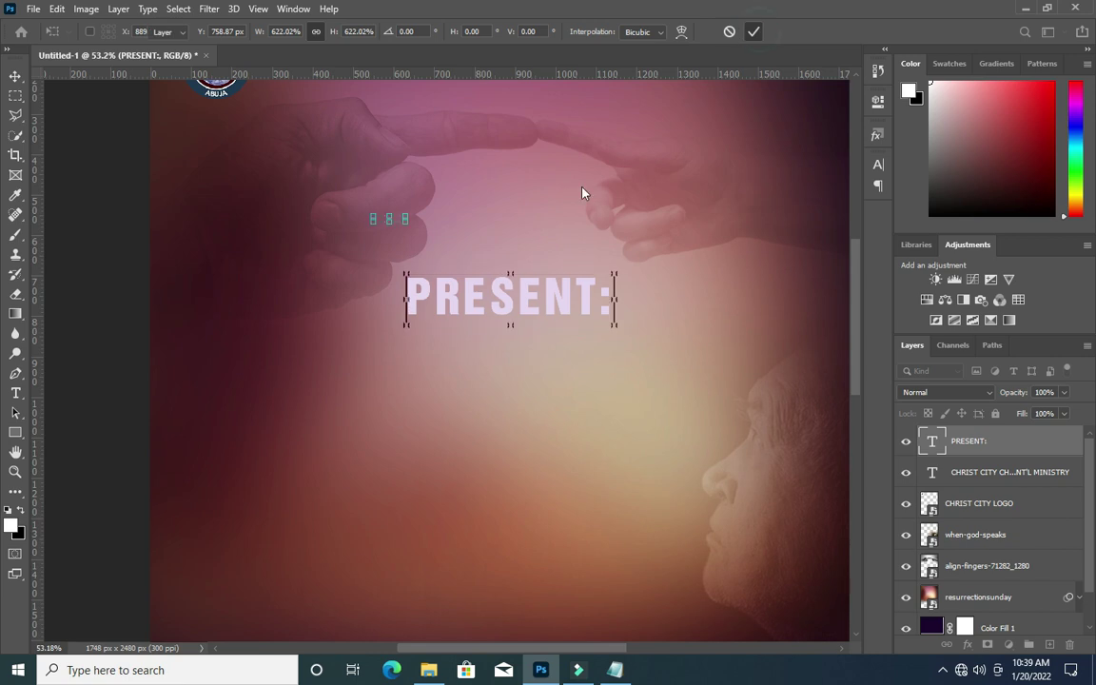
{"action": "scroll", "coordinate": [559, 188], "scroll_direction": "down", "scroll_amount": 5}
{"action": "key", "text": "Return"}
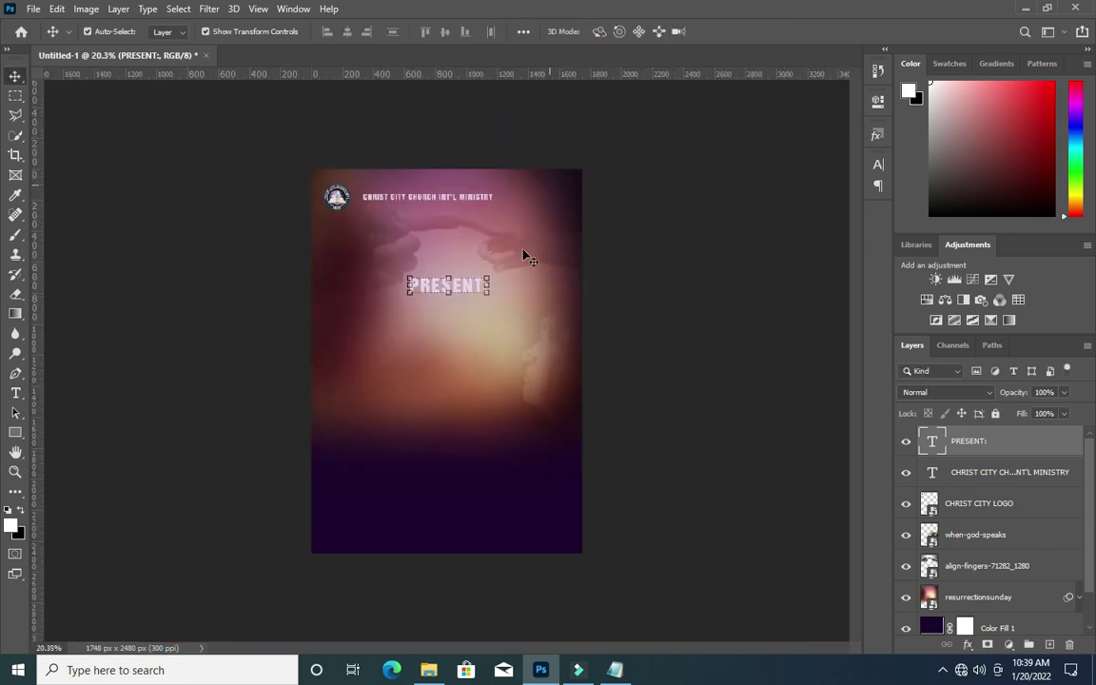
{"action": "scroll", "coordinate": [483, 294], "scroll_direction": "up", "scroll_amount": 1}
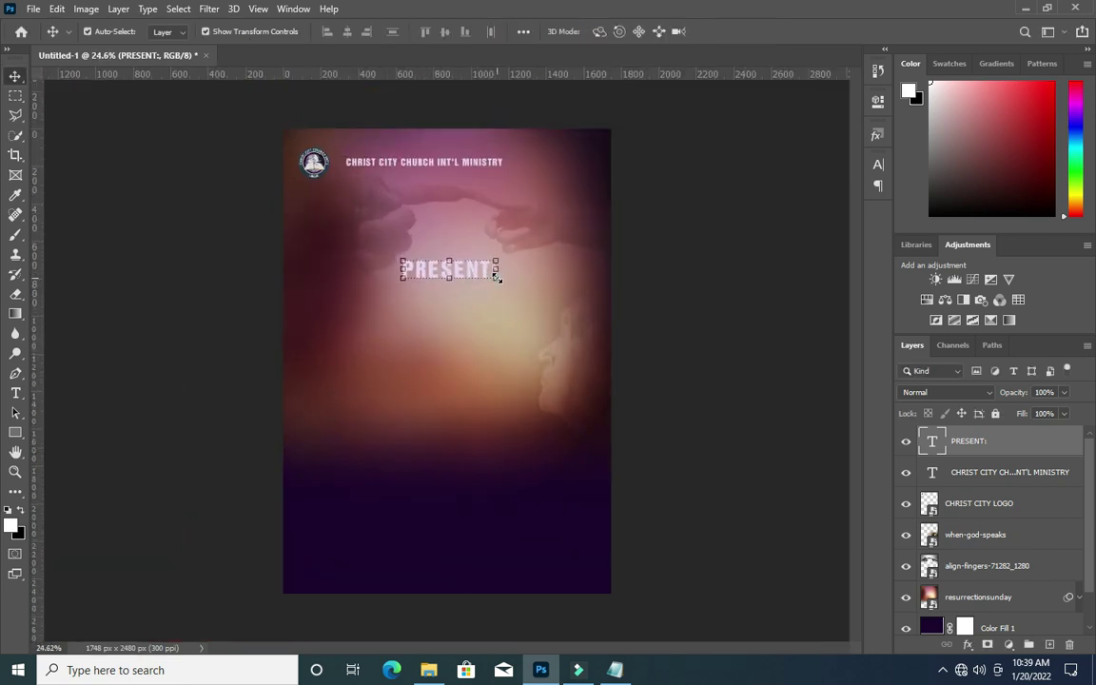
{"action": "left_click", "coordinate": [497, 277]}
{"action": "left_click_drag", "start_coordinate": [496, 279], "coordinate": [471, 272]}
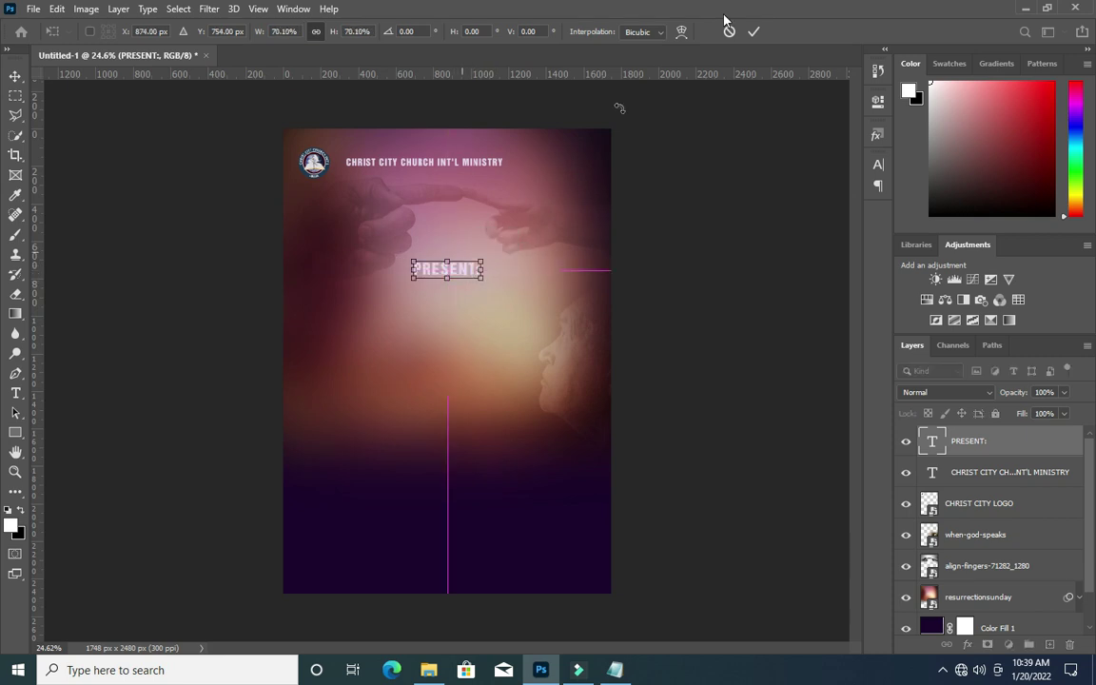
{"action": "left_click", "coordinate": [754, 32]}
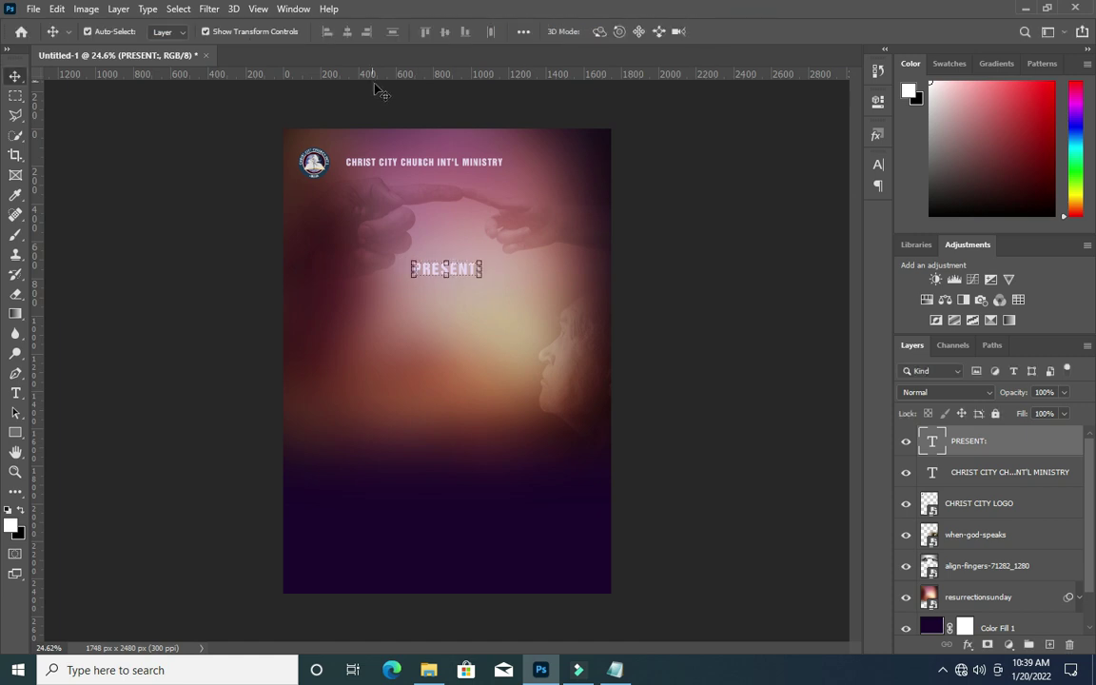
Set PRESENT: to Raleway Bold and shrink it slightly to 12.55 pt.
{"action": "key", "text": "t"}
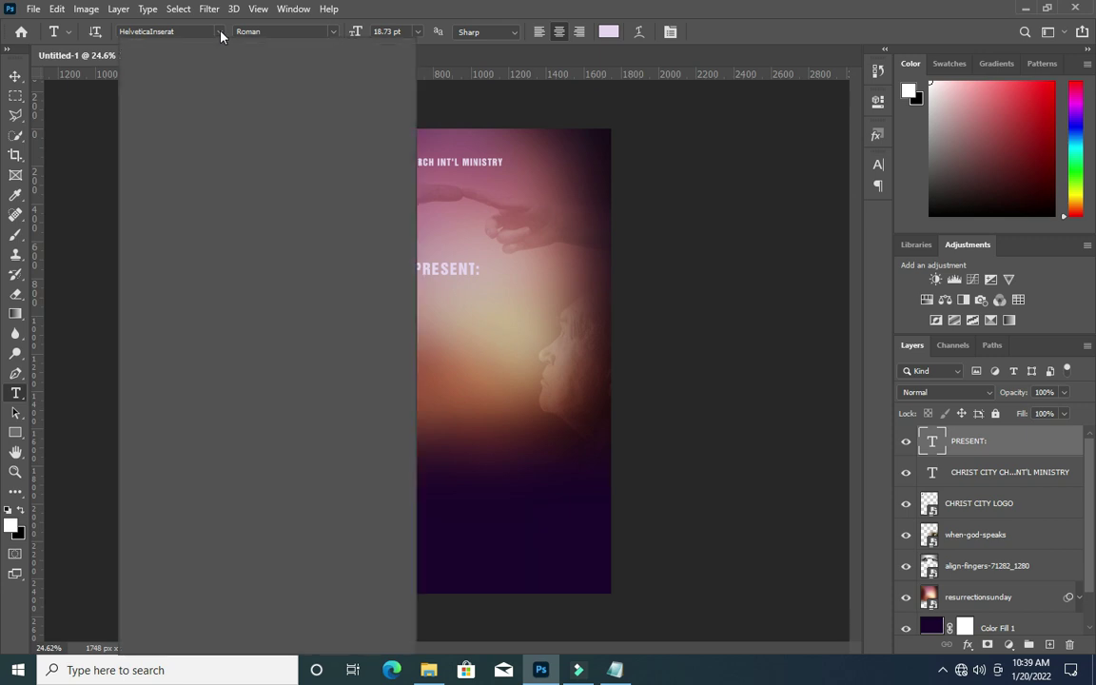
{"action": "left_click", "coordinate": [220, 35]}
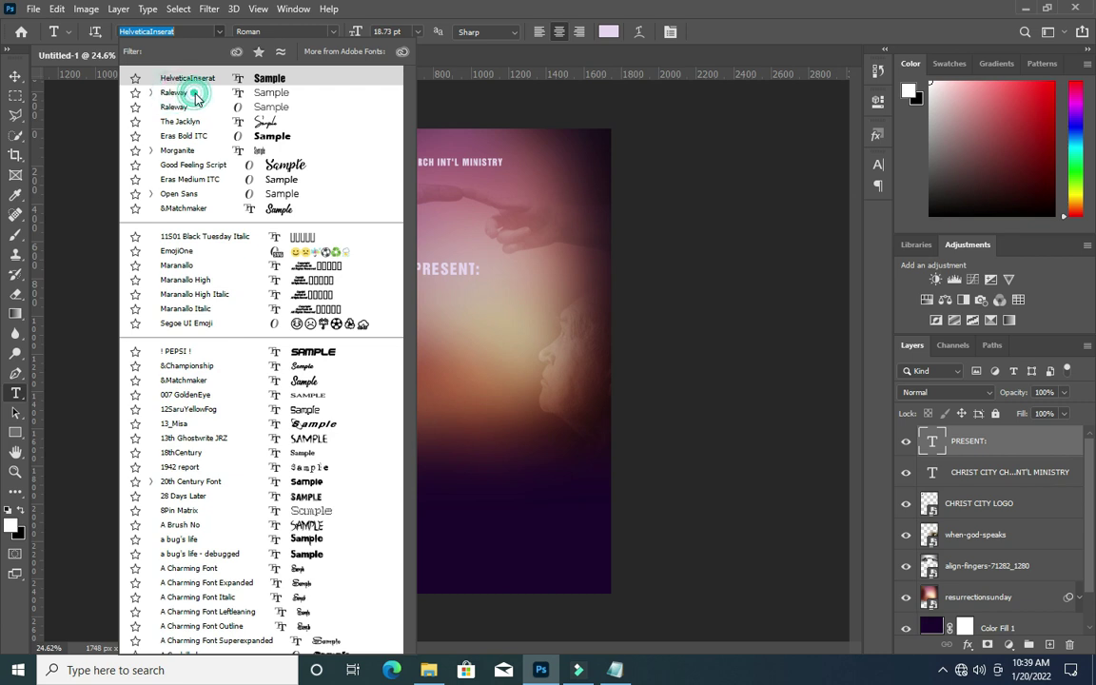
{"action": "left_click", "coordinate": [332, 105]}
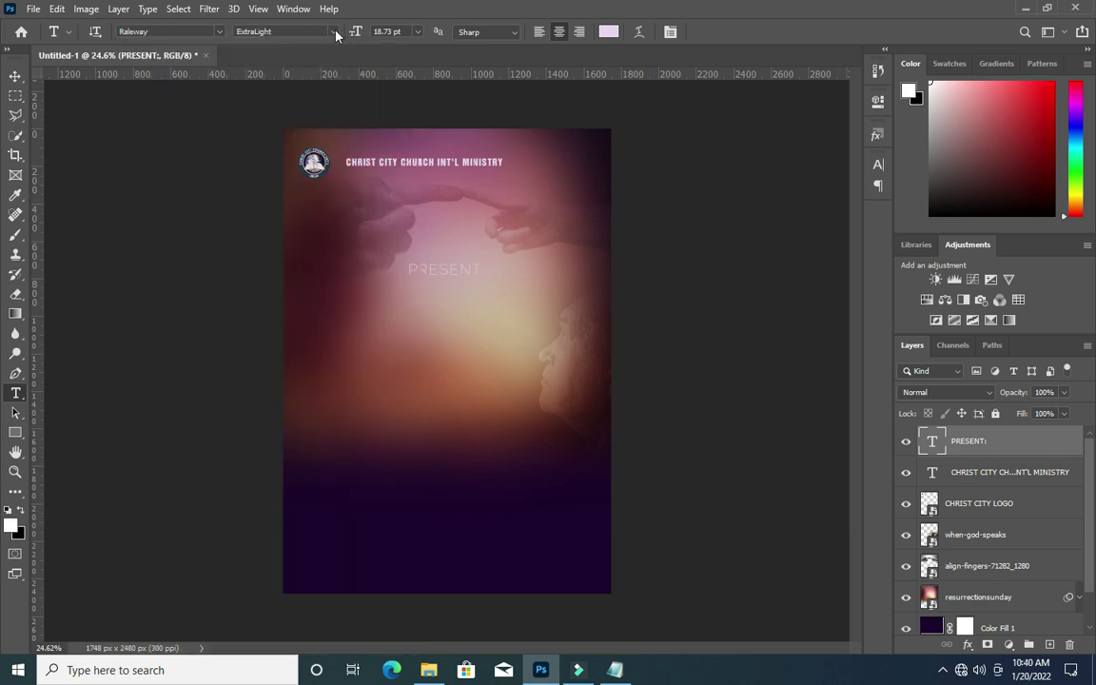
{"action": "left_click", "coordinate": [302, 28]}
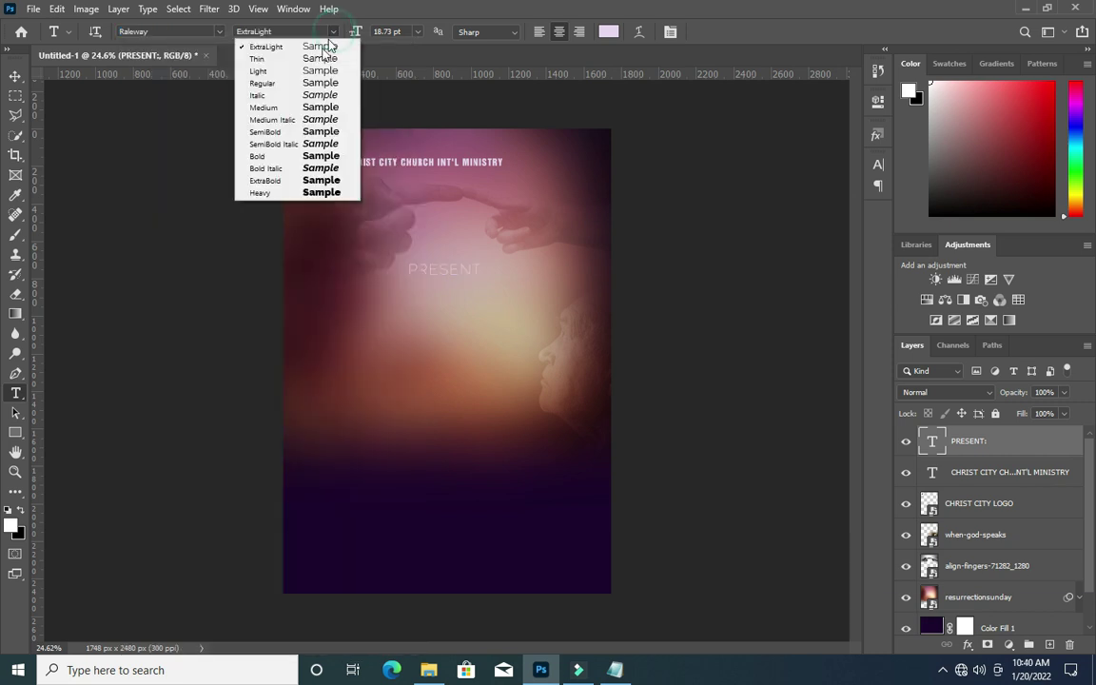
{"action": "left_click", "coordinate": [263, 158]}
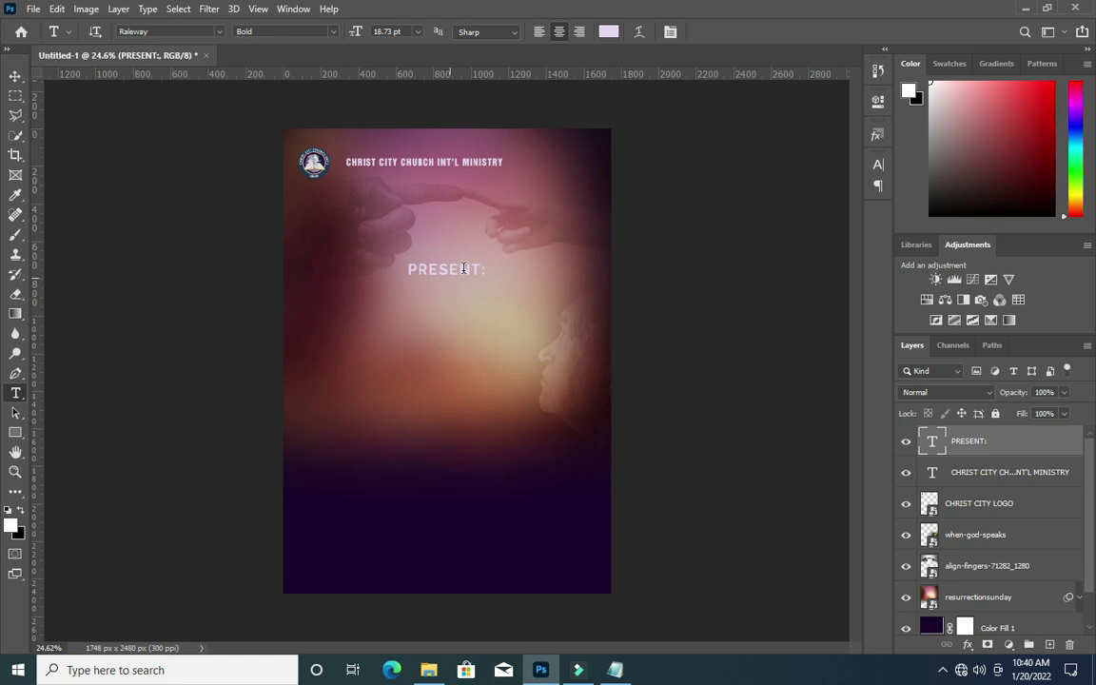
{"action": "left_click", "coordinate": [15, 76]}
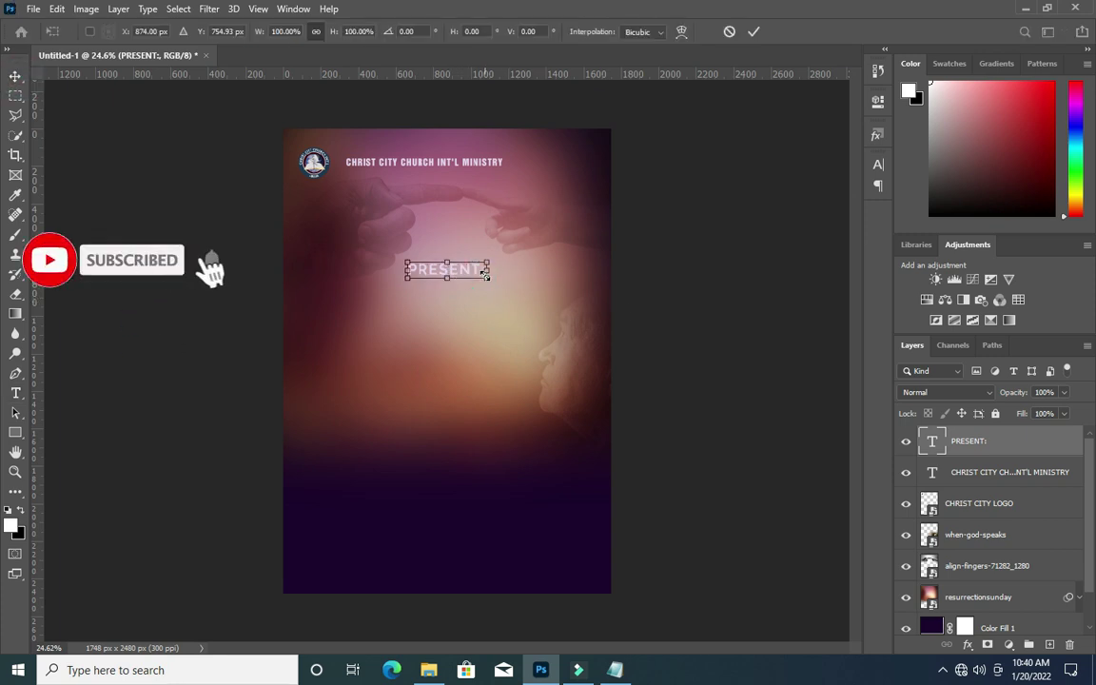
{"action": "left_click_drag", "start_coordinate": [485, 274], "coordinate": [475, 274]}
{"action": "left_click", "coordinate": [753, 32]}
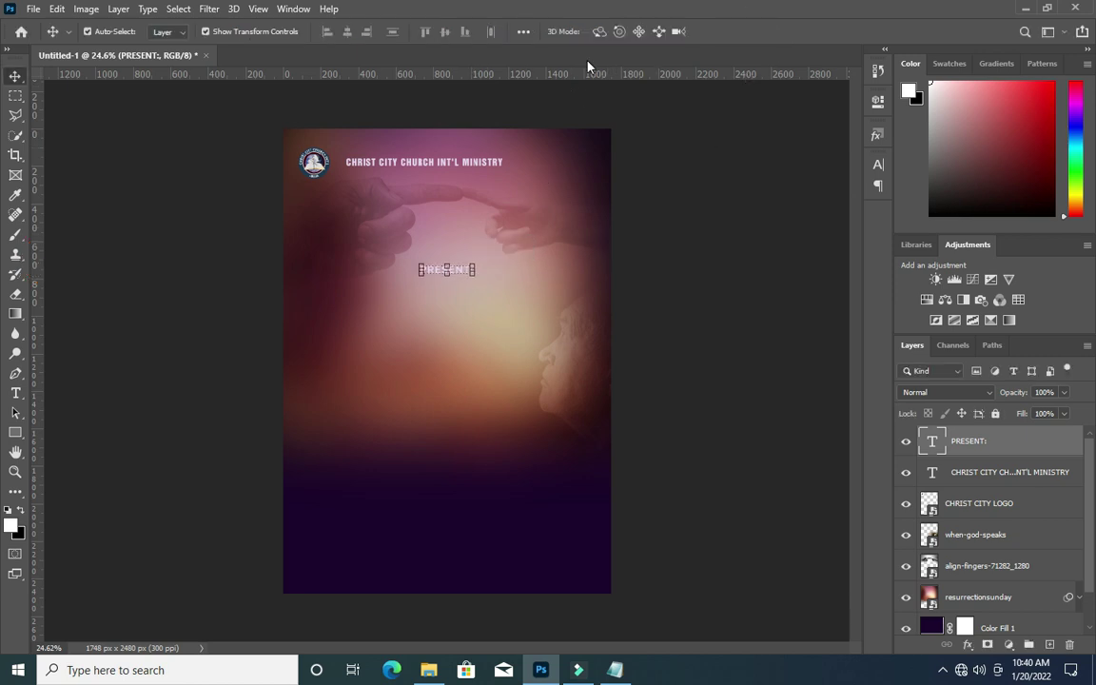
Colour PRESENT: dark purple #1b062f, sampled from the flyer's bottom area.
{"action": "key", "text": "t"}
{"action": "left_click", "coordinate": [608, 31]}
{"action": "left_click", "coordinate": [509, 519]}
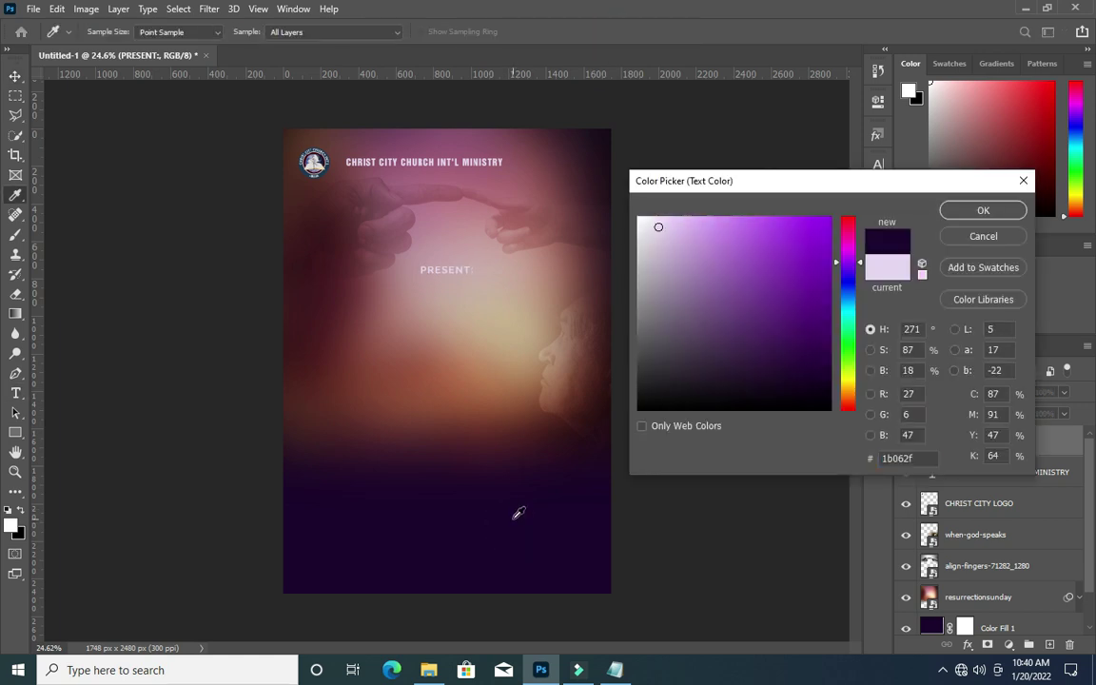
{"action": "left_click", "coordinate": [981, 210]}
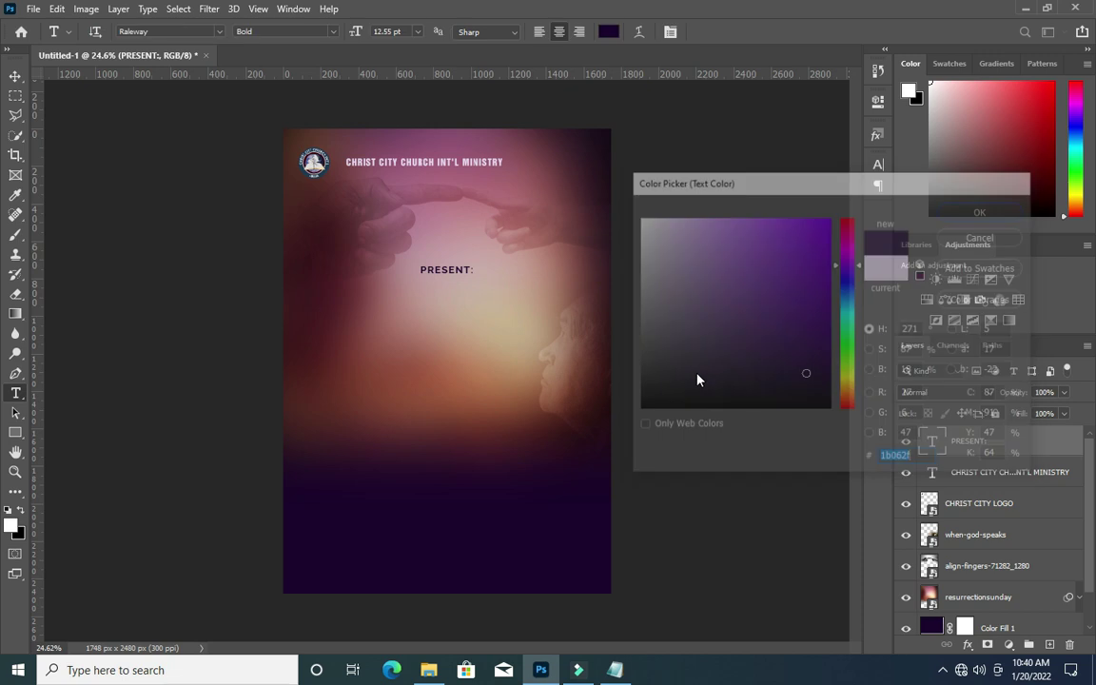
{"action": "left_click", "coordinate": [16, 75]}
{"action": "left_click", "coordinate": [69, 141]}
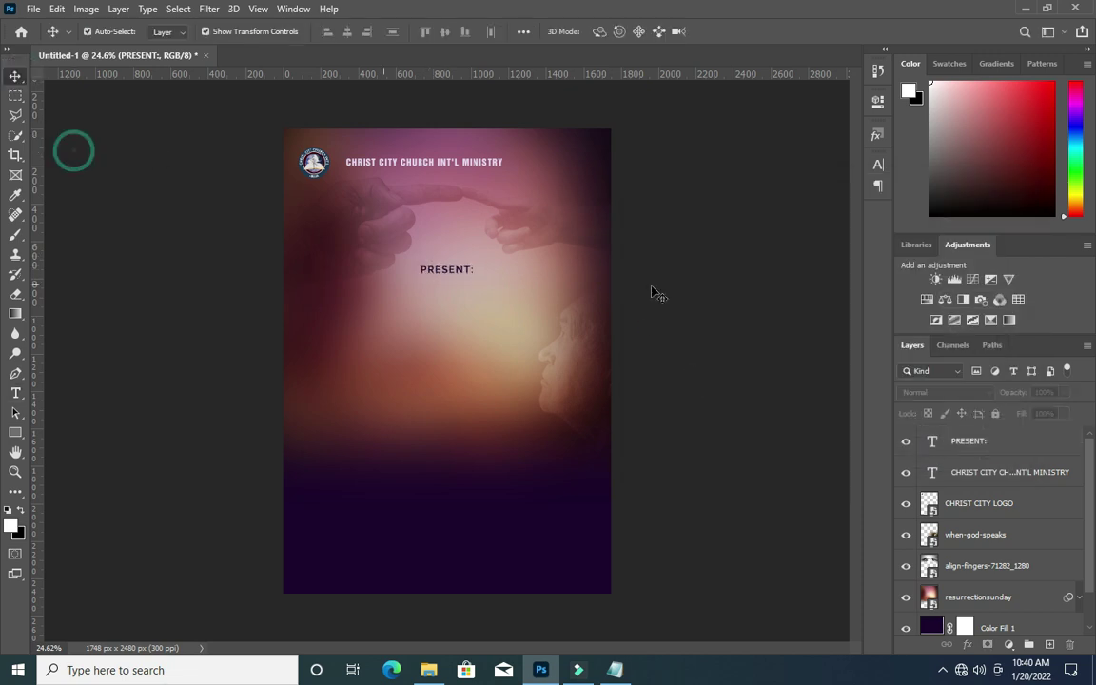
Open 1474.psd from the Divine encounter folder in Photoshop and minimise Explorer.
{"action": "left_click", "coordinate": [616, 670]}
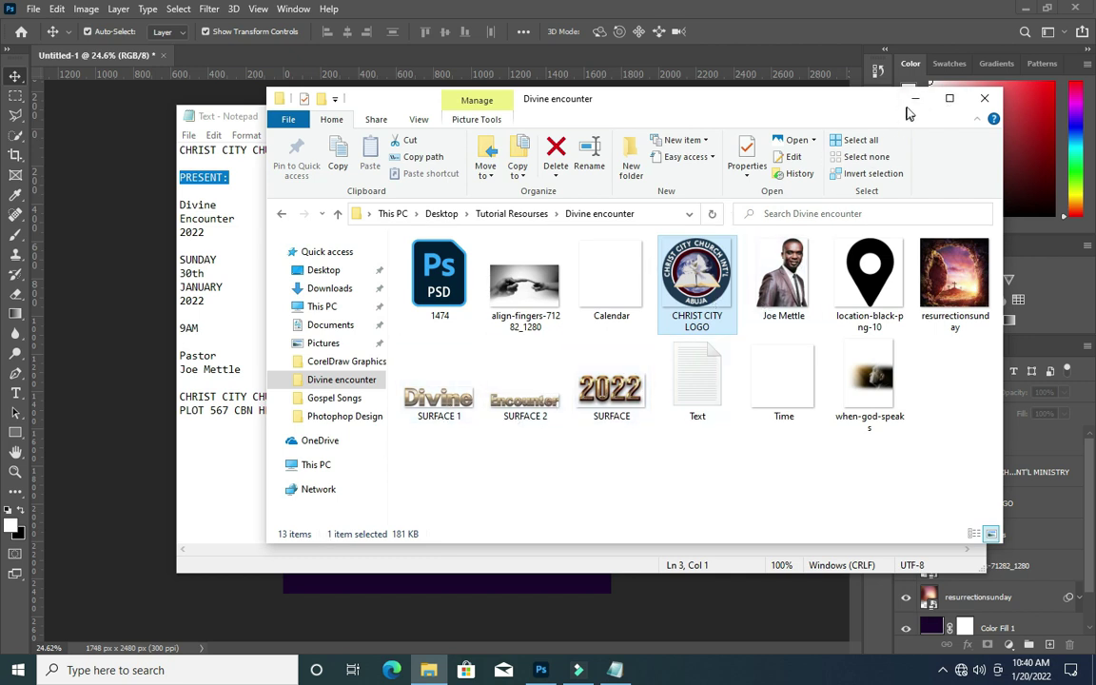
{"action": "left_click", "coordinate": [439, 278]}
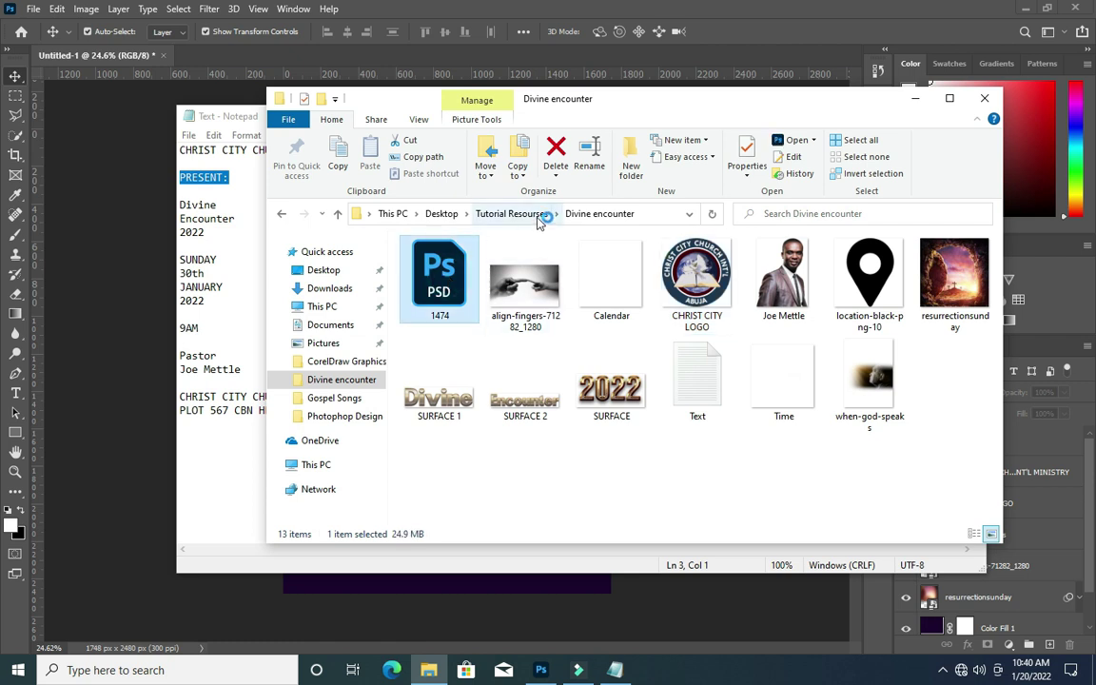
{"action": "left_click", "coordinate": [914, 98]}
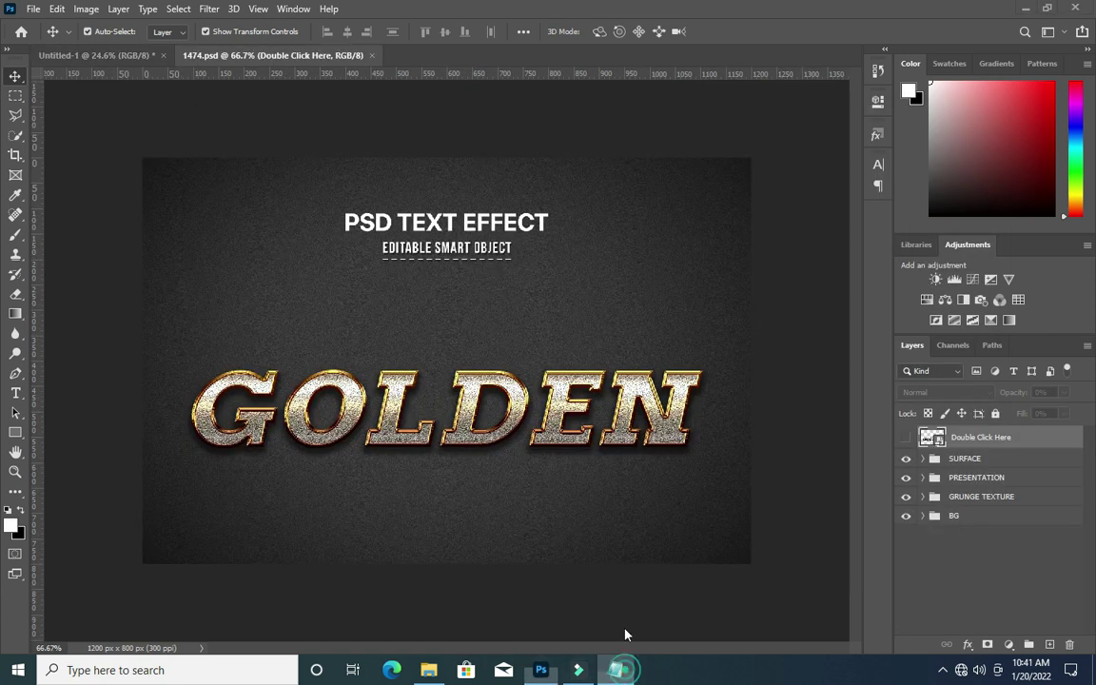
Copy 'Divine' from the notes, open the template's GOLDEN smart object and hide its text layer.
{"action": "left_click", "coordinate": [614, 670]}
{"action": "left_click_drag", "start_coordinate": [231, 205], "coordinate": [162, 212]}
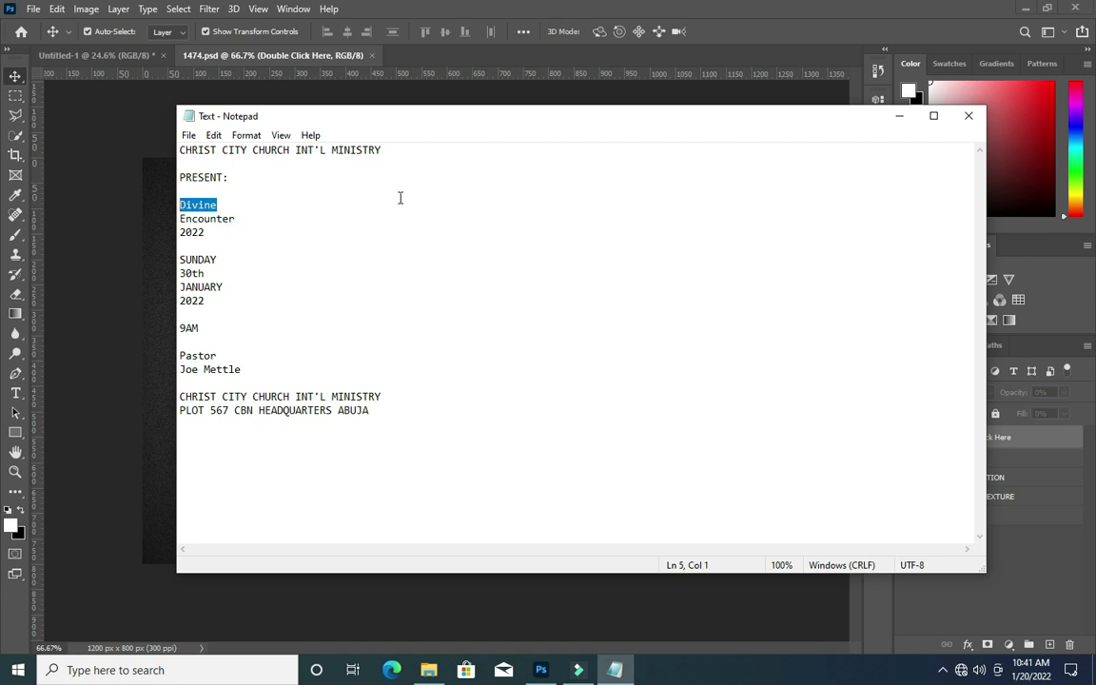
{"action": "left_click", "coordinate": [898, 117]}
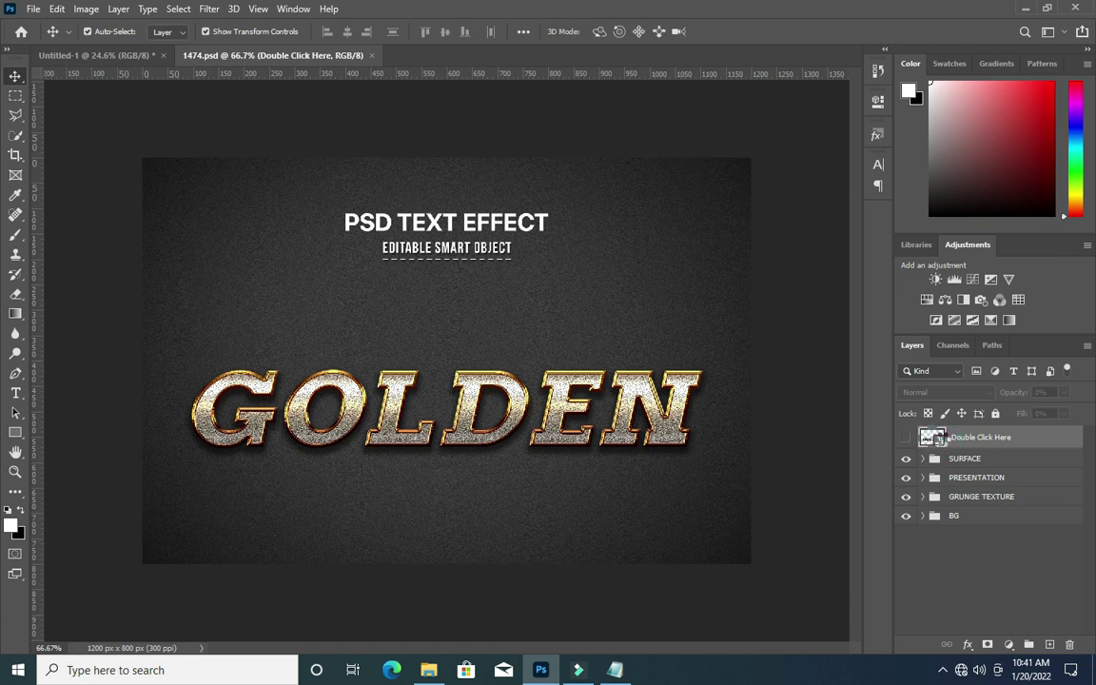
{"action": "double_click", "coordinate": [939, 440]}
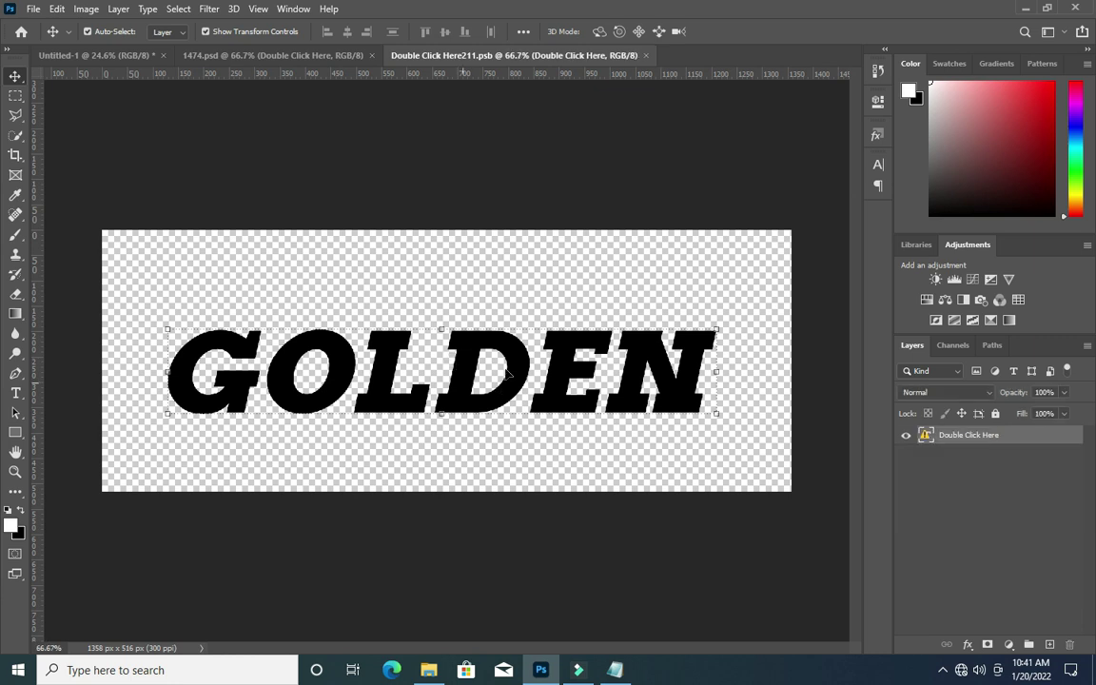
{"action": "left_click", "coordinate": [906, 436]}
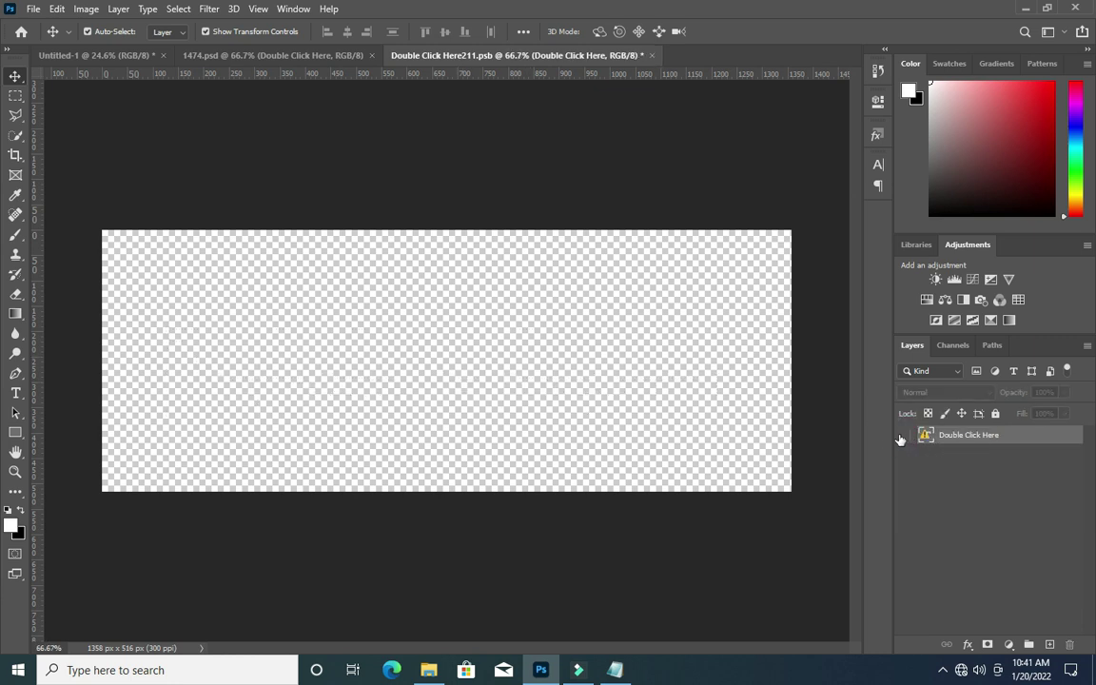
Add a DIVINE text layer, replacing the missing font, set in HelveticaInserat Roman.
{"action": "key", "text": "t"}
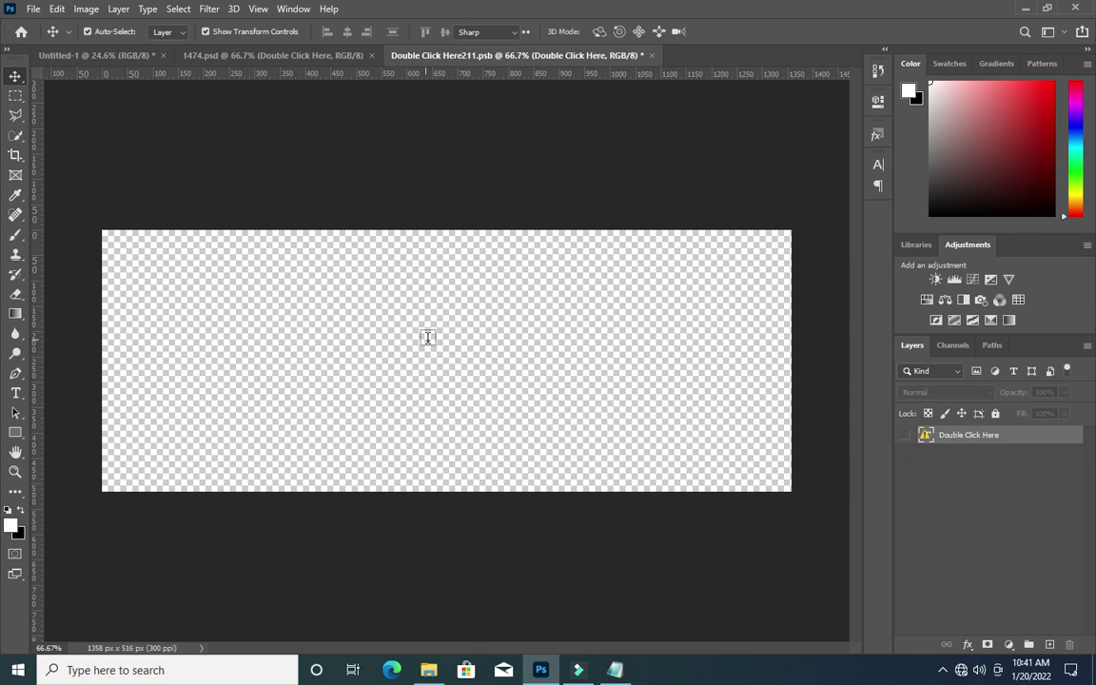
{"action": "left_click", "coordinate": [425, 339]}
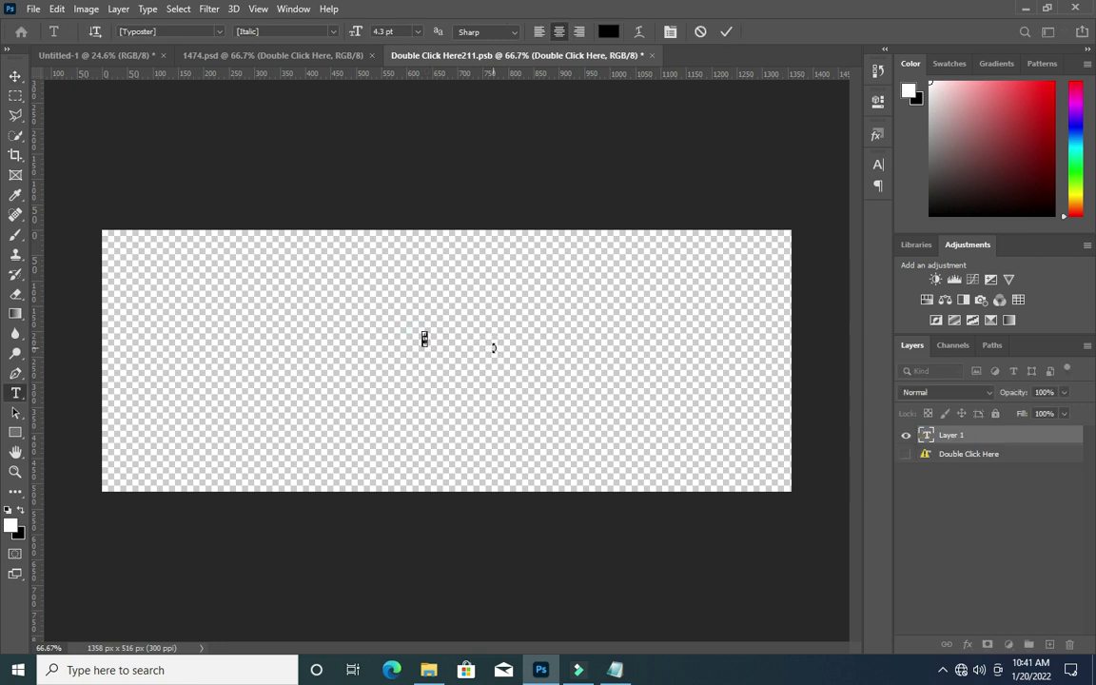
{"action": "type", "text": "DPRNE"}
{"action": "left_click", "coordinate": [726, 32]}
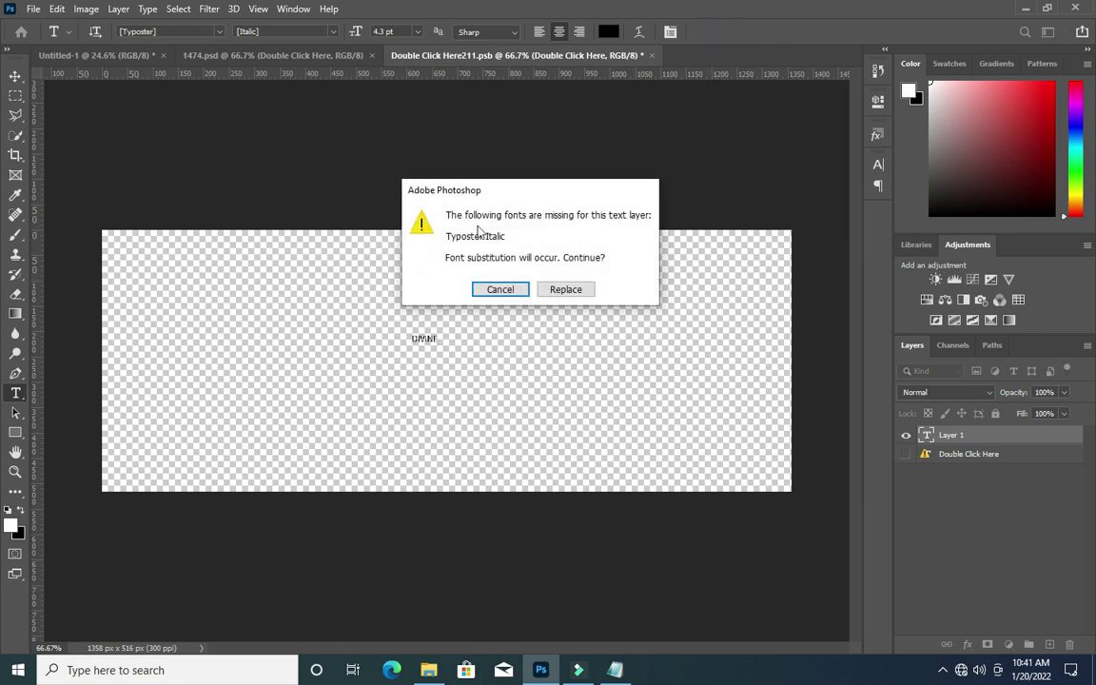
{"action": "left_click", "coordinate": [563, 288]}
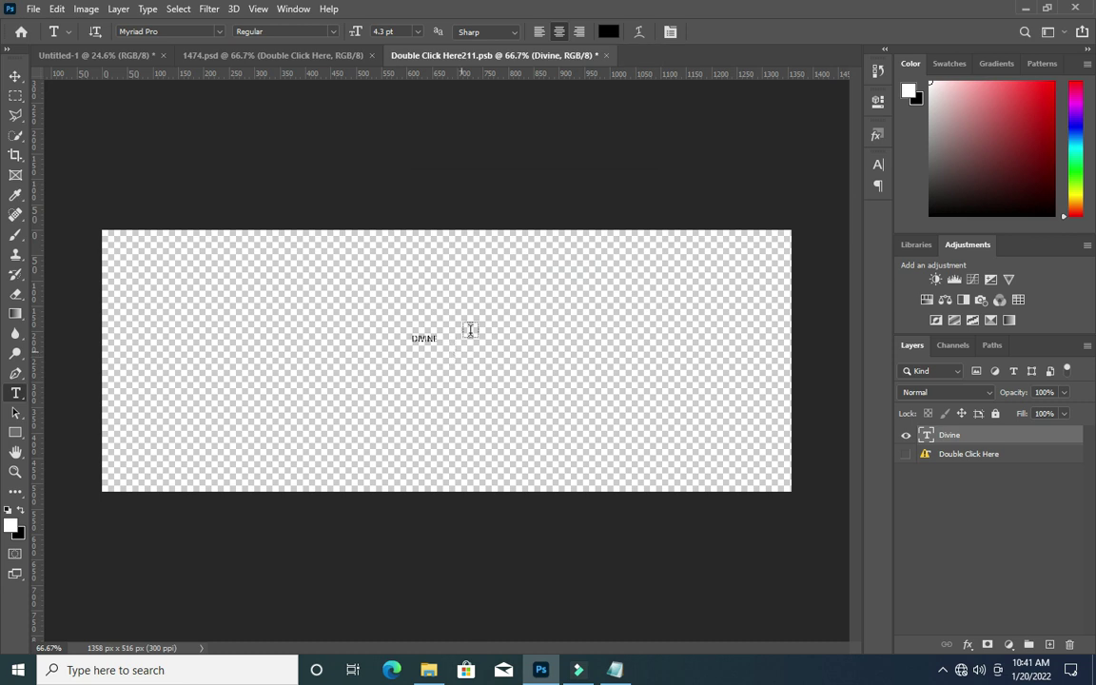
{"action": "left_click", "coordinate": [219, 31]}
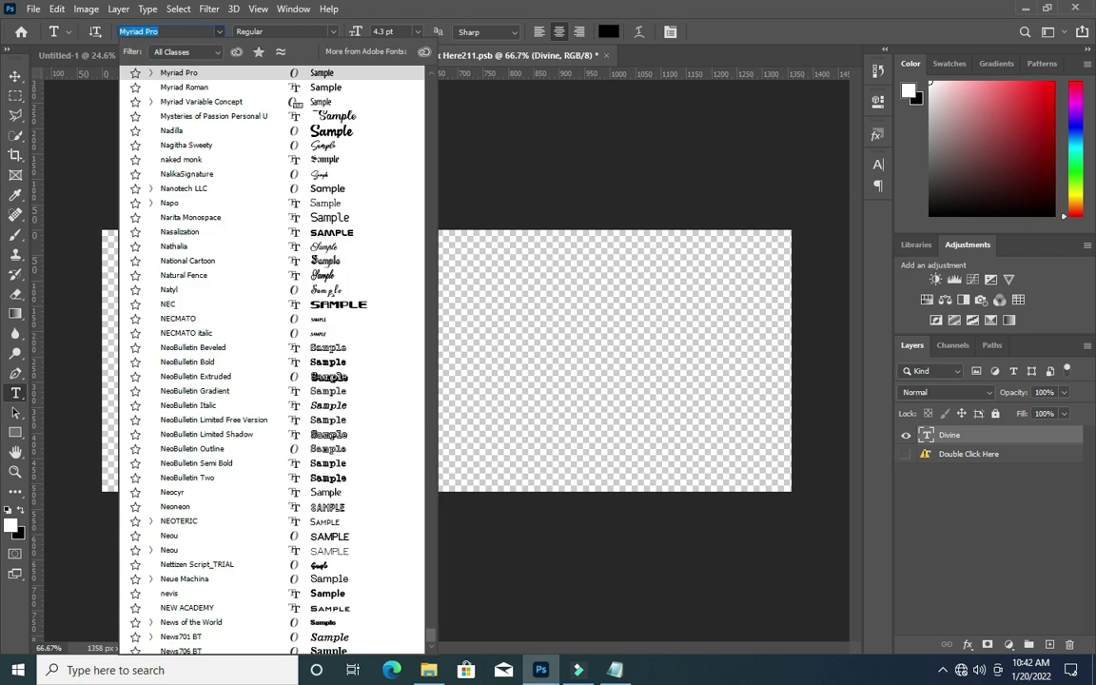
{"action": "type", "text": "he"}
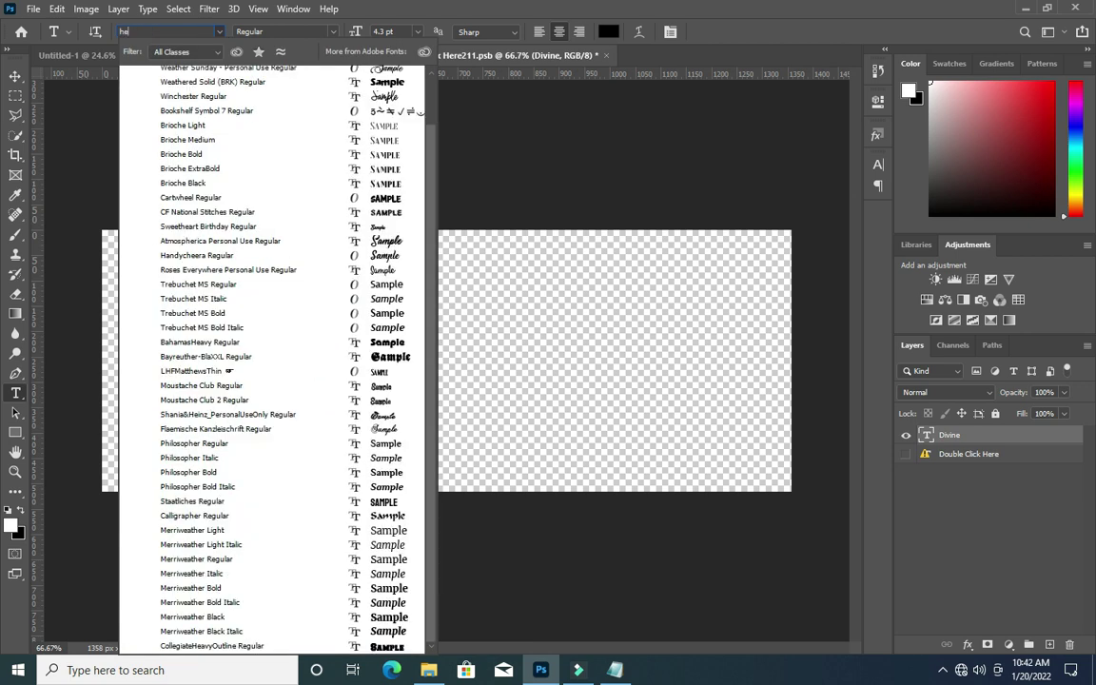
{"action": "type", "text": "lveticaInserat"}
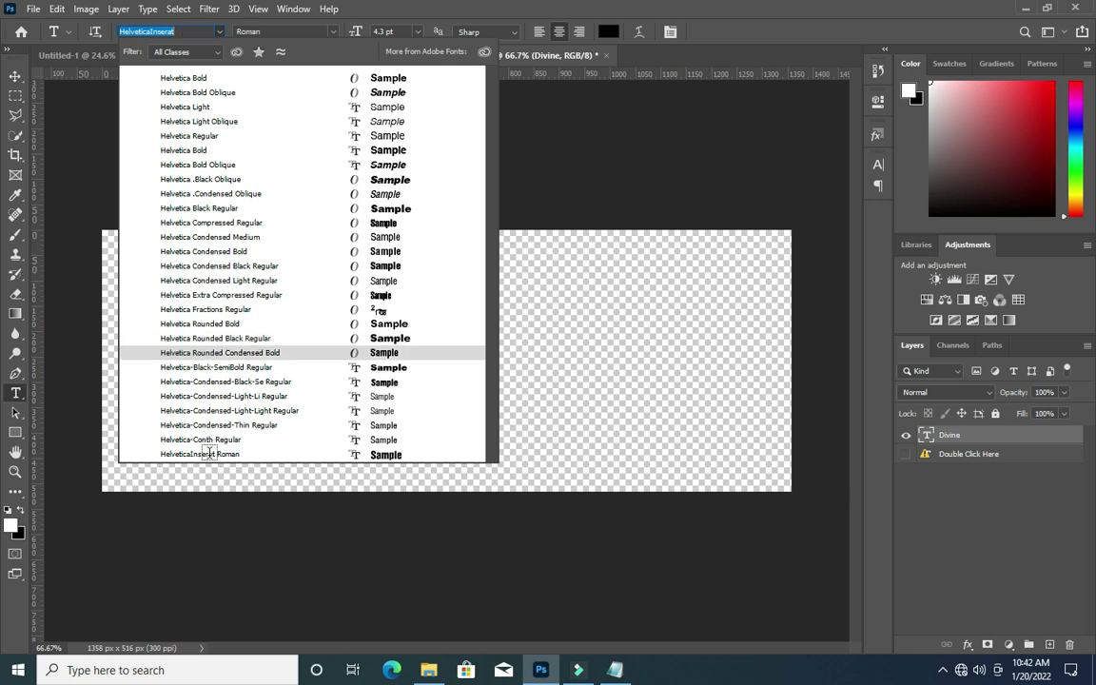
{"action": "left_click", "coordinate": [205, 454]}
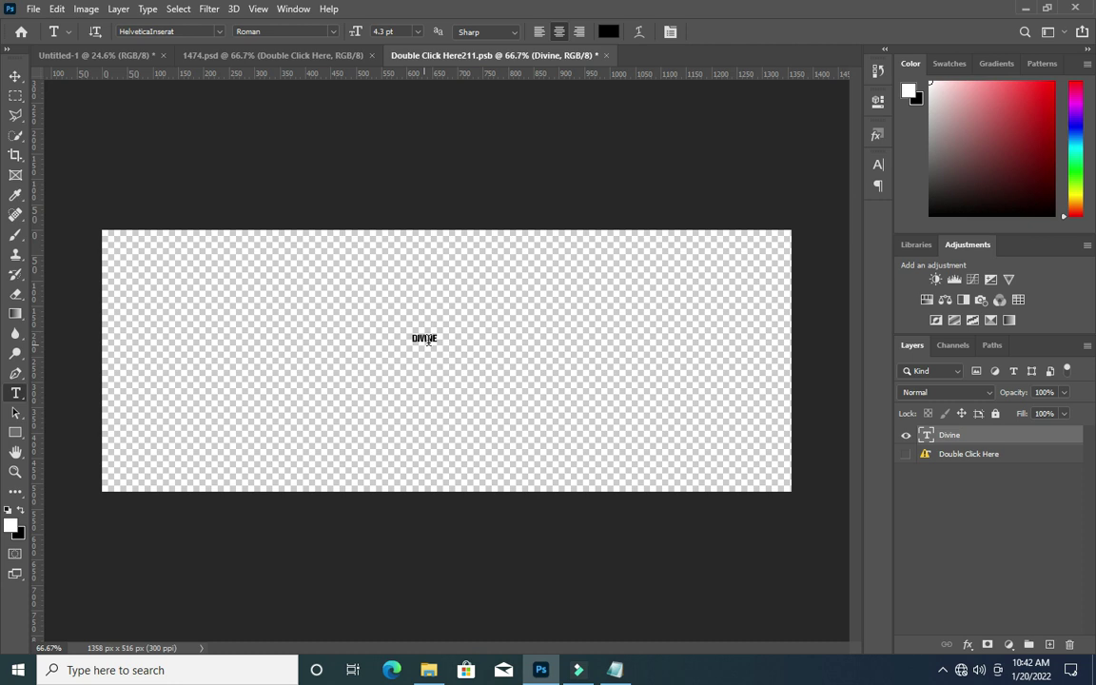
{"action": "left_click", "coordinate": [15, 76]}
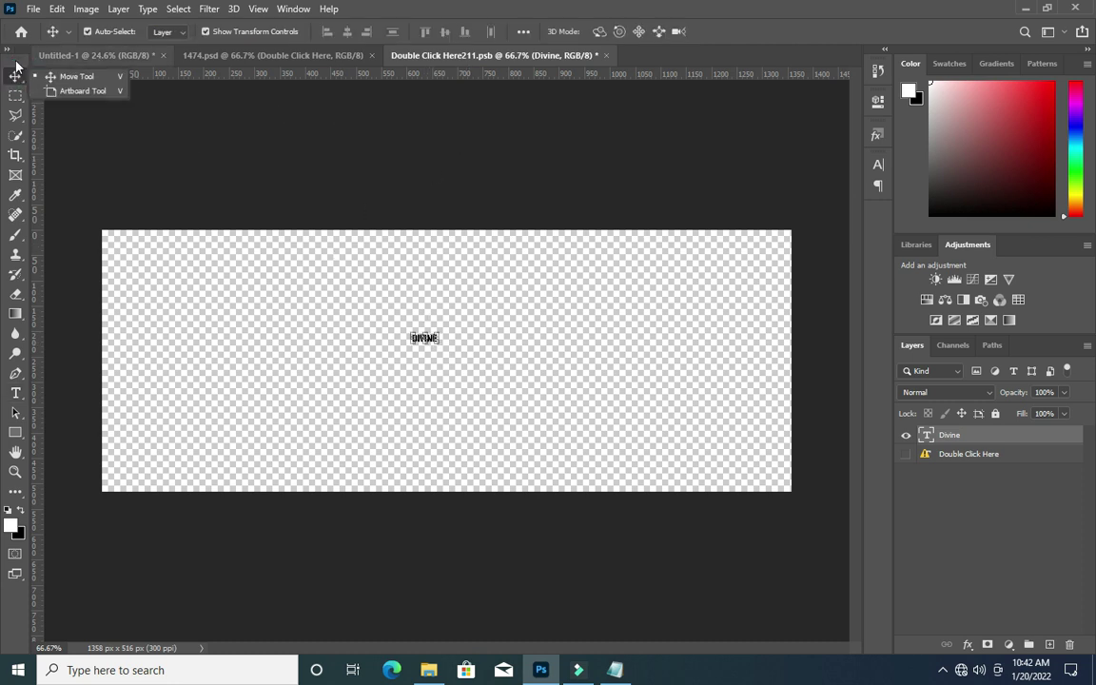
Scale DIVINE up and position it across the canvas centre.
{"action": "left_click_drag", "start_coordinate": [435, 344], "coordinate": [677, 443]}
{"action": "left_click_drag", "start_coordinate": [557, 391], "coordinate": [465, 377]}
{"action": "left_click_drag", "start_coordinate": [526, 360], "coordinate": [526, 361]}
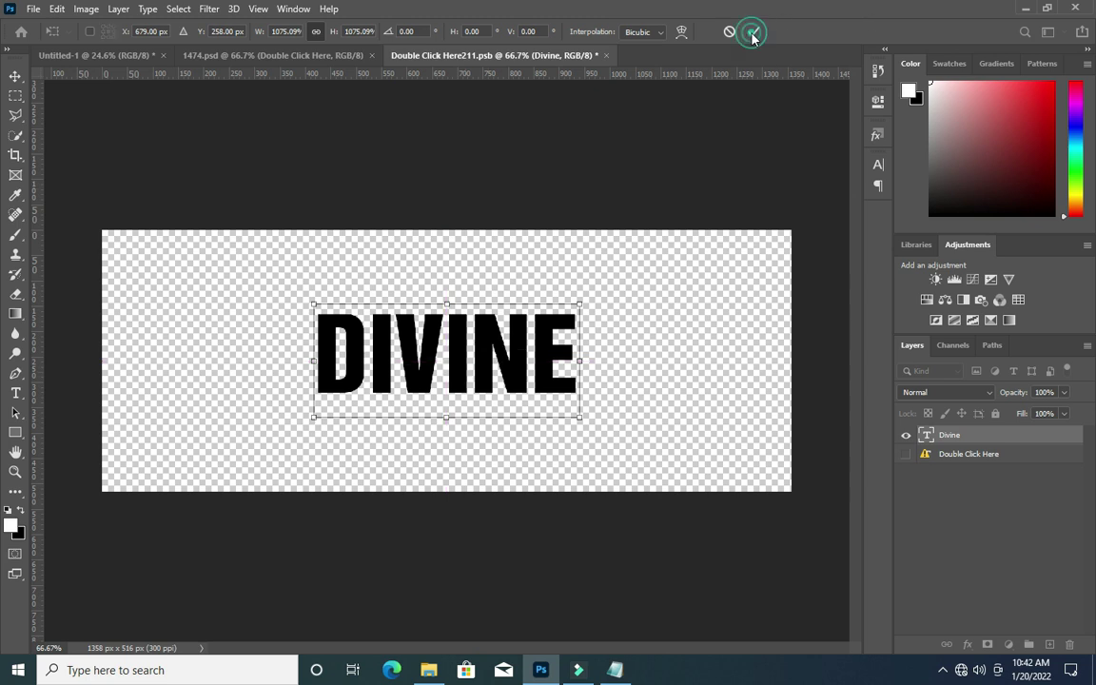
{"action": "left_click", "coordinate": [754, 32]}
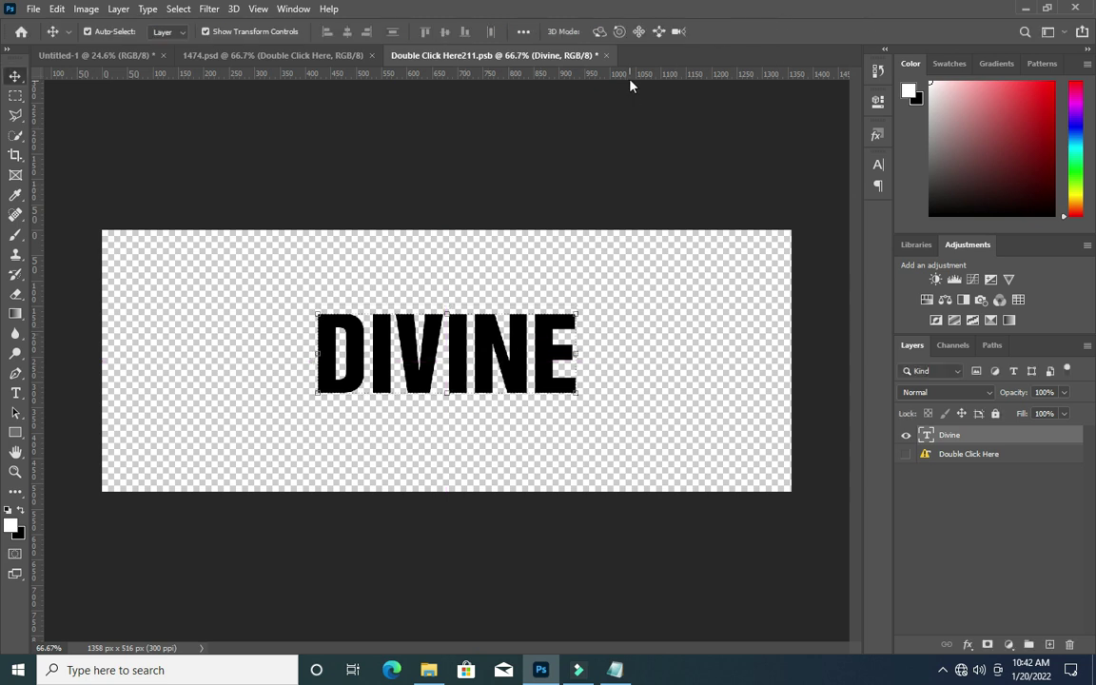
Save and close the Double Click Here211.psb smart object.
{"action": "left_click", "coordinate": [607, 56]}
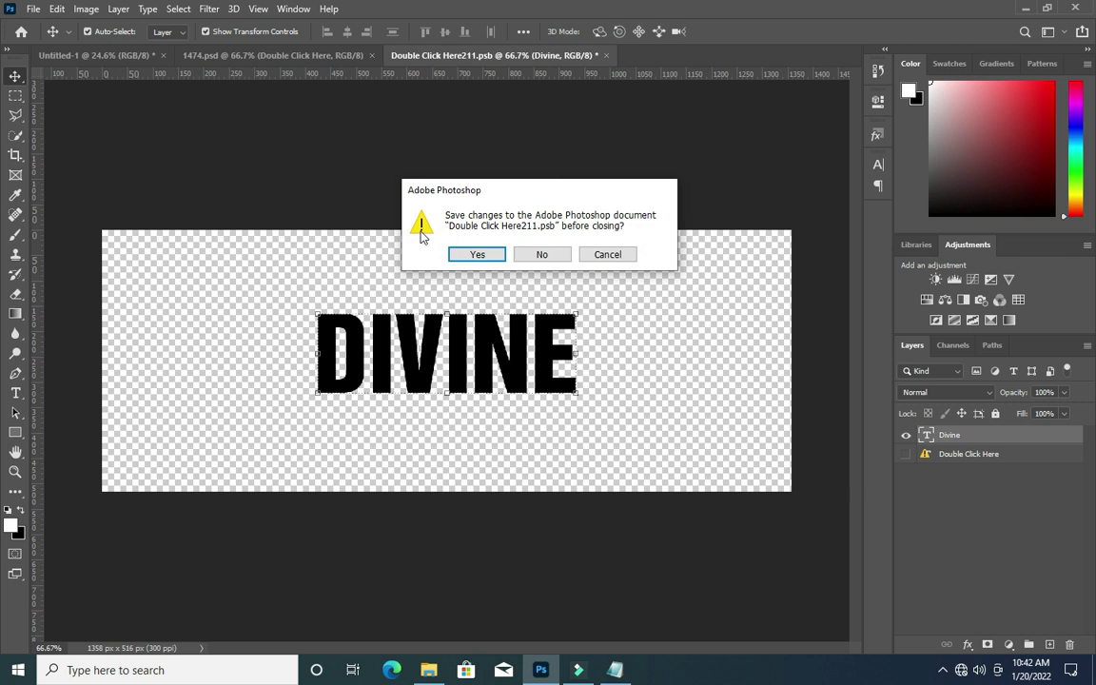
{"action": "left_click", "coordinate": [476, 255]}
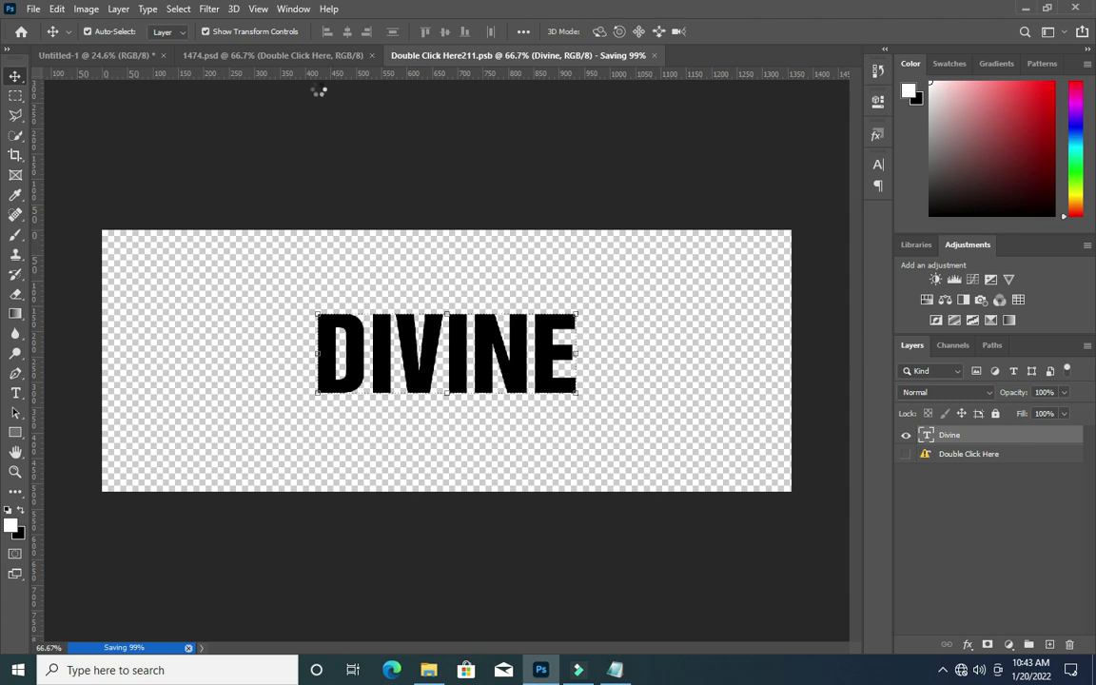
{"action": "key", "text": "ctrl+w"}
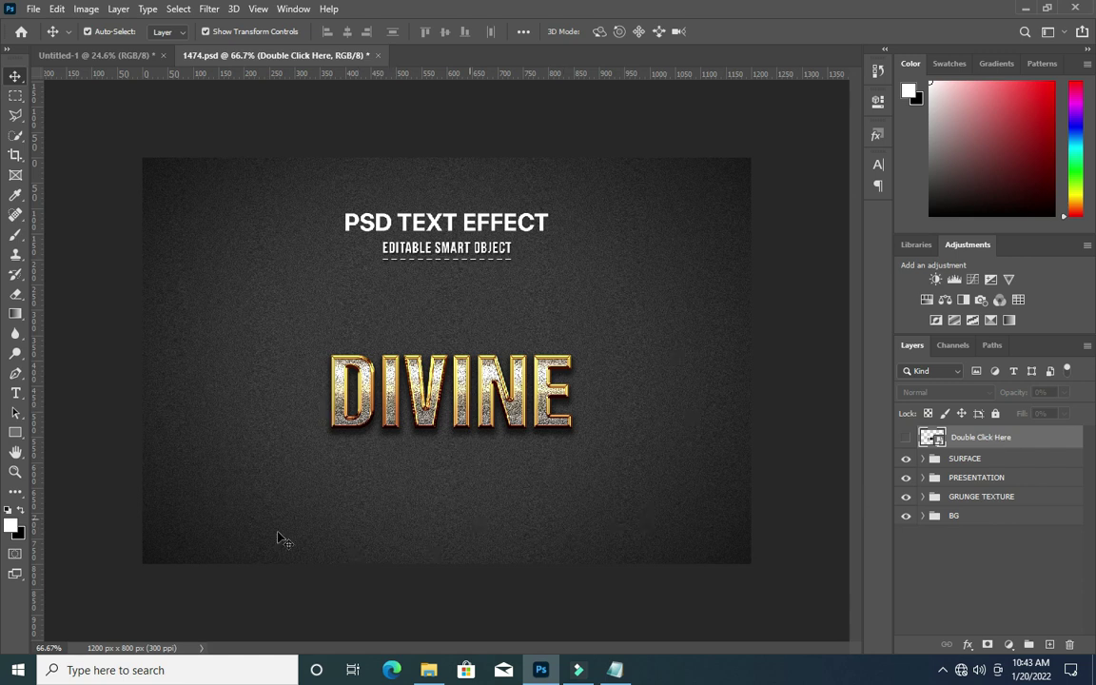
Hide the BG, GRUNGE TEXTURE and PRESENTATION layers.
{"action": "left_click", "coordinate": [906, 518]}
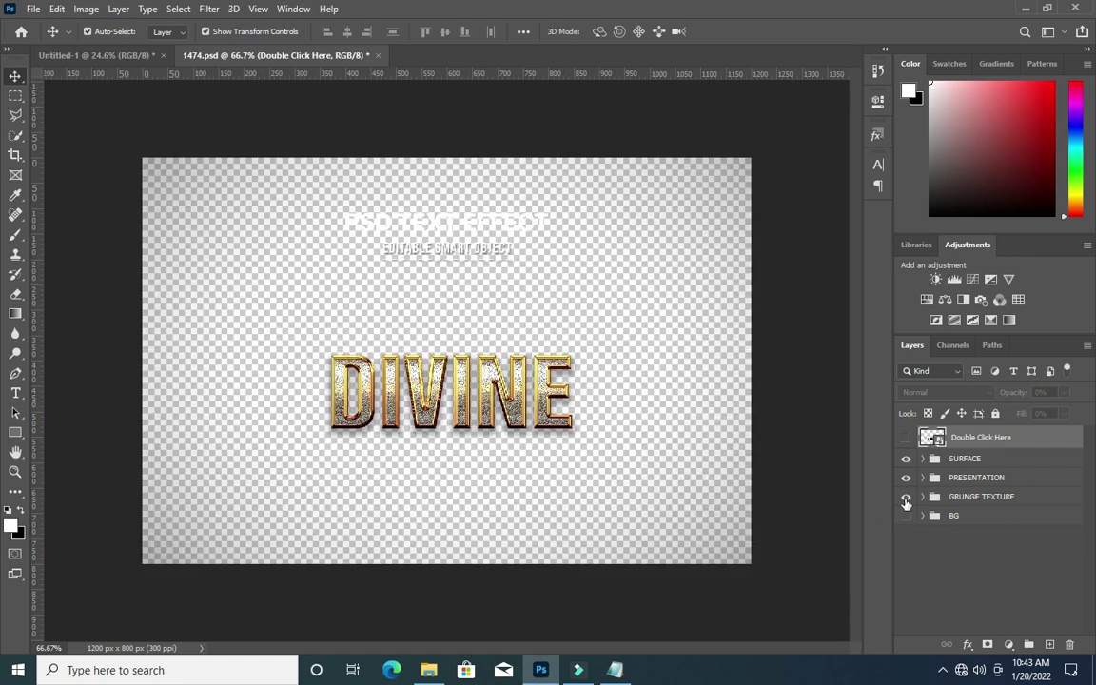
{"action": "left_click", "coordinate": [906, 499]}
{"action": "left_click", "coordinate": [906, 479]}
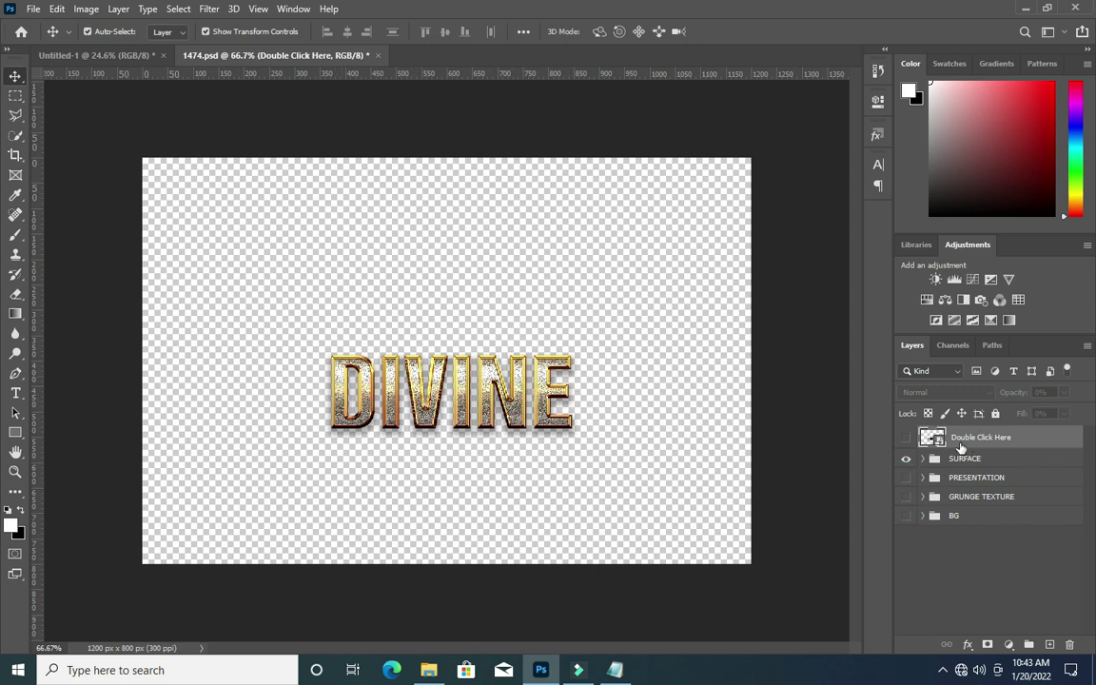
Export the golden DIVINE text as a transparent PNG named 1474 into Divine encounter.
{"action": "left_click", "coordinate": [33, 9]}
{"action": "mouse_move", "coordinate": [72, 232]}
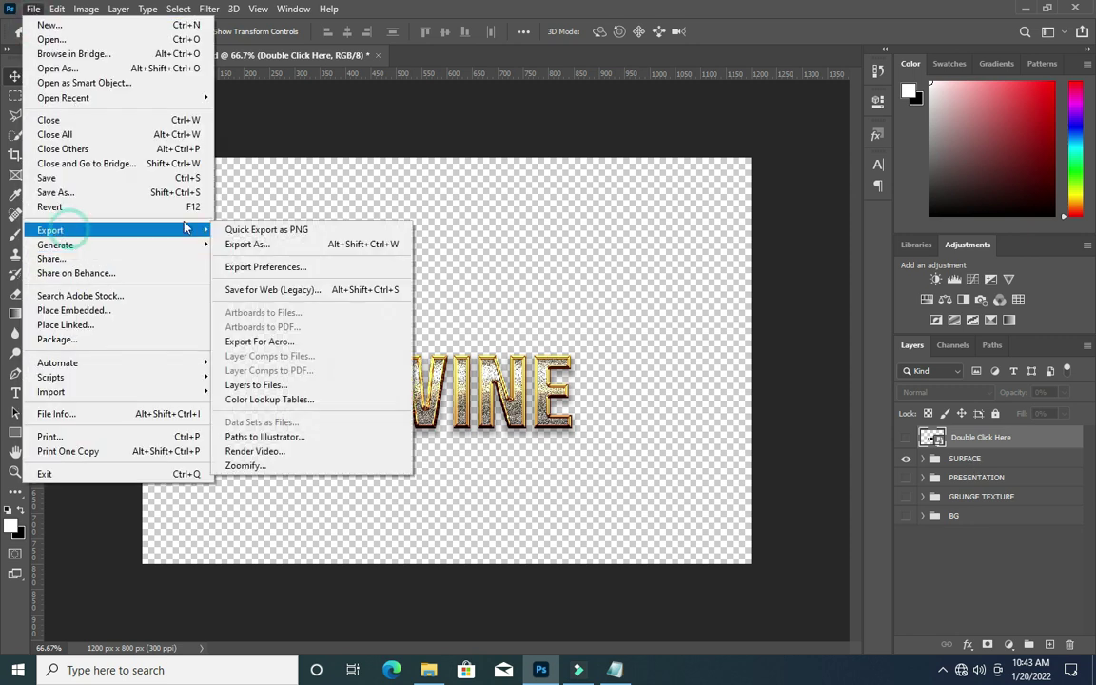
{"action": "left_click", "coordinate": [270, 244]}
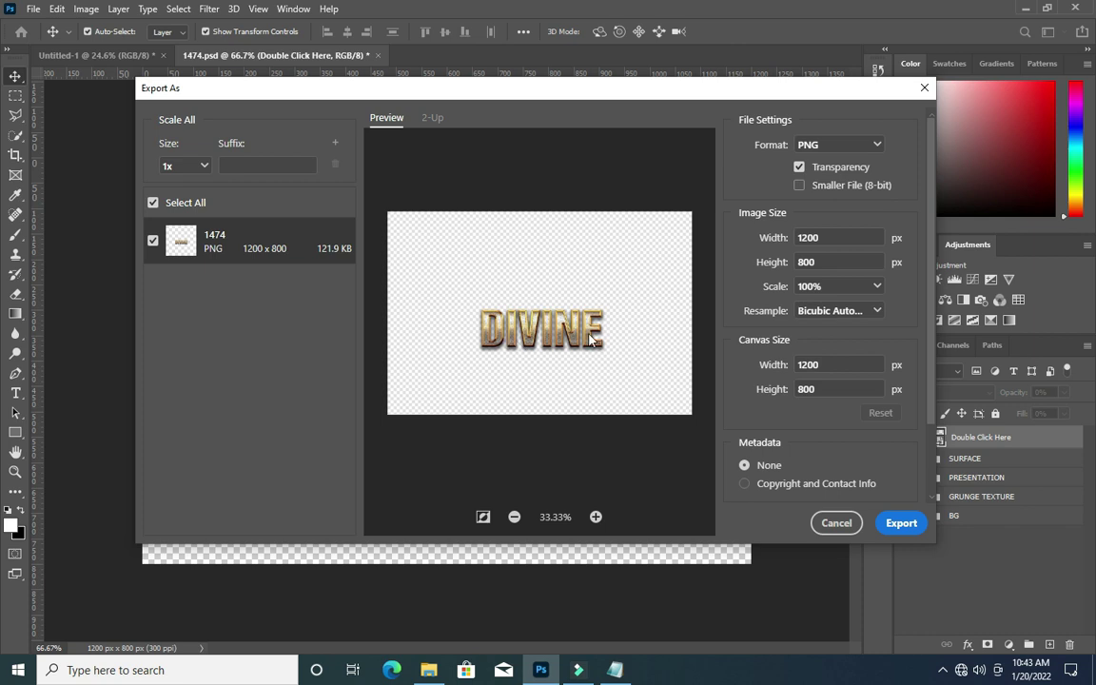
{"action": "left_click", "coordinate": [907, 529]}
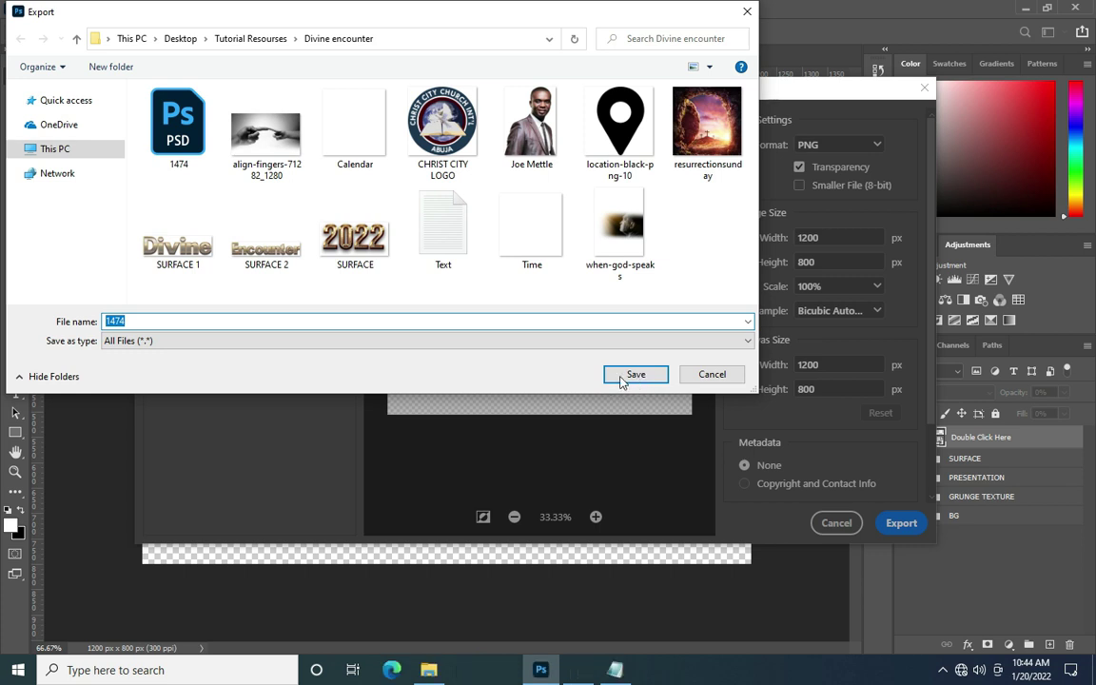
{"action": "left_click", "coordinate": [635, 374]}
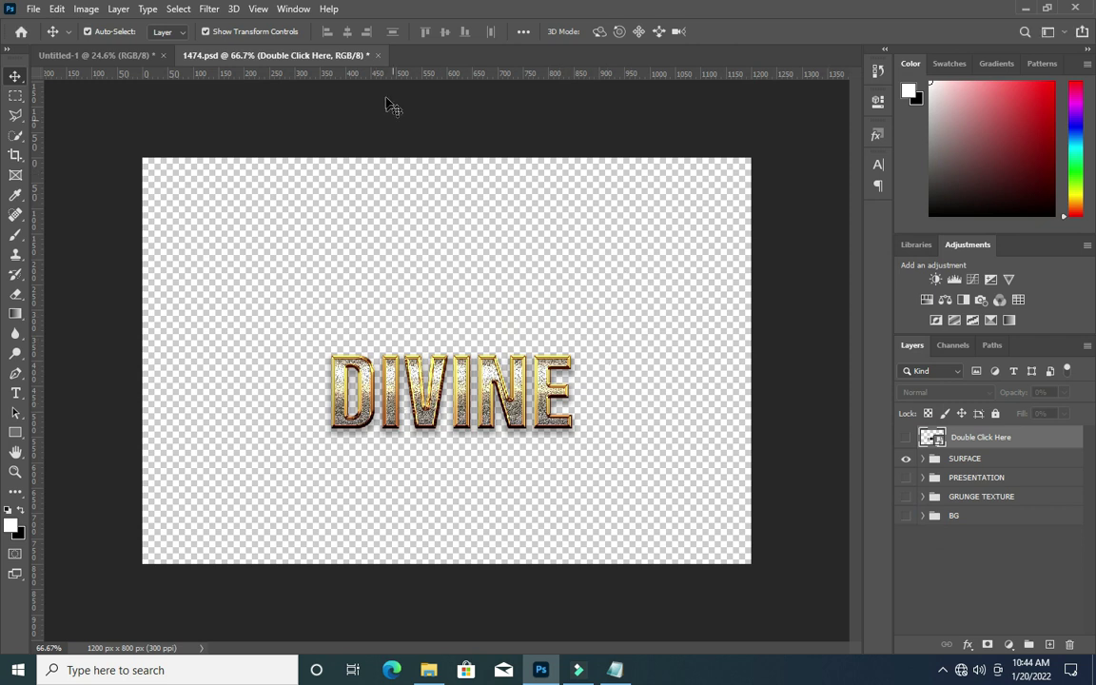
Close 1474.psd without saving and open the Divine encounter folder.
{"action": "left_click", "coordinate": [378, 55]}
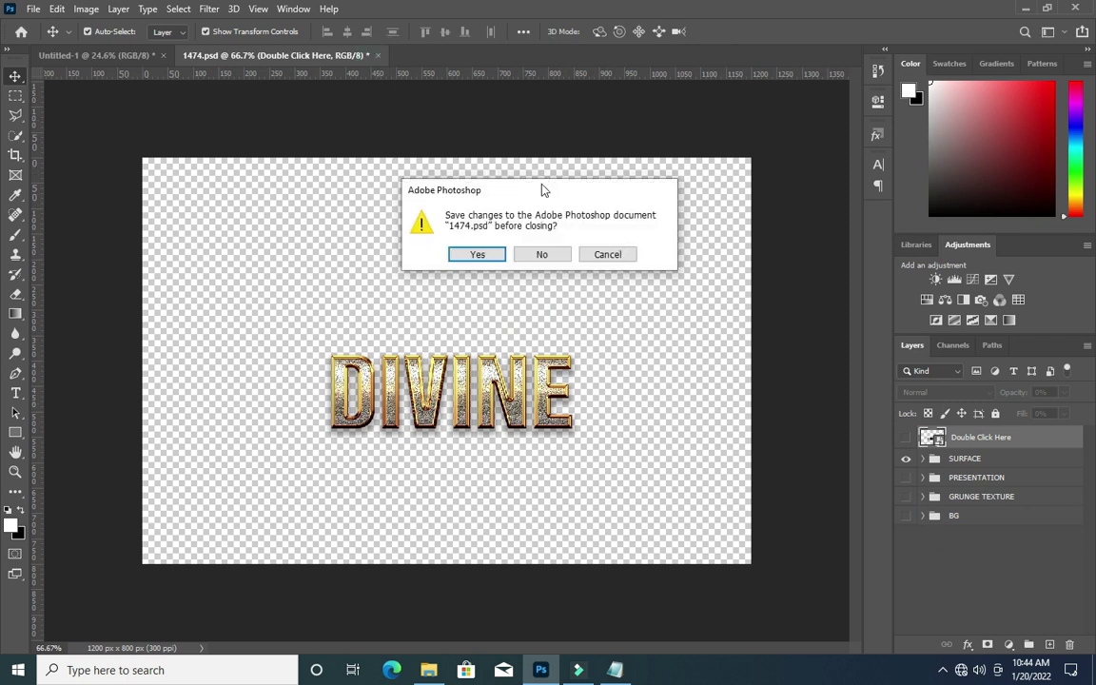
{"action": "left_click", "coordinate": [542, 254]}
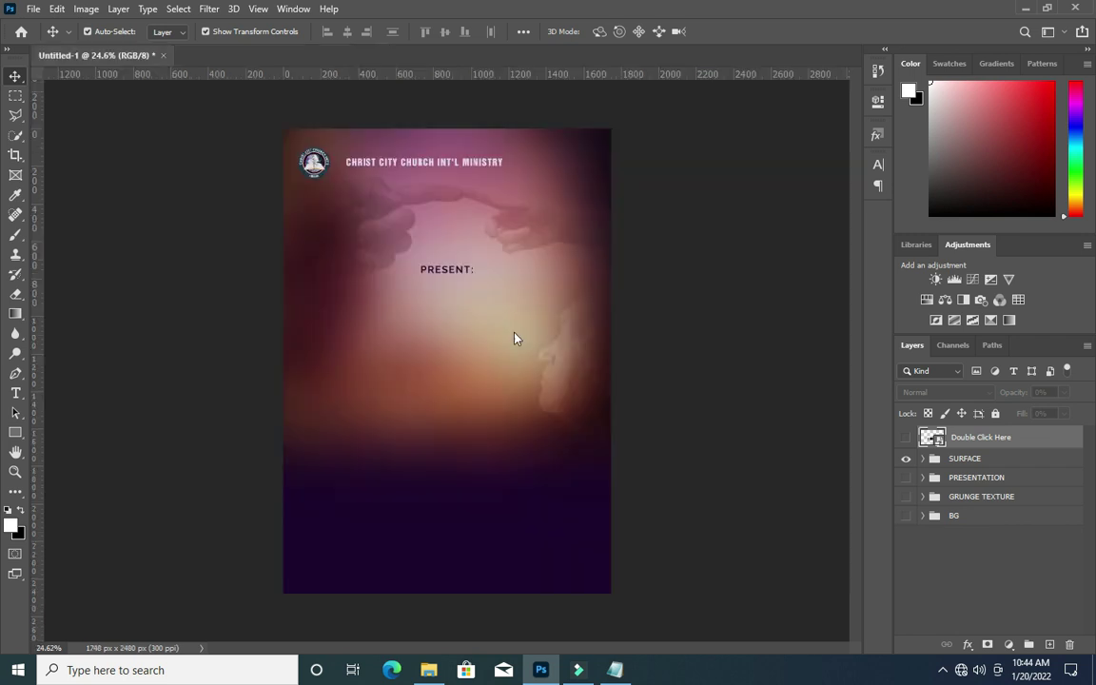
{"action": "left_click", "coordinate": [428, 670]}
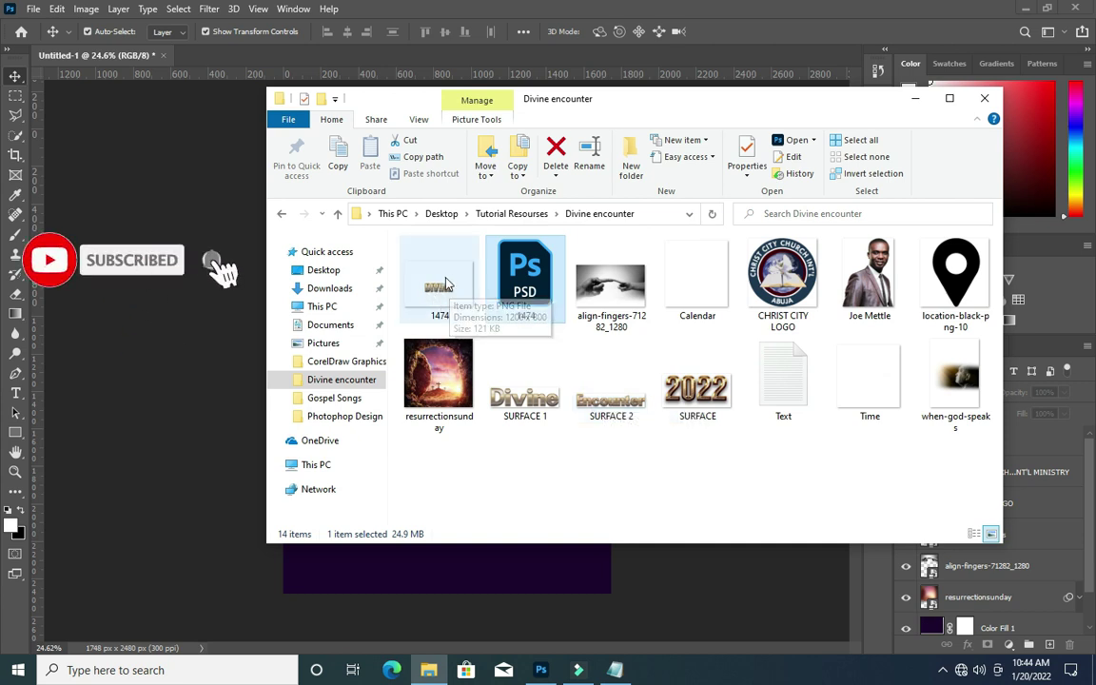
{"action": "left_click", "coordinate": [666, 480]}
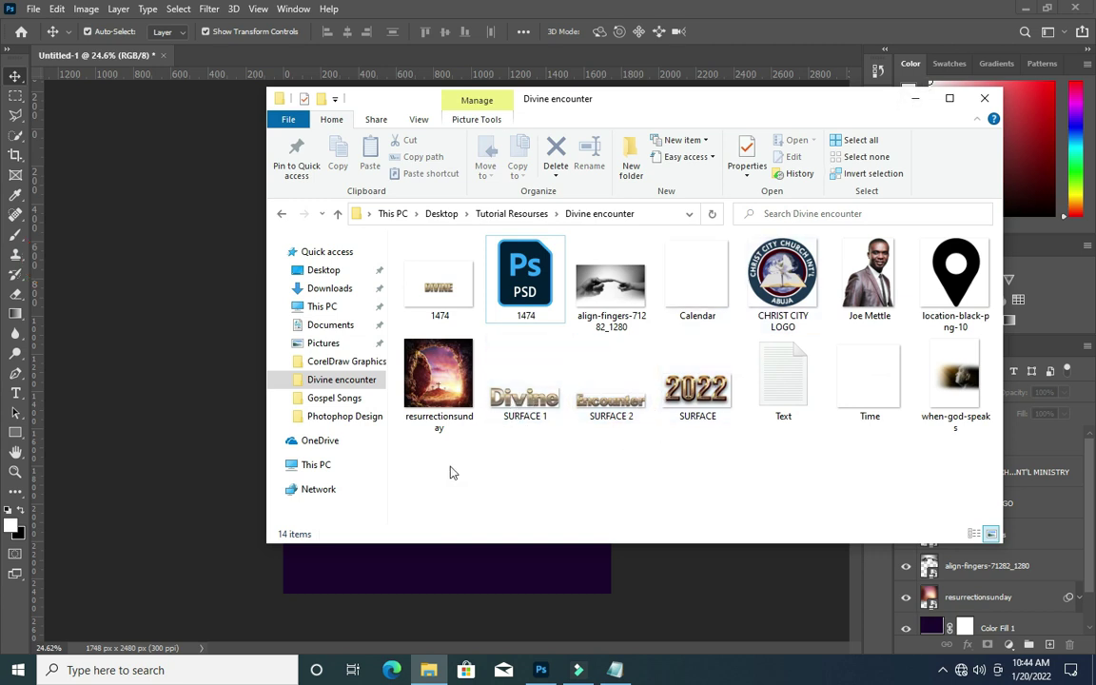
Place SURFACE 1 on the flyer, scaled to about 21.89%, just below PRESENT:.
{"action": "left_click", "coordinate": [517, 394]}
{"action": "left_click_drag", "start_coordinate": [520, 403], "coordinate": [523, 465]}
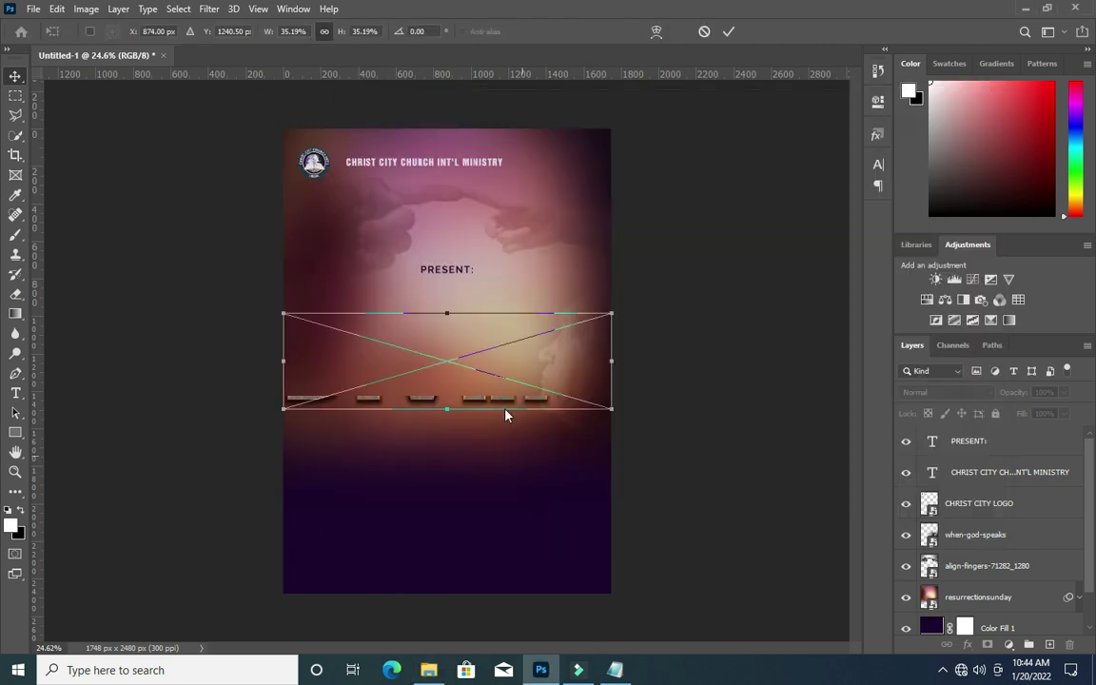
{"action": "left_click_drag", "start_coordinate": [612, 411], "coordinate": [479, 369]}
{"action": "left_click_drag", "start_coordinate": [414, 354], "coordinate": [428, 353]}
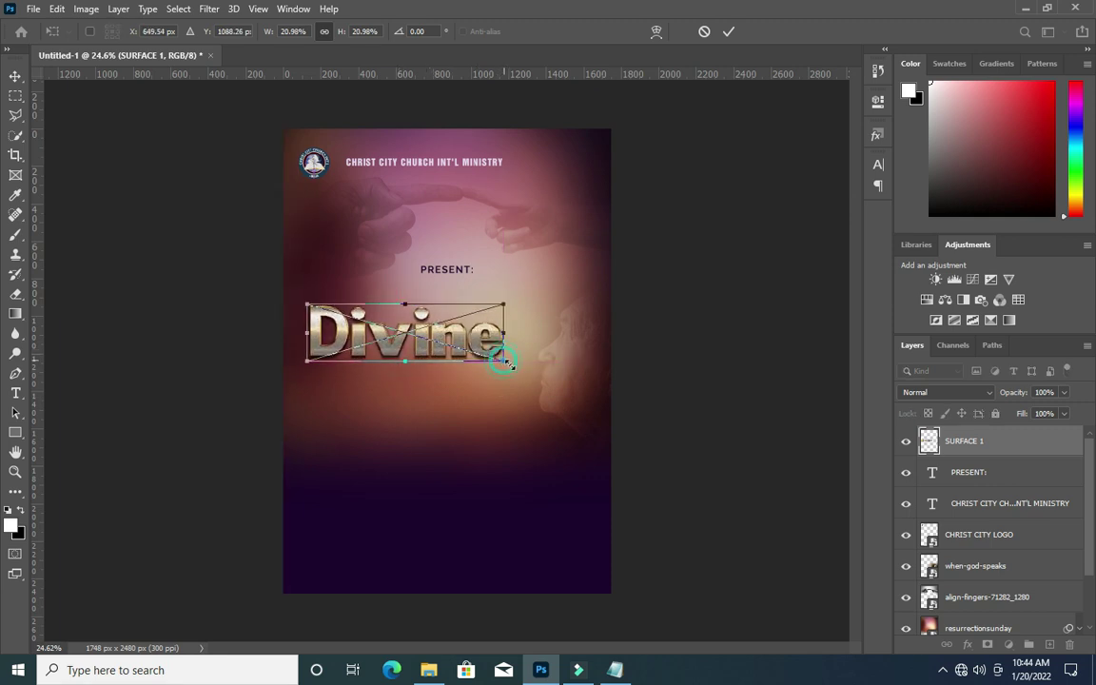
{"action": "left_click_drag", "start_coordinate": [505, 361], "coordinate": [512, 352]}
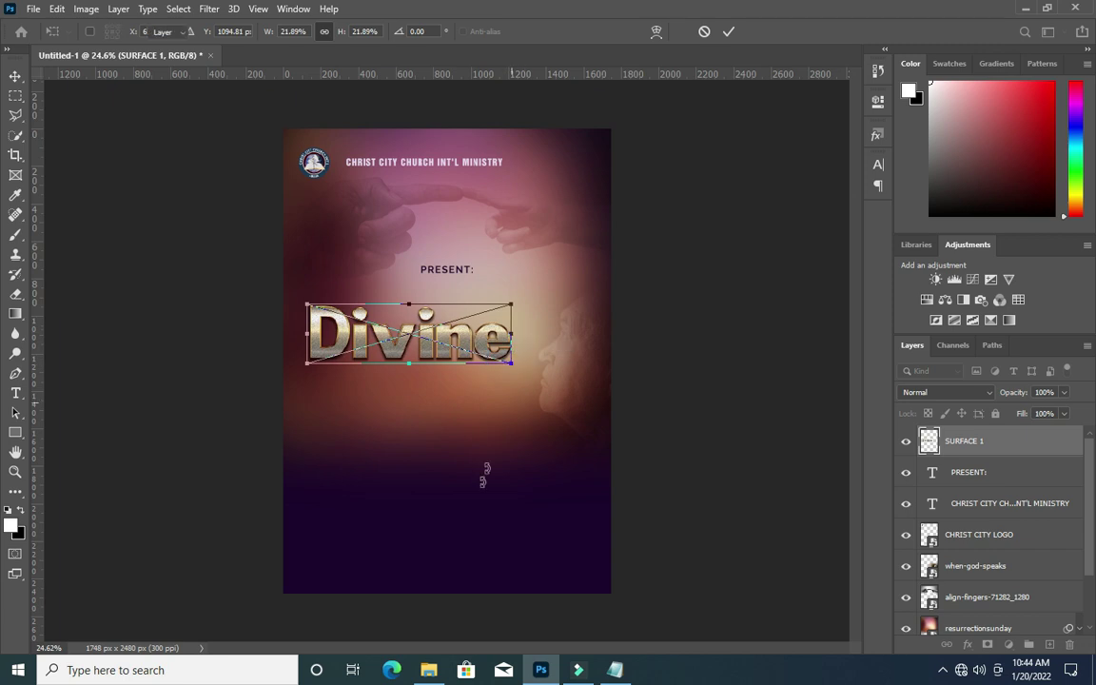
{"action": "key", "text": "Return"}
{"action": "left_click", "coordinate": [428, 670]}
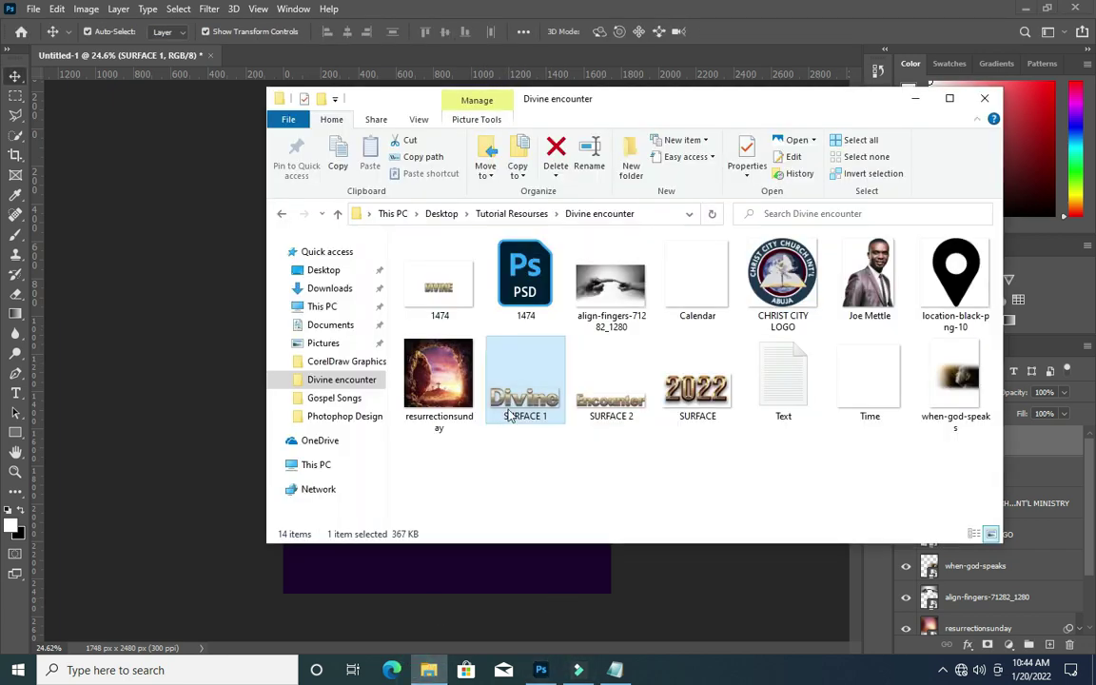
Place the SURFACE 2 Encounter artwork on the flyer and scale it down.
{"action": "left_click", "coordinate": [614, 394]}
{"action": "mouse_move", "coordinate": [569, 563]}
{"action": "left_mouse_down"}
{"action": "mouse_move", "coordinate": [575, 609]}
{"action": "mouse_move", "coordinate": [568, 566]}
{"action": "left_mouse_up"}
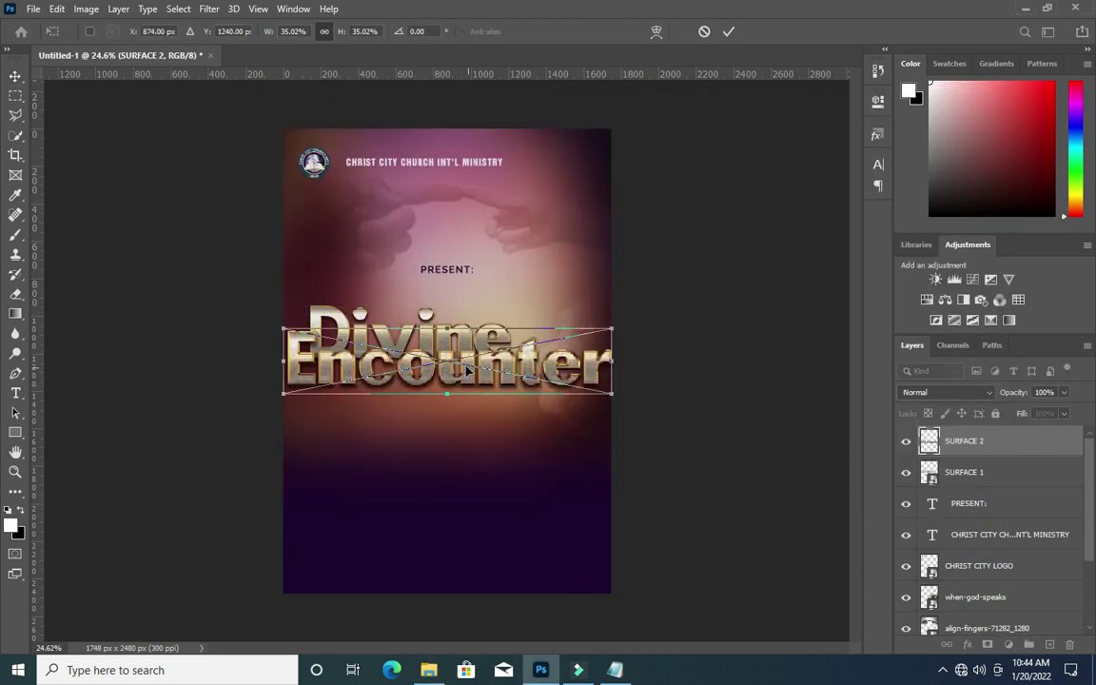
{"action": "scroll", "coordinate": [466, 371], "scroll_direction": "up", "scroll_amount": 3}
{"action": "left_click_drag", "start_coordinate": [454, 389], "coordinate": [534, 443]}
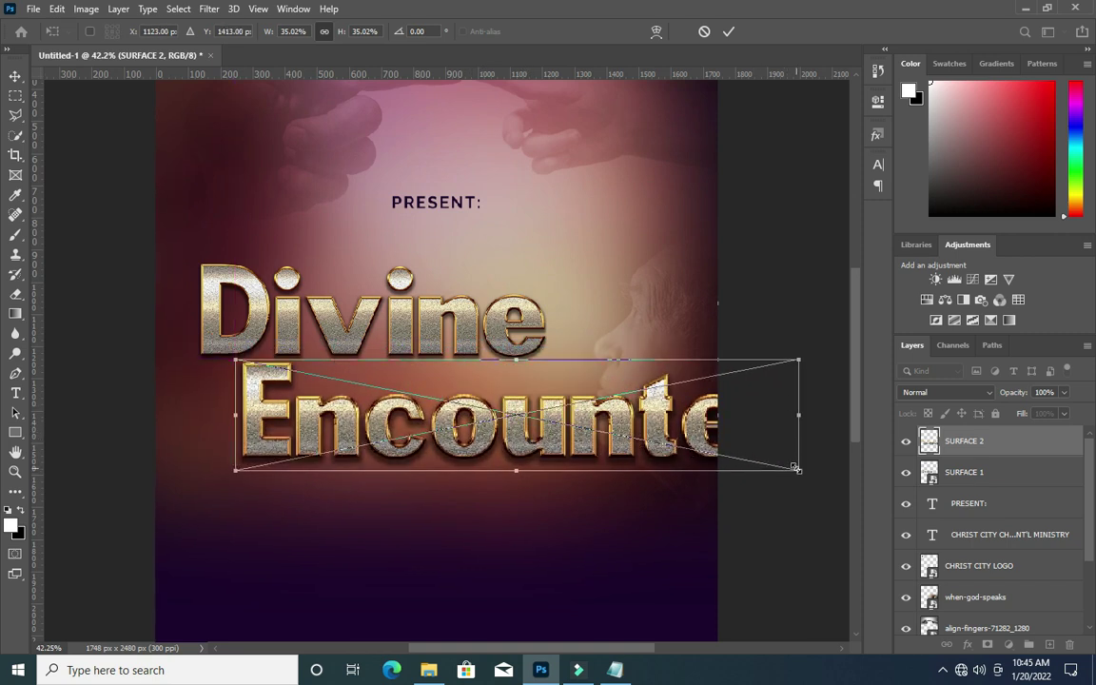
{"action": "left_click_drag", "start_coordinate": [797, 468], "coordinate": [541, 438]}
{"action": "left_click", "coordinate": [728, 31]}
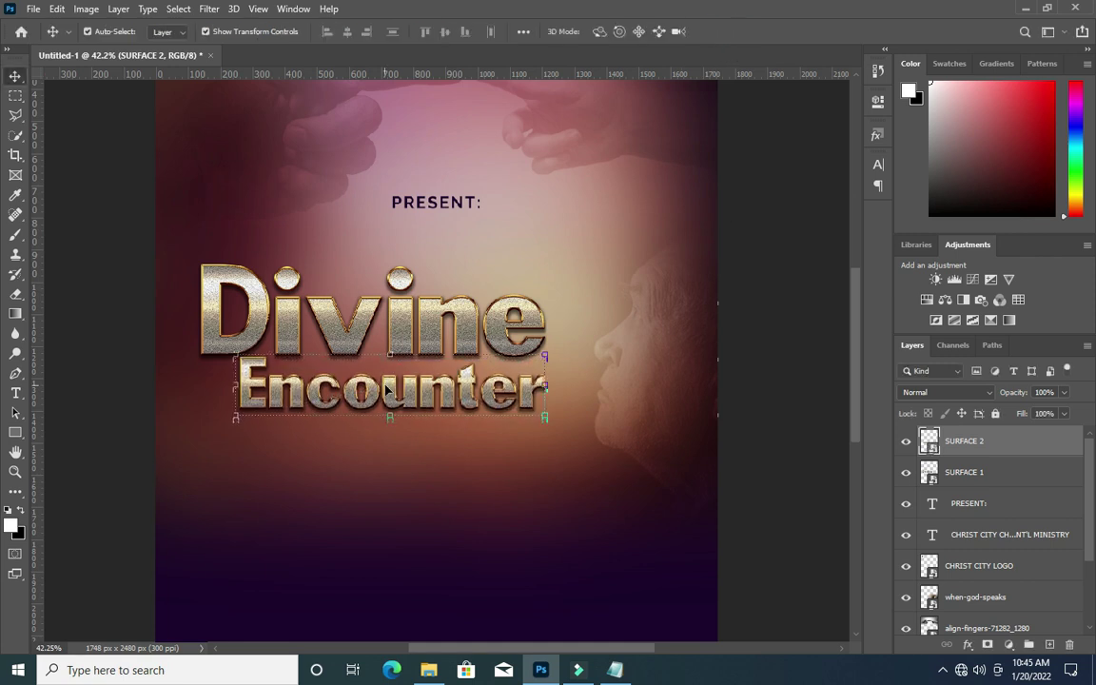
{"action": "left_click", "coordinate": [746, 403]}
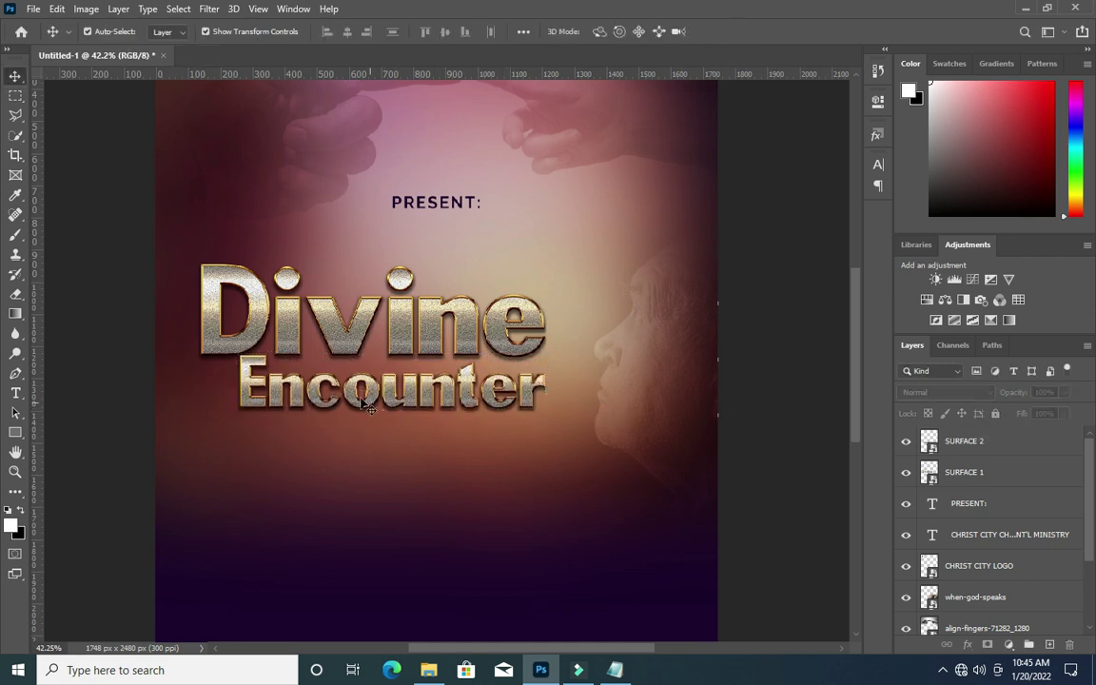
Move Encounter to sit just beneath Divine, nudging it left and up.
{"action": "scroll", "coordinate": [350, 409], "scroll_direction": "down", "scroll_amount": 3}
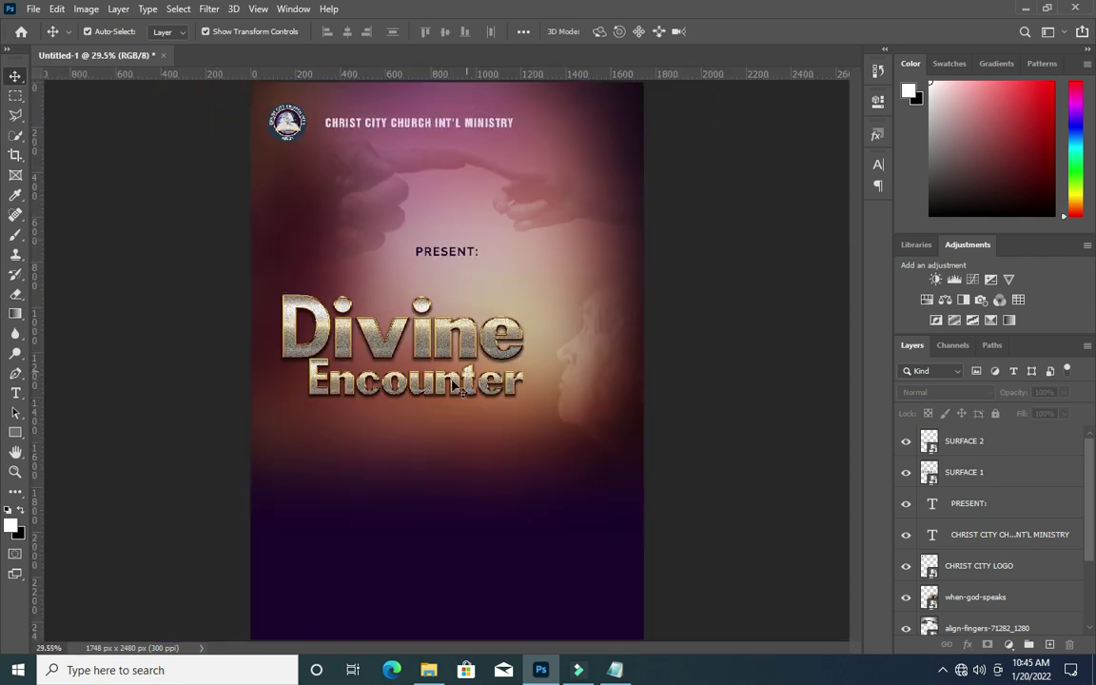
{"action": "left_click_drag", "start_coordinate": [444, 390], "coordinate": [444, 389]}
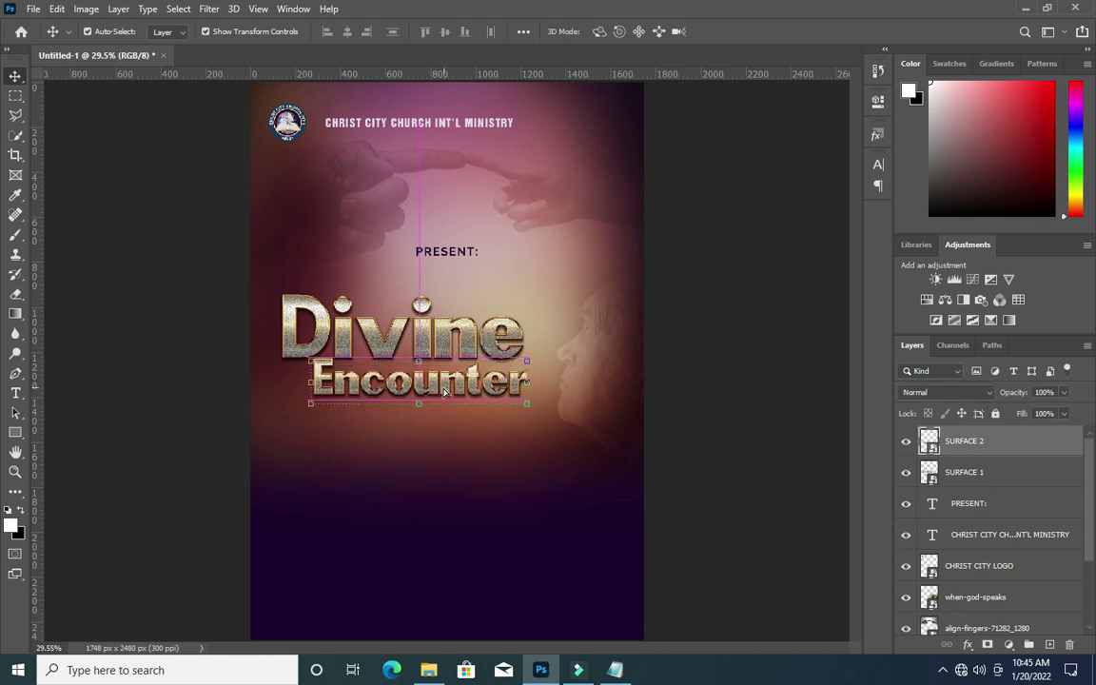
{"action": "scroll", "coordinate": [443, 389], "scroll_direction": "up", "scroll_amount": 3, "text": "alt"}
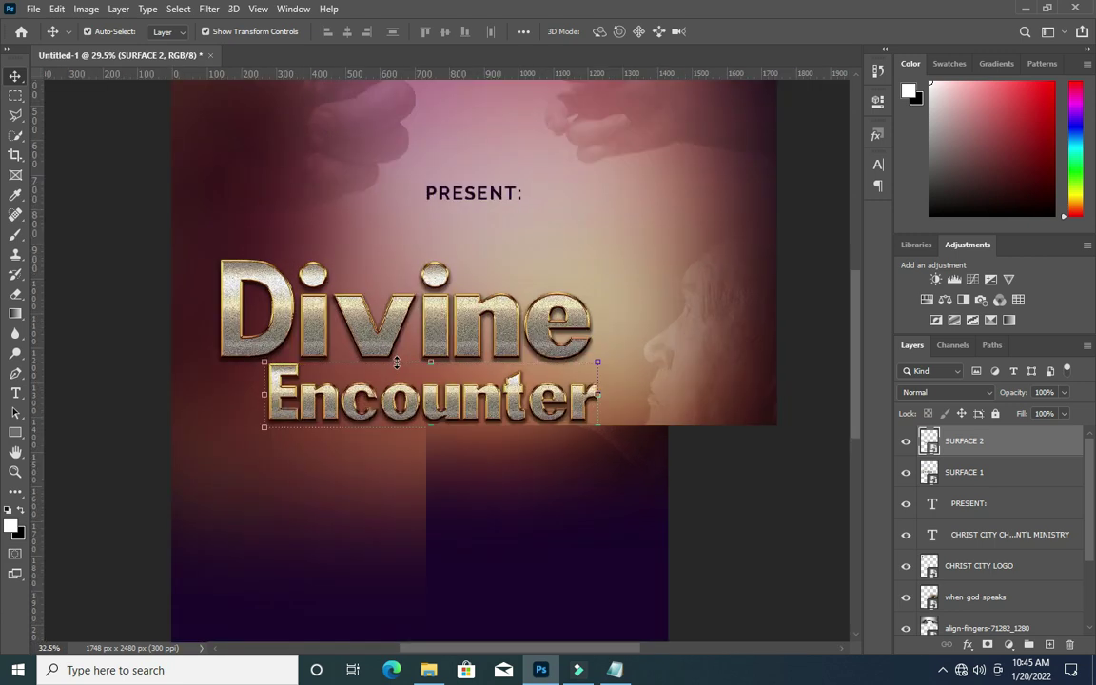
{"action": "key", "text": "Left"}
{"action": "key", "text": "Left"}
{"action": "key", "text": "Left"}
{"action": "key", "text": "Left"}
{"action": "key", "text": "Left"}
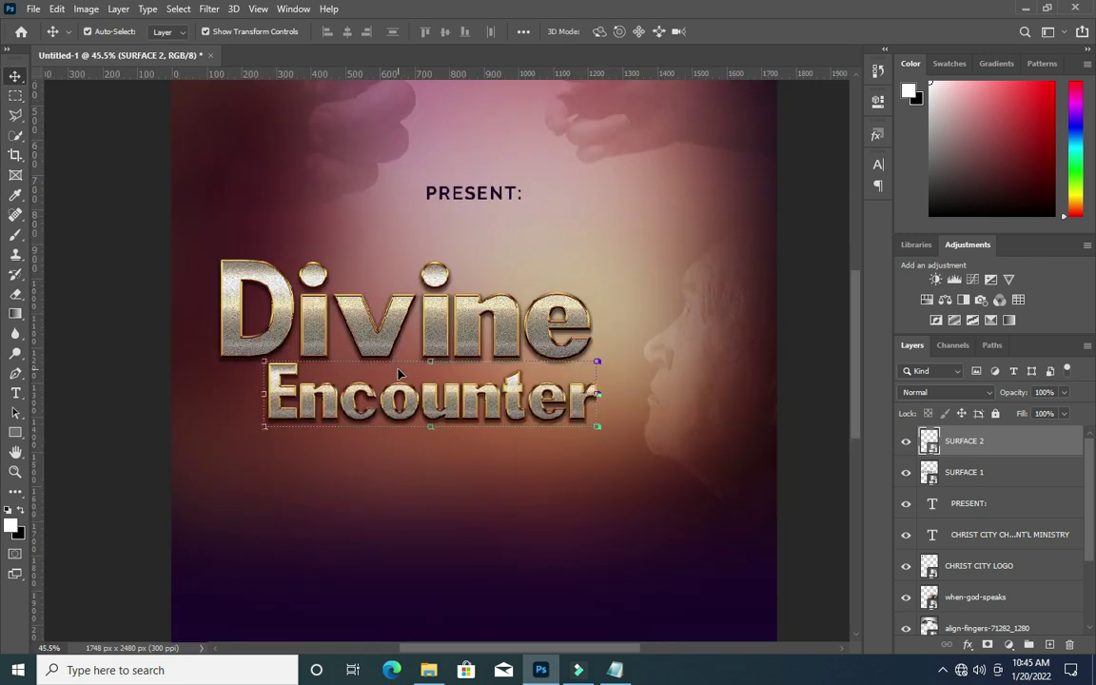
{"action": "key", "text": "Up"}
{"action": "key", "text": "Up"}
{"action": "key", "text": "Up"}
{"action": "key", "text": "Up"}
{"action": "key", "text": "Up"}
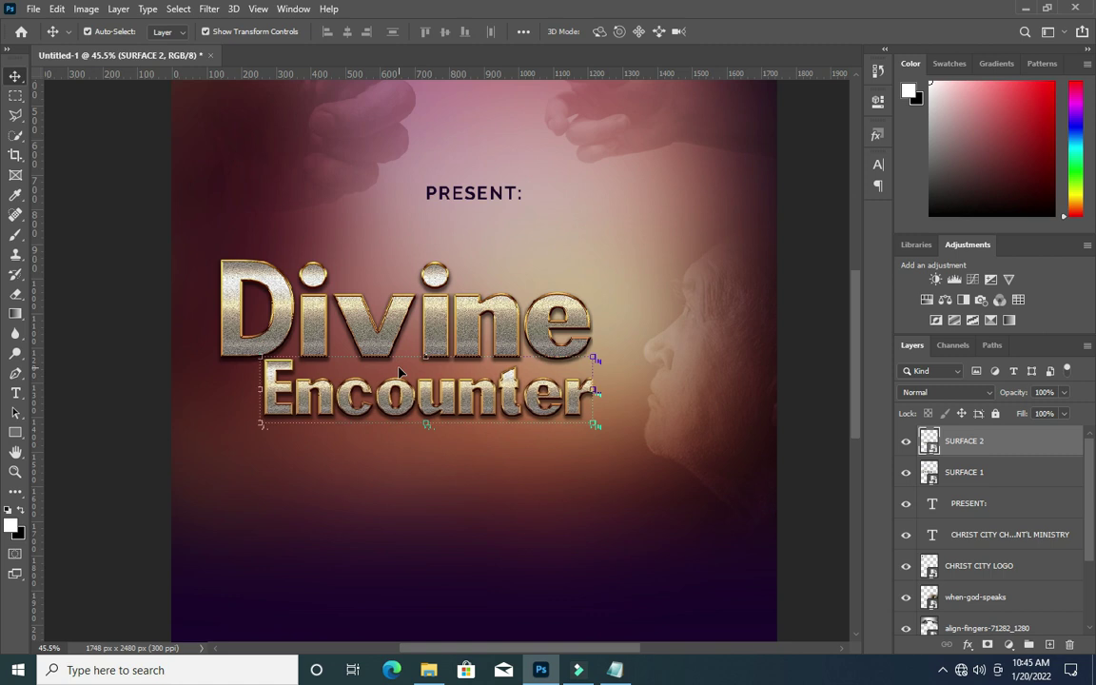
{"action": "left_click", "coordinate": [811, 345]}
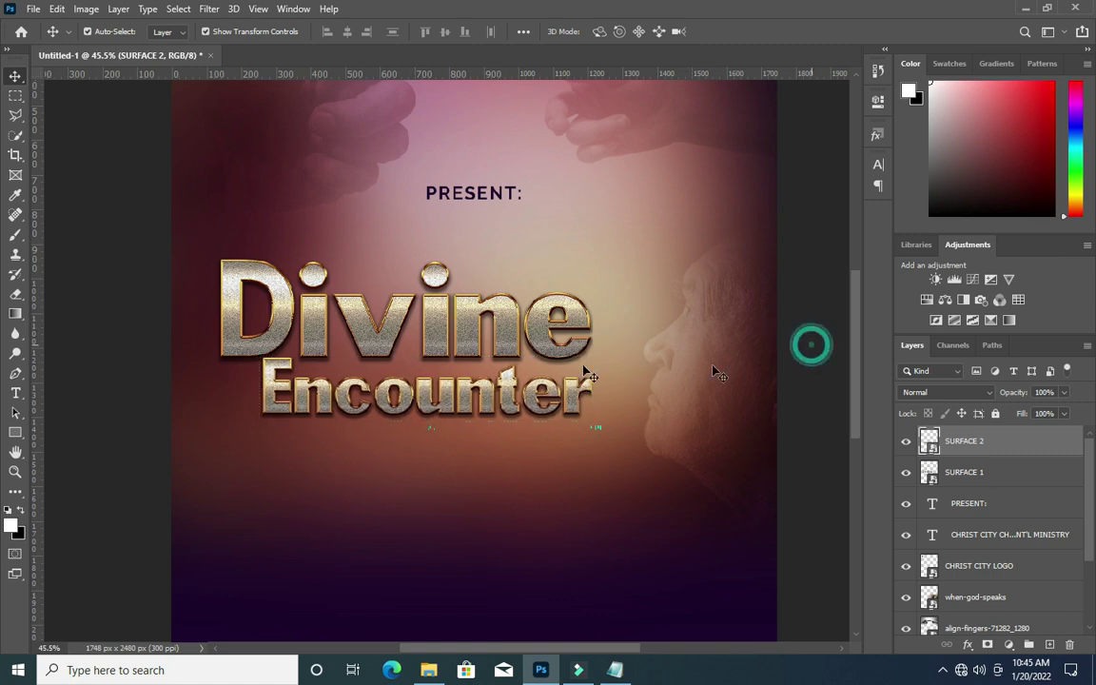
{"action": "scroll", "coordinate": [537, 342], "scroll_direction": "down", "scroll_amount": 2}
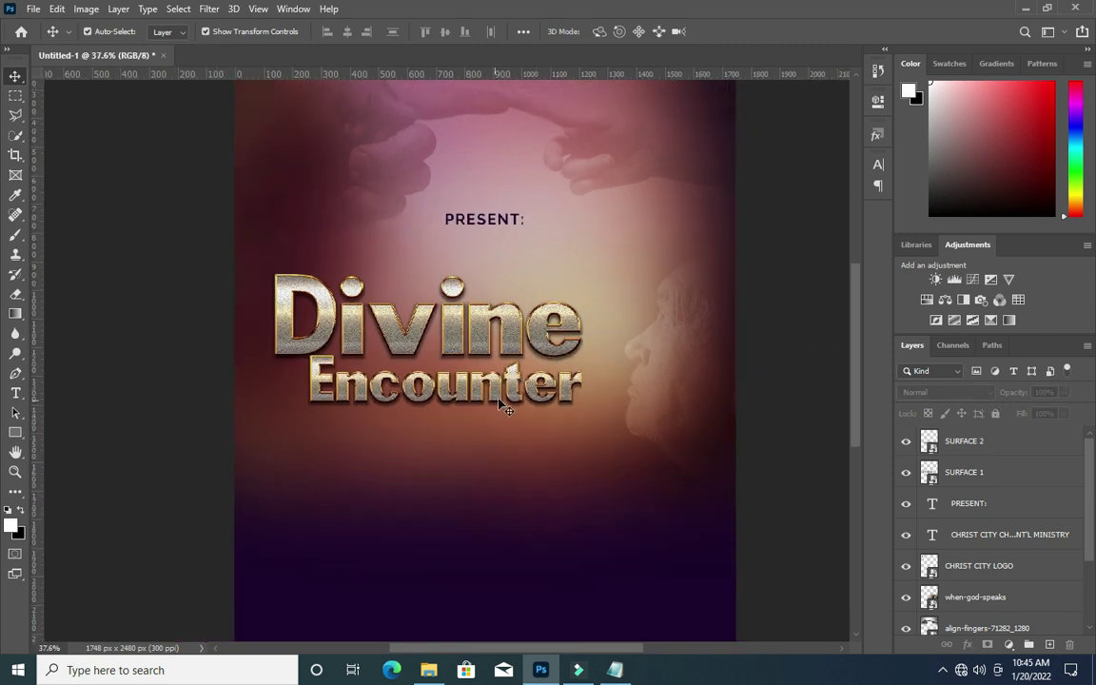
{"action": "scroll", "coordinate": [505, 407], "scroll_direction": "down", "scroll_amount": 1}
{"action": "left_click", "coordinate": [429, 670]}
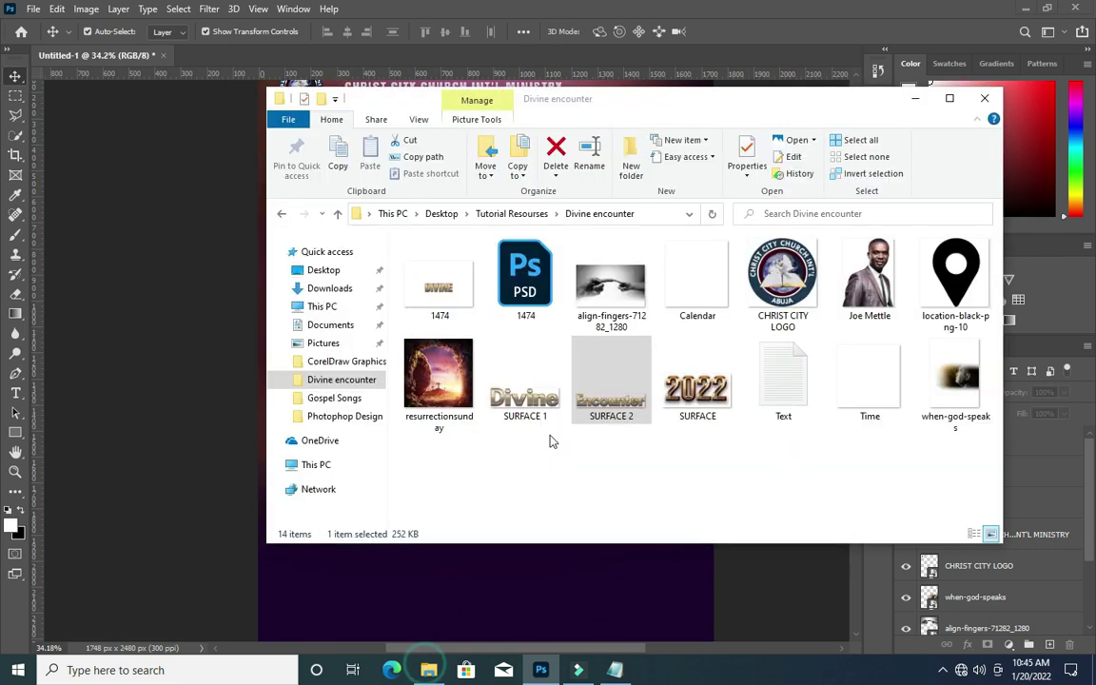
Place the 2022 SURFACE artwork, shrunk, below the right end of Encounter.
{"action": "left_click", "coordinate": [720, 407]}
{"action": "left_click", "coordinate": [585, 586]}
{"action": "left_click_drag", "start_coordinate": [584, 586], "coordinate": [468, 323]}
{"action": "scroll", "coordinate": [482, 336], "scroll_direction": "up", "scroll_amount": 2}
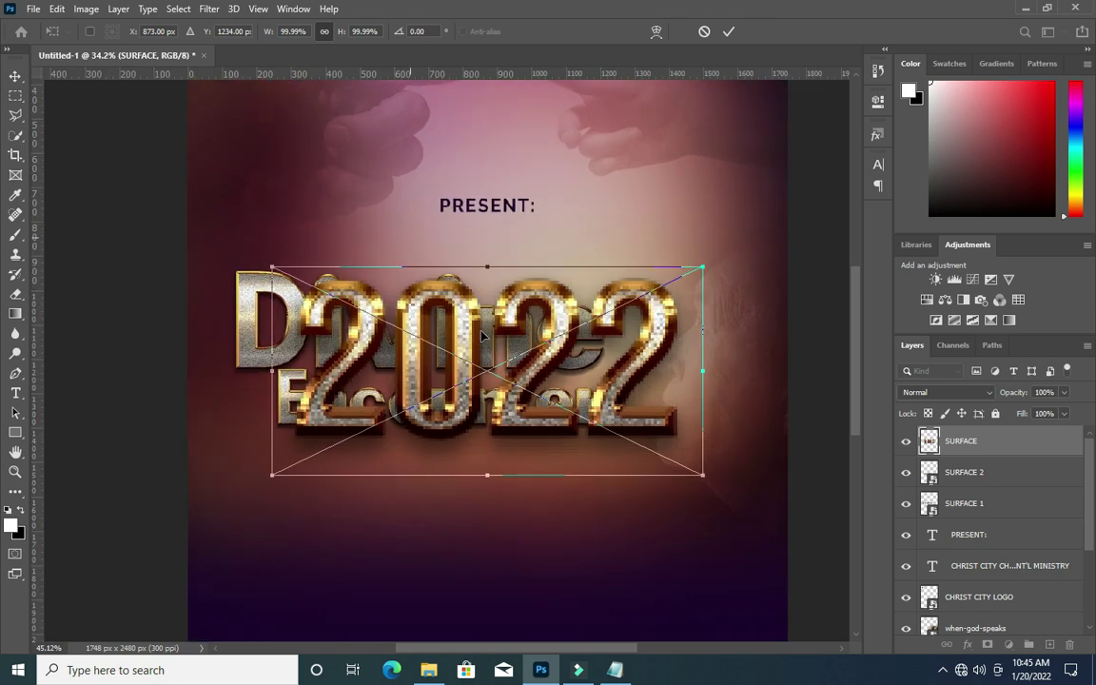
{"action": "scroll", "coordinate": [483, 335], "scroll_direction": "up", "scroll_amount": 1}
{"action": "left_click_drag", "start_coordinate": [488, 251], "coordinate": [583, 521]}
{"action": "left_click_drag", "start_coordinate": [529, 489], "coordinate": [537, 517]}
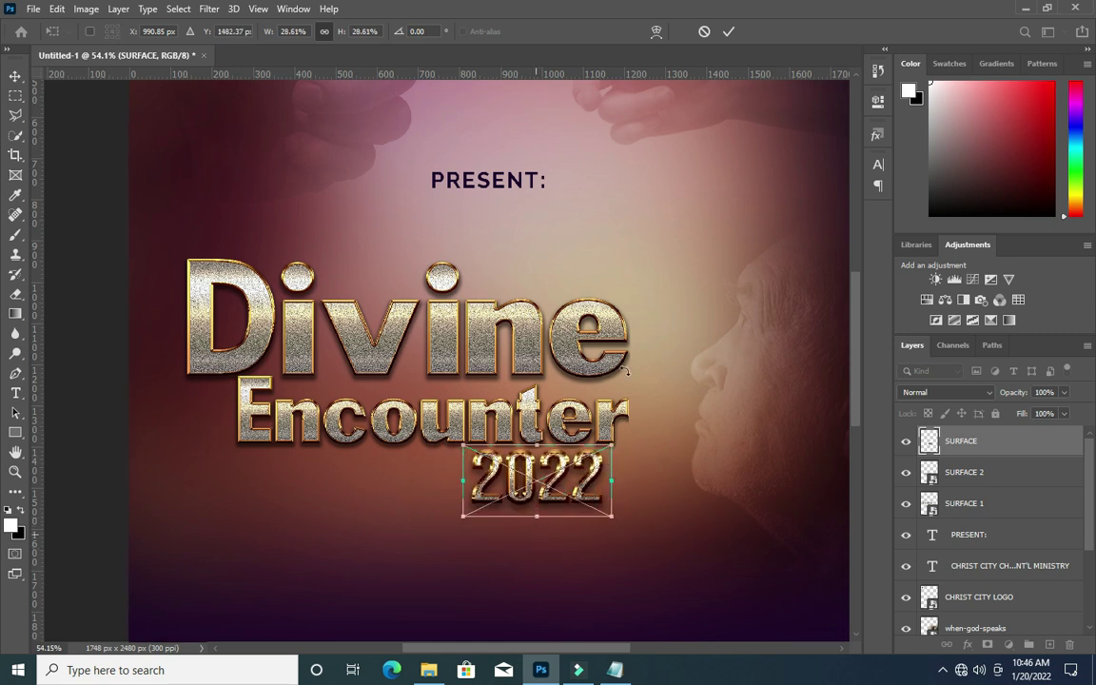
{"action": "left_click", "coordinate": [728, 32]}
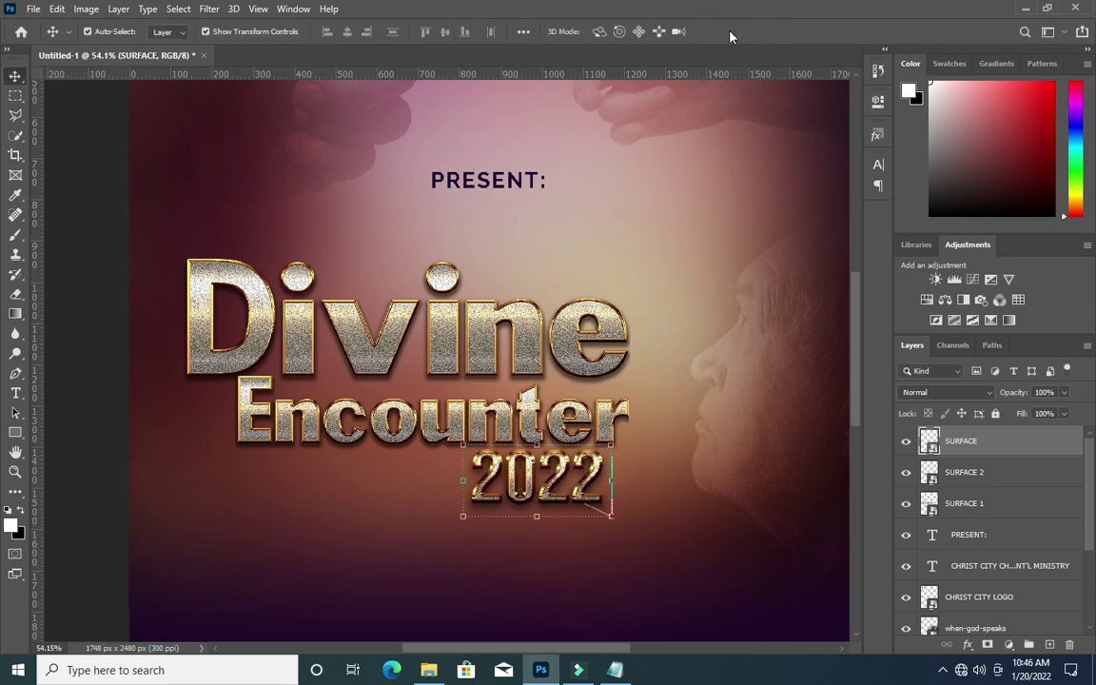
Shrink the 2022 artwork a little more, to 26.94%.
{"action": "scroll", "coordinate": [533, 485], "scroll_direction": "up", "scroll_amount": 2}
{"action": "key", "text": "ctrl+t"}
{"action": "left_click_drag", "start_coordinate": [530, 522], "coordinate": [592, 494]}
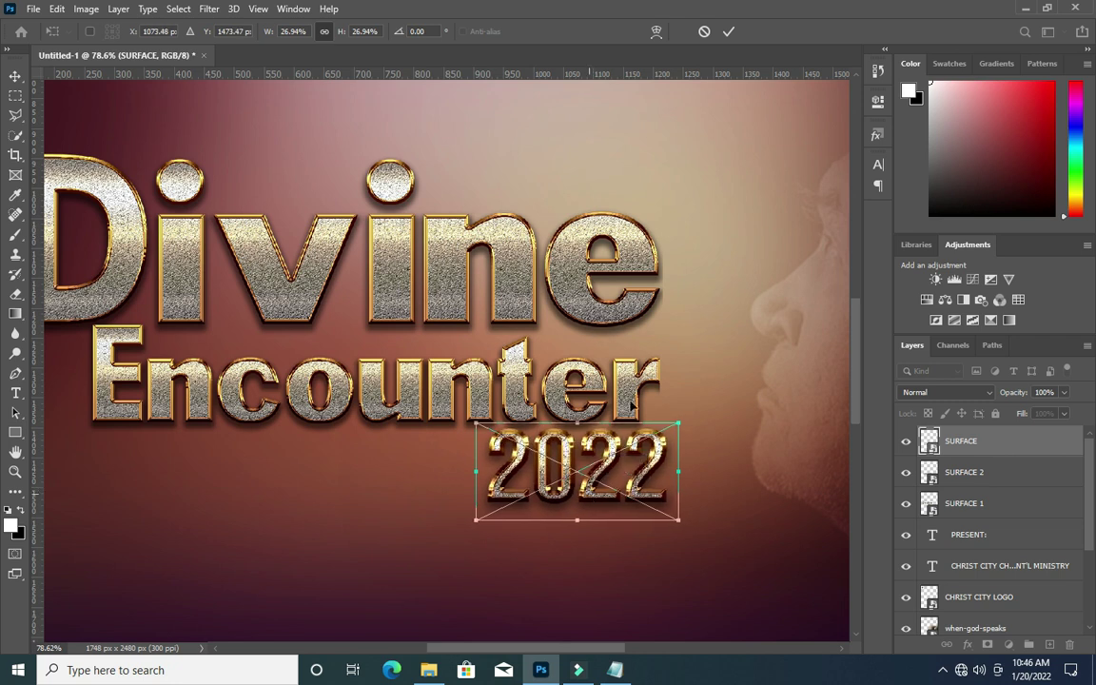
{"action": "left_click", "coordinate": [728, 32]}
{"action": "scroll", "coordinate": [596, 378], "scroll_direction": "down", "scroll_amount": 5}
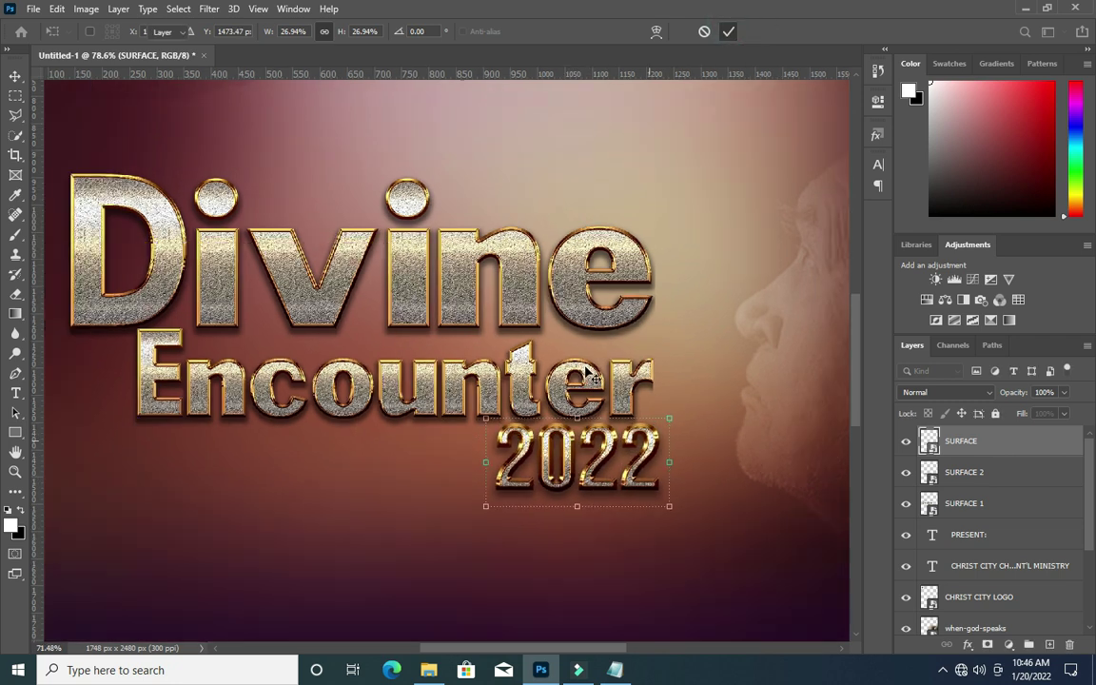
{"action": "scroll", "coordinate": [599, 328], "scroll_direction": "down", "scroll_amount": 3}
{"action": "scroll", "coordinate": [655, 374], "scroll_direction": "up", "scroll_amount": 2}
{"action": "scroll", "coordinate": [424, 392], "scroll_direction": "up", "scroll_amount": 2}
{"action": "scroll", "coordinate": [424, 390], "scroll_direction": "up", "scroll_amount": 1}
{"action": "left_click", "coordinate": [727, 373]}
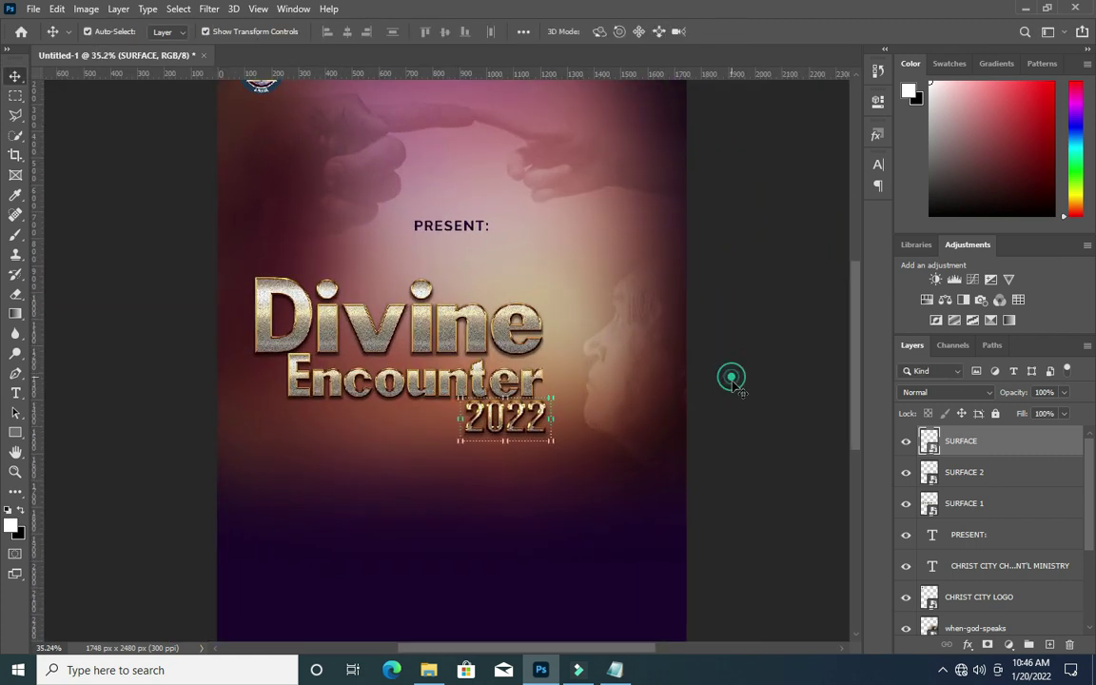
{"action": "left_click", "coordinate": [395, 304]}
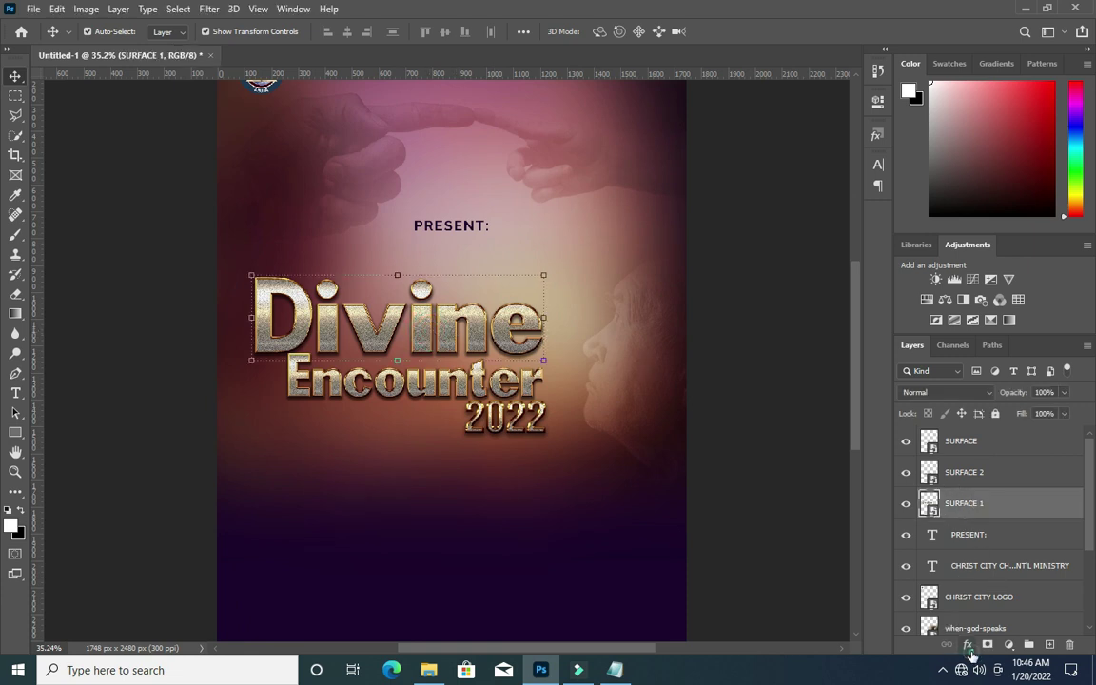
Add a drop shadow to the Divine layer with 33% opacity.
{"action": "left_click", "coordinate": [968, 643]}
{"action": "left_click", "coordinate": [986, 641]}
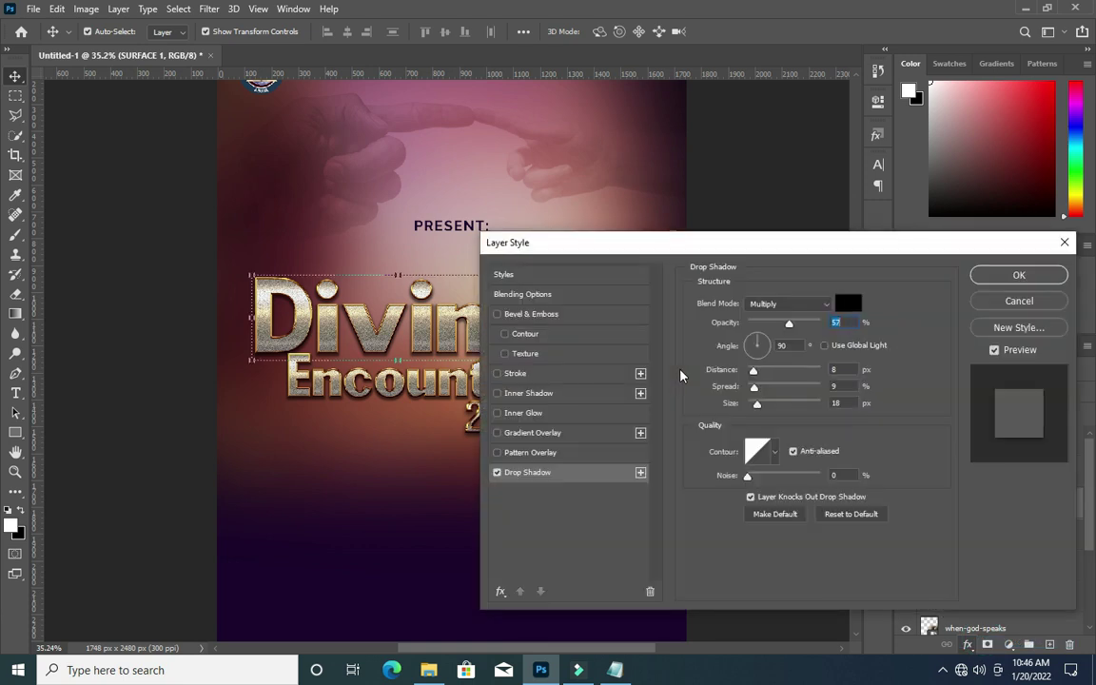
{"action": "left_click_drag", "start_coordinate": [635, 249], "coordinate": [793, 223]}
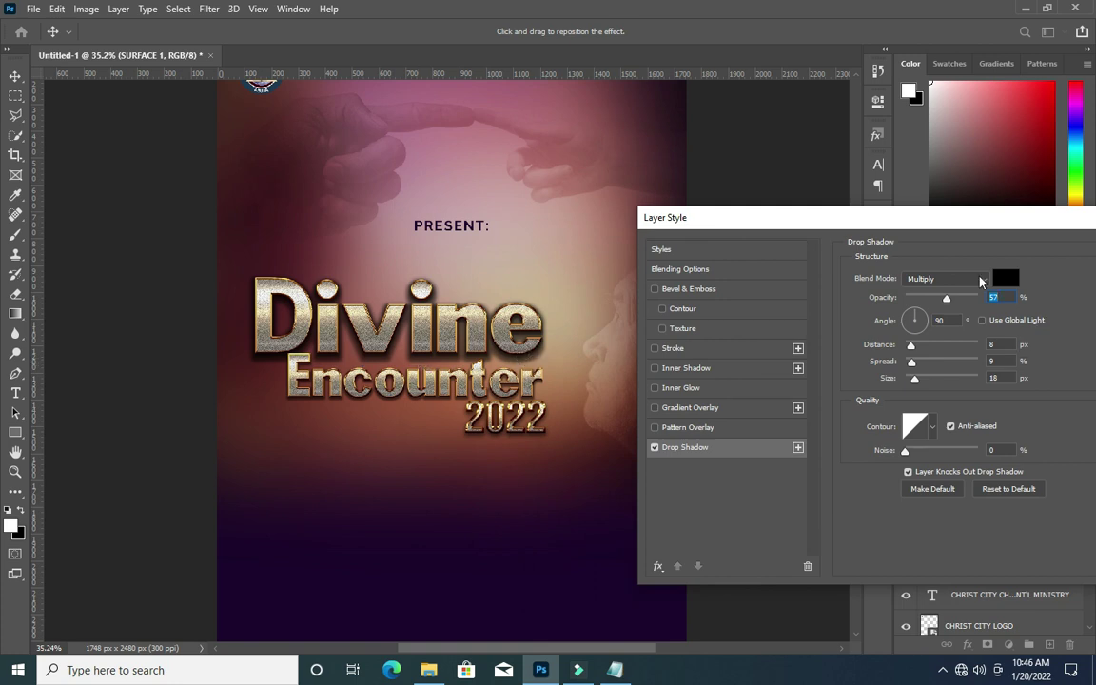
{"action": "left_click", "coordinate": [947, 224]}
{"action": "left_click_drag", "start_coordinate": [947, 226], "coordinate": [911, 226]}
{"action": "mouse_move", "coordinate": [910, 299]}
{"action": "left_mouse_down"}
{"action": "mouse_move", "coordinate": [937, 300]}
{"action": "mouse_move", "coordinate": [893, 301]}
{"action": "left_mouse_up"}
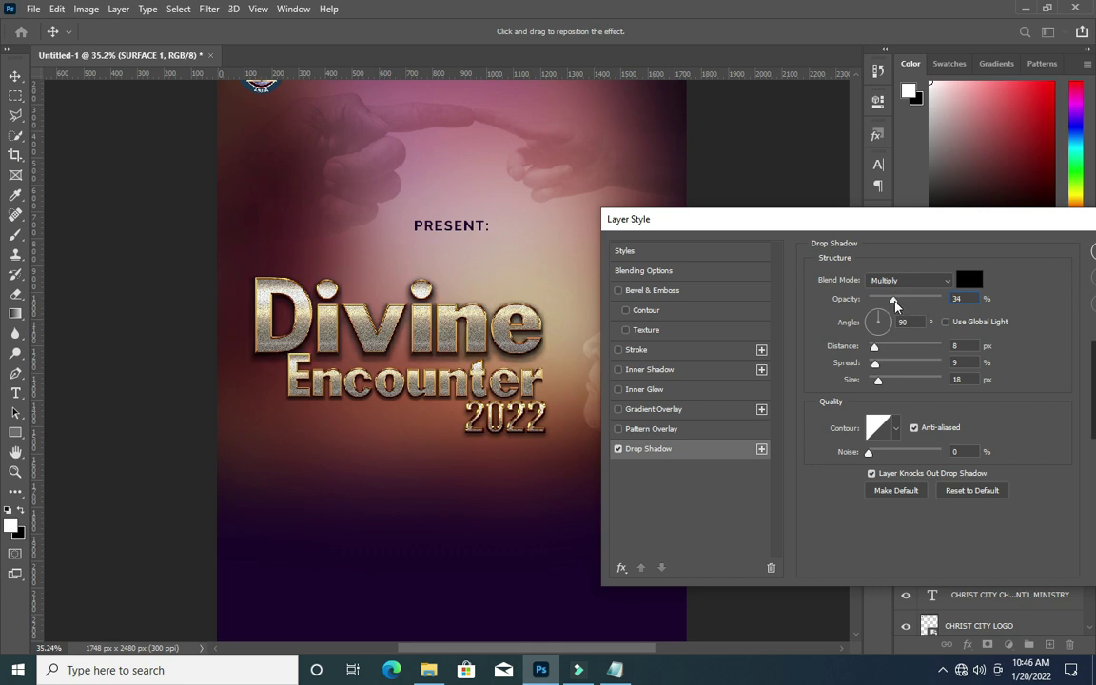
{"action": "left_click", "coordinate": [970, 299]}
Set the shadow spread to 6% and size to 9 px, and add Inner Glow.
{"action": "mouse_move", "coordinate": [879, 384]}
{"action": "left_mouse_down"}
{"action": "mouse_move", "coordinate": [876, 365]}
{"action": "mouse_move", "coordinate": [876, 384]}
{"action": "left_mouse_up"}
{"action": "key", "text": "Down"}
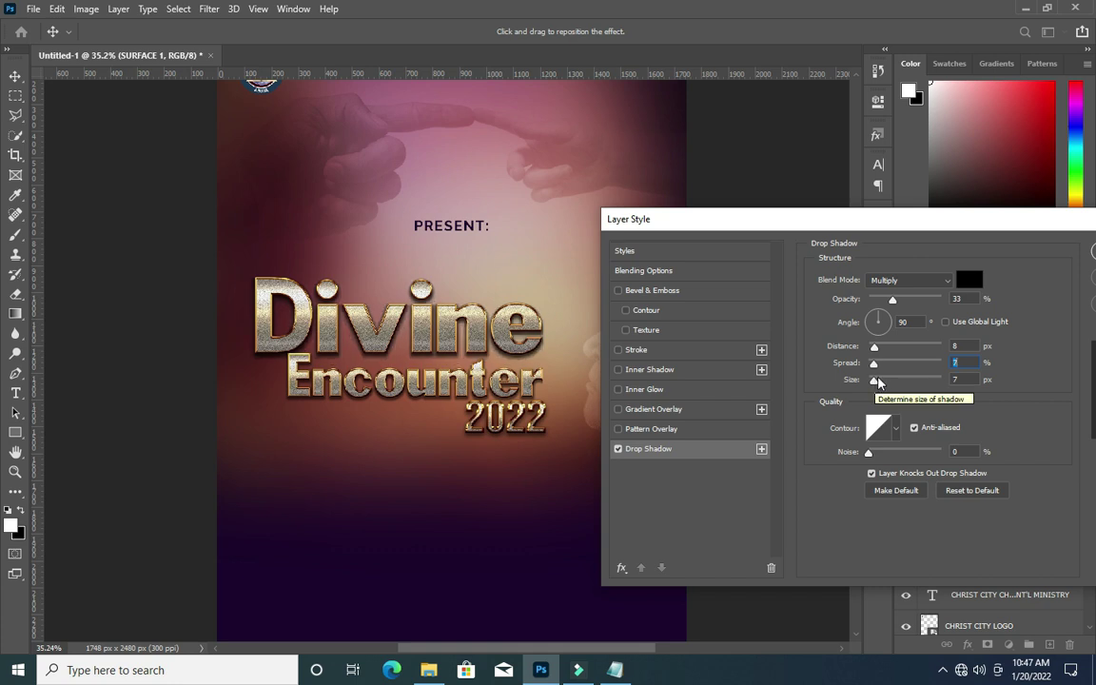
{"action": "key", "text": "Down"}
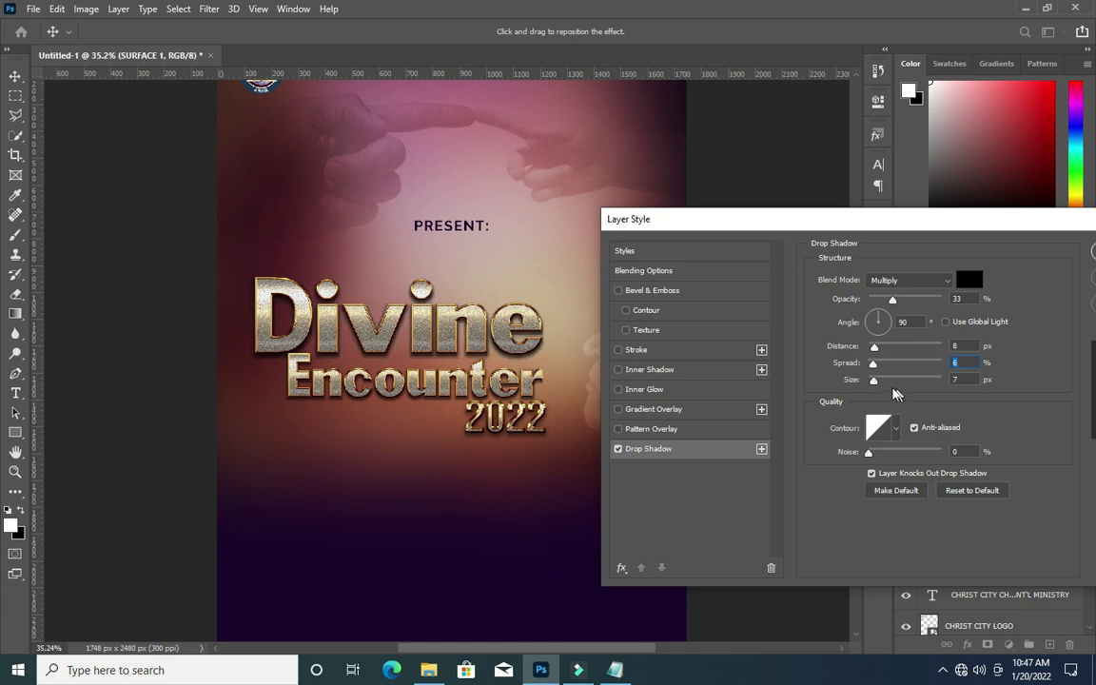
{"action": "left_click", "coordinate": [875, 381]}
{"action": "key", "text": "Up"}
{"action": "key", "text": "Down"}
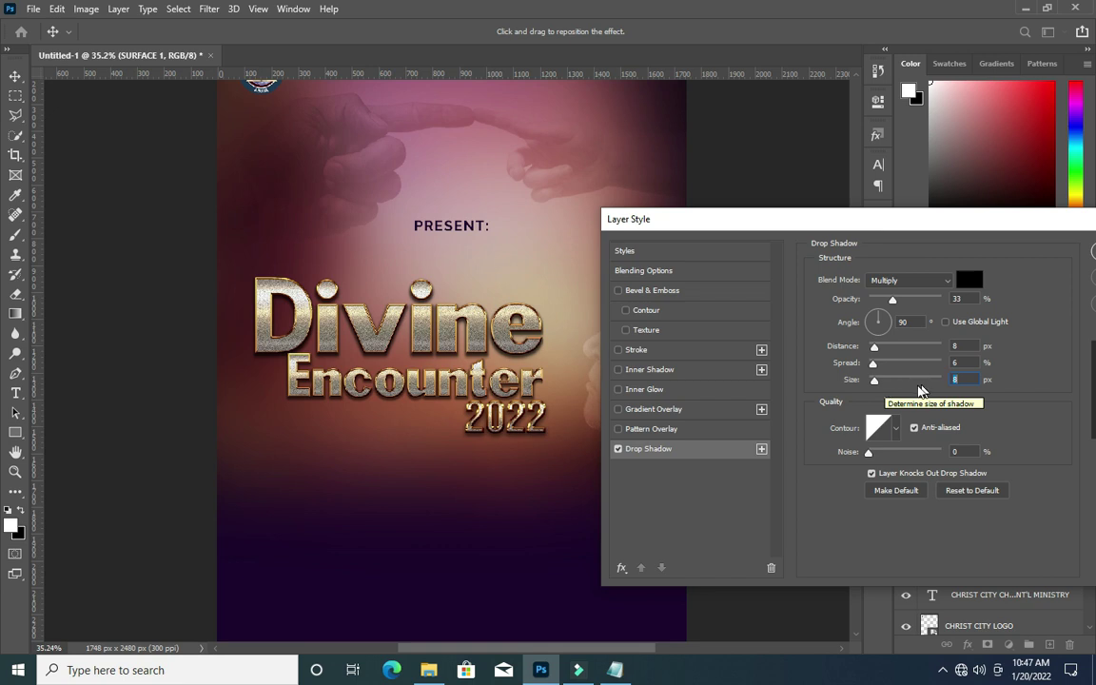
{"action": "key", "text": "Up"}
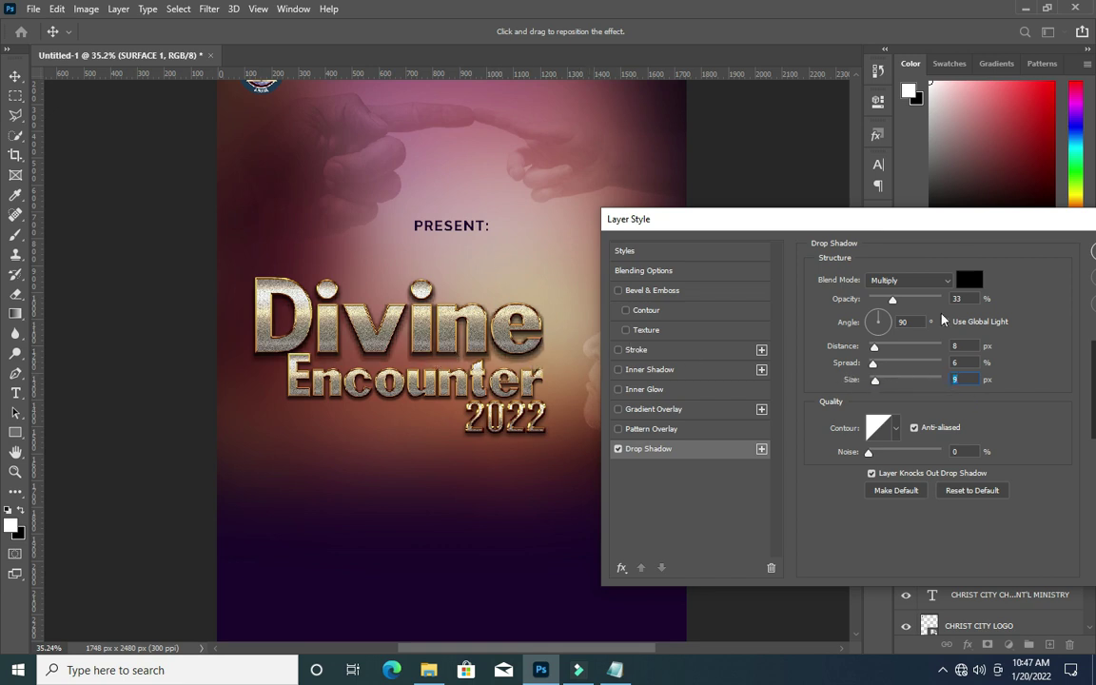
{"action": "left_click", "coordinate": [666, 391]}
{"action": "key", "text": "space"}
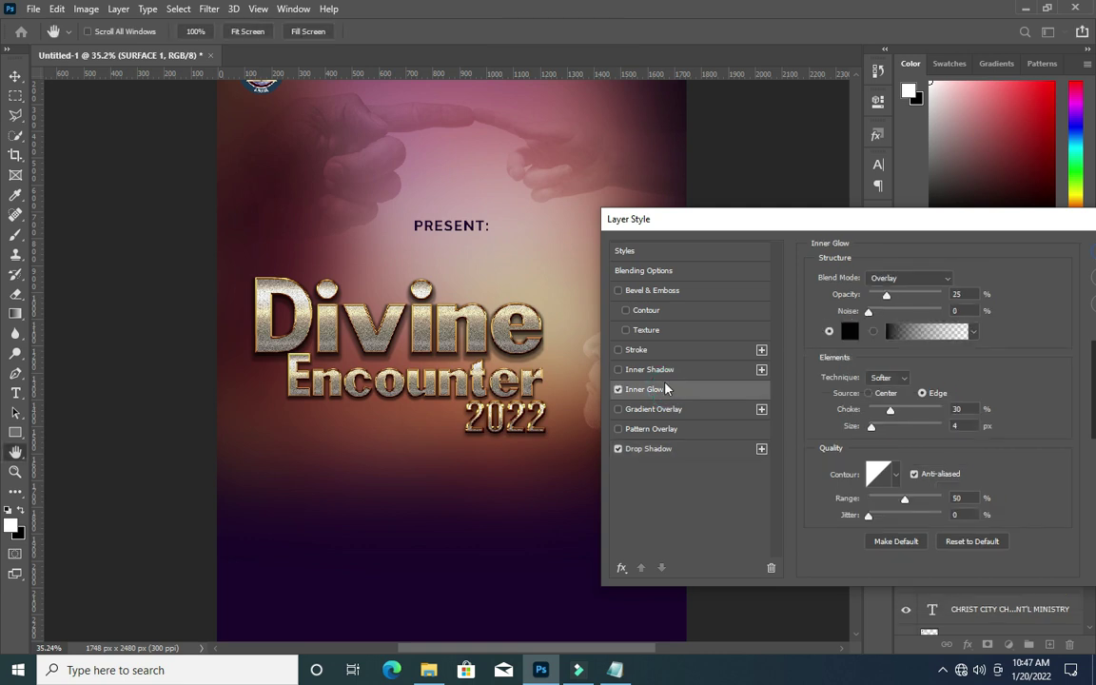
Set the Divine text's inner glow colour to white (ffffff).
{"action": "left_click", "coordinate": [850, 332]}
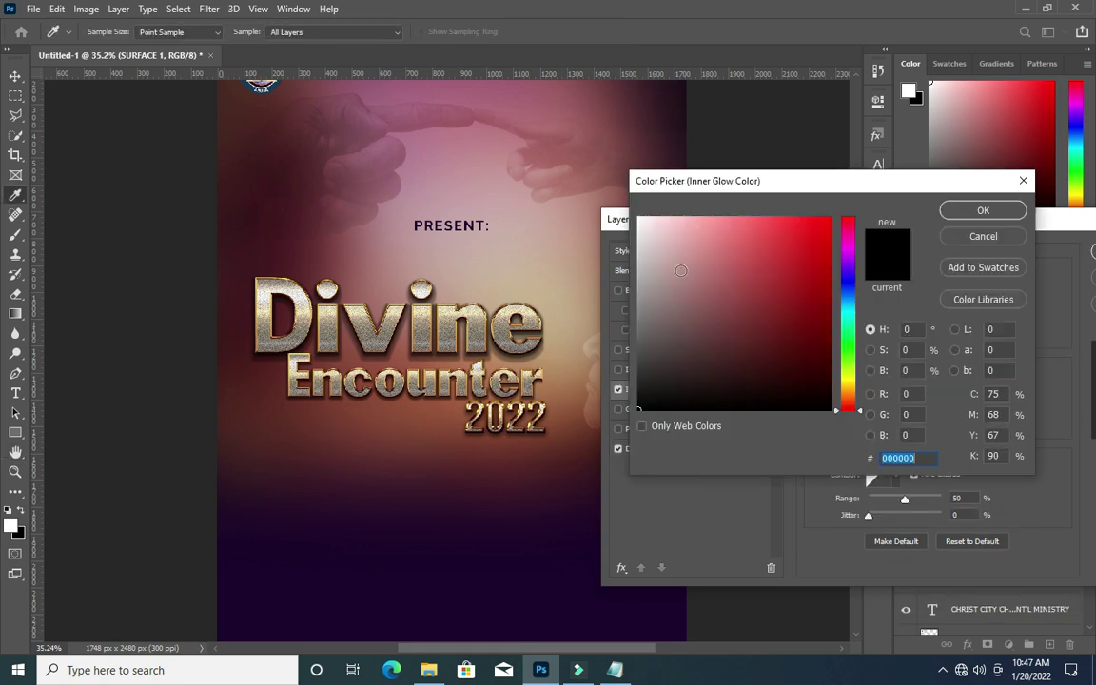
{"action": "type", "text": "ffffff"}
{"action": "key", "text": "Return"}
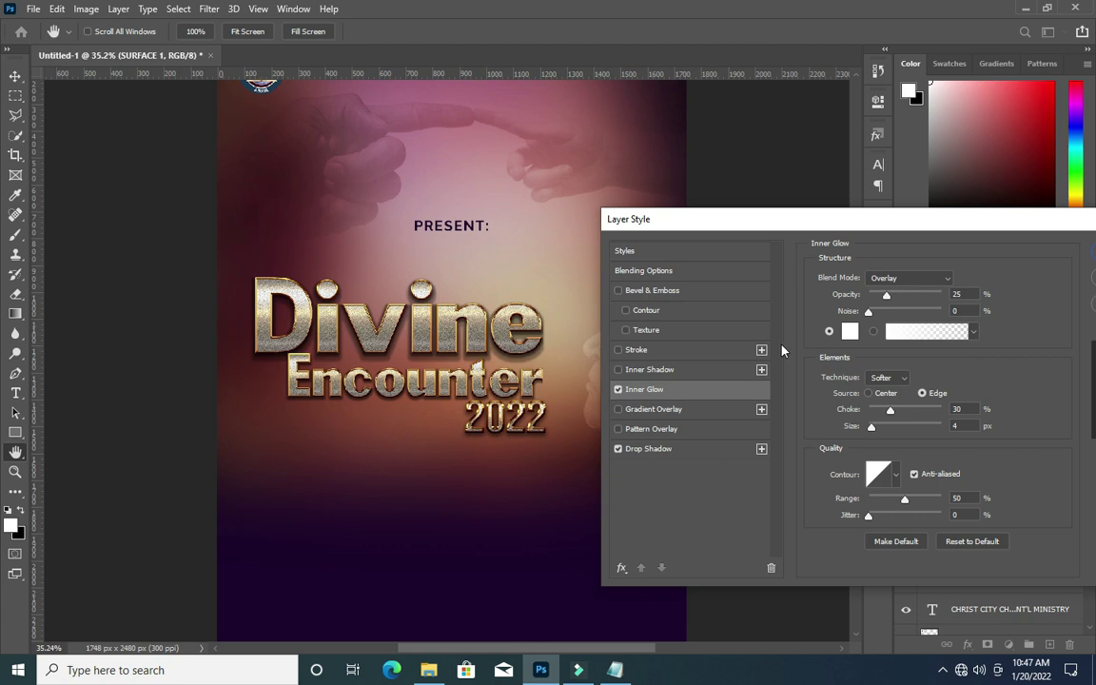
Add a white Satin effect in Normal blend mode with lowered opacity.
{"action": "left_click", "coordinate": [675, 389]}
{"action": "left_click", "coordinate": [701, 408]}
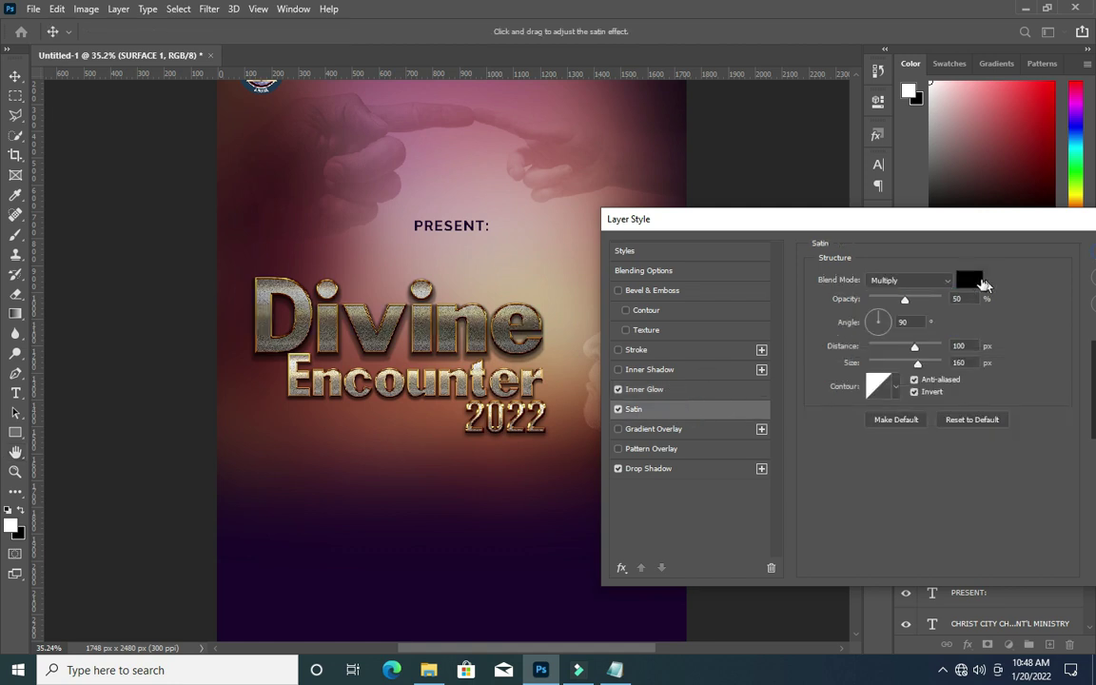
{"action": "left_click", "coordinate": [969, 279]}
{"action": "left_click_drag", "start_coordinate": [689, 249], "coordinate": [621, 222]}
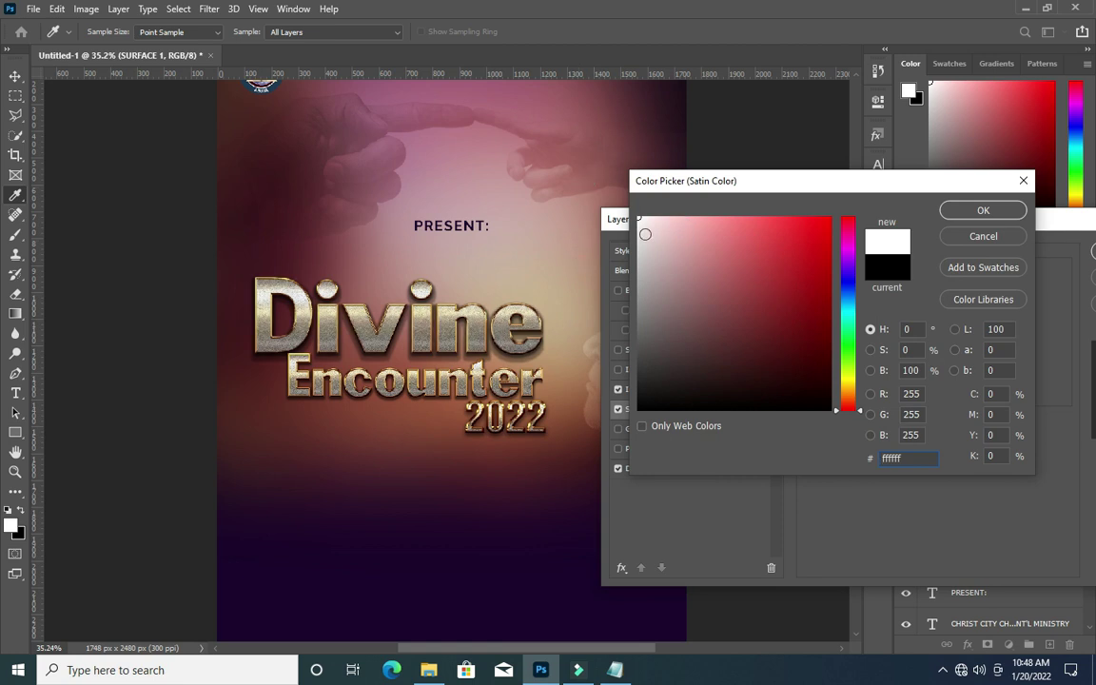
{"action": "key", "text": "Return"}
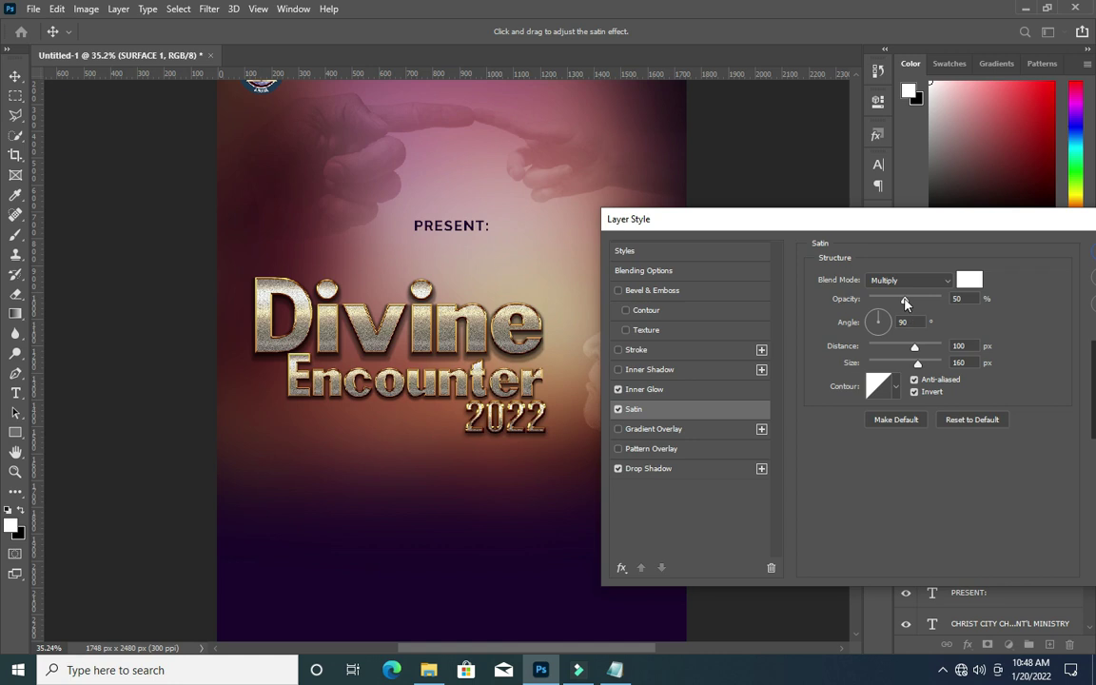
{"action": "left_click", "coordinate": [907, 283]}
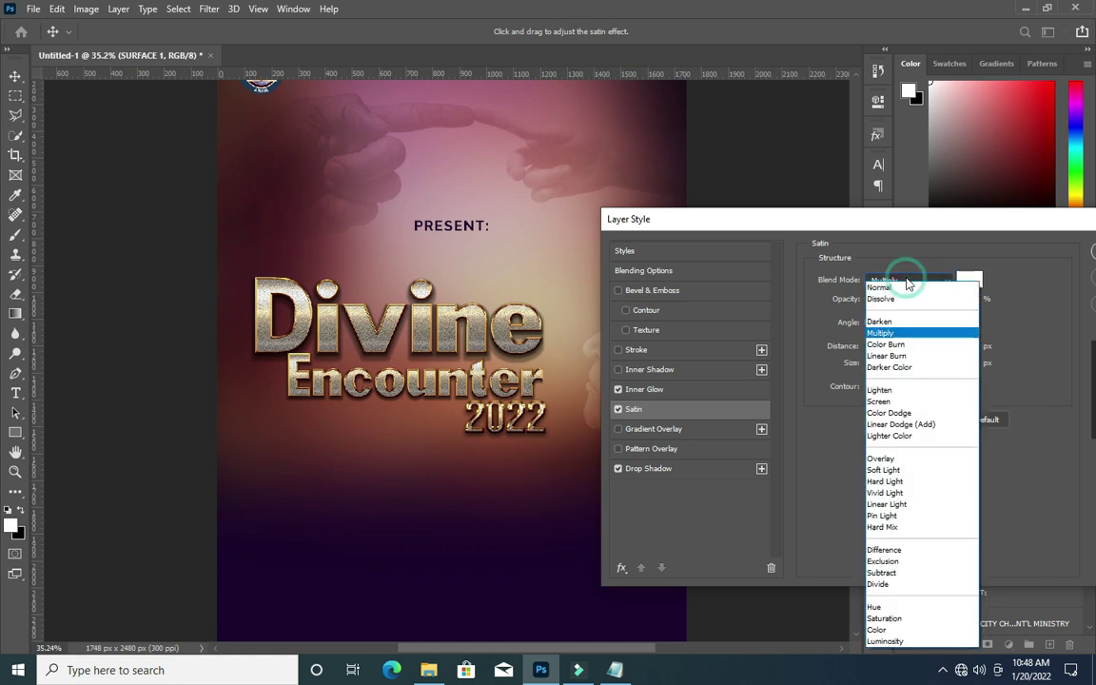
{"action": "left_click", "coordinate": [903, 285]}
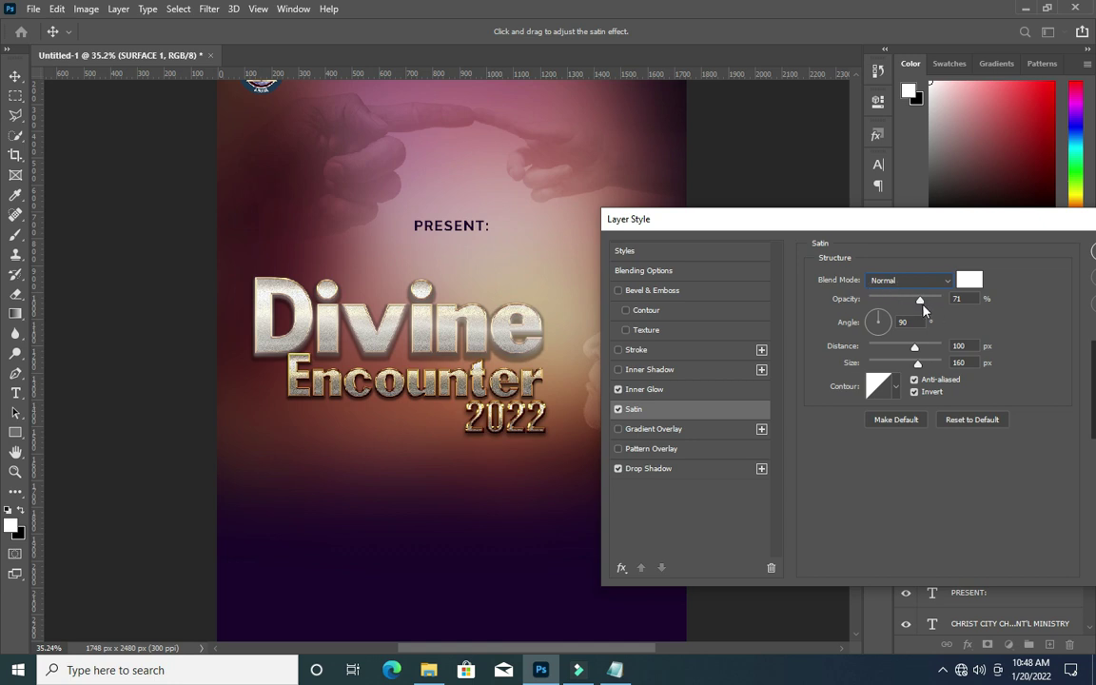
{"action": "left_click_drag", "start_coordinate": [919, 301], "coordinate": [911, 301]}
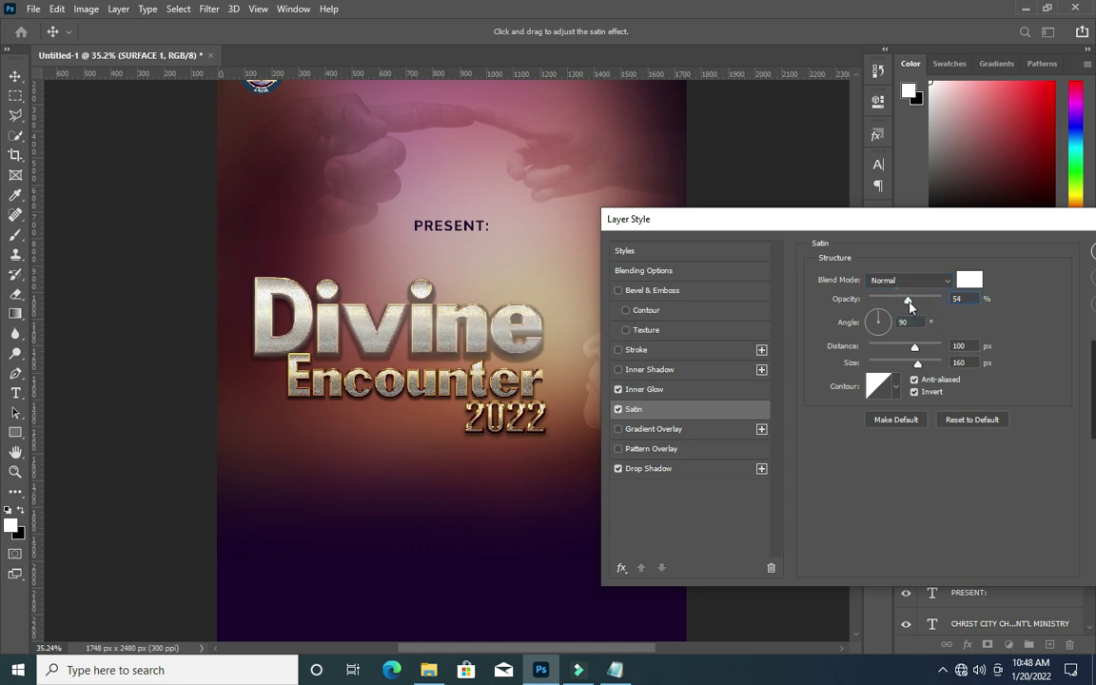
{"action": "left_click_drag", "start_coordinate": [901, 302], "coordinate": [902, 303]}
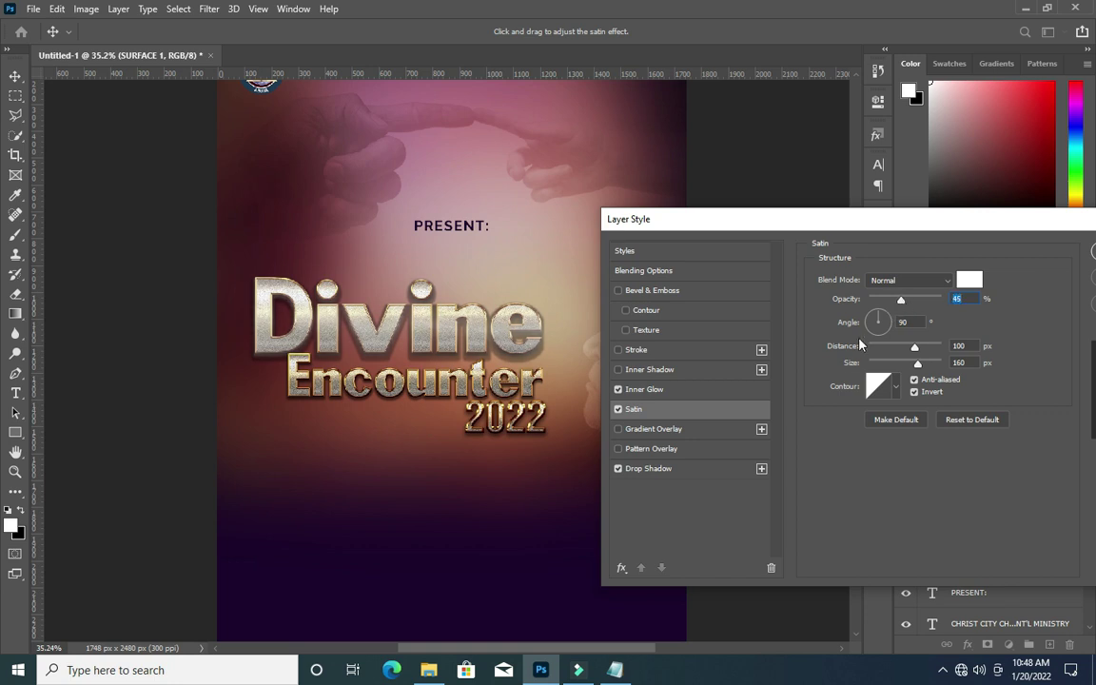
Switch the inner glow to Normal blend mode and make it stronger.
{"action": "left_click", "coordinate": [704, 388]}
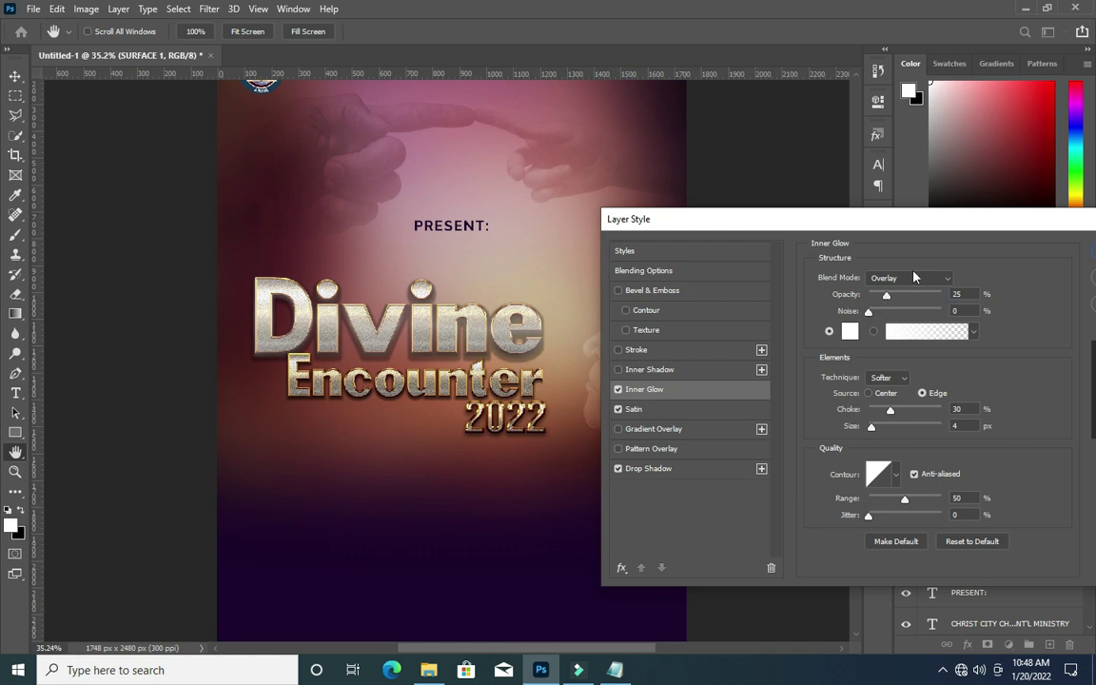
{"action": "left_click", "coordinate": [925, 283]}
{"action": "left_click", "coordinate": [907, 294]}
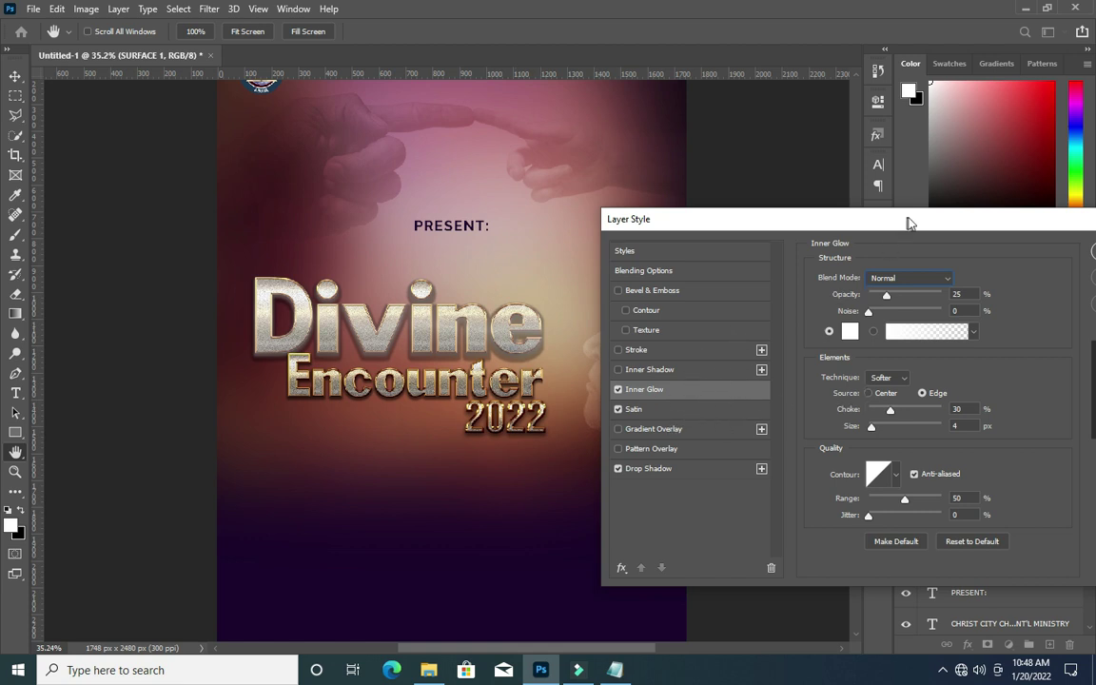
{"action": "left_click_drag", "start_coordinate": [886, 296], "coordinate": [918, 302]}
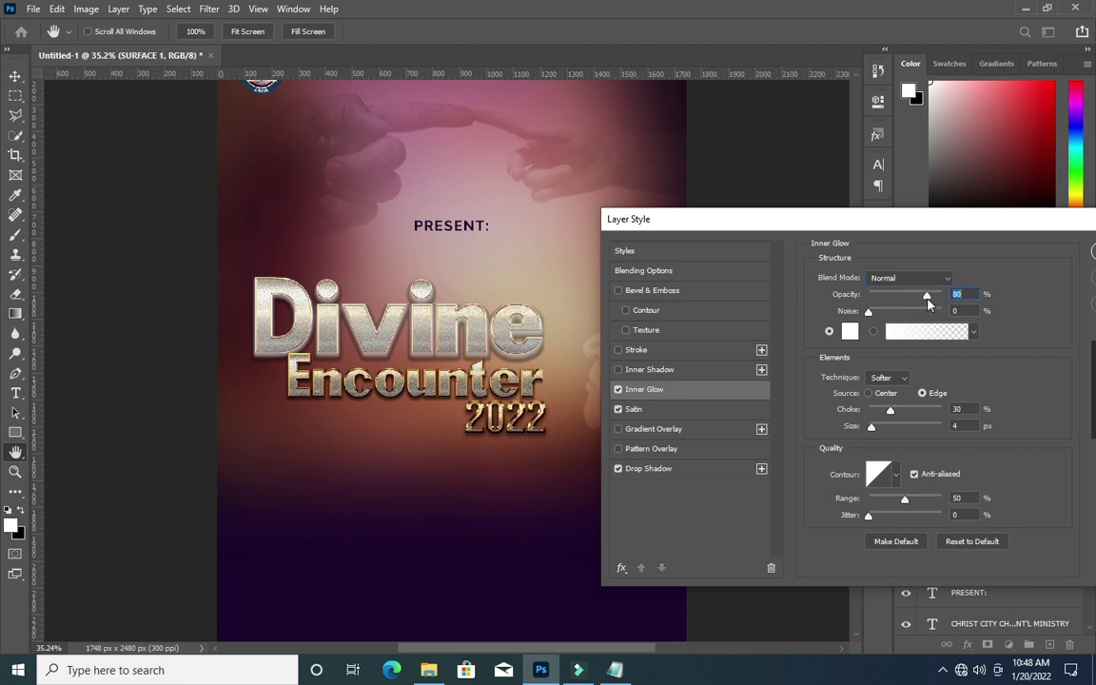
Raise the satin opacity to about 63% and apply the layer style.
{"action": "left_click", "coordinate": [666, 411]}
{"action": "left_click_drag", "start_coordinate": [902, 303], "coordinate": [918, 310]}
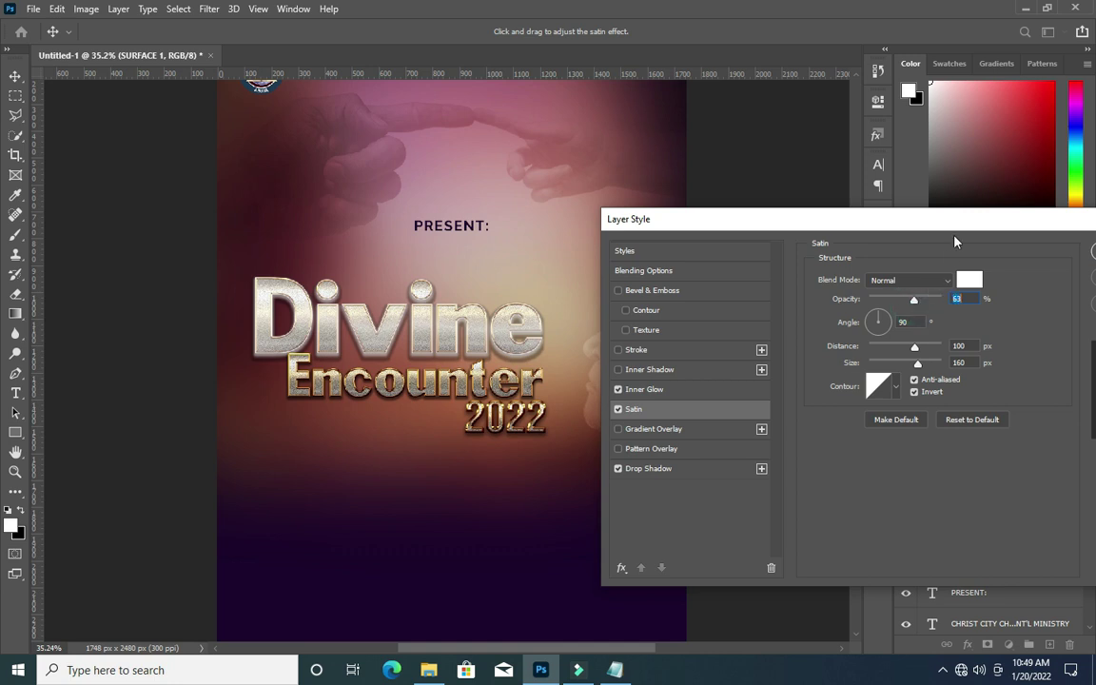
{"action": "left_click_drag", "start_coordinate": [919, 219], "coordinate": [918, 214]}
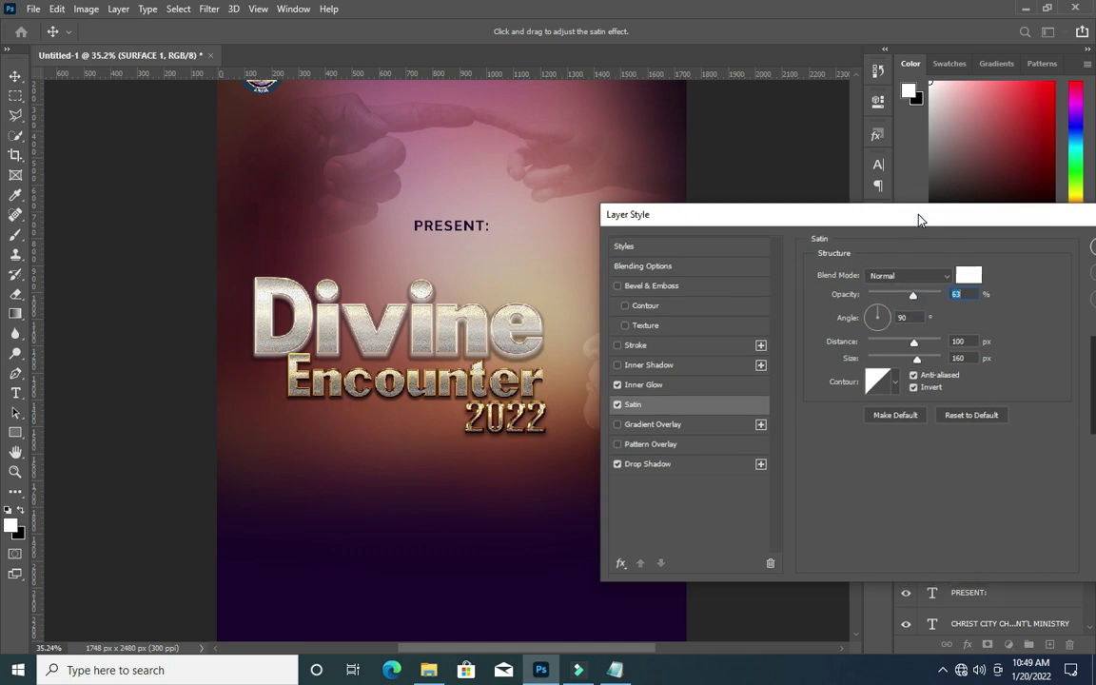
{"action": "left_click_drag", "start_coordinate": [1003, 211], "coordinate": [789, 213]}
{"action": "left_click", "coordinate": [984, 247]}
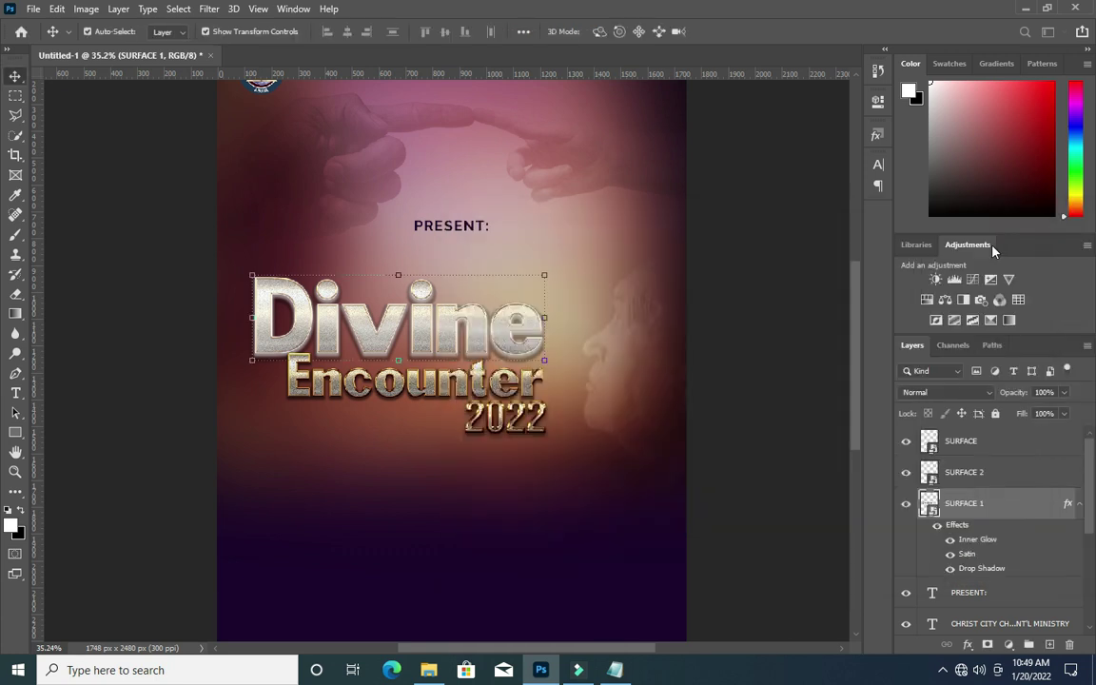
Alt-drag Divine's fx effects onto the SURFACE 2 (Encounter) and 2022 layers.
{"action": "left_click", "coordinate": [1071, 504]}
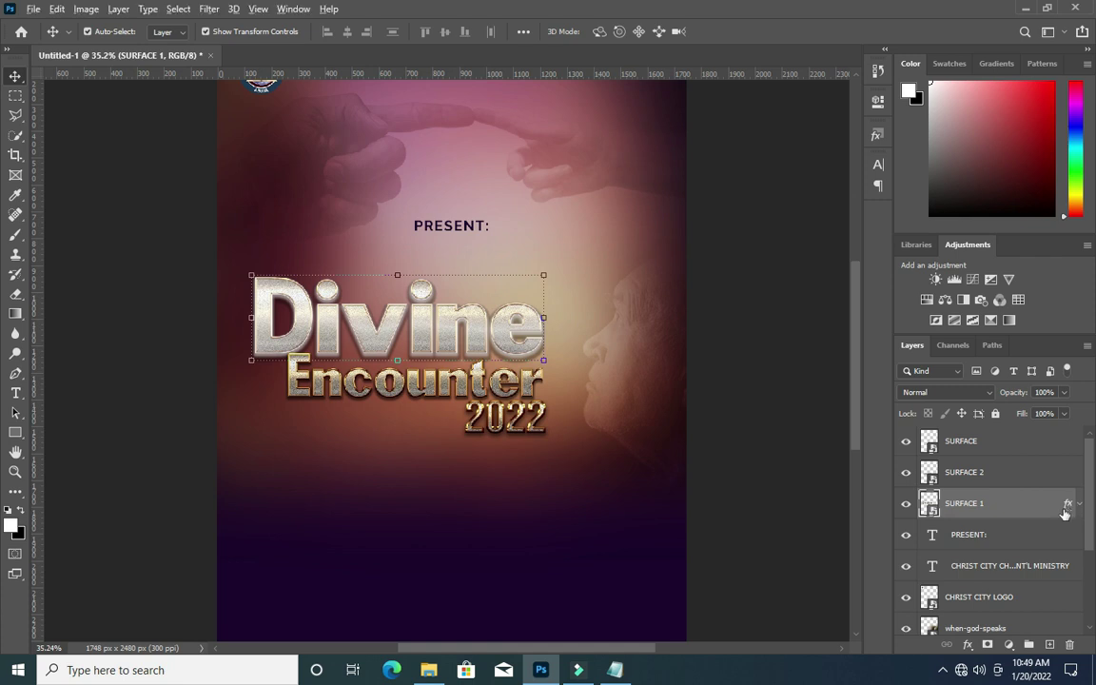
{"action": "left_click_drag", "start_coordinate": [1069, 505], "coordinate": [1068, 484]}
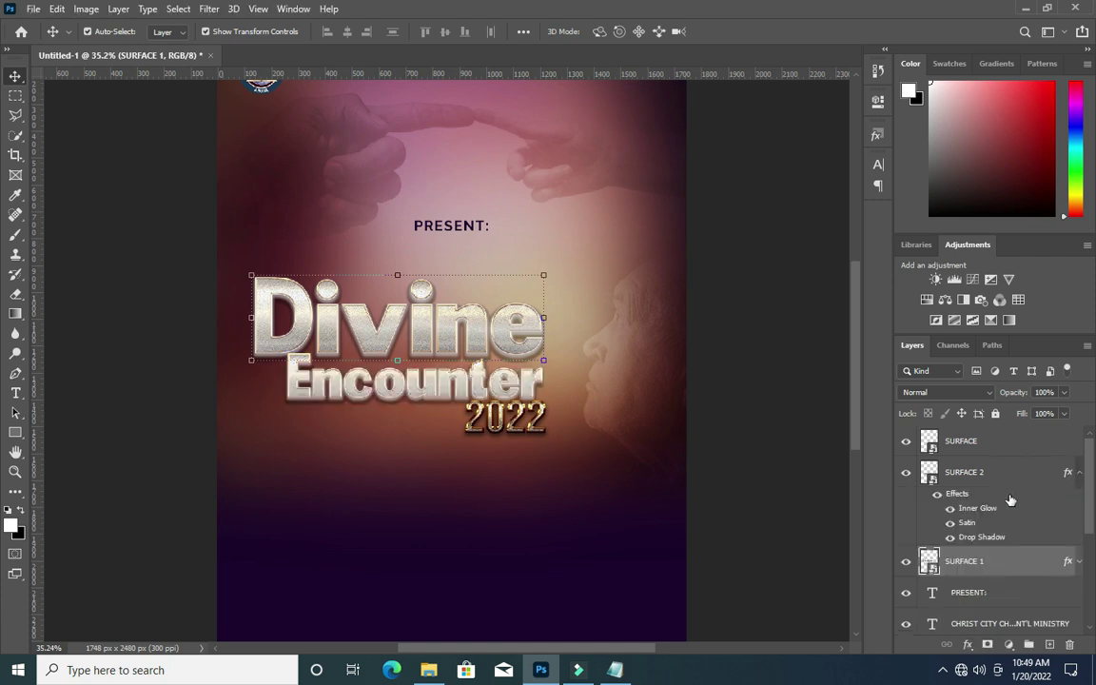
{"action": "left_click", "coordinate": [1080, 474]}
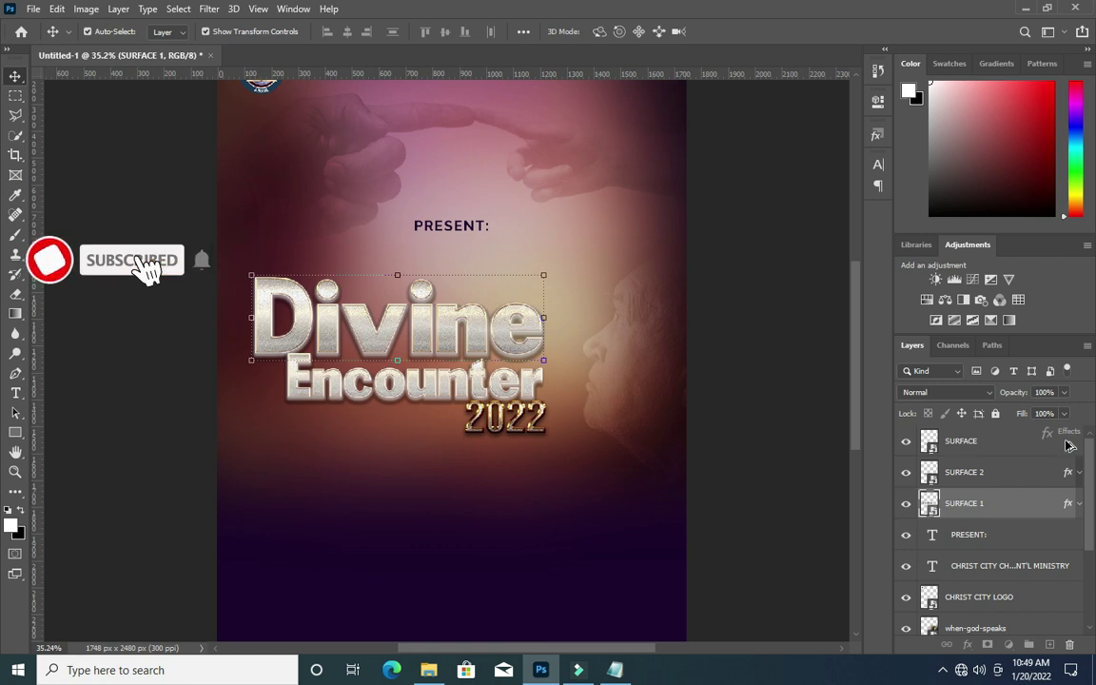
{"action": "left_click_drag", "start_coordinate": [1066, 447], "coordinate": [1066, 444]}
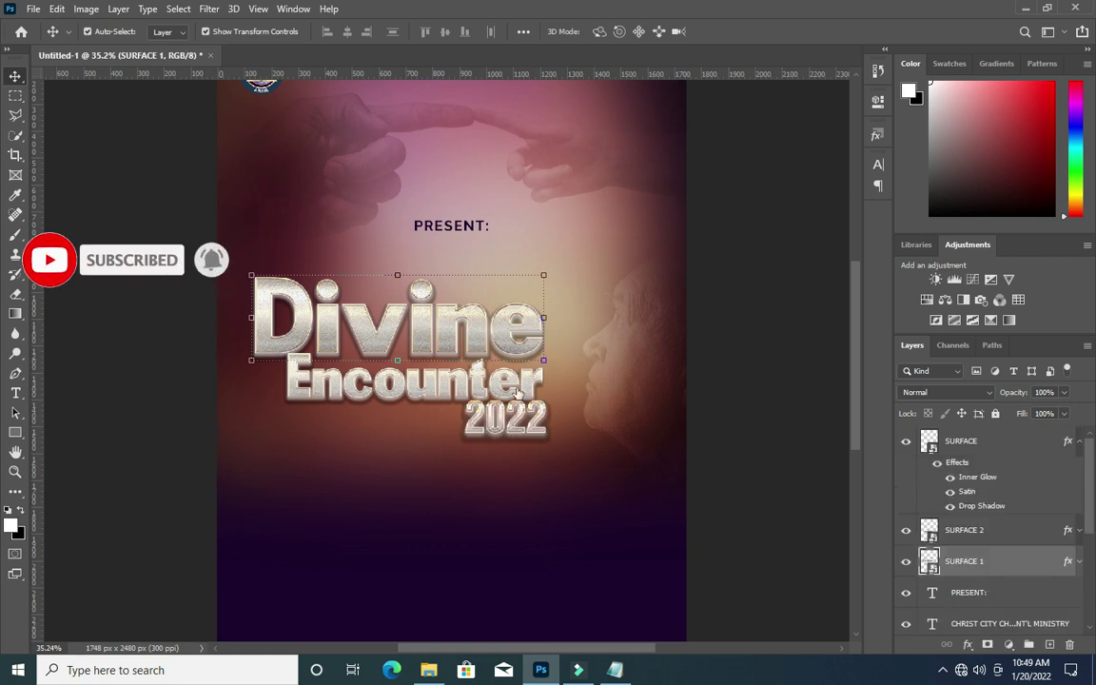
{"action": "key", "text": "ctrl+minus"}
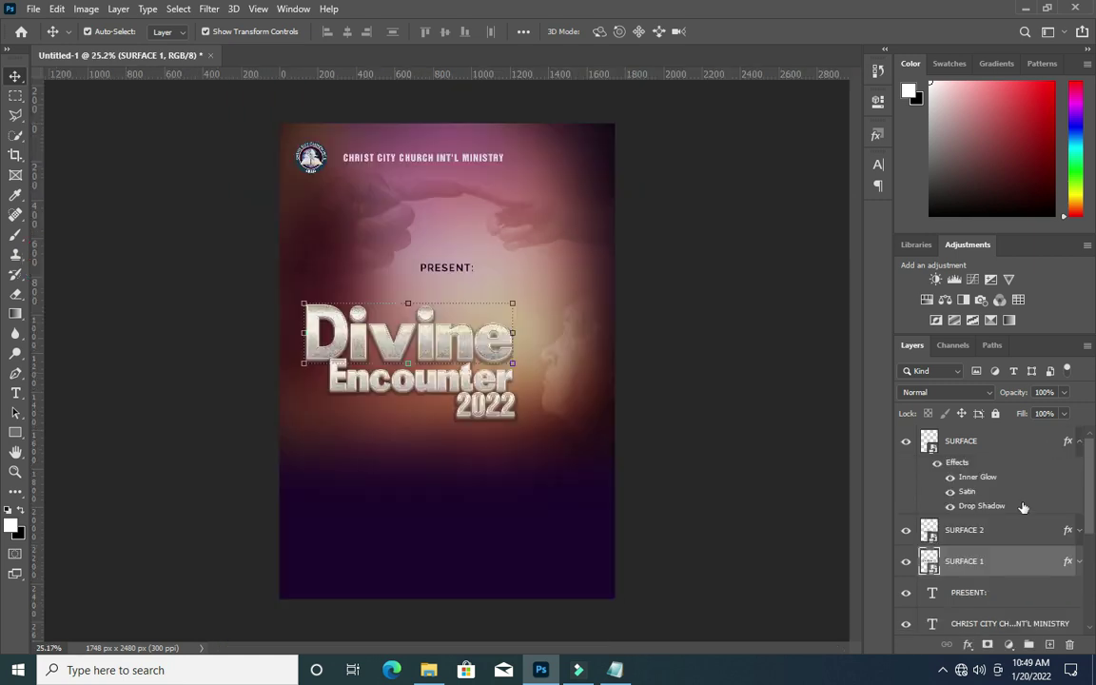
{"action": "left_click", "coordinate": [1078, 443]}
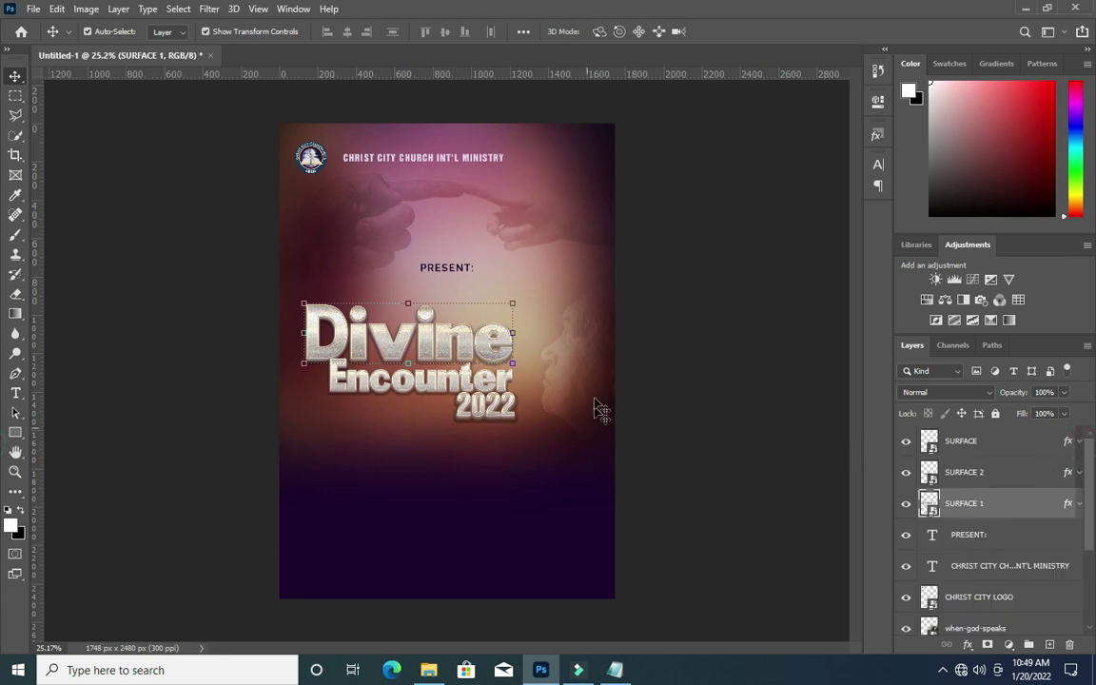
Deselect the title layers and bring up the flyer's resource folder.
{"action": "left_click", "coordinate": [672, 392]}
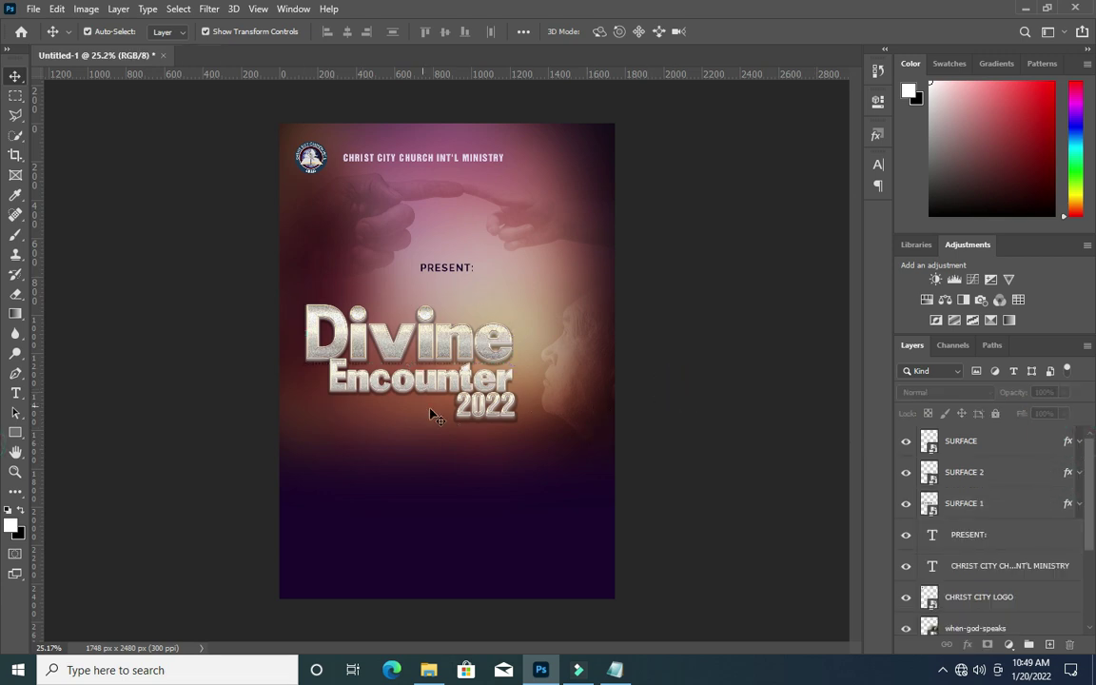
{"action": "left_click", "coordinate": [486, 421]}
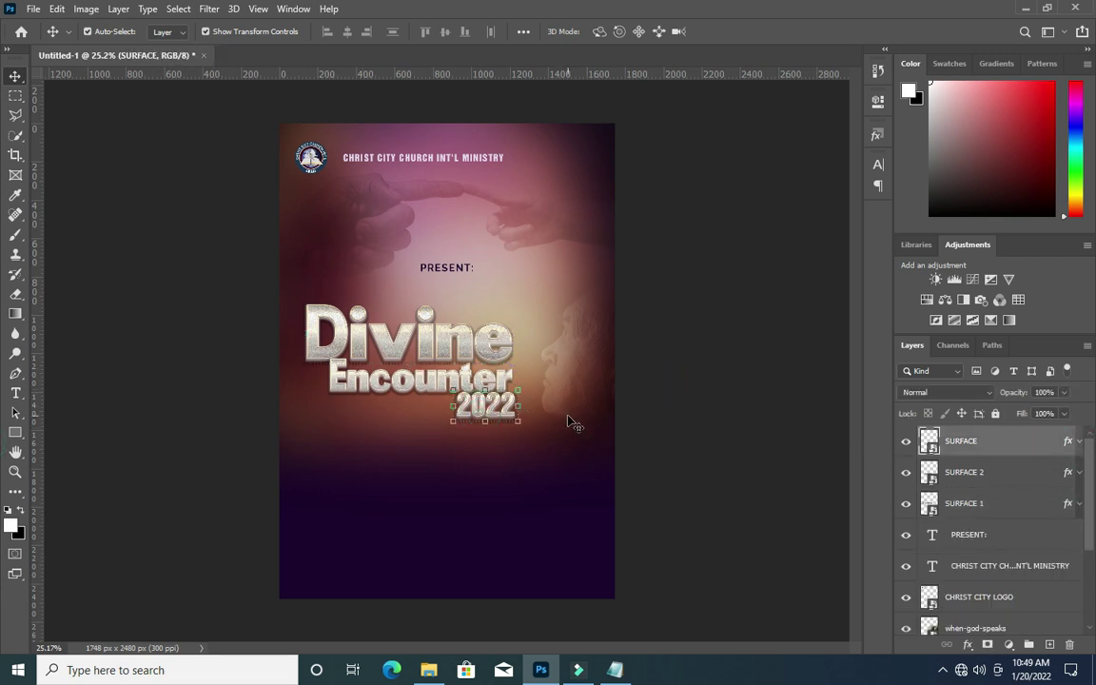
{"action": "left_click", "coordinate": [658, 425]}
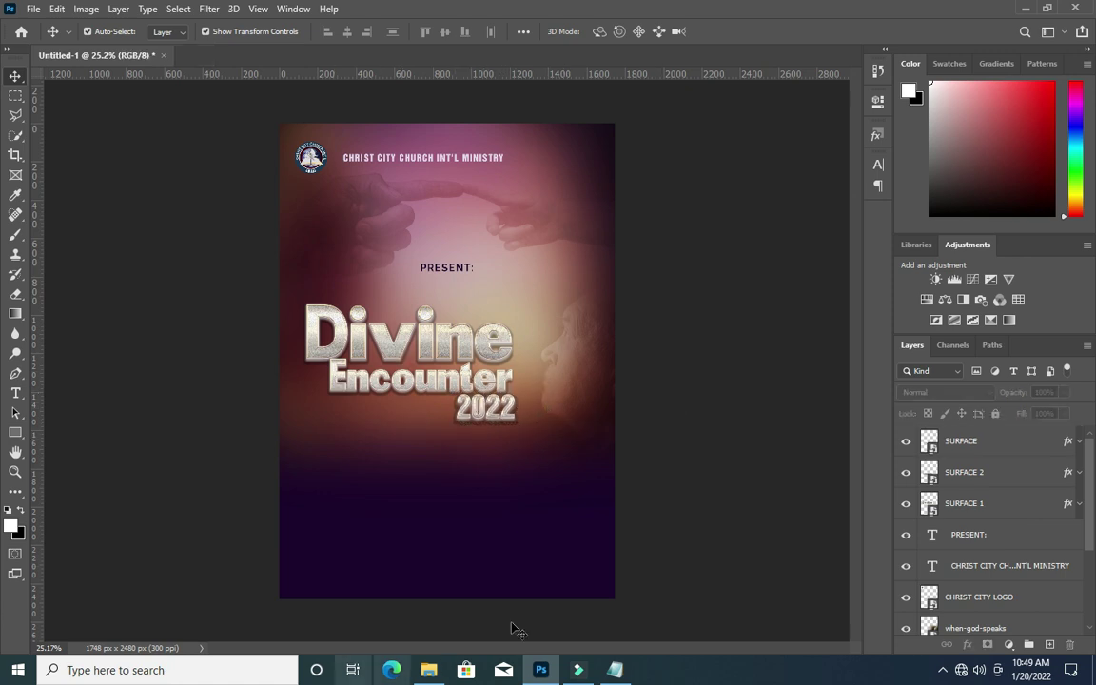
{"action": "left_click", "coordinate": [429, 670]}
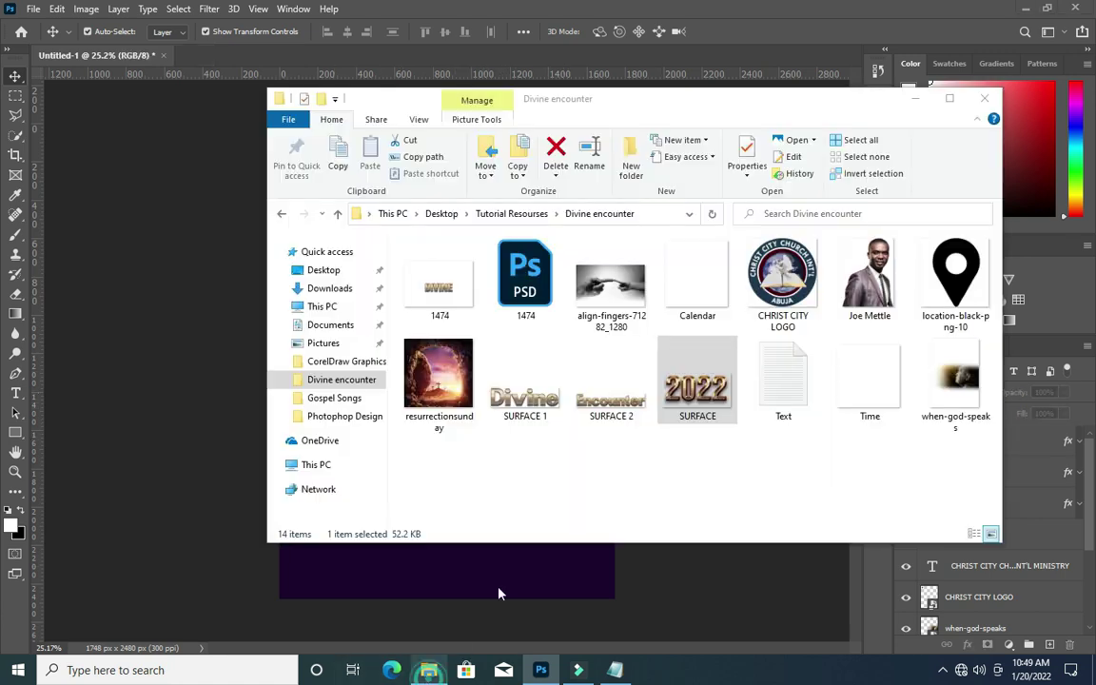
{"action": "left_click", "coordinate": [868, 285]}
{"action": "left_click_drag", "start_coordinate": [868, 286], "coordinate": [420, 526]}
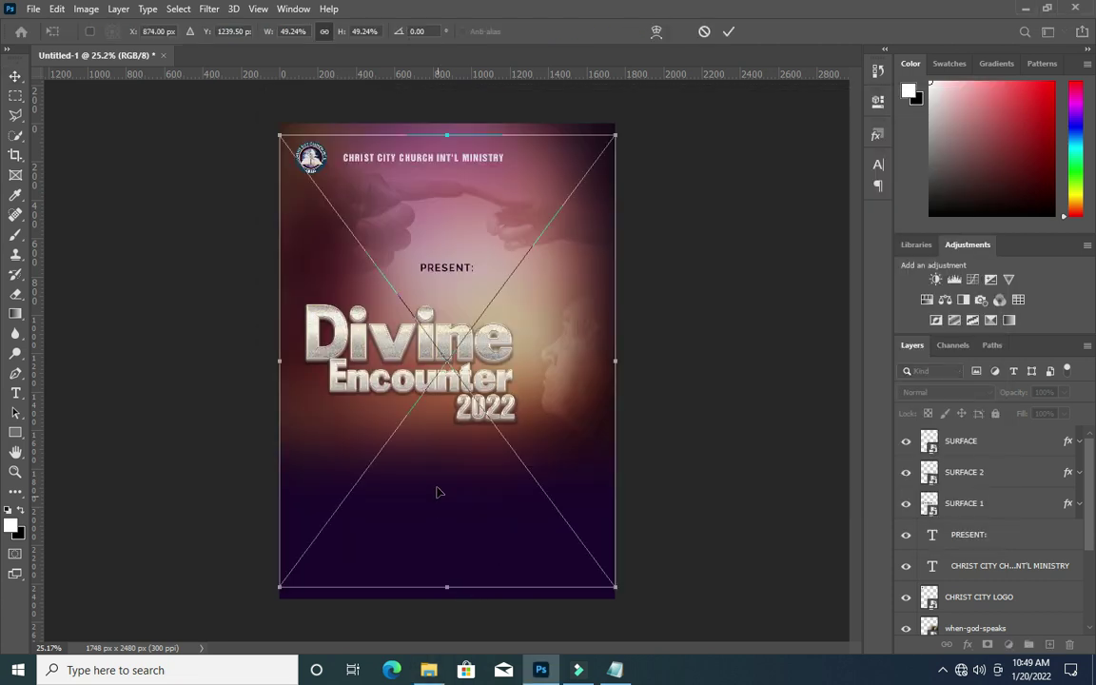
{"action": "left_click_drag", "start_coordinate": [615, 134], "coordinate": [419, 400]}
{"action": "scroll", "coordinate": [402, 464], "scroll_direction": "up", "scroll_amount": 2}
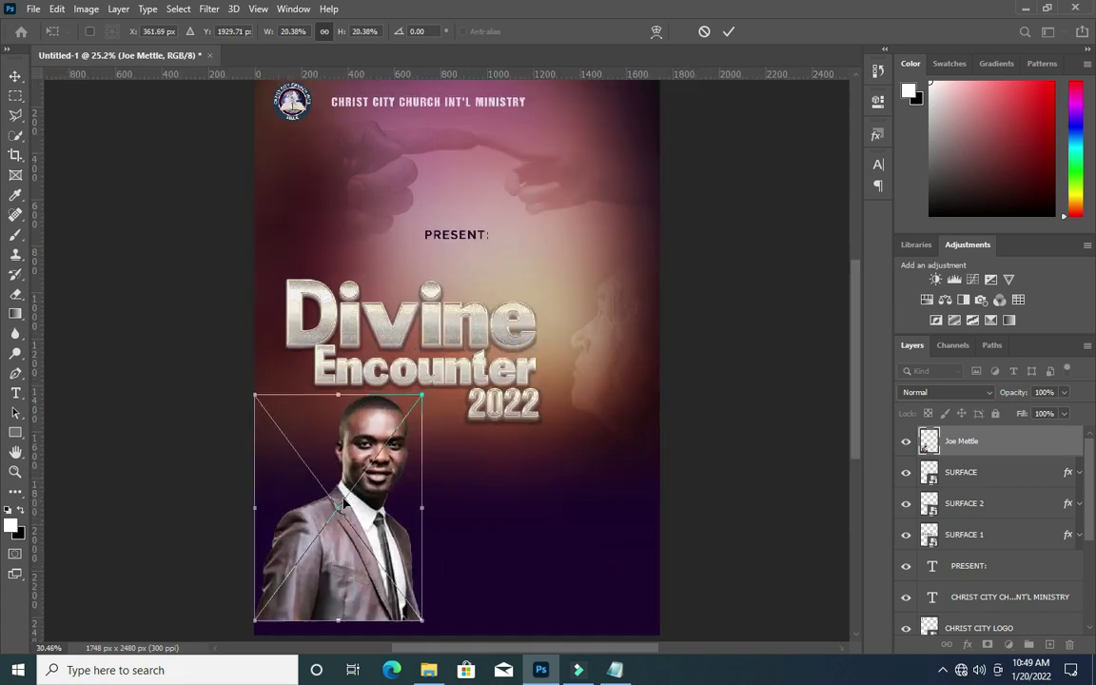
{"action": "left_click_drag", "start_coordinate": [371, 525], "coordinate": [365, 538]}
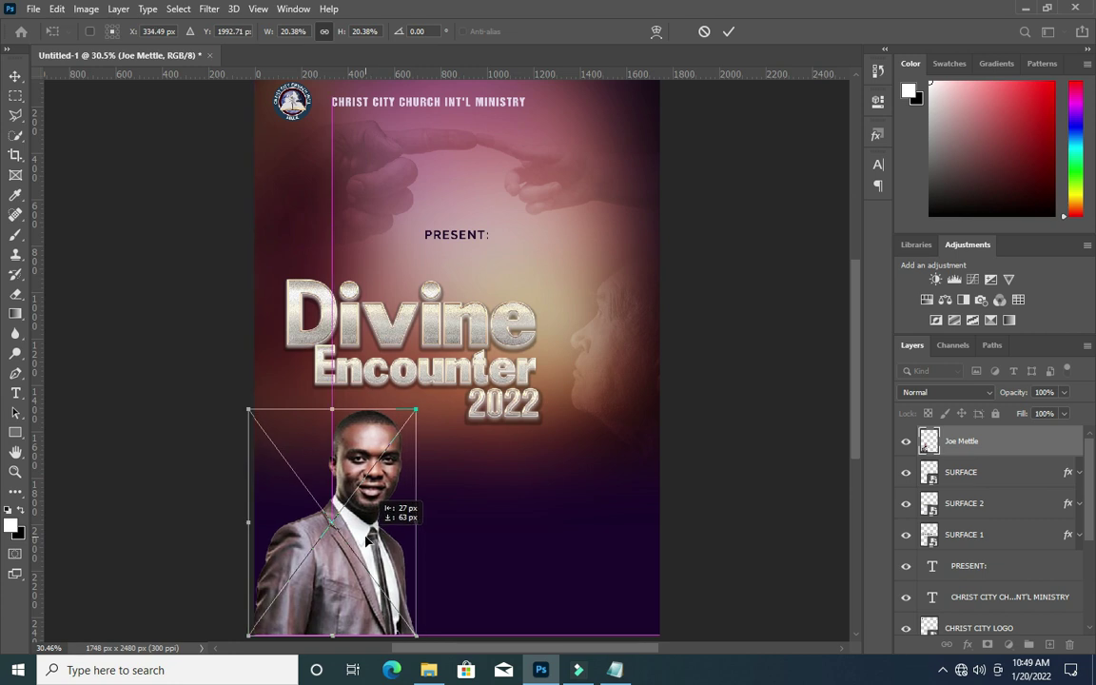
{"action": "left_click_drag", "start_coordinate": [365, 540], "coordinate": [363, 540]}
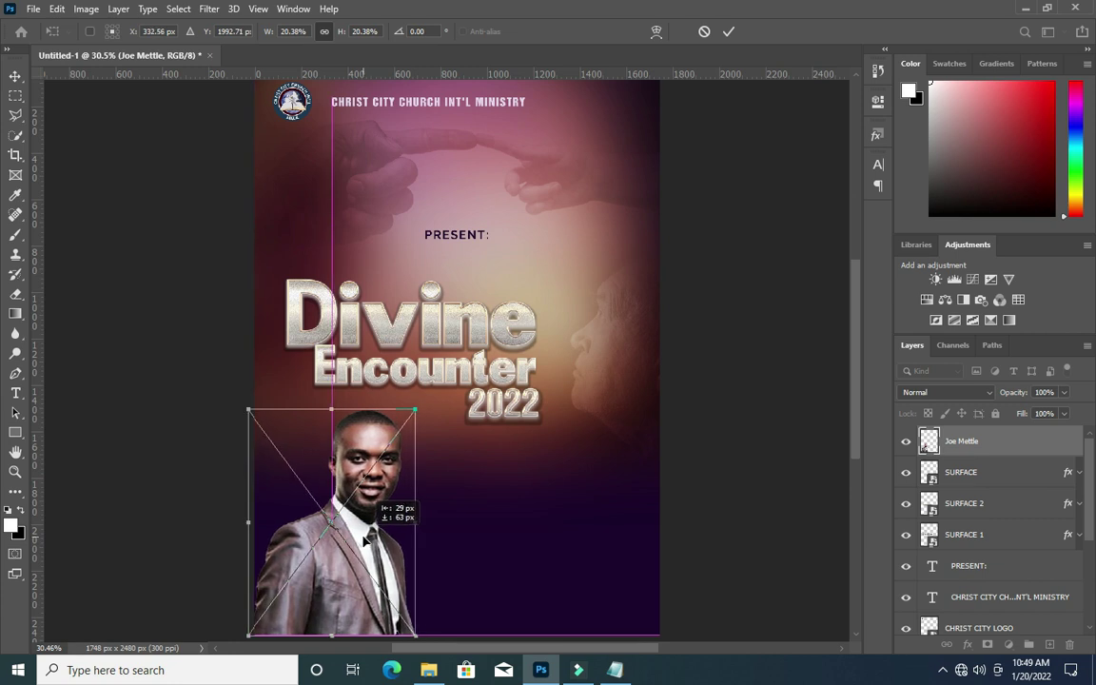
{"action": "left_click", "coordinate": [729, 31]}
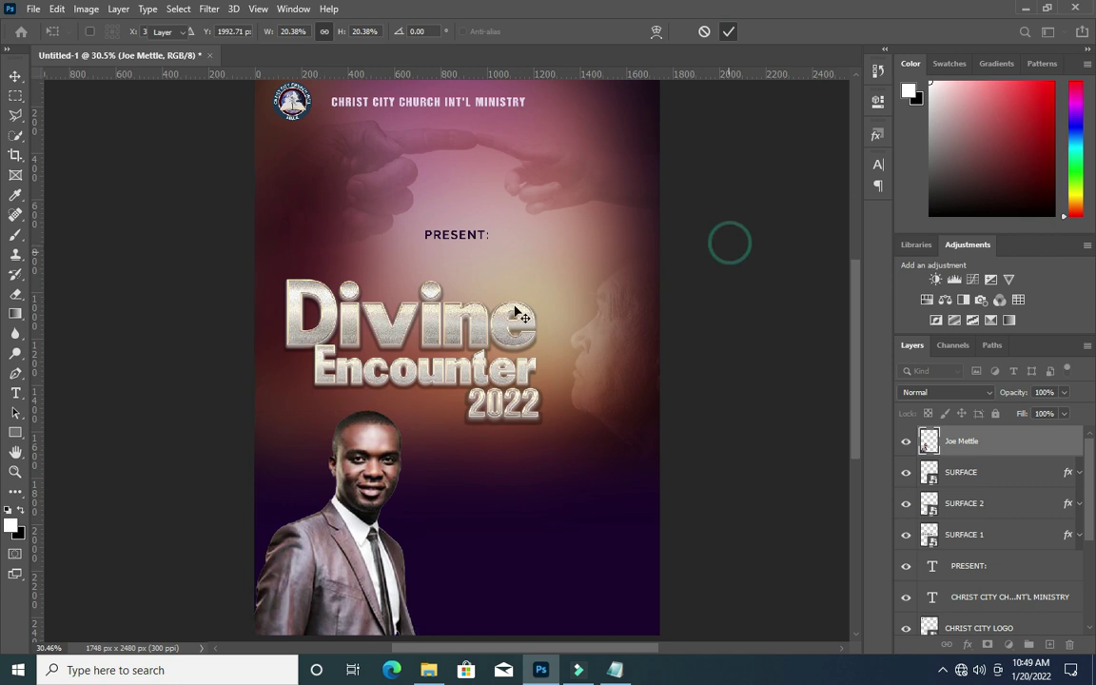
{"action": "scroll", "coordinate": [366, 466], "scroll_direction": "down", "scroll_amount": 2}
{"action": "scroll", "coordinate": [442, 365], "scroll_direction": "up", "scroll_amount": 1}
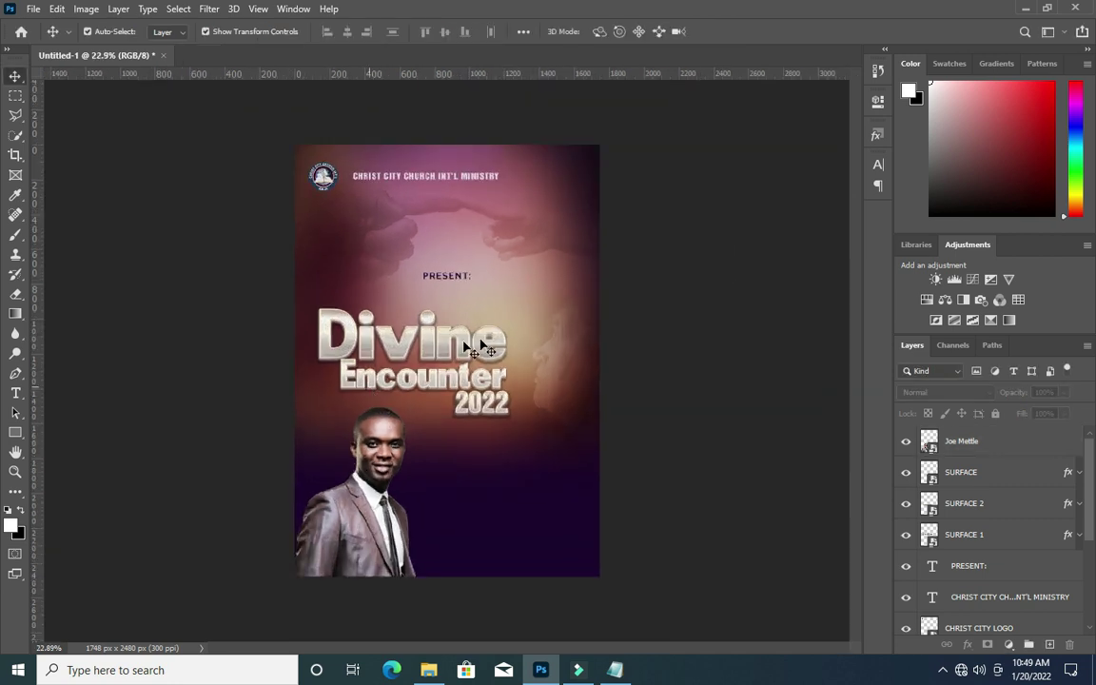
Group the three title layers SURFACE 1–3 into Group 1.
{"action": "left_click", "coordinate": [996, 535]}
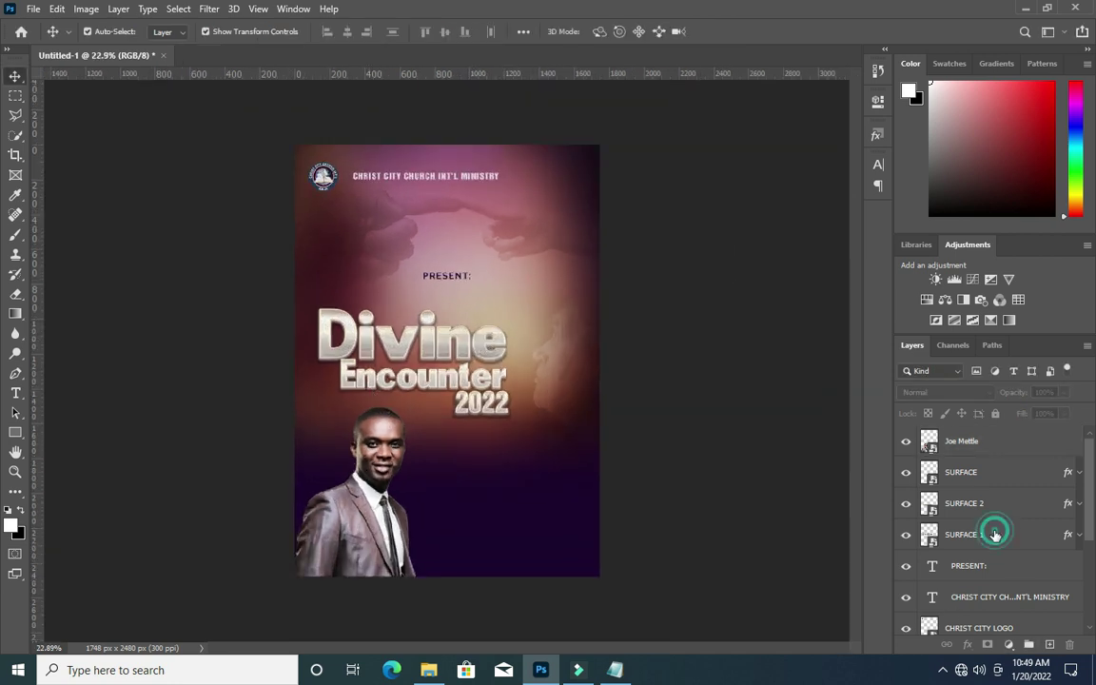
{"action": "left_click", "coordinate": [980, 471], "text": "shift"}
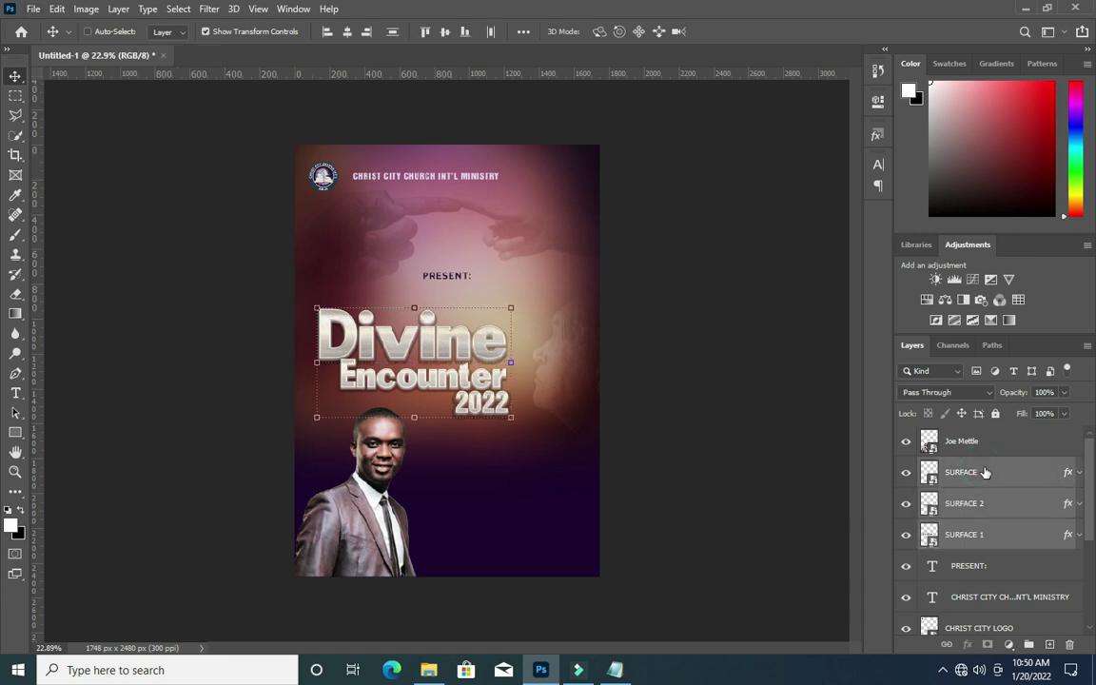
{"action": "key", "text": "ctrl+g"}
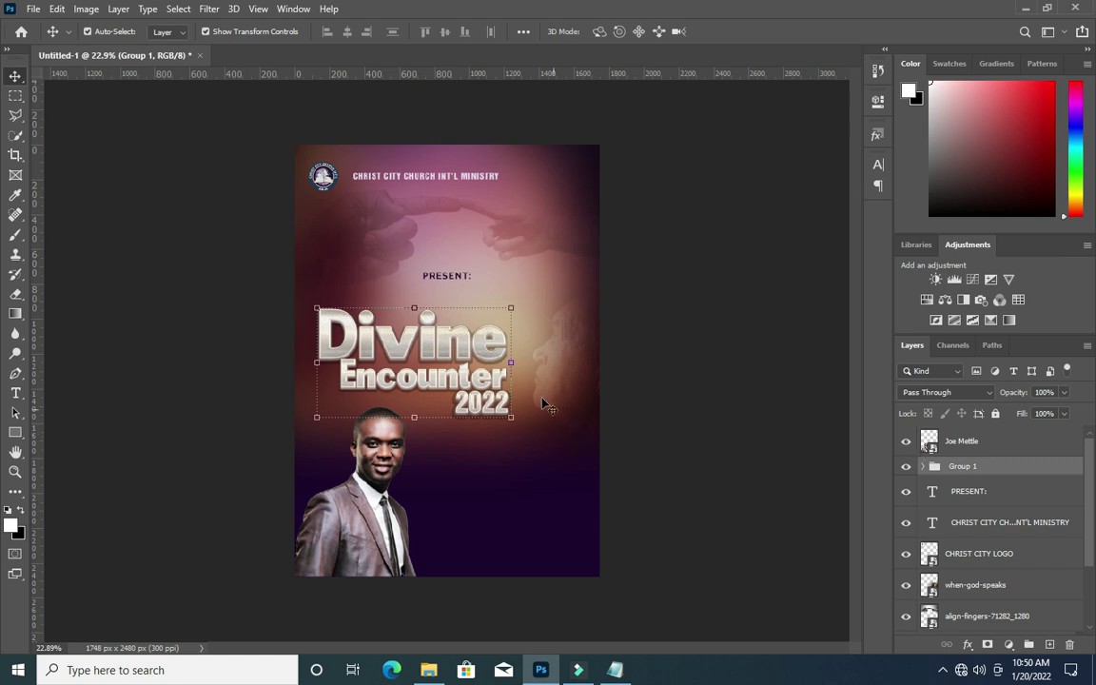
Scale up the grouped title, then add a blank Layer 1 above Color Fill 1.
{"action": "mouse_move", "coordinate": [512, 307]}
{"action": "left_mouse_down"}
{"action": "mouse_move", "coordinate": [529, 285]}
{"action": "mouse_move", "coordinate": [531, 295]}
{"action": "left_mouse_up"}
{"action": "left_click", "coordinate": [753, 32]}
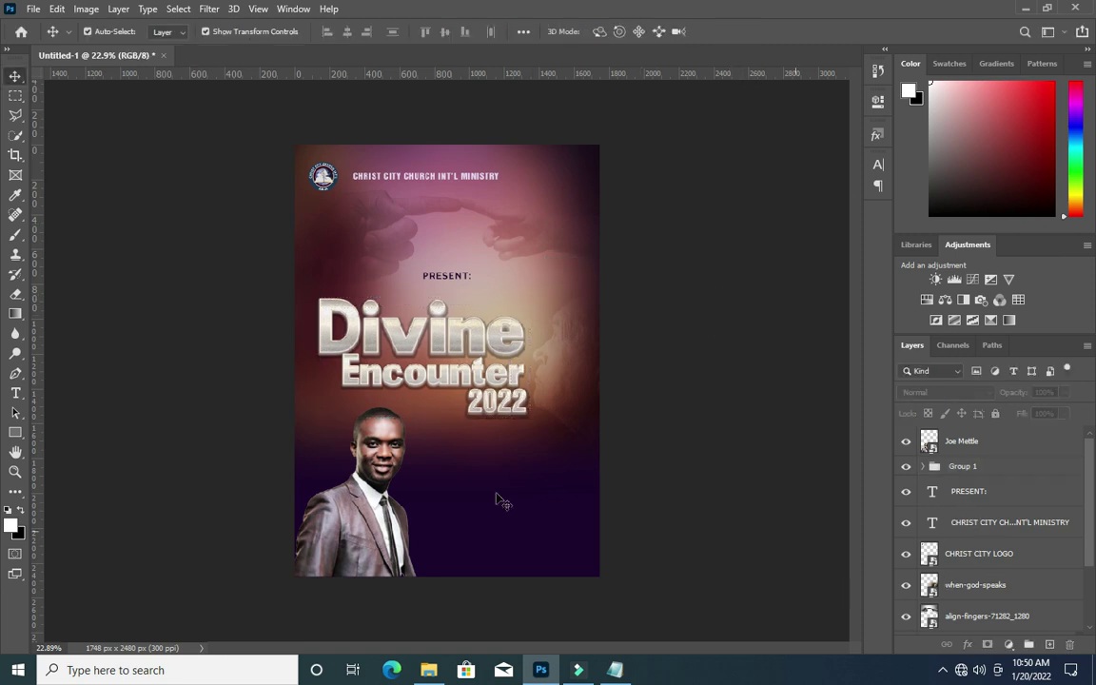
{"action": "left_click", "coordinate": [559, 568]}
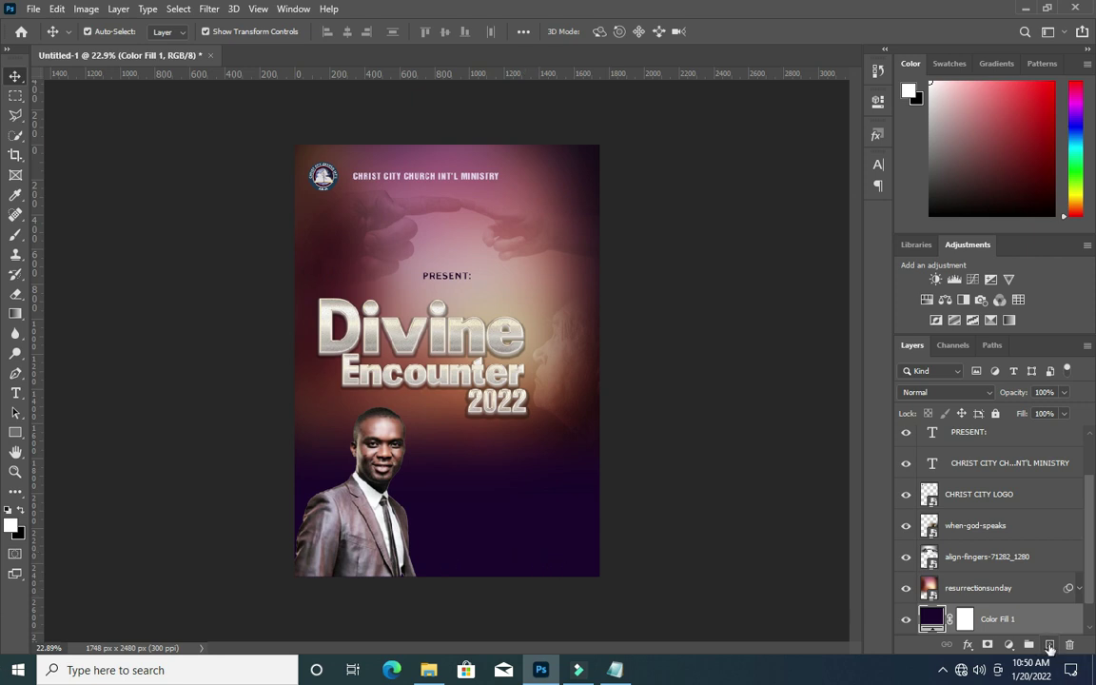
{"action": "left_click", "coordinate": [1050, 646]}
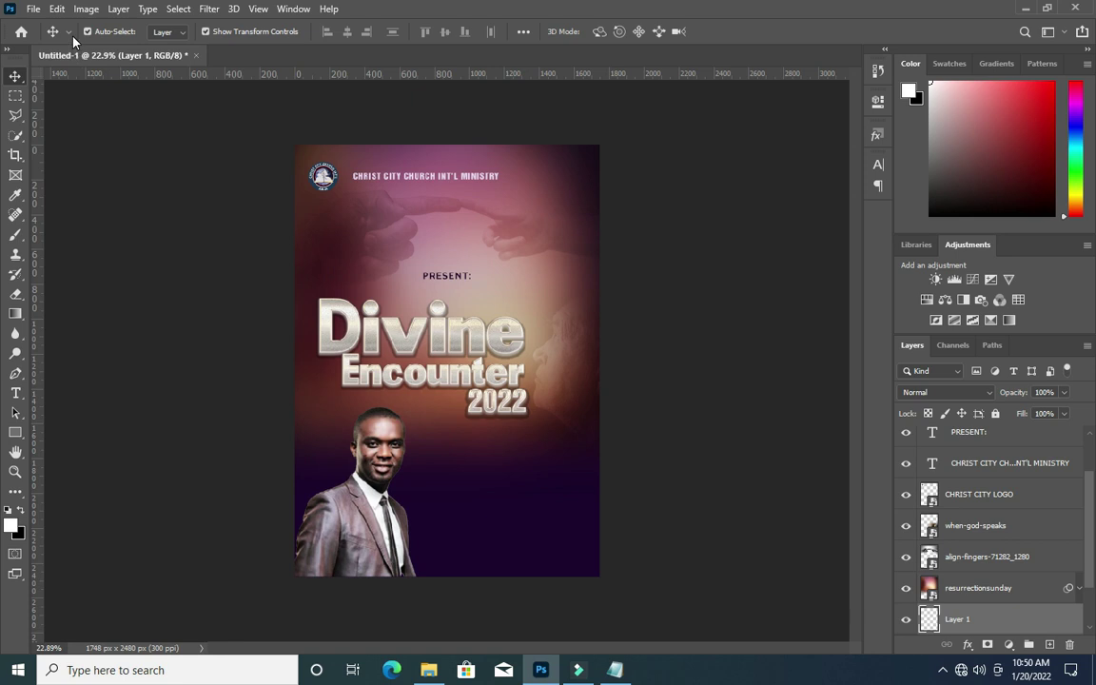
Choose the Brush tool with splash brush 45 at 500 px.
{"action": "left_click", "coordinate": [15, 234]}
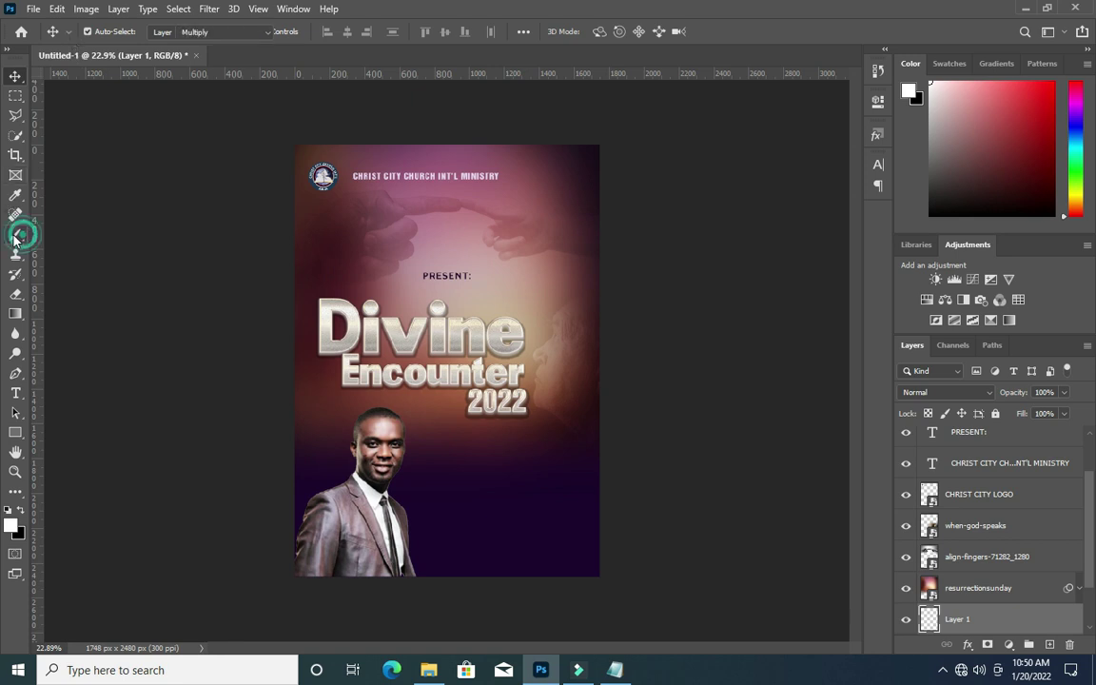
{"action": "left_click", "coordinate": [90, 238]}
{"action": "left_click", "coordinate": [97, 31]}
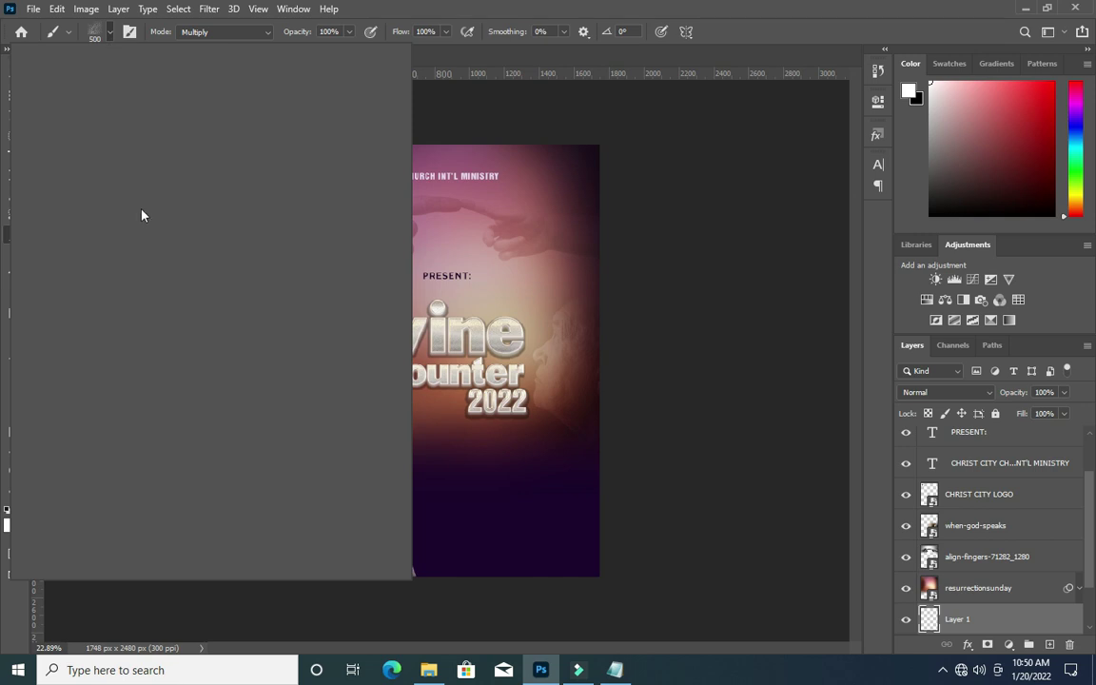
{"action": "left_click", "coordinate": [111, 33]}
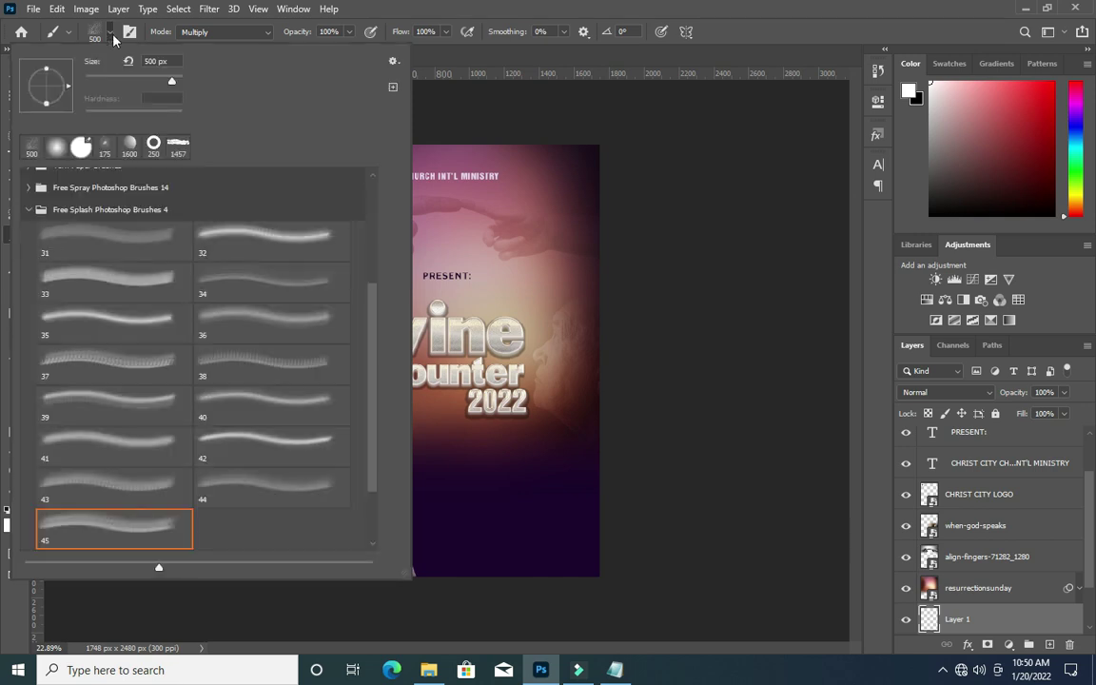
{"action": "left_click", "coordinate": [79, 531]}
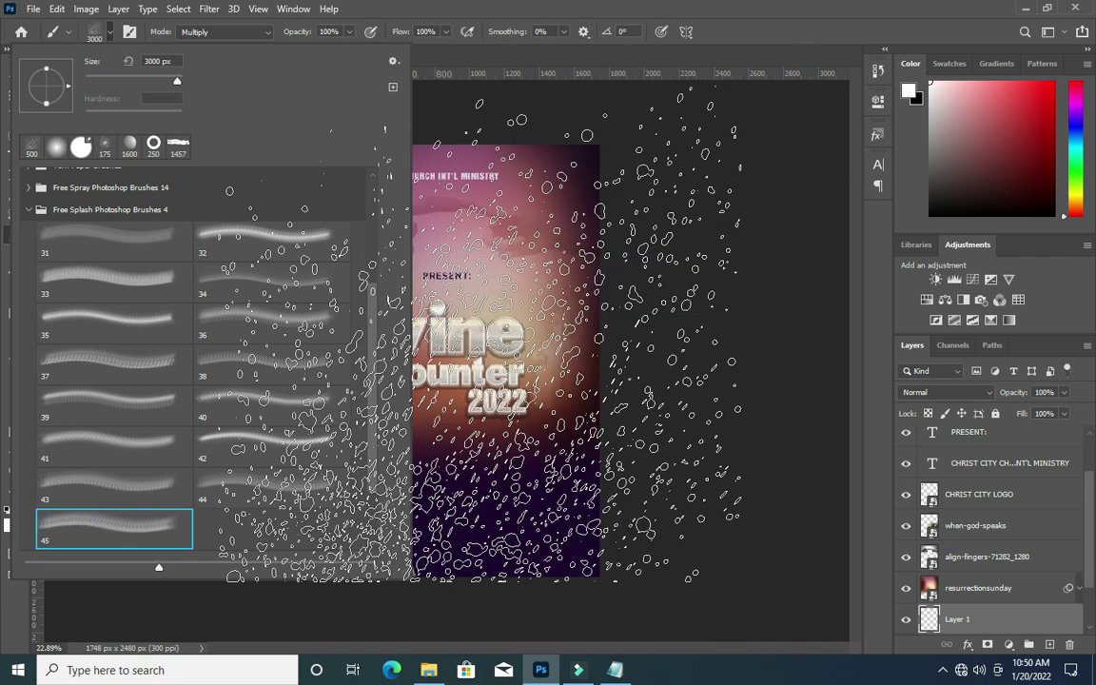
{"action": "left_click", "coordinate": [108, 35]}
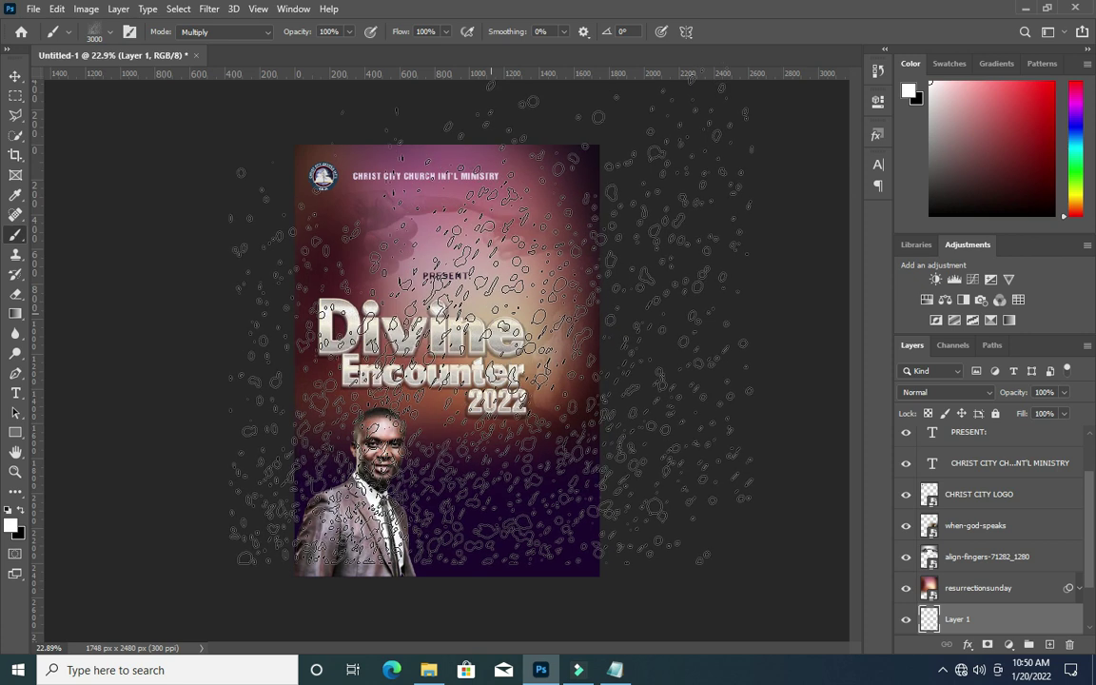
{"action": "key", "text": "bracketleft"}
{"action": "key", "text": "bracketleft"}
{"action": "key", "text": "bracketleft"}
{"action": "key", "text": "bracketleft"}
{"action": "key", "text": "bracketleft"}
{"action": "key", "text": "bracketleft"}
{"action": "key", "text": "bracketleft"}
{"action": "key", "text": "bracketleft"}
{"action": "key", "text": "bracketleft"}
{"action": "key", "text": "bracketleft"}
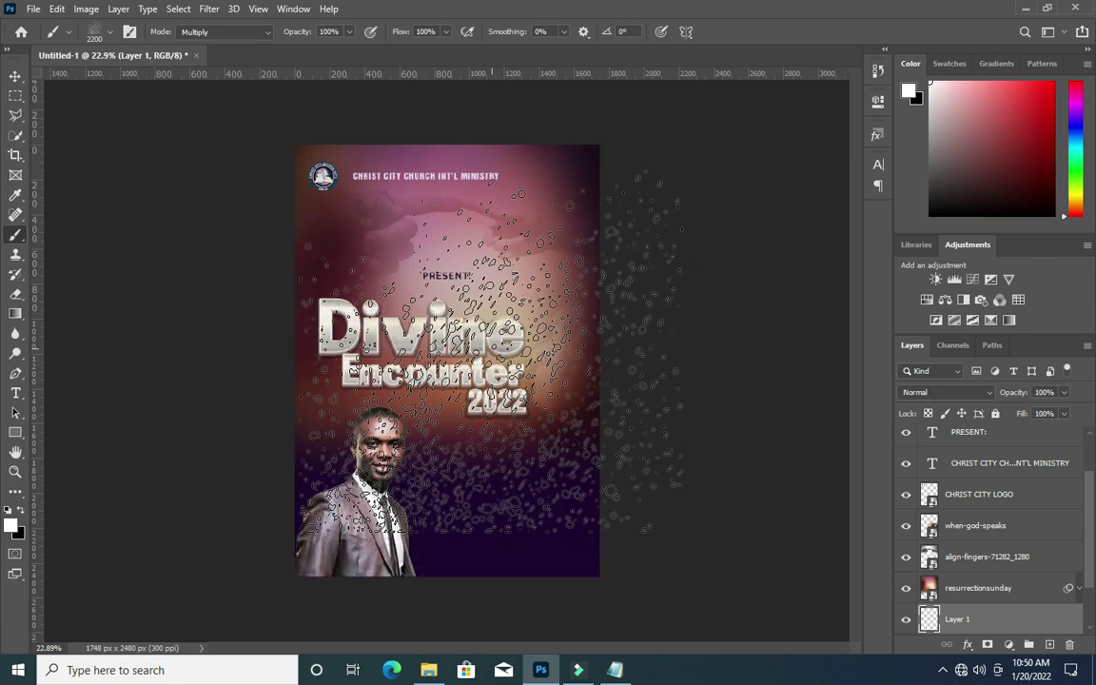
{"action": "key", "text": "bracketleft"}
{"action": "key", "text": "bracketleft"}
{"action": "key", "text": "bracketleft"}
{"action": "key", "text": "bracketleft"}
{"action": "key", "text": "bracketleft"}
{"action": "key", "text": "bracketleft"}
{"action": "key", "text": "bracketleft"}
{"action": "key", "text": "bracketleft"}
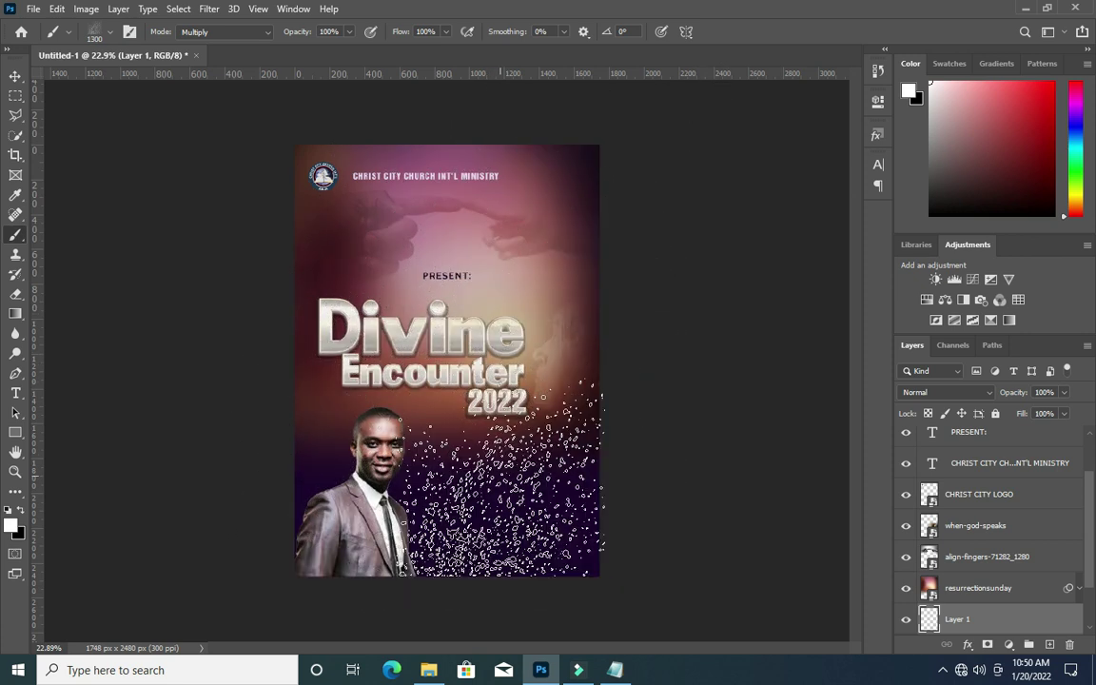
{"action": "key", "text": "bracketleft"}
{"action": "key", "text": "bracketleft"}
{"action": "key", "text": "bracketleft"}
{"action": "key", "text": "bracketleft"}
{"action": "key", "text": "bracketleft"}
{"action": "key", "text": "bracketleft"}
{"action": "key", "text": "bracketleft"}
{"action": "key", "text": "bracketleft"}
{"action": "key", "text": "bracketleft"}
{"action": "key", "text": "bracketleft"}
{"action": "key", "text": "bracketleft"}
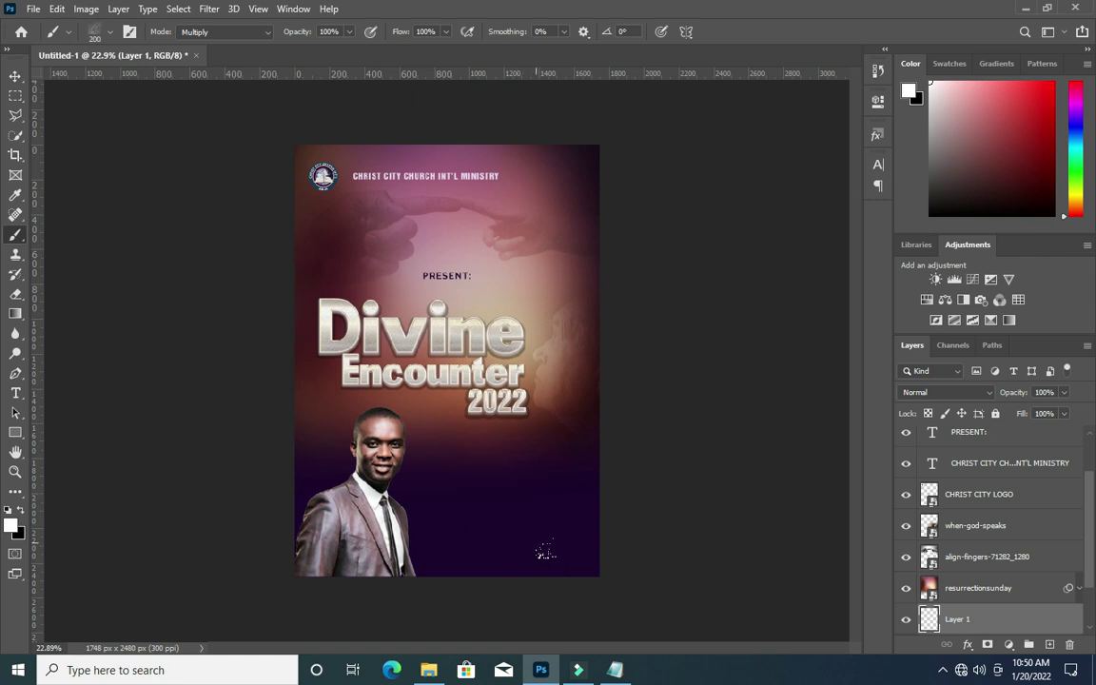
{"action": "key", "text": "bracketright"}
{"action": "key", "text": "bracketright"}
{"action": "key", "text": "bracketright"}
{"action": "key", "text": "bracketright"}
{"action": "key", "text": "bracketright"}
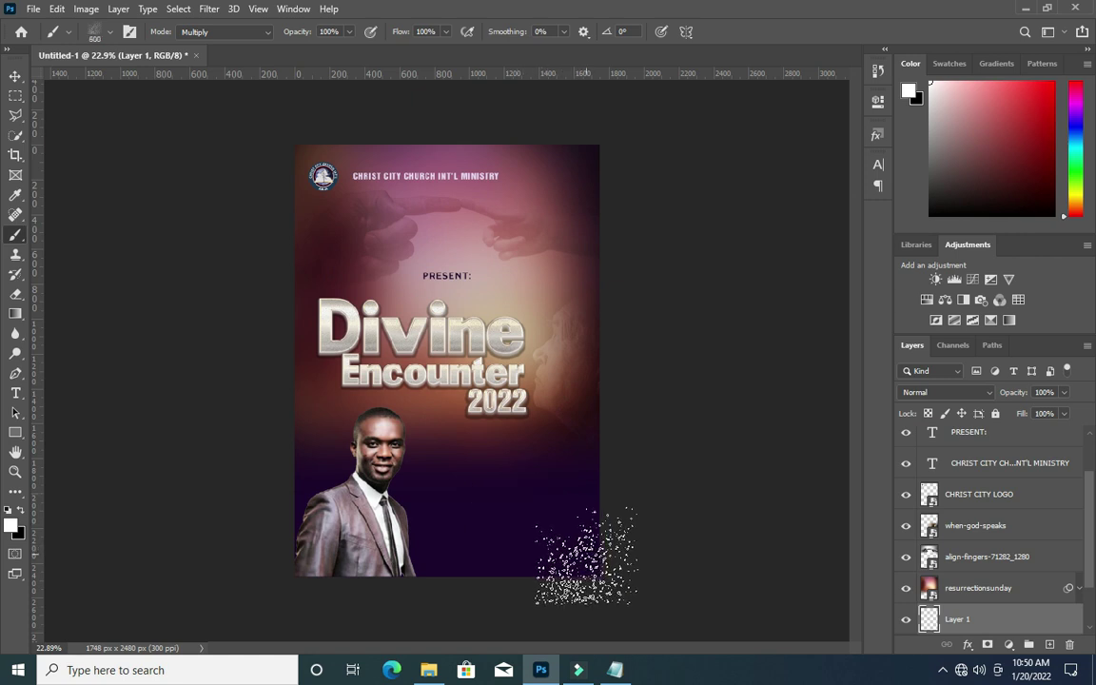
{"action": "key", "text": "bracketleft"}
Paint a white splash strip along the bottom, undo the stray part, and angle the brush 180°.
{"action": "mouse_move", "coordinate": [590, 556]}
{"action": "left_mouse_down"}
{"action": "mouse_move", "coordinate": [291, 567]}
{"action": "mouse_move", "coordinate": [644, 560]}
{"action": "mouse_move", "coordinate": [441, 562]}
{"action": "mouse_move", "coordinate": [453, 545]}
{"action": "mouse_move", "coordinate": [584, 552]}
{"action": "mouse_move", "coordinate": [368, 560]}
{"action": "mouse_move", "coordinate": [295, 581]}
{"action": "mouse_move", "coordinate": [365, 590]}
{"action": "mouse_move", "coordinate": [569, 552]}
{"action": "mouse_move", "coordinate": [345, 595]}
{"action": "left_mouse_up"}
{"action": "key", "text": "ctrl+z"}
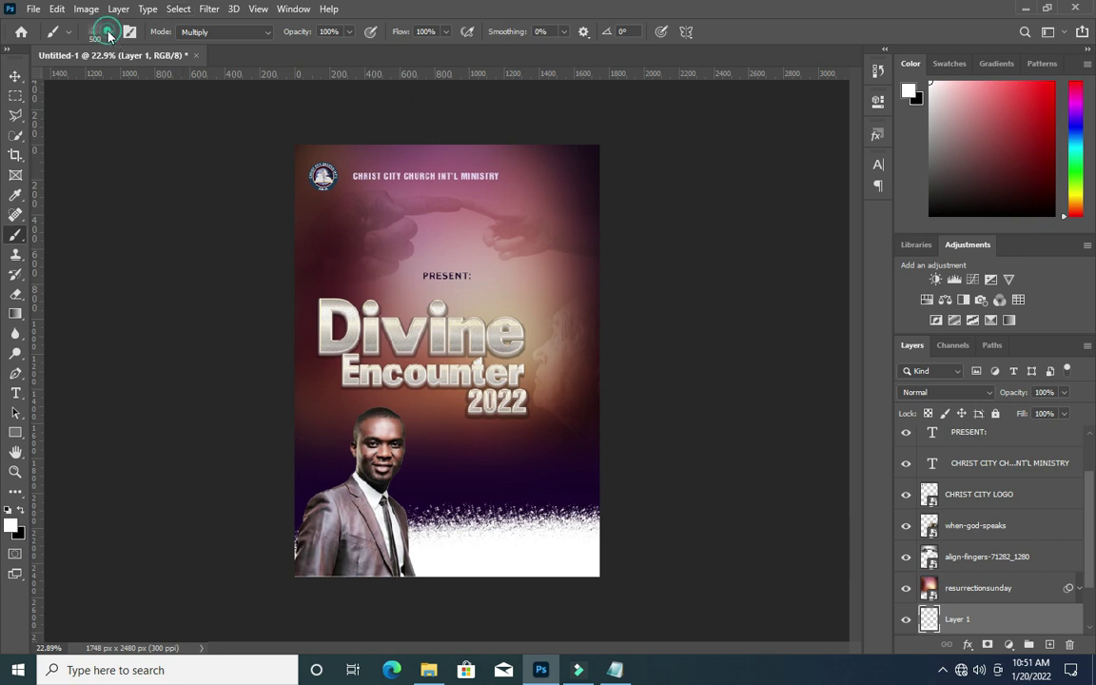
{"action": "left_click", "coordinate": [108, 32]}
{"action": "mouse_move", "coordinate": [59, 75]}
{"action": "left_mouse_down"}
{"action": "mouse_move", "coordinate": [48, 67]}
{"action": "mouse_move", "coordinate": [34, 91]}
{"action": "left_mouse_up"}
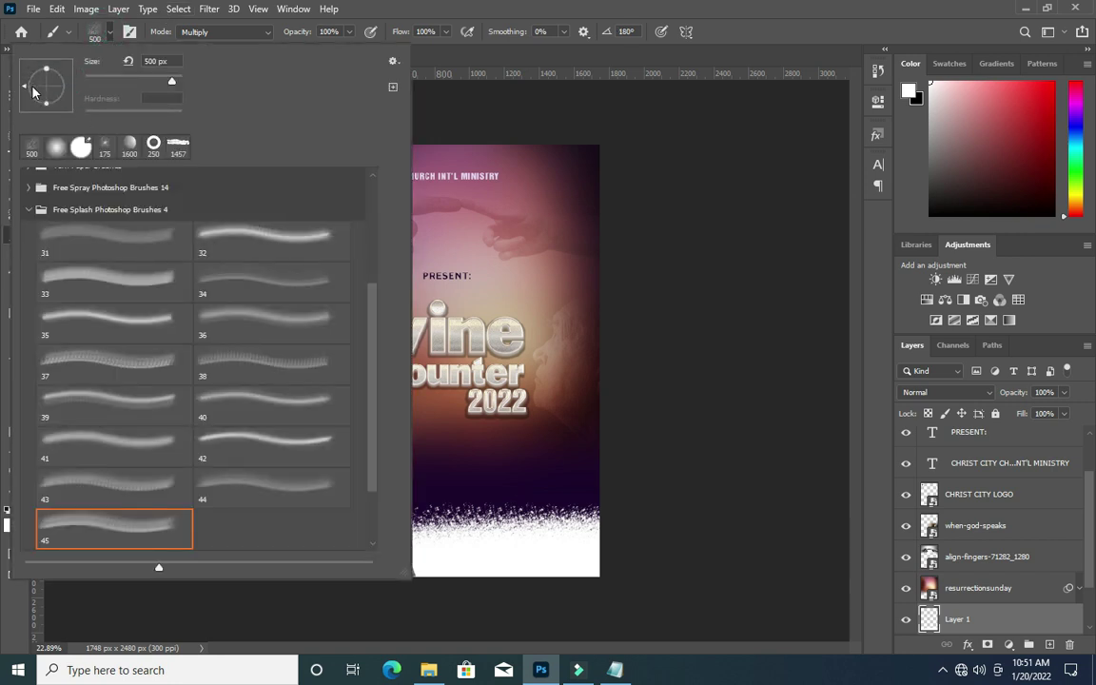
{"action": "left_click", "coordinate": [107, 35]}
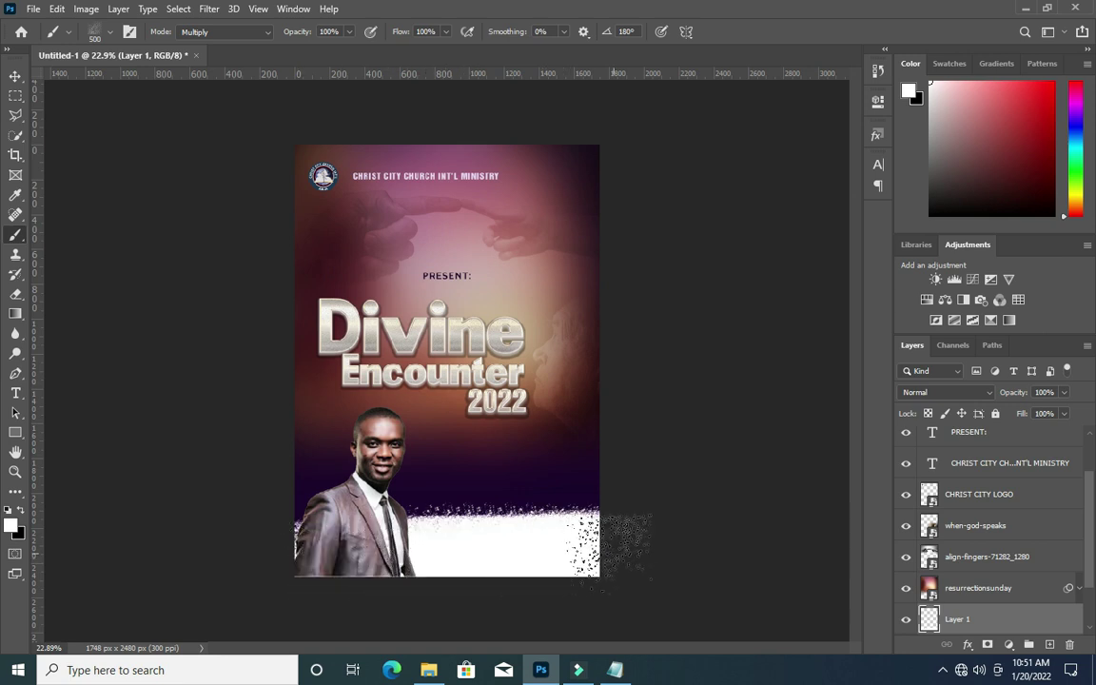
Free-transform the splash strip: lower its top, tilt it −3.55°, enlarge it and shift it left.
{"action": "left_click", "coordinate": [15, 75]}
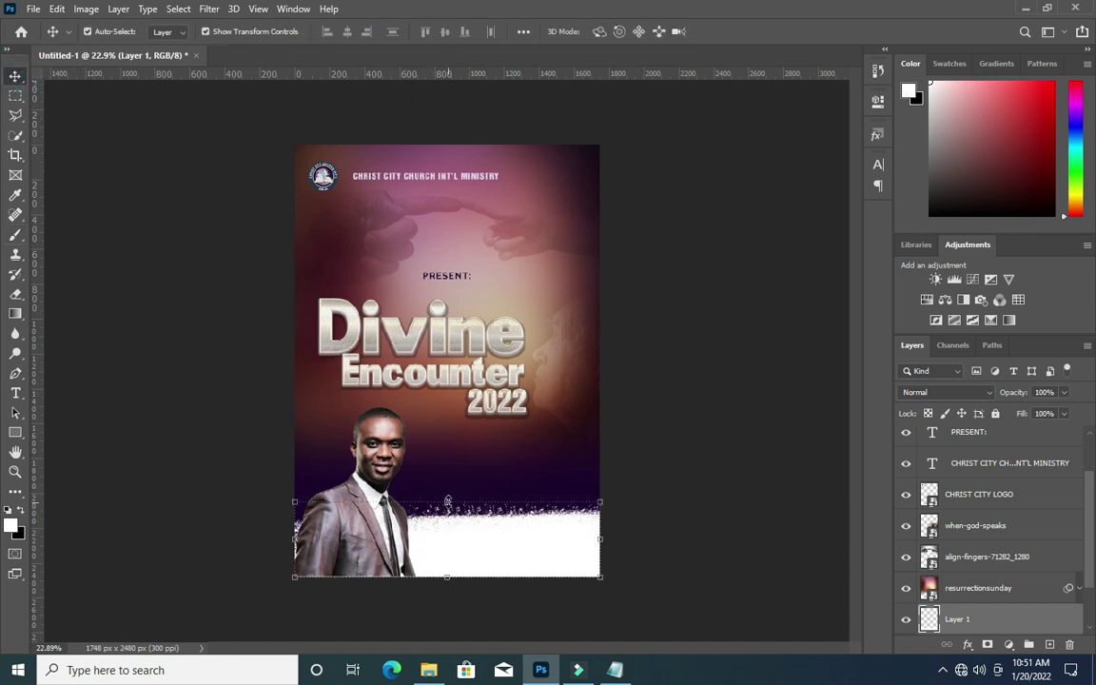
{"action": "left_click_drag", "start_coordinate": [447, 501], "coordinate": [449, 507]}
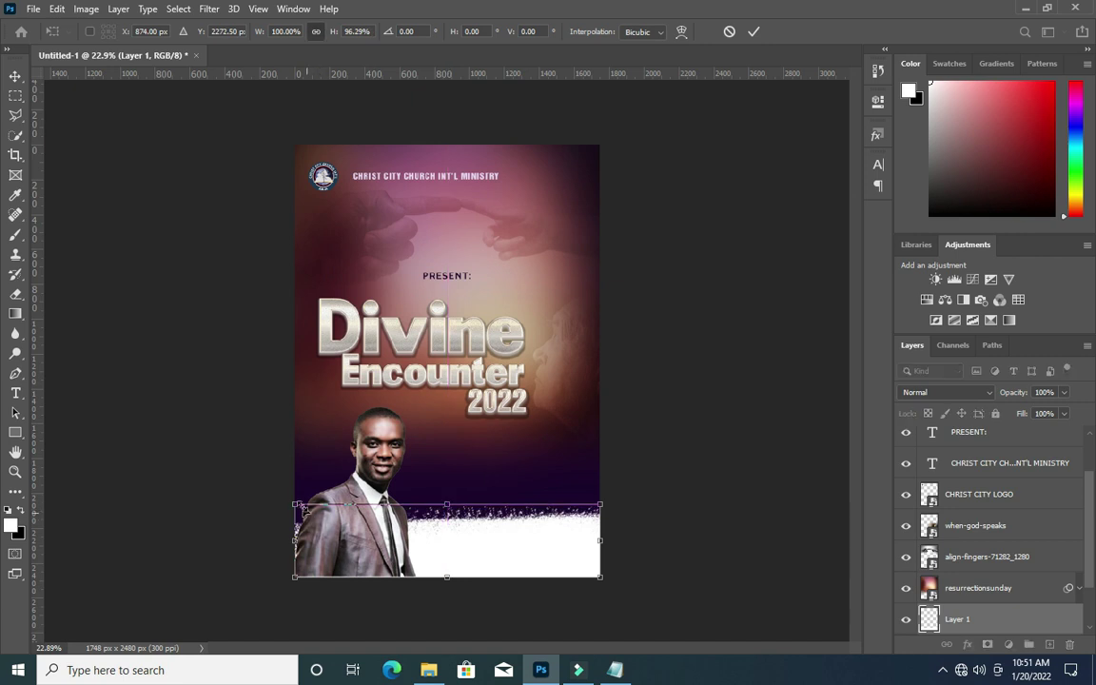
{"action": "left_click_drag", "start_coordinate": [283, 501], "coordinate": [275, 507]}
{"action": "left_click_drag", "start_coordinate": [616, 576], "coordinate": [670, 593]}
{"action": "left_click_drag", "start_coordinate": [530, 553], "coordinate": [502, 550]}
{"action": "left_click", "coordinate": [754, 31]}
Fit the whole flyer in view and bring up the Notepad event notes.
{"action": "key", "text": "ctrl+0"}
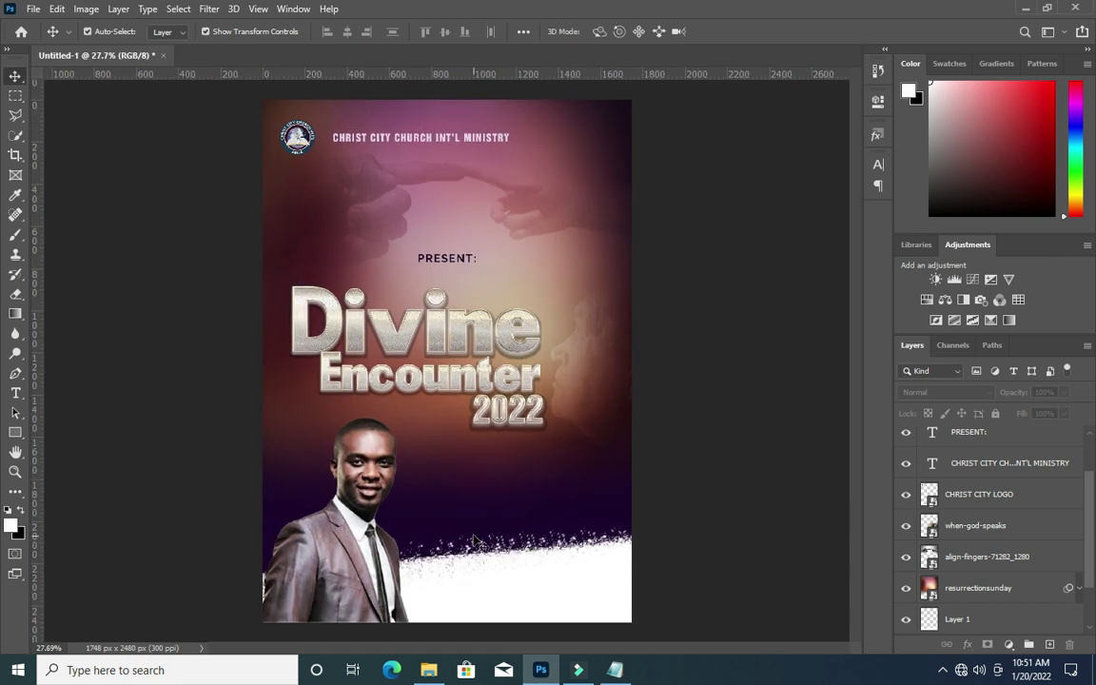
{"action": "scroll", "coordinate": [440, 514], "scroll_direction": "down", "scroll_amount": 1}
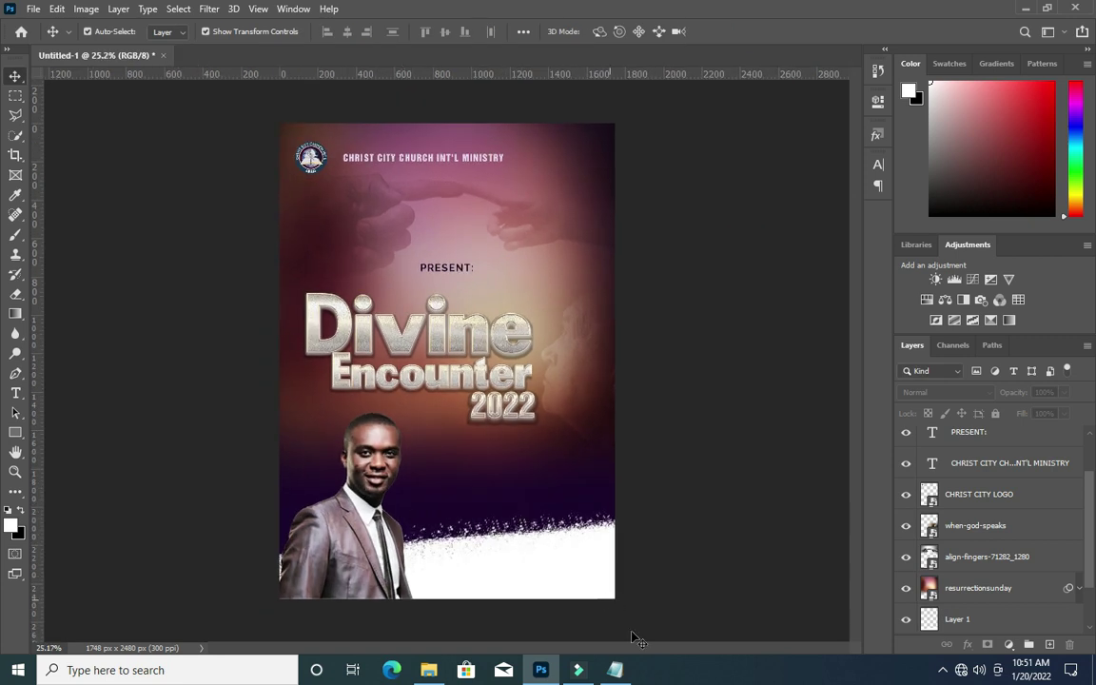
{"action": "left_click", "coordinate": [615, 670]}
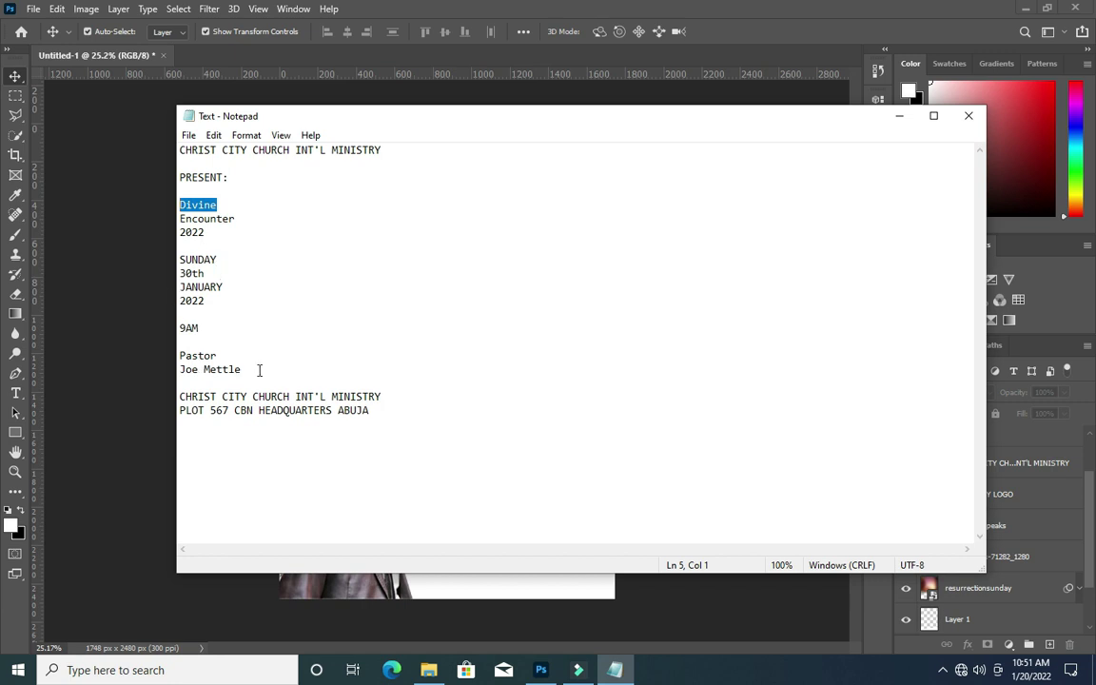
Select the Pastor and name lines in the event notes, then minimize Notepad.
{"action": "left_click_drag", "start_coordinate": [245, 369], "coordinate": [180, 356]}
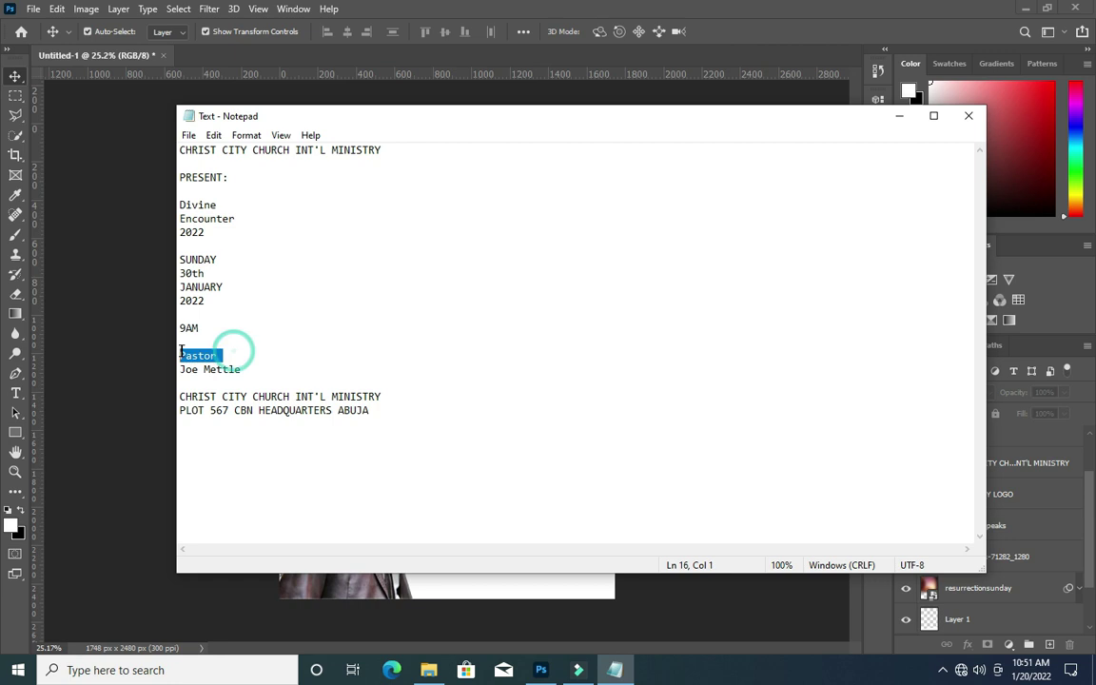
{"action": "left_click_drag", "start_coordinate": [248, 369], "coordinate": [181, 356]}
{"action": "left_click", "coordinate": [250, 355]}
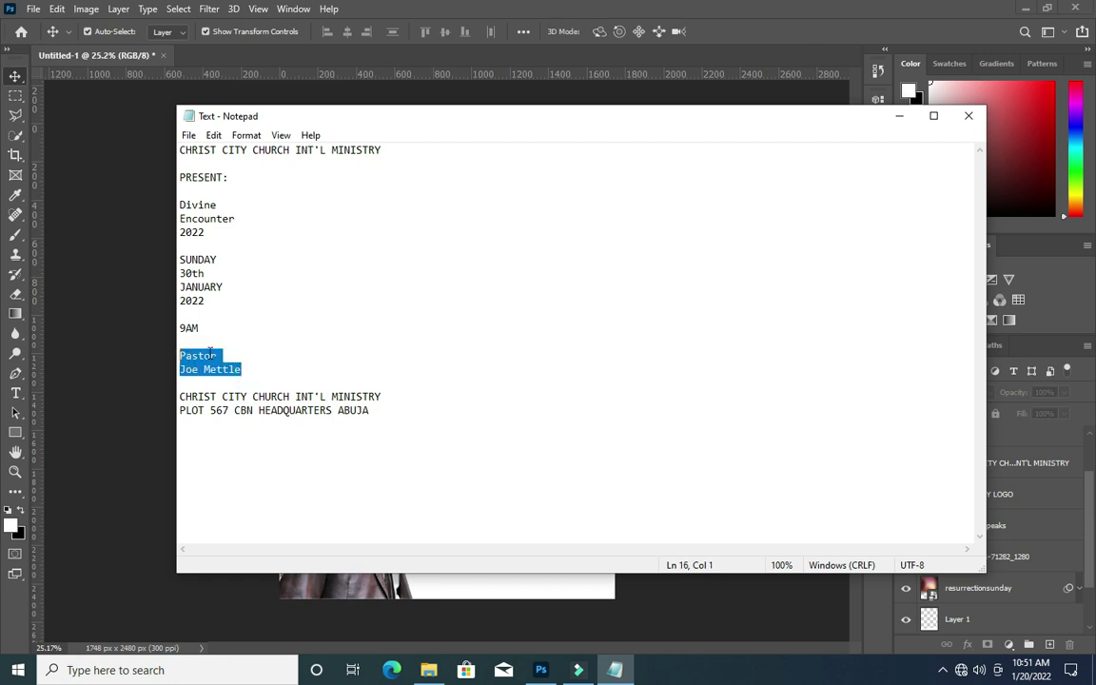
{"action": "left_click", "coordinate": [899, 115]}
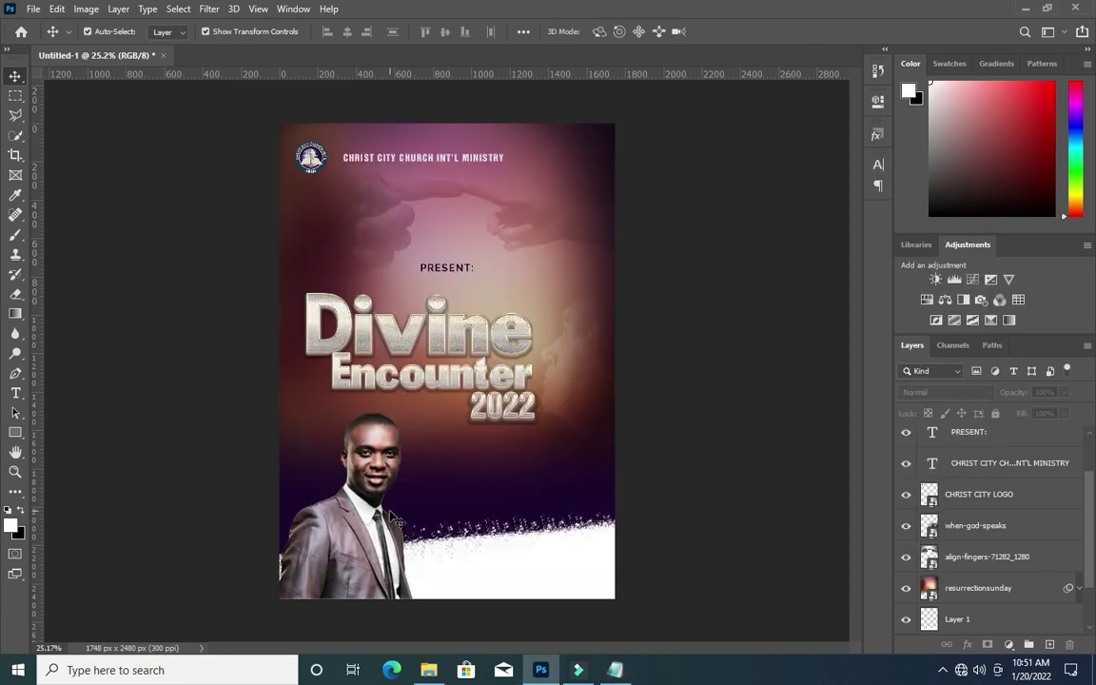
Create the pastor caption text beside the portrait and make it white.
{"action": "key", "text": "t"}
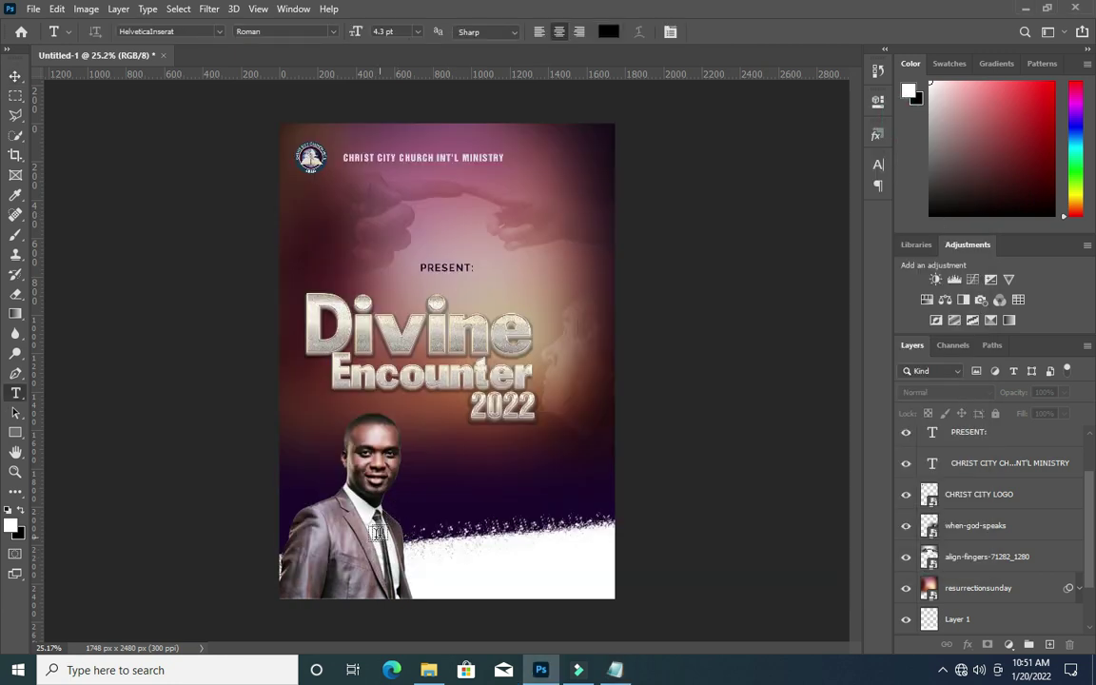
{"action": "scroll", "coordinate": [382, 509], "scroll_direction": "up", "scroll_amount": 2}
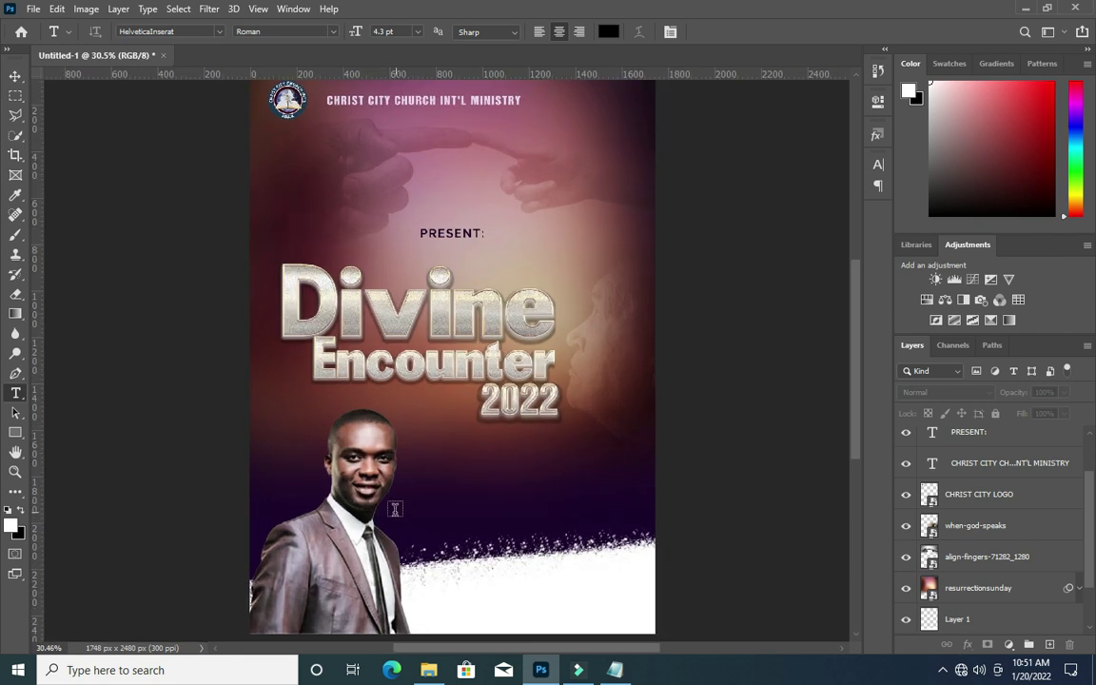
{"action": "left_click", "coordinate": [401, 507]}
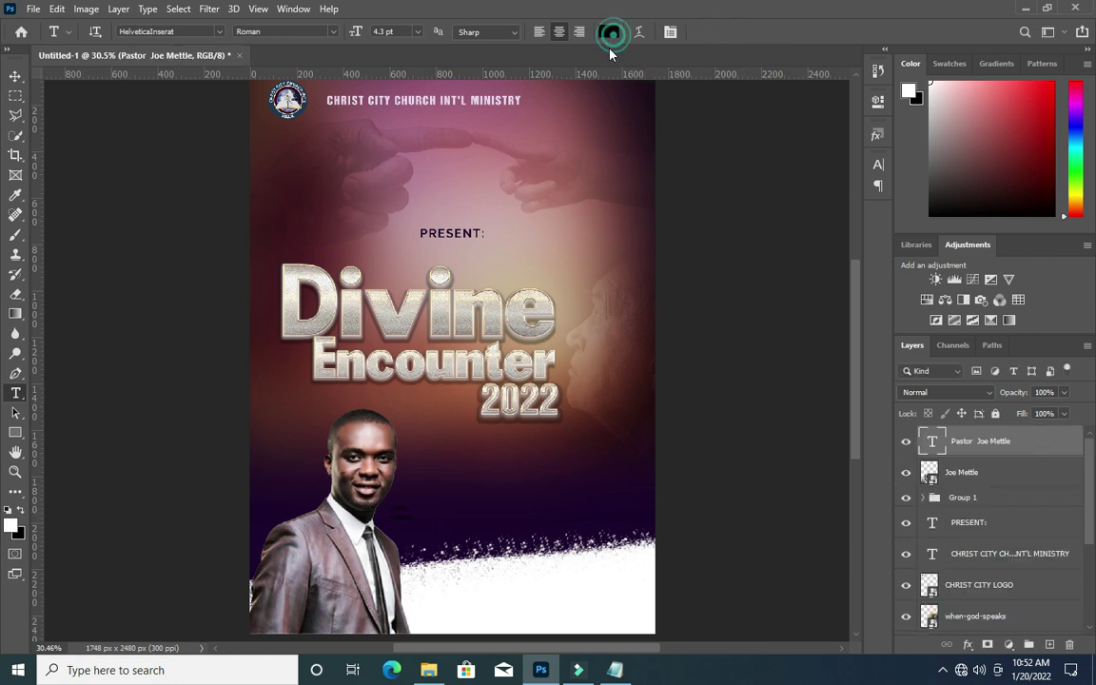
{"action": "left_click", "coordinate": [612, 33]}
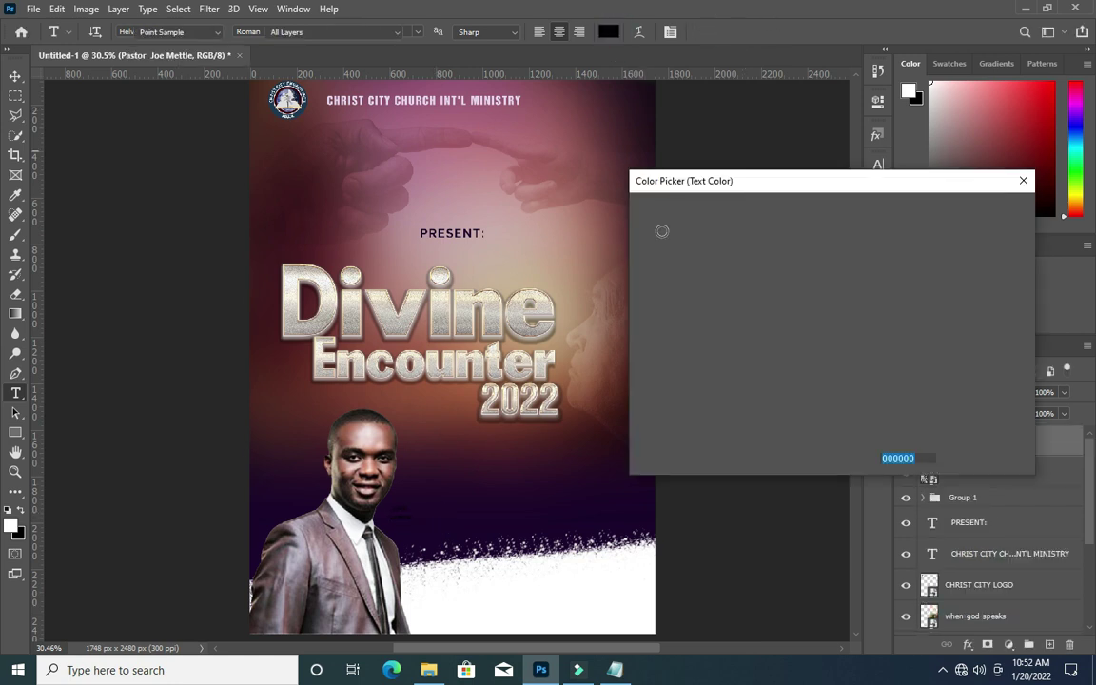
{"action": "left_click", "coordinate": [963, 211]}
Scale the caption up to about 274.65% beside the portrait.
{"action": "left_click", "coordinate": [20, 76]}
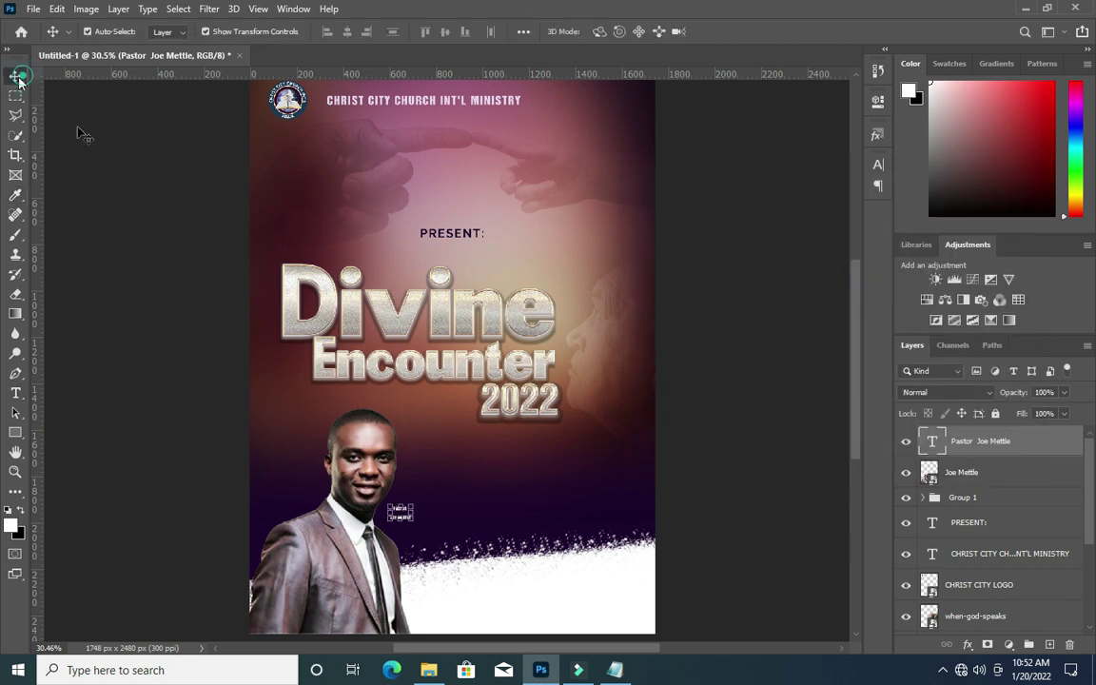
{"action": "scroll", "coordinate": [409, 524], "scroll_direction": "up", "scroll_amount": 5}
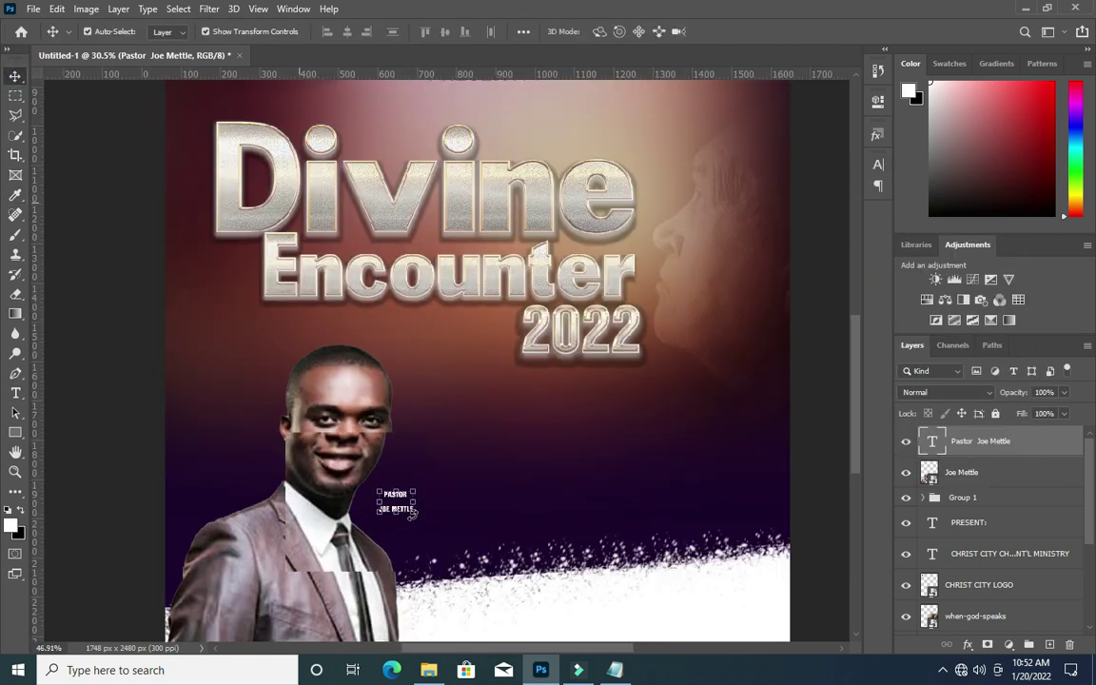
{"action": "left_click_drag", "start_coordinate": [413, 511], "coordinate": [431, 523]}
{"action": "left_click_drag", "start_coordinate": [493, 563], "coordinate": [410, 496]}
{"action": "left_click", "coordinate": [753, 31]}
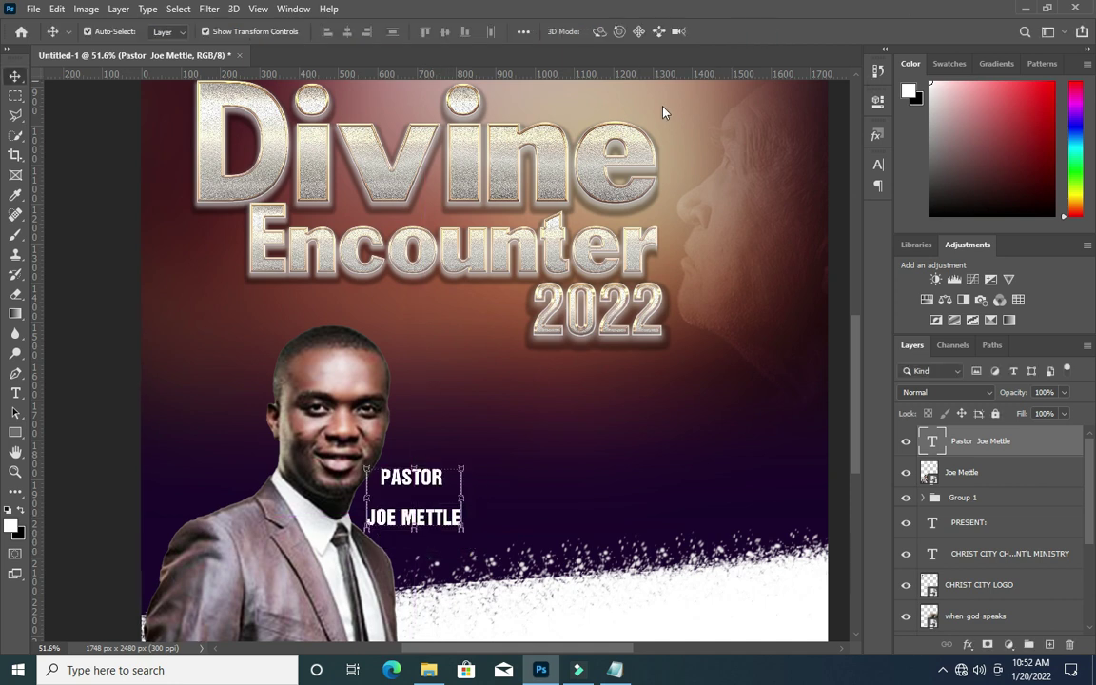
{"action": "key", "text": "t"}
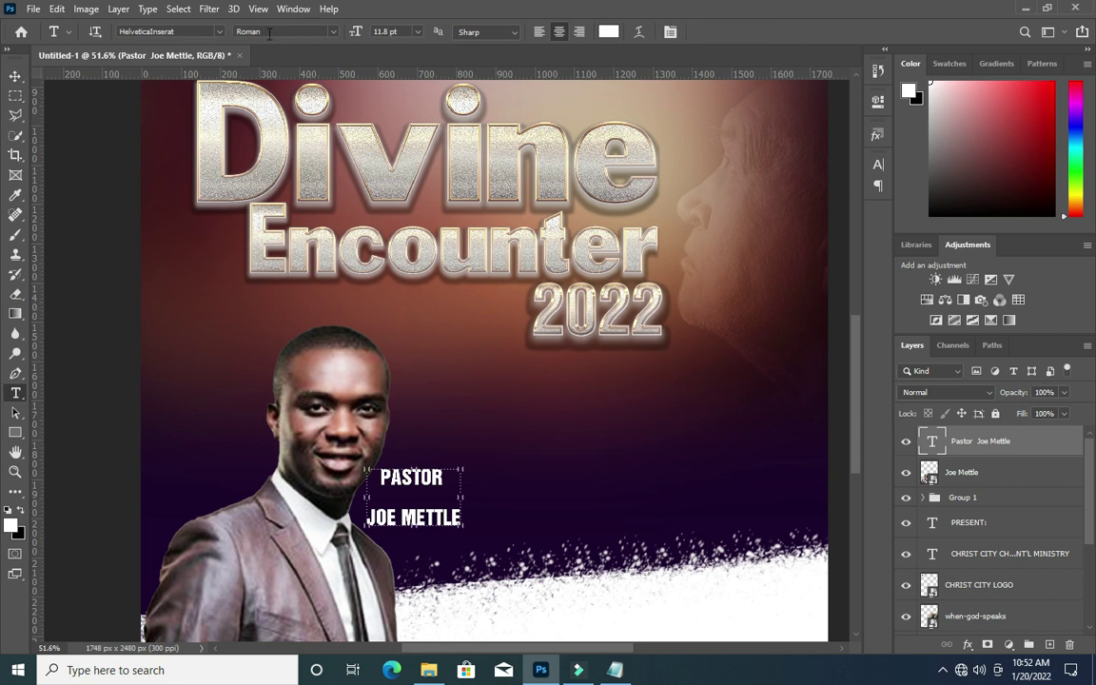
Set the caption font to Raleway Bold.
{"action": "left_click", "coordinate": [222, 33]}
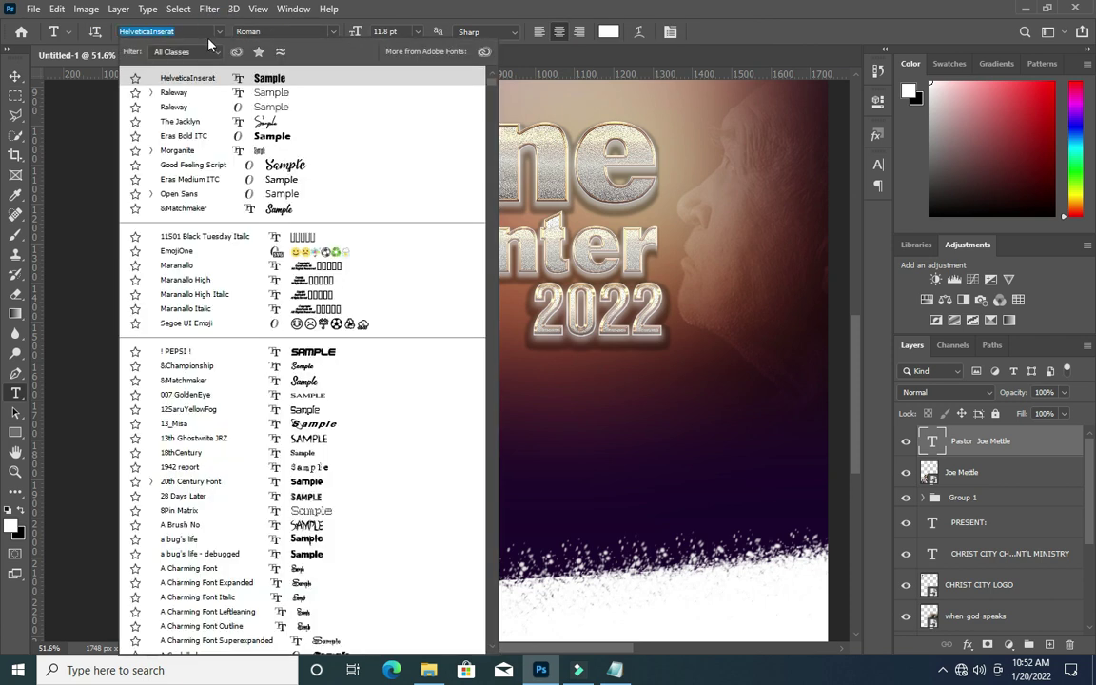
{"action": "left_click", "coordinate": [181, 96]}
{"action": "left_click", "coordinate": [334, 32]}
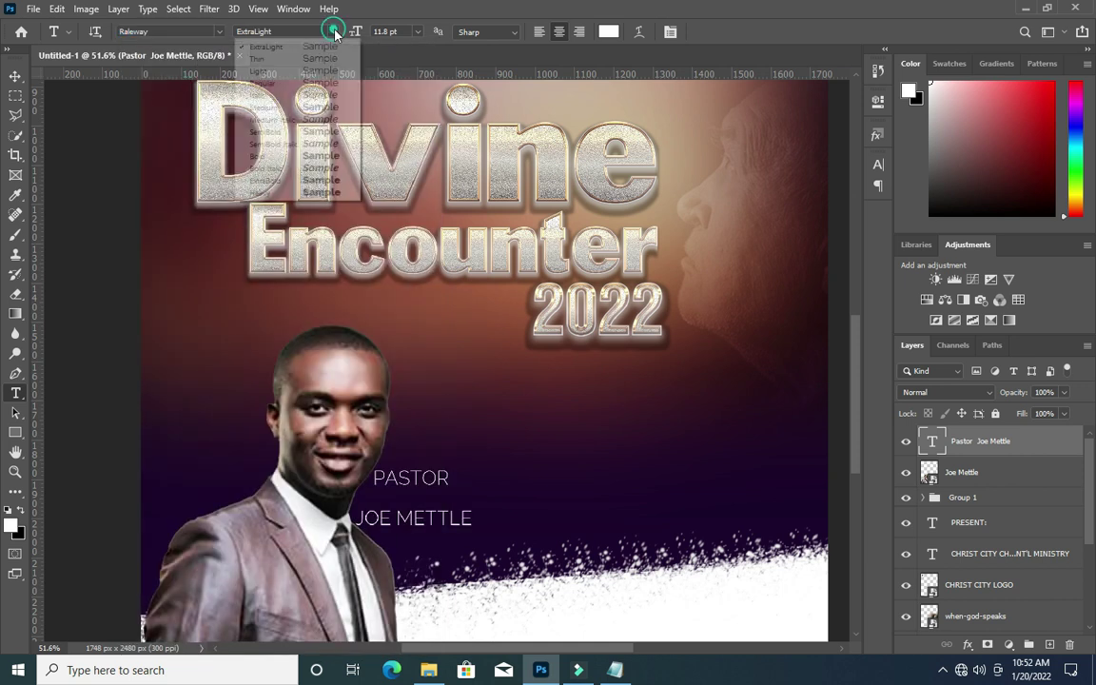
{"action": "left_click", "coordinate": [288, 158]}
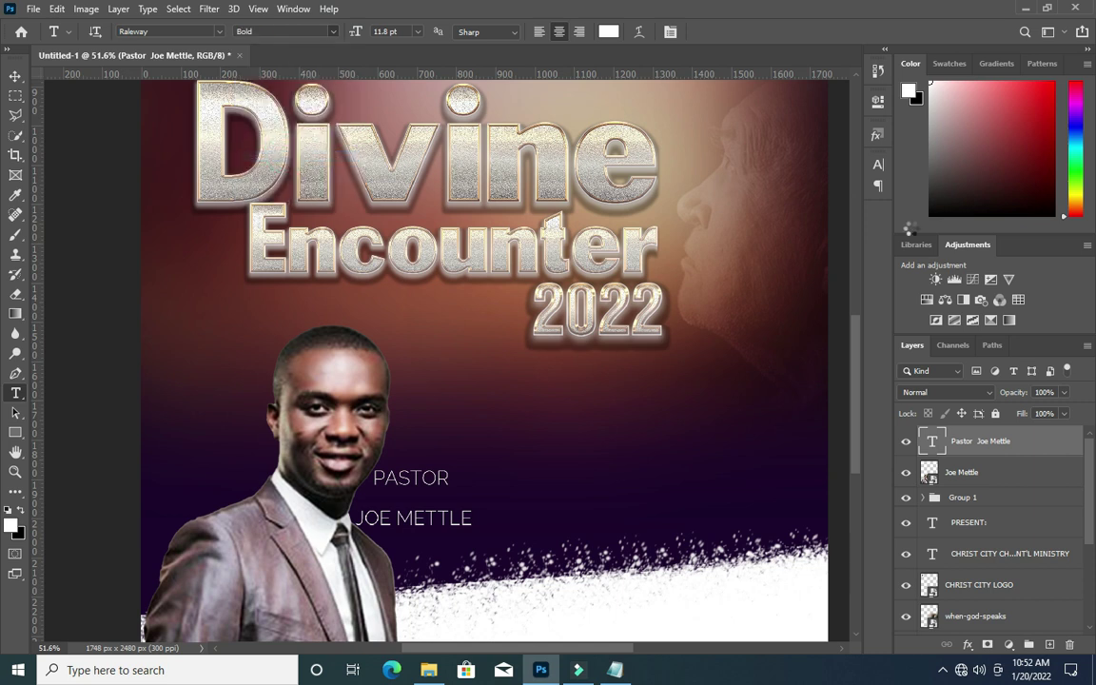
Turn off All Caps and tighten the caption's leading to 12 pt.
{"action": "left_click", "coordinate": [878, 165]}
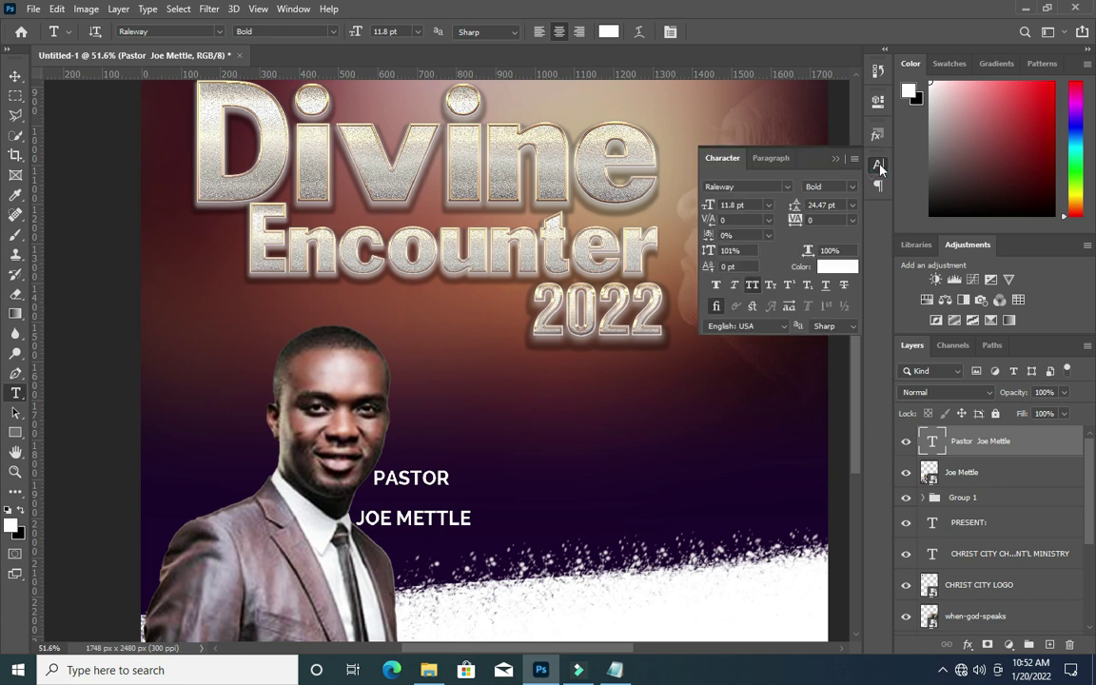
{"action": "left_click", "coordinate": [753, 286]}
{"action": "left_click", "coordinate": [836, 158]}
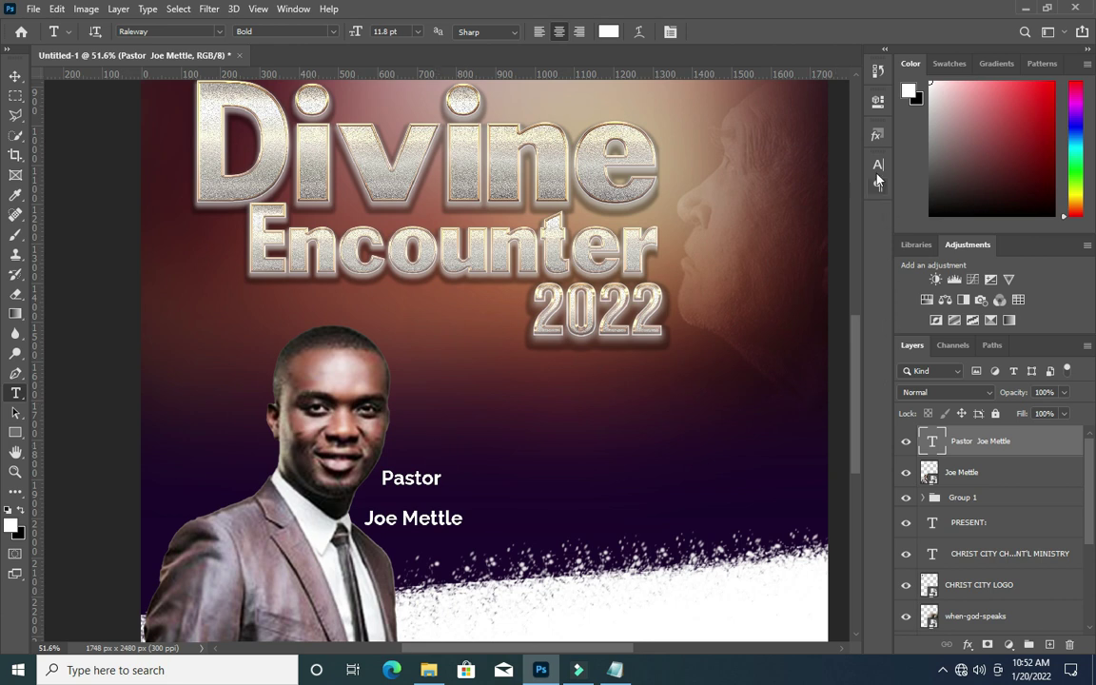
{"action": "left_click", "coordinate": [879, 166]}
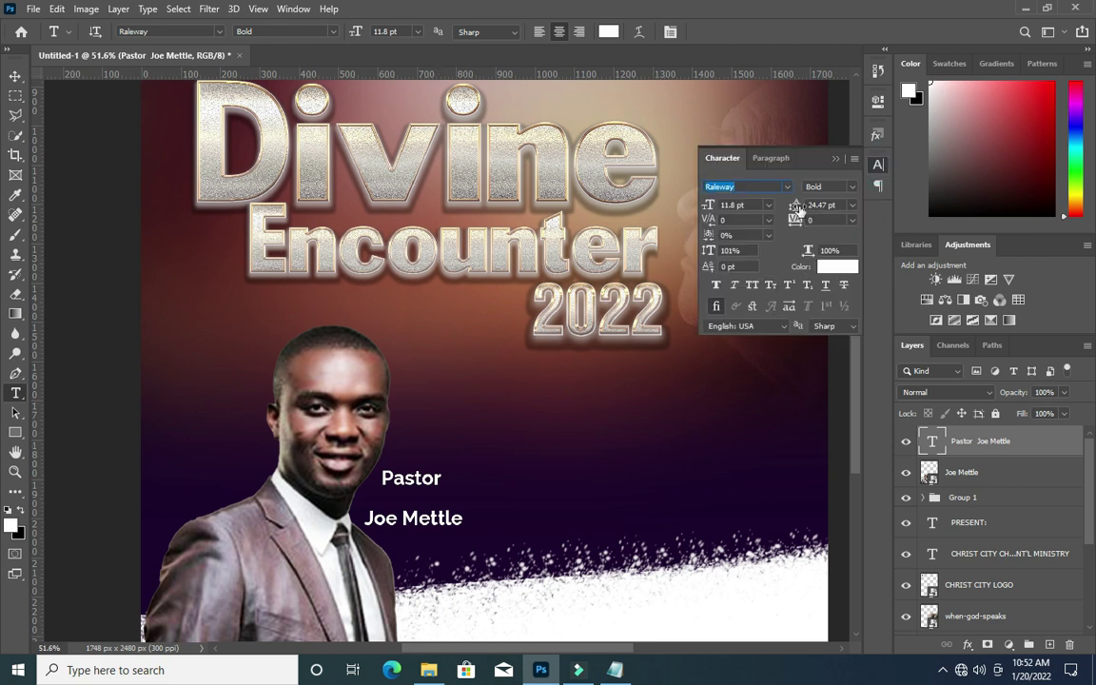
{"action": "left_click_drag", "start_coordinate": [794, 207], "coordinate": [783, 206]}
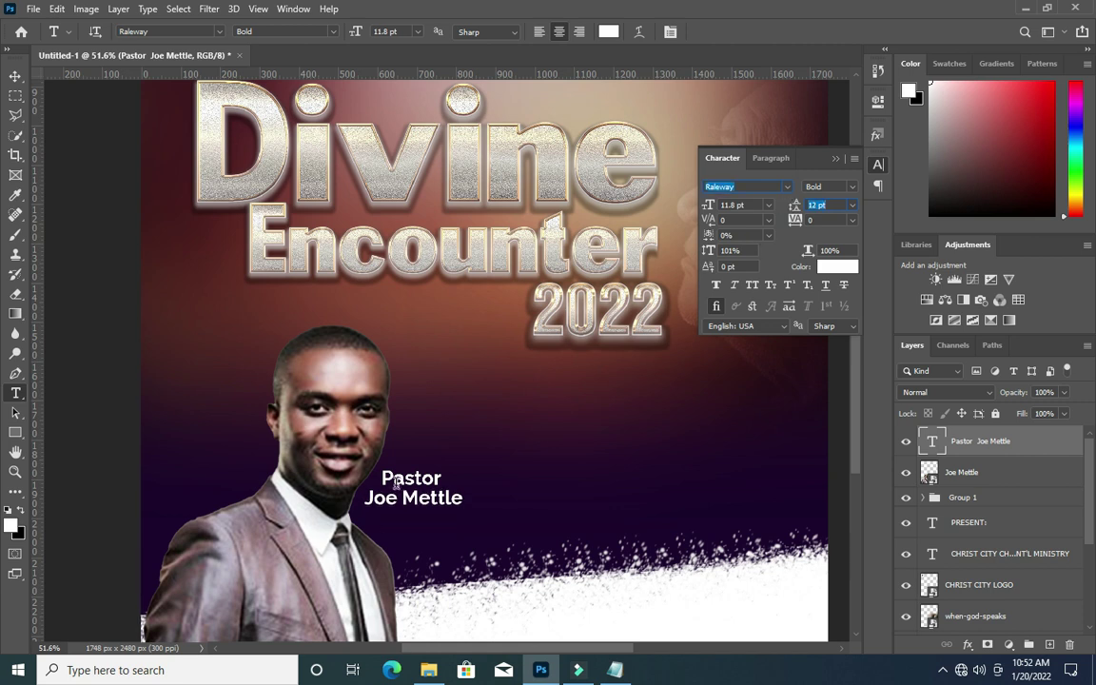
{"action": "left_click_drag", "start_coordinate": [382, 479], "coordinate": [438, 477]}
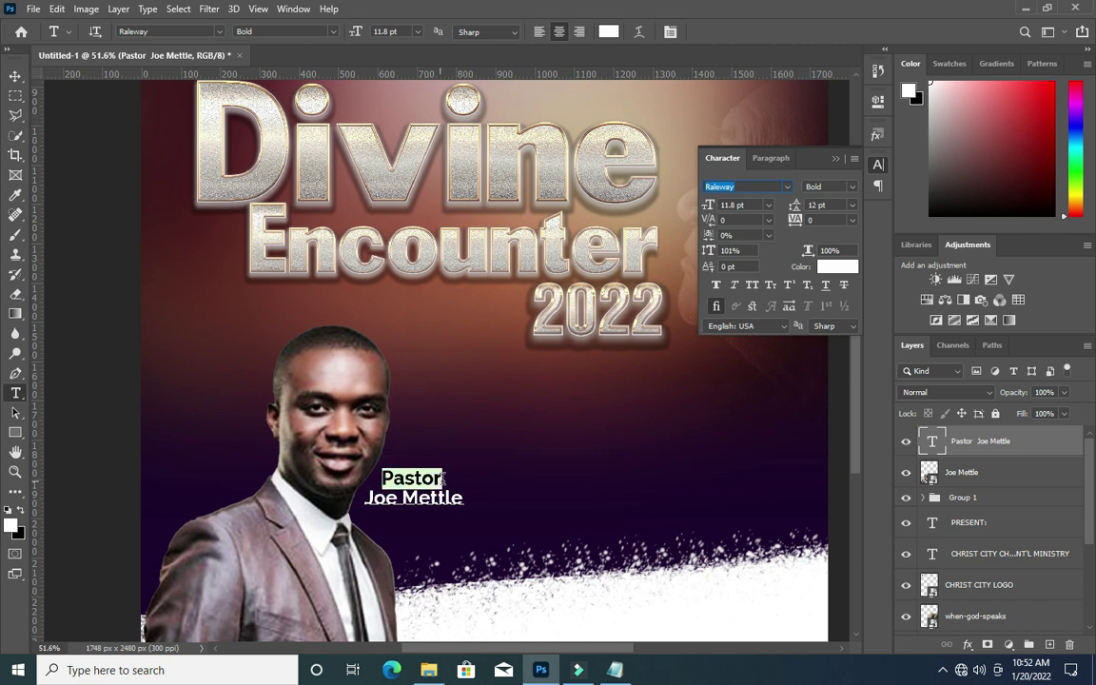
Colour the selected word Pastor gold #f2b101 and commit the text edit.
{"action": "left_click", "coordinate": [838, 267]}
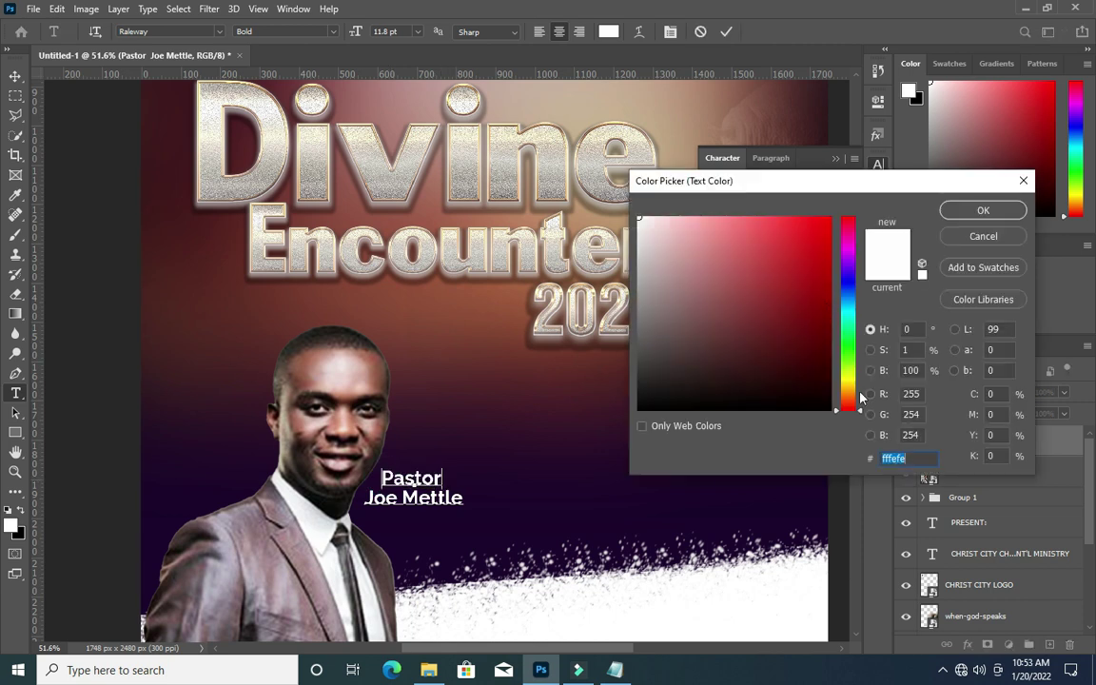
{"action": "left_click", "coordinate": [849, 387]}
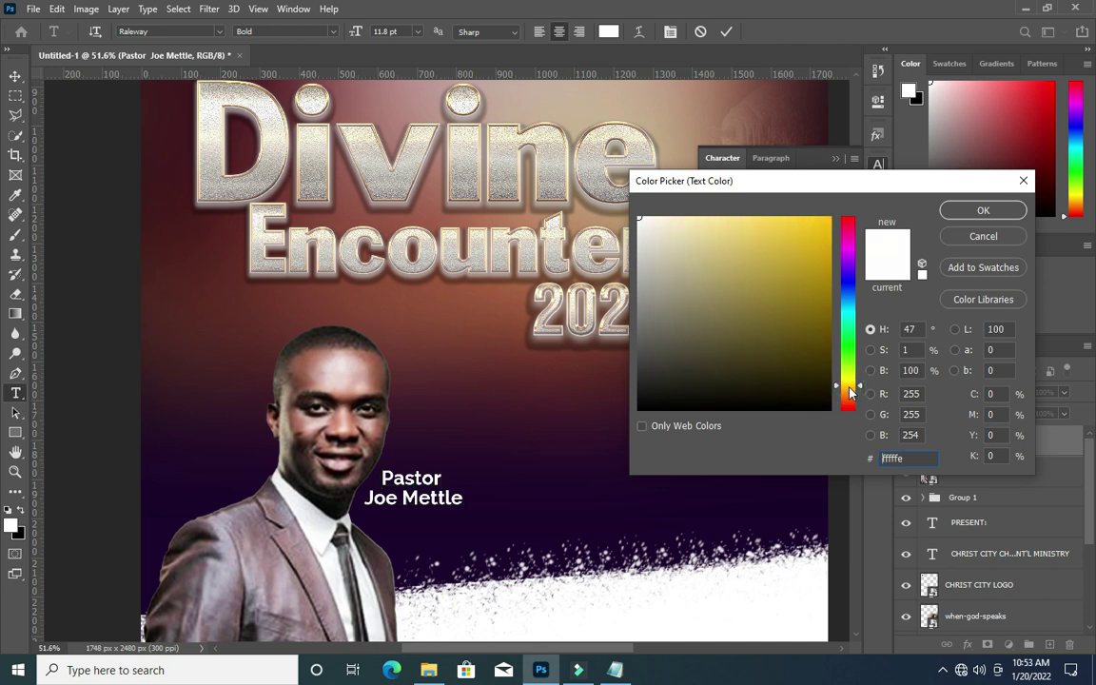
{"action": "left_click_drag", "start_coordinate": [797, 219], "coordinate": [831, 226]}
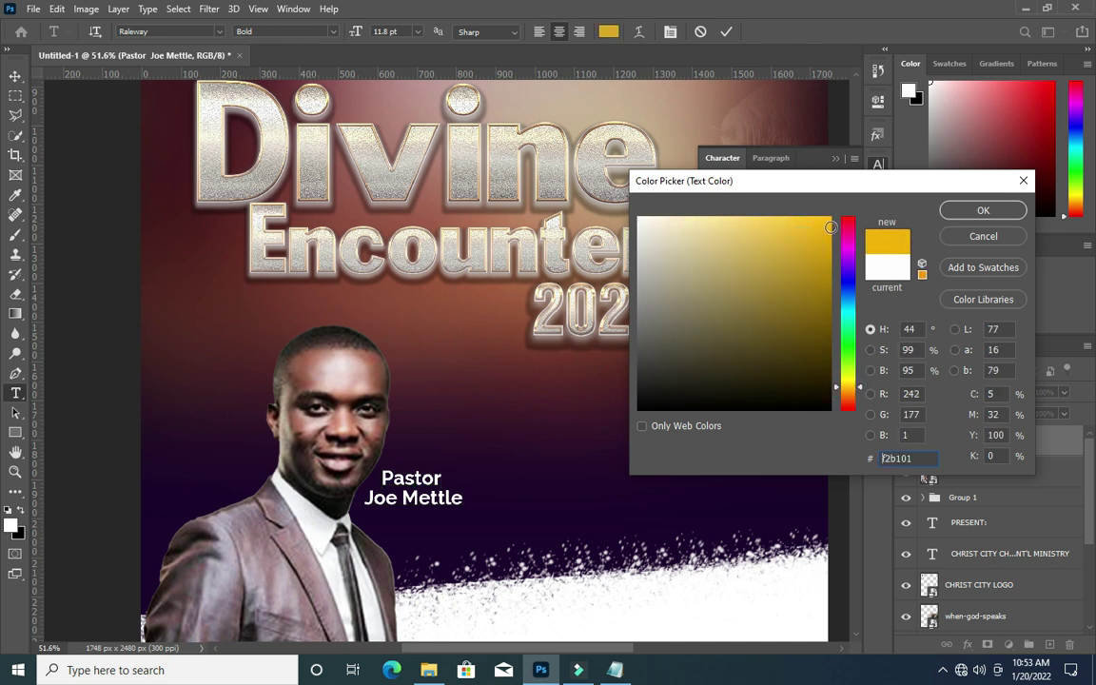
{"action": "left_click", "coordinate": [1010, 219]}
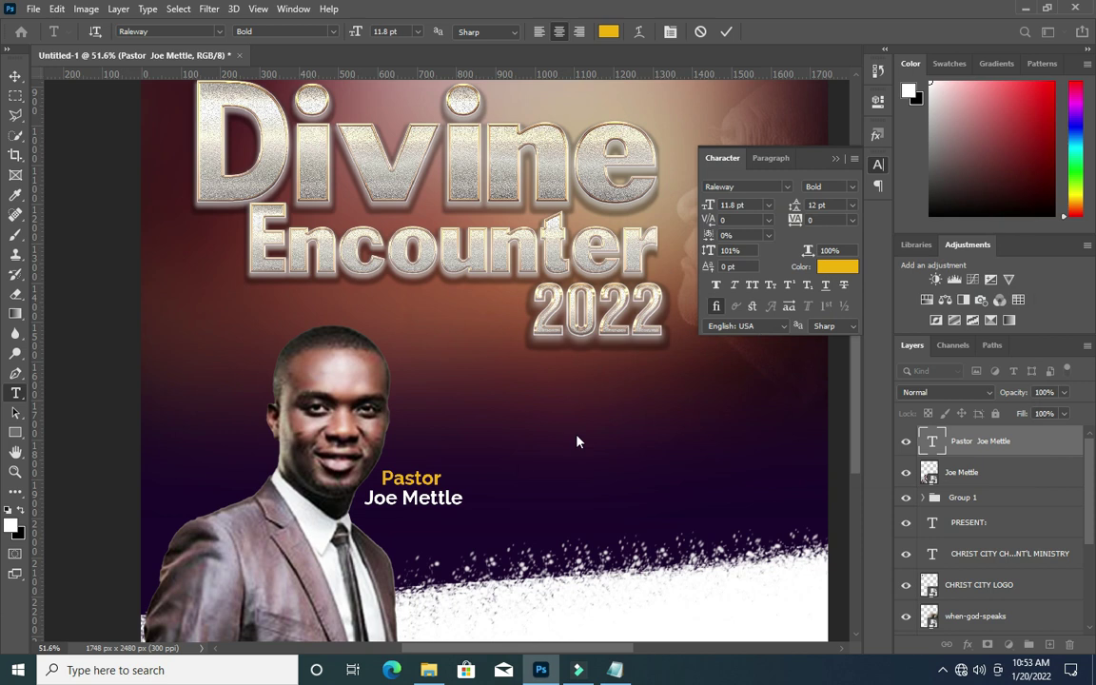
{"action": "left_click", "coordinate": [727, 34]}
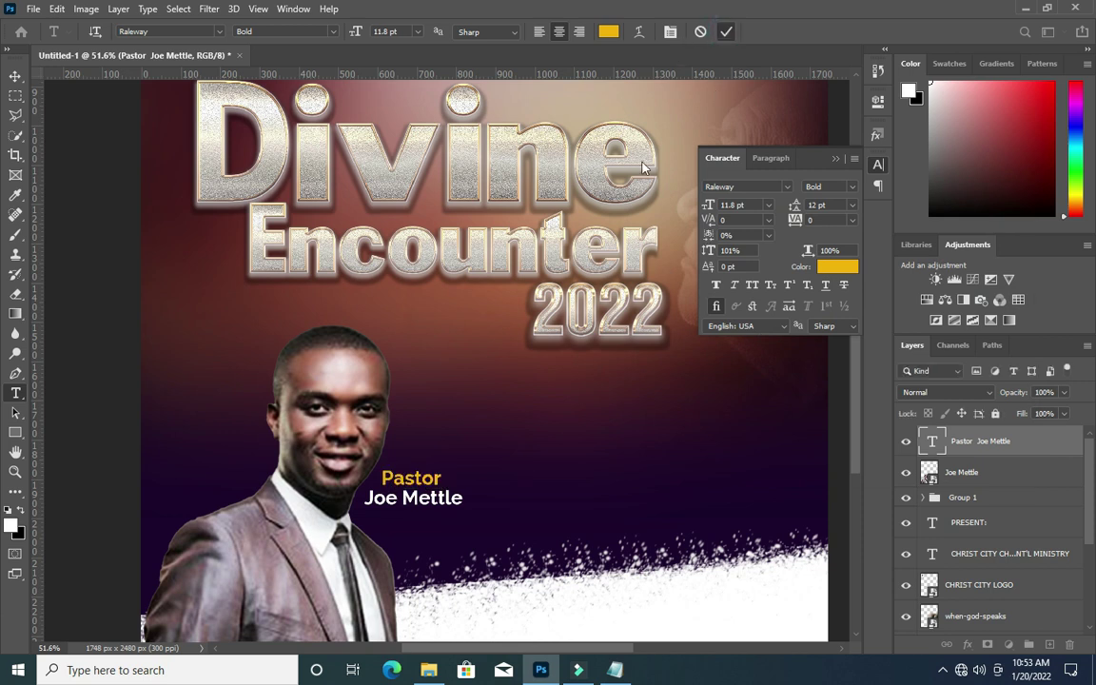
{"action": "left_click", "coordinate": [682, 165]}
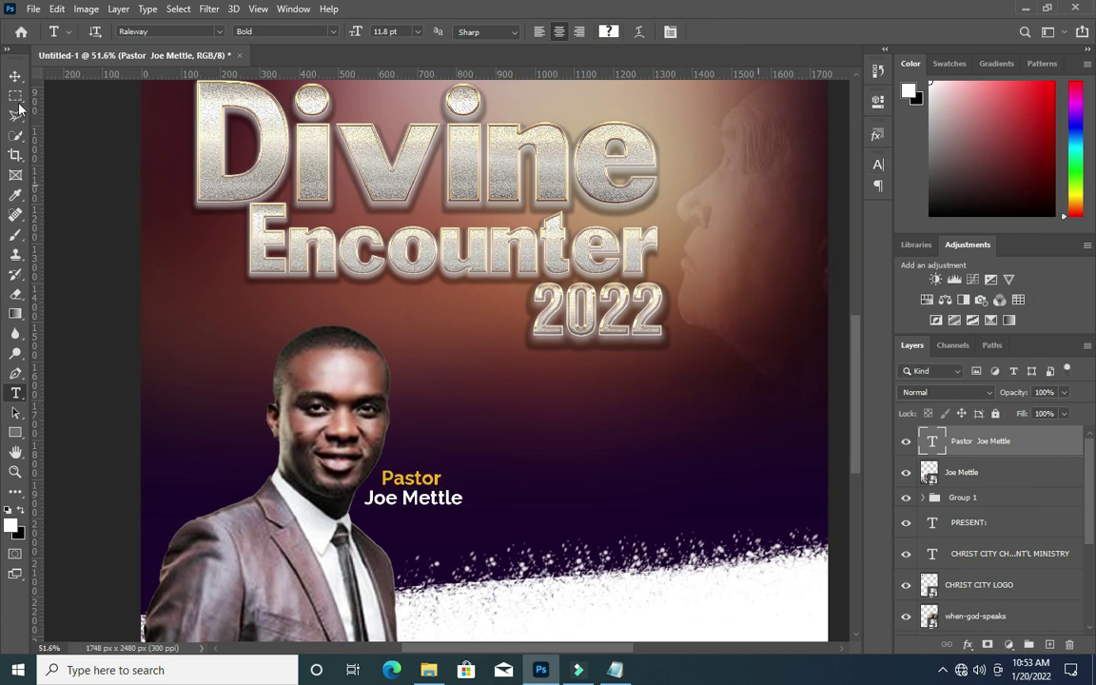
{"action": "left_click", "coordinate": [15, 78]}
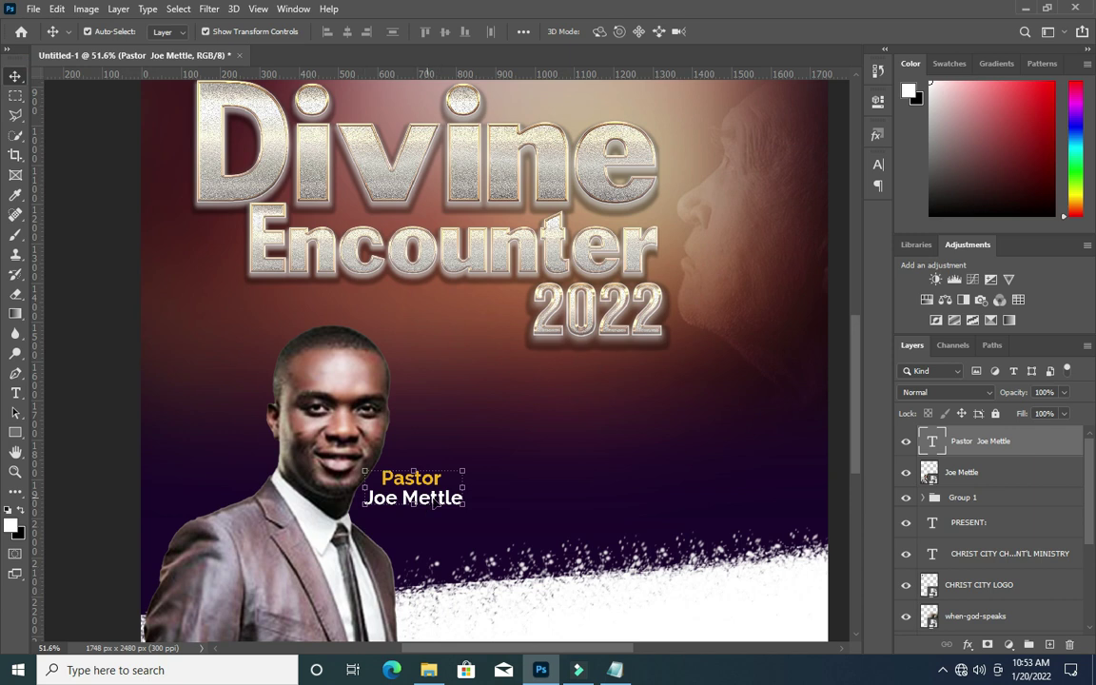
{"action": "scroll", "coordinate": [442, 481], "scroll_direction": "down", "scroll_amount": 3}
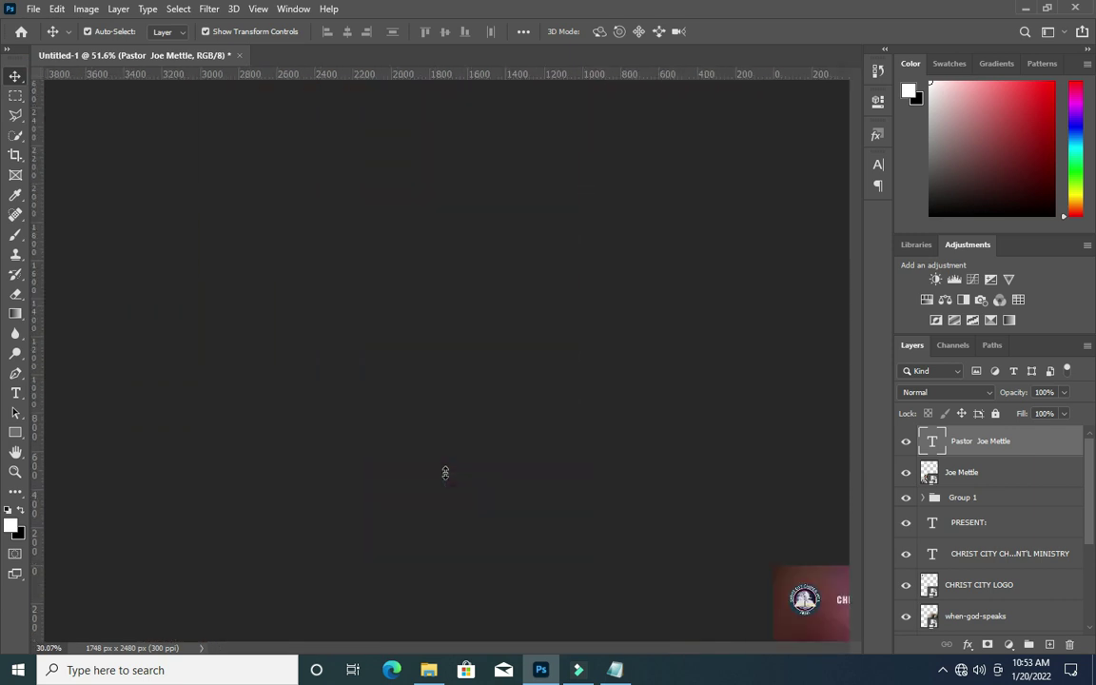
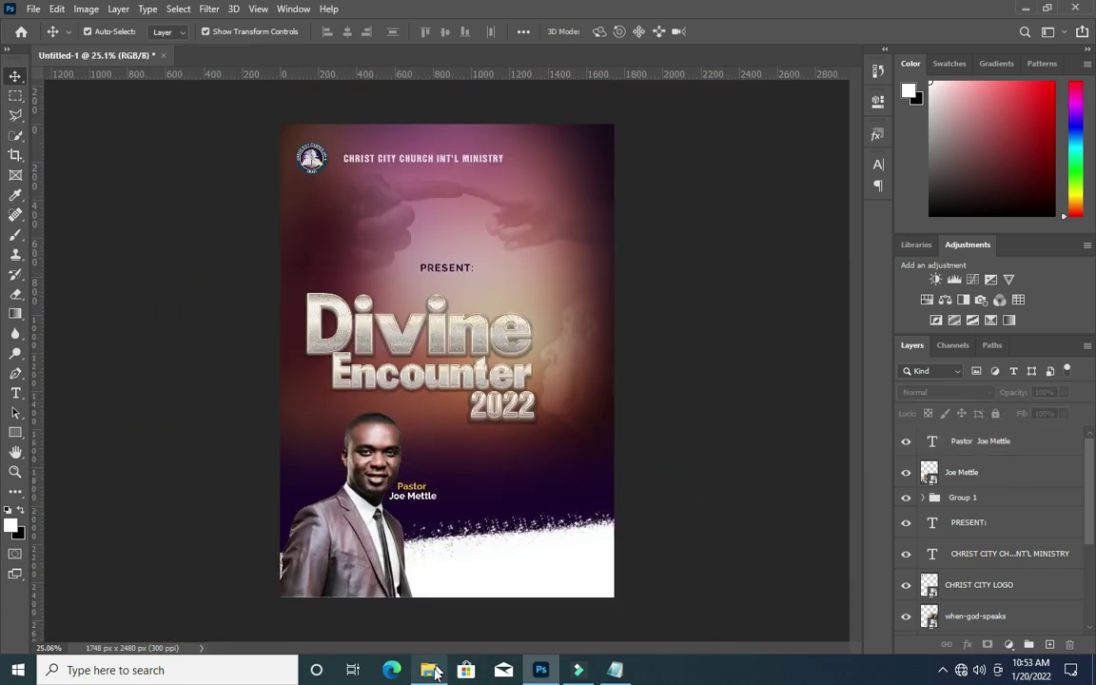
Place the Calendar image onto the flyer, shrink it and move it below the 2022 title.
{"action": "key", "text": "alt+Tab"}
{"action": "left_click_drag", "start_coordinate": [697, 286], "coordinate": [636, 599]}
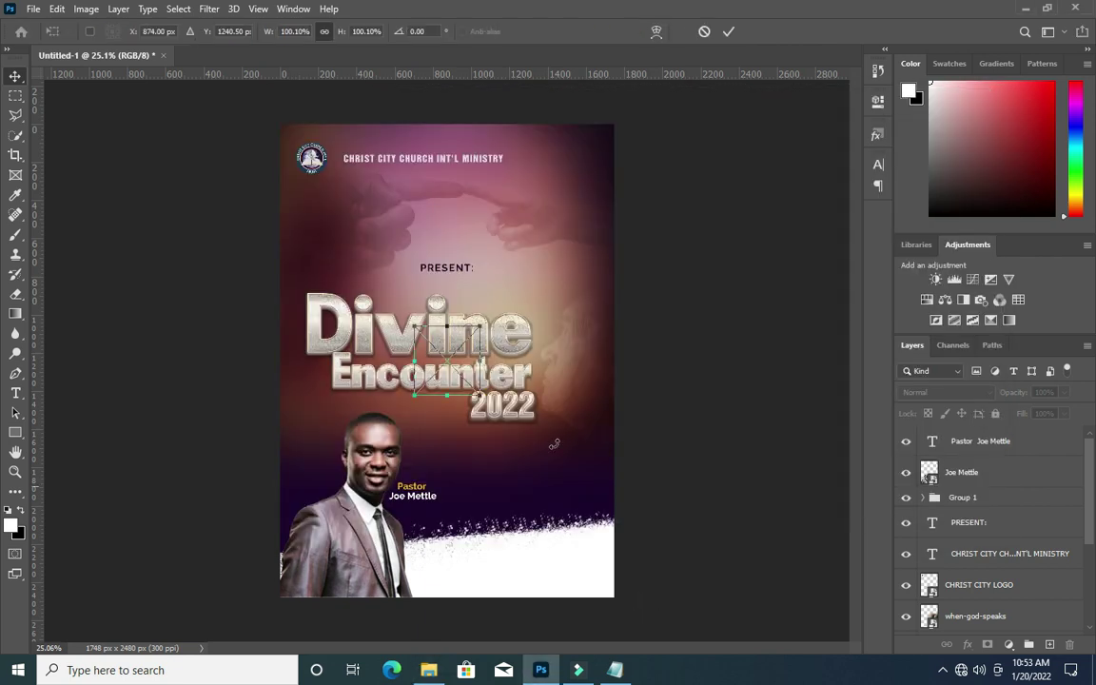
{"action": "scroll", "coordinate": [533, 380], "scroll_direction": "up", "scroll_amount": 2}
{"action": "scroll", "coordinate": [473, 352], "scroll_direction": "up", "scroll_amount": 2}
{"action": "left_click_drag", "start_coordinate": [400, 285], "coordinate": [401, 365]}
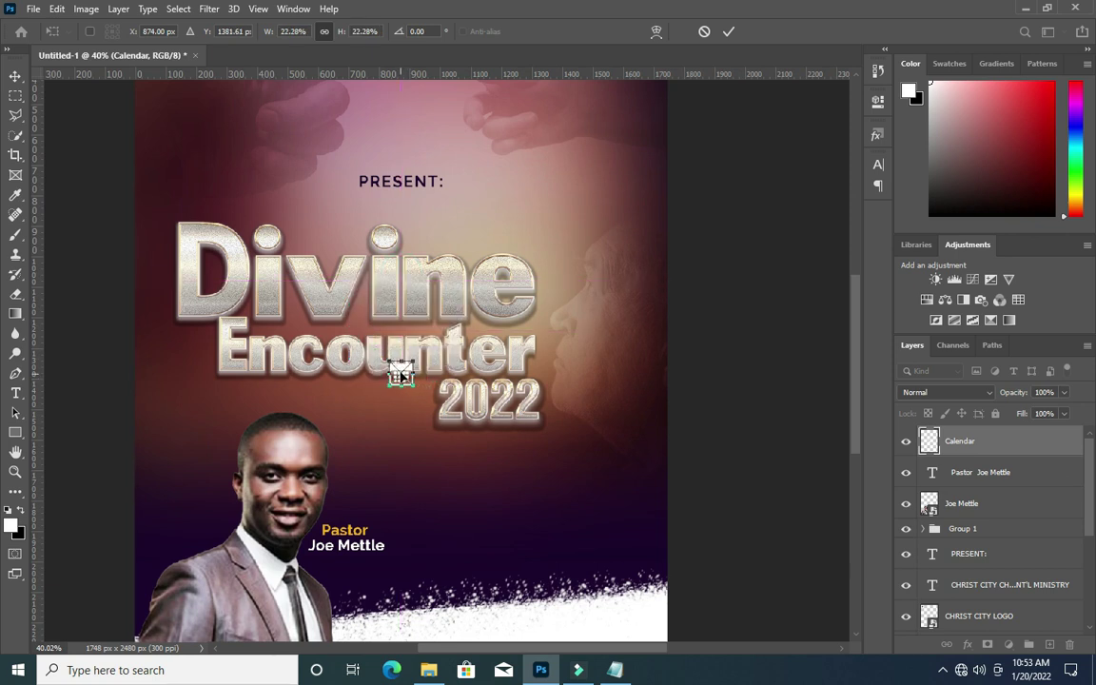
{"action": "scroll", "coordinate": [401, 376], "scroll_direction": "up", "scroll_amount": 1}
{"action": "left_click_drag", "start_coordinate": [401, 374], "coordinate": [447, 514]}
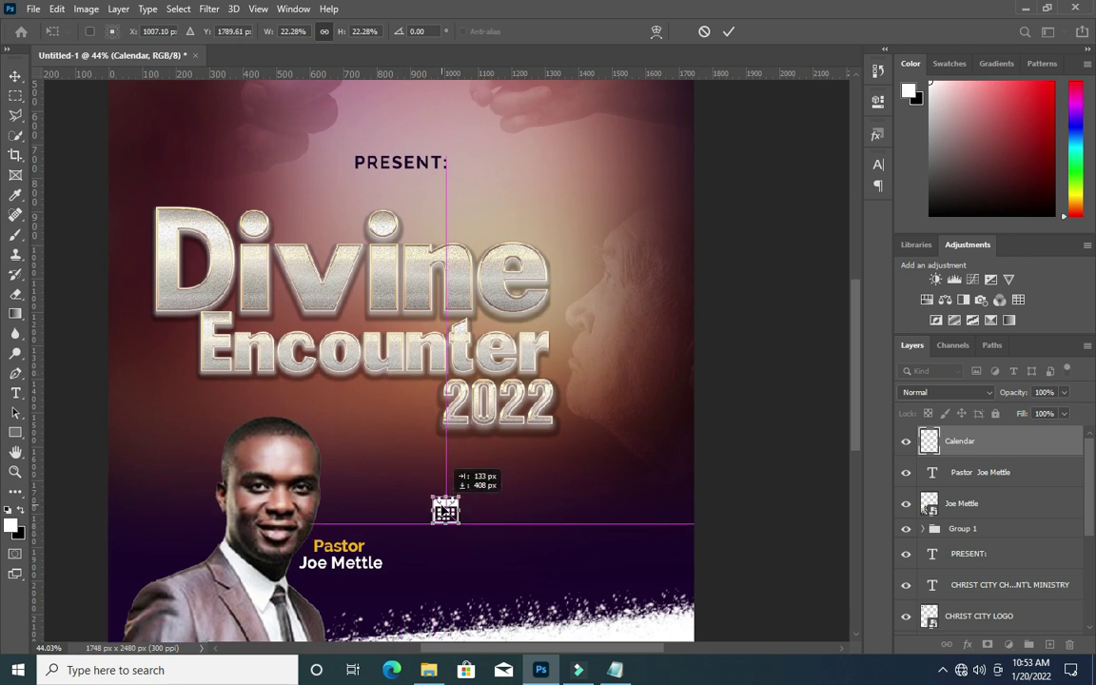
{"action": "left_click", "coordinate": [728, 32]}
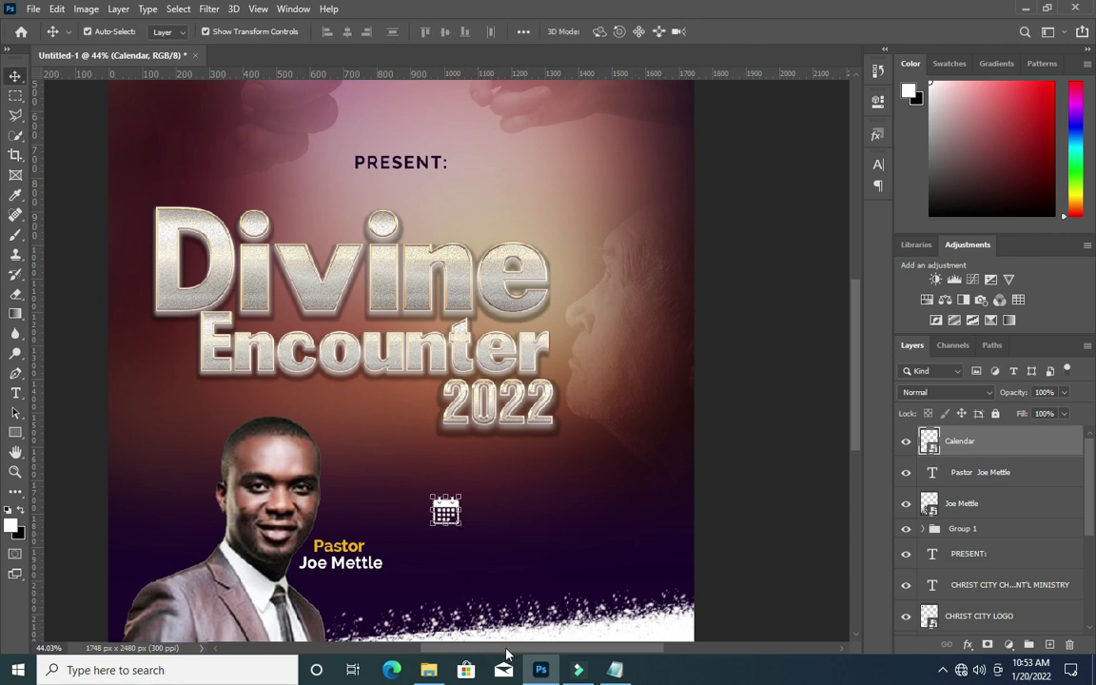
Shrink the calendar icon further to about 18%.
{"action": "scroll", "coordinate": [454, 481], "scroll_direction": "up", "scroll_amount": 2}
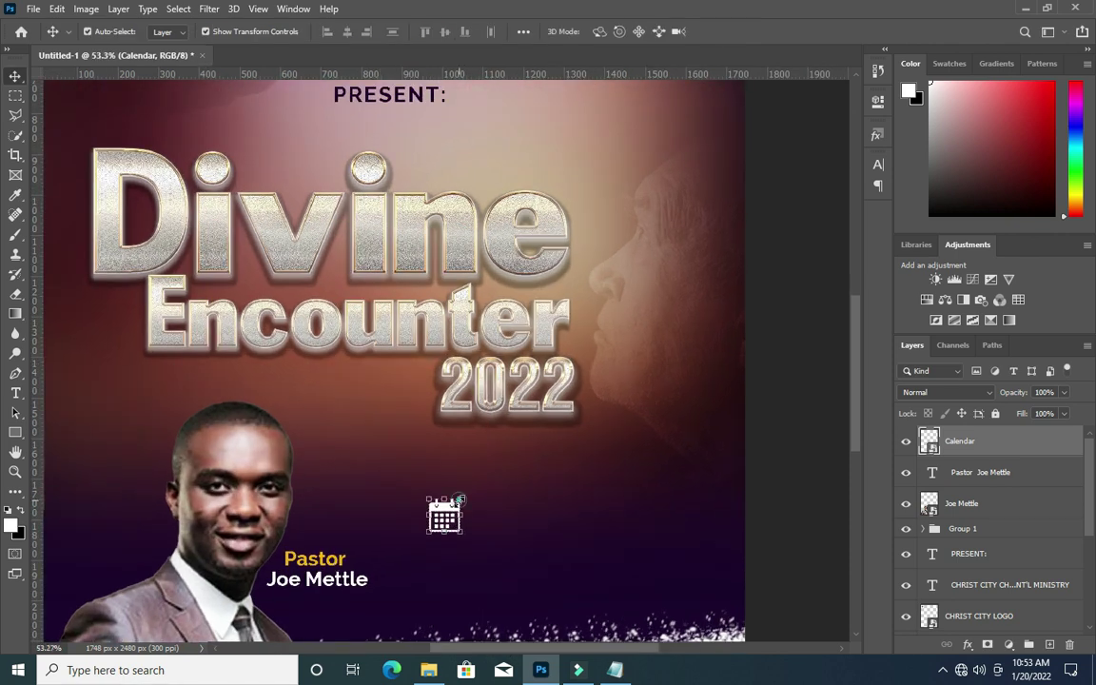
{"action": "key", "text": "ctrl+t"}
{"action": "left_click_drag", "start_coordinate": [461, 500], "coordinate": [458, 506]}
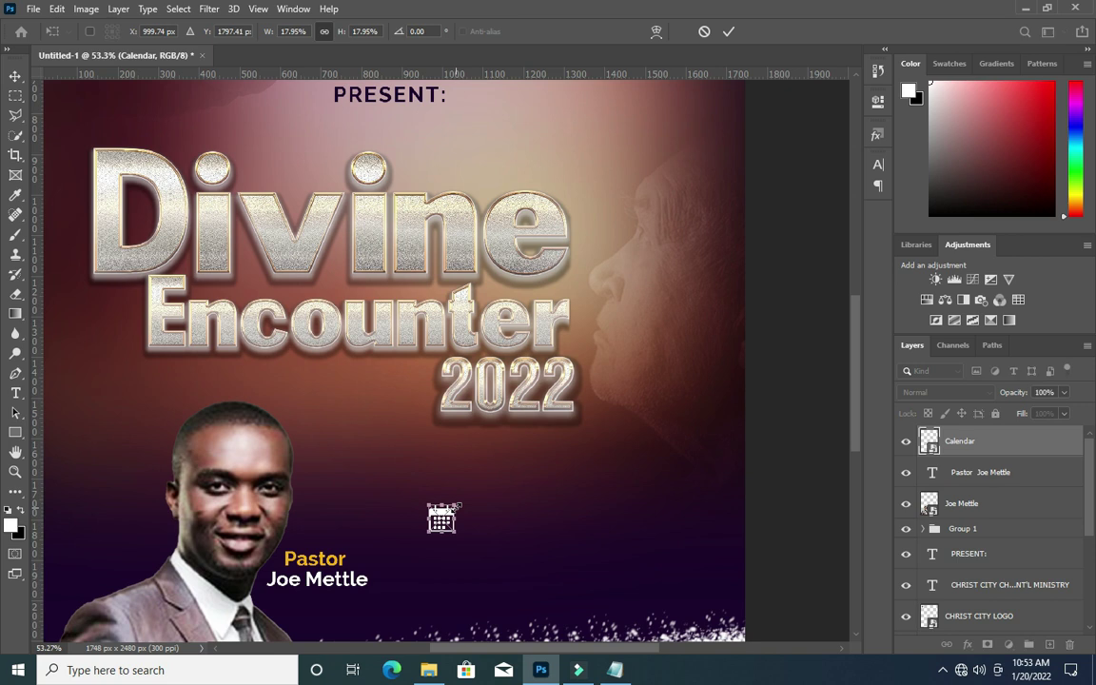
{"action": "key", "text": "Return"}
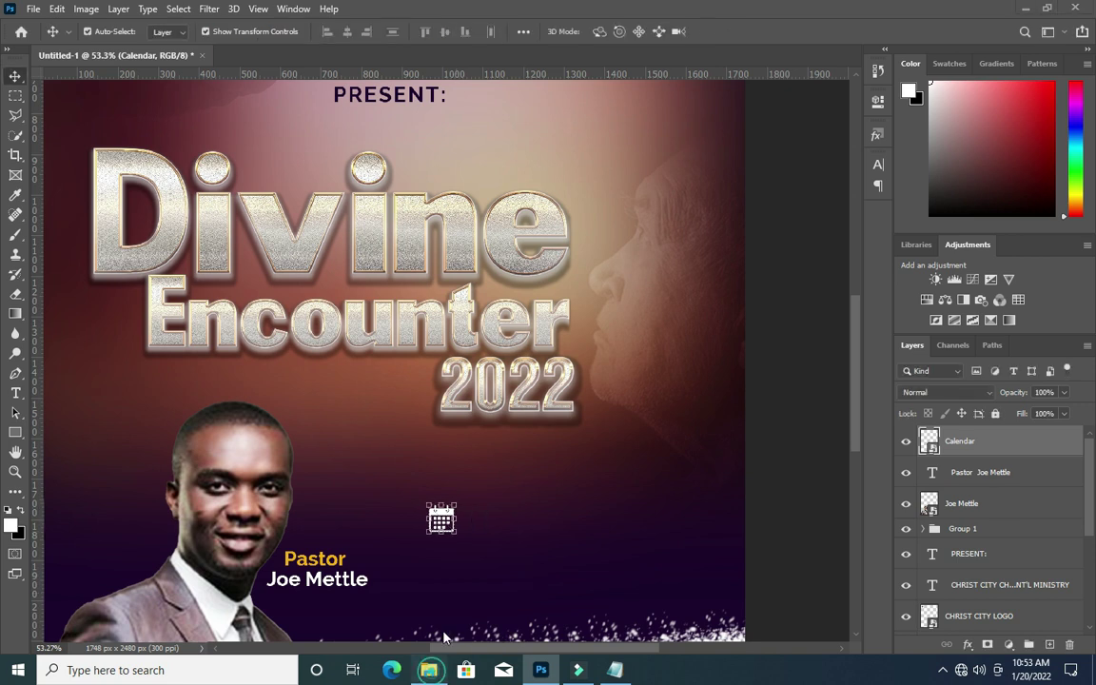
Add the white text SUNDAY, taken from the notes, near the calendar icon.
{"action": "left_click", "coordinate": [428, 670]}
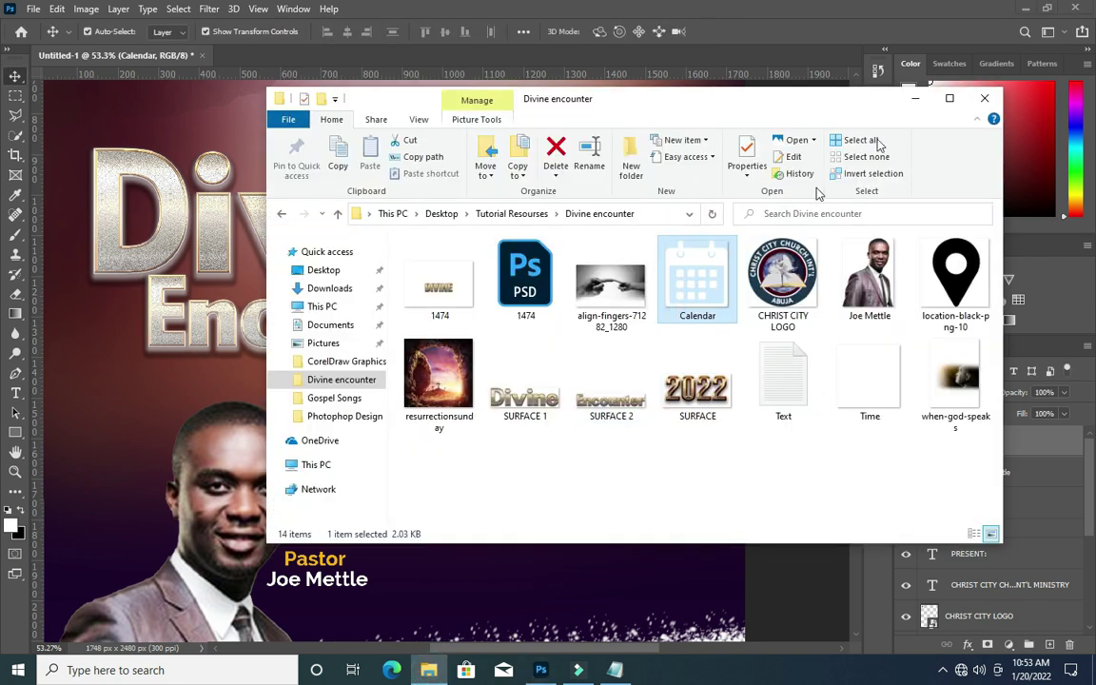
{"action": "left_click", "coordinate": [915, 98]}
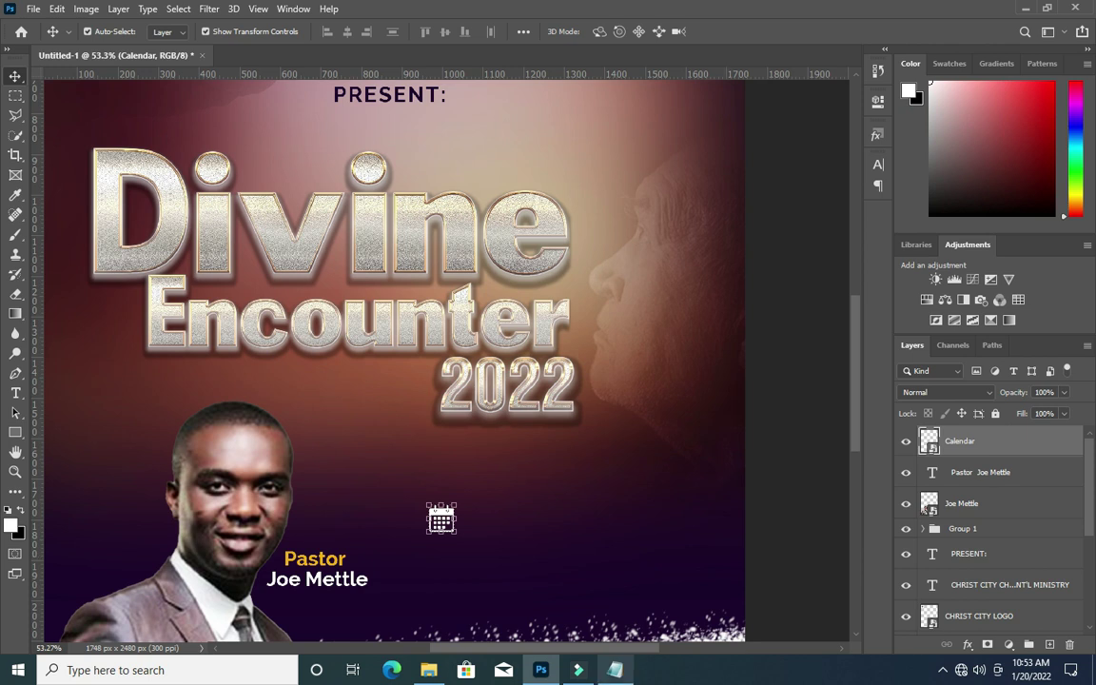
{"action": "left_click", "coordinate": [615, 669]}
{"action": "double_click", "coordinate": [221, 259]}
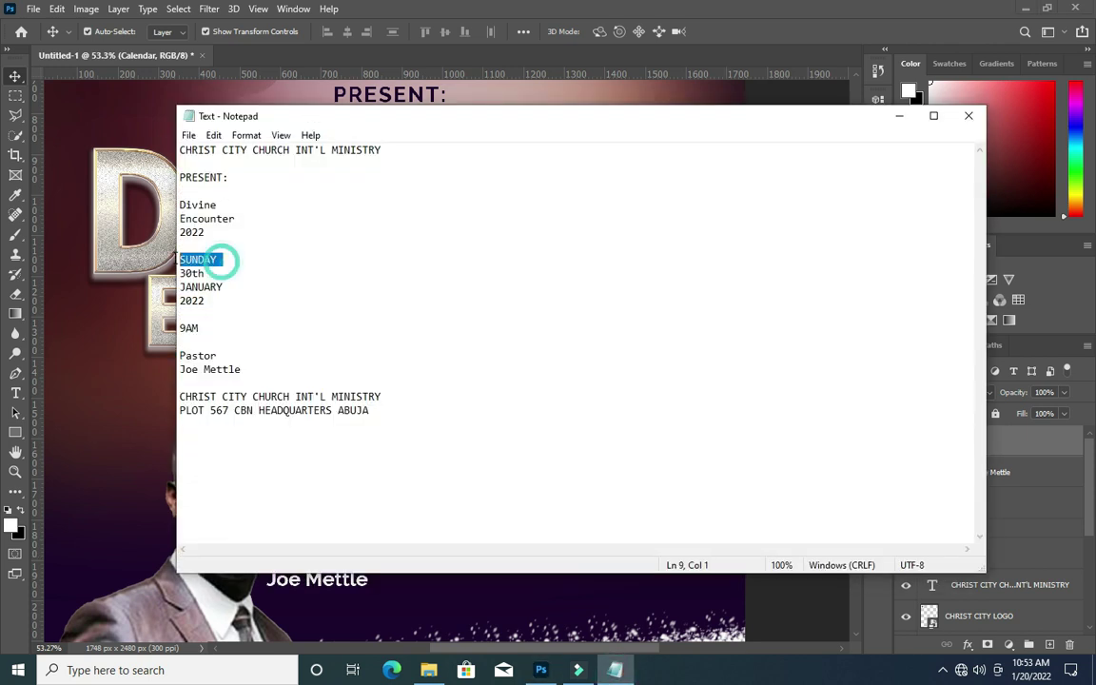
{"action": "left_click", "coordinate": [899, 115]}
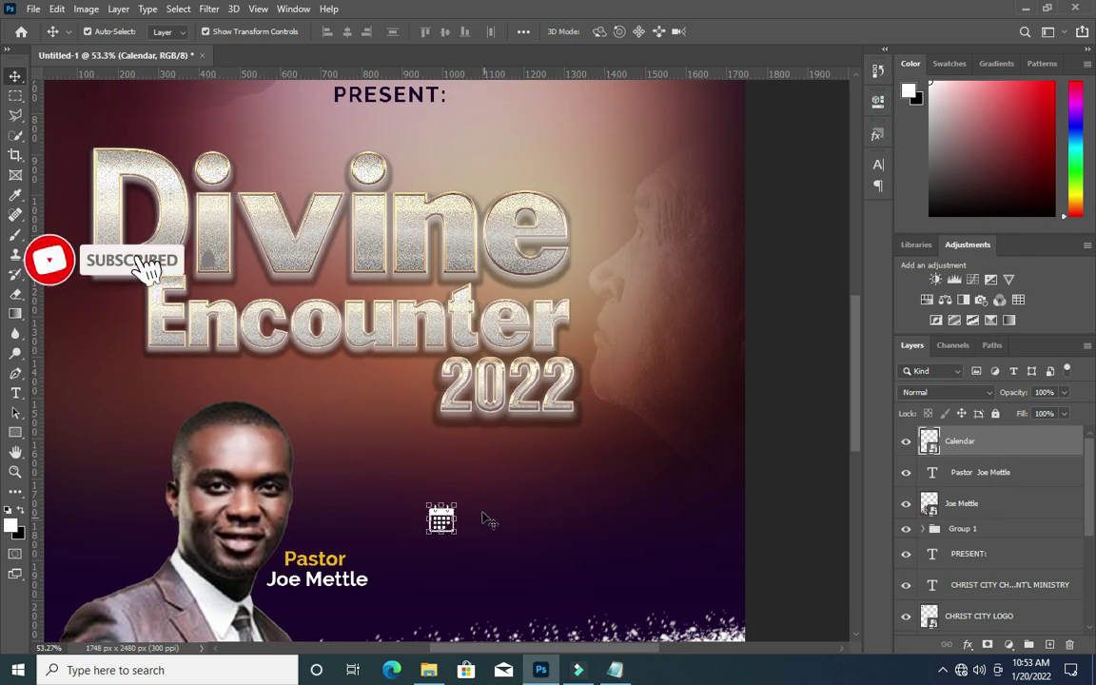
{"action": "key", "text": "t"}
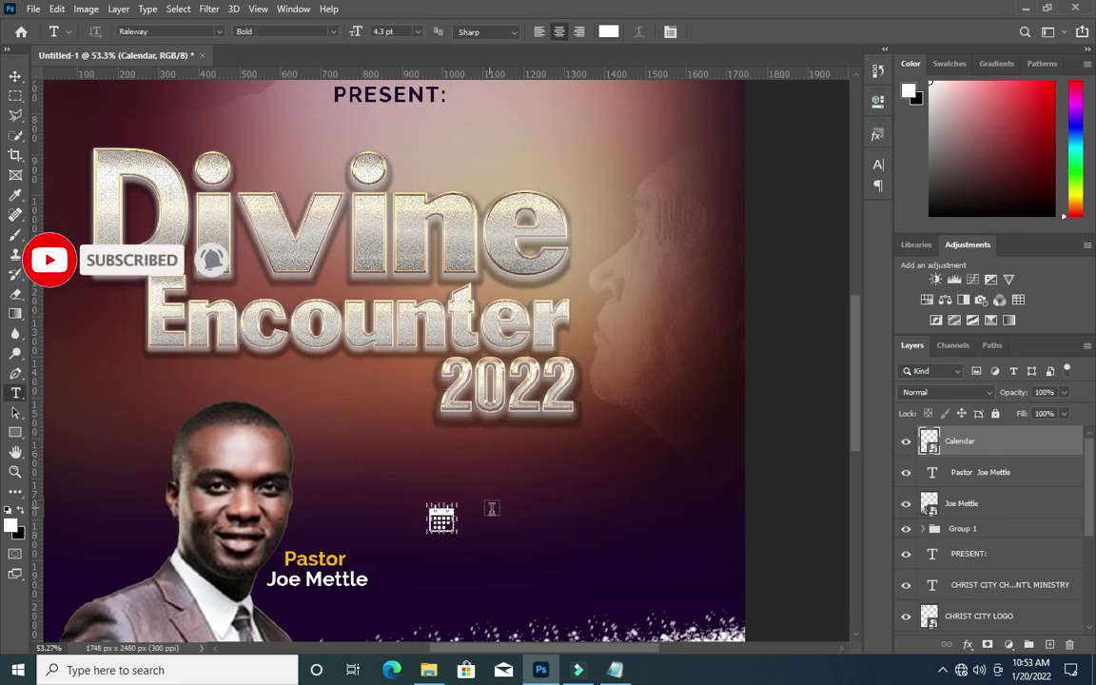
{"action": "left_click", "coordinate": [493, 488]}
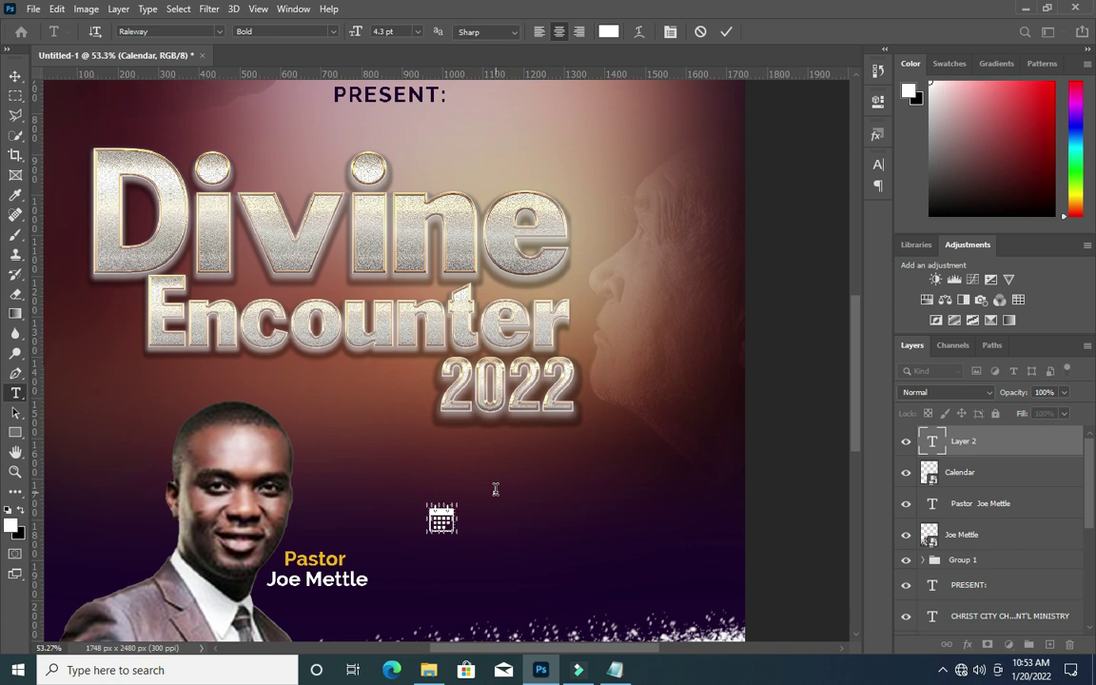
{"action": "type", "text": "SUNDAY"}
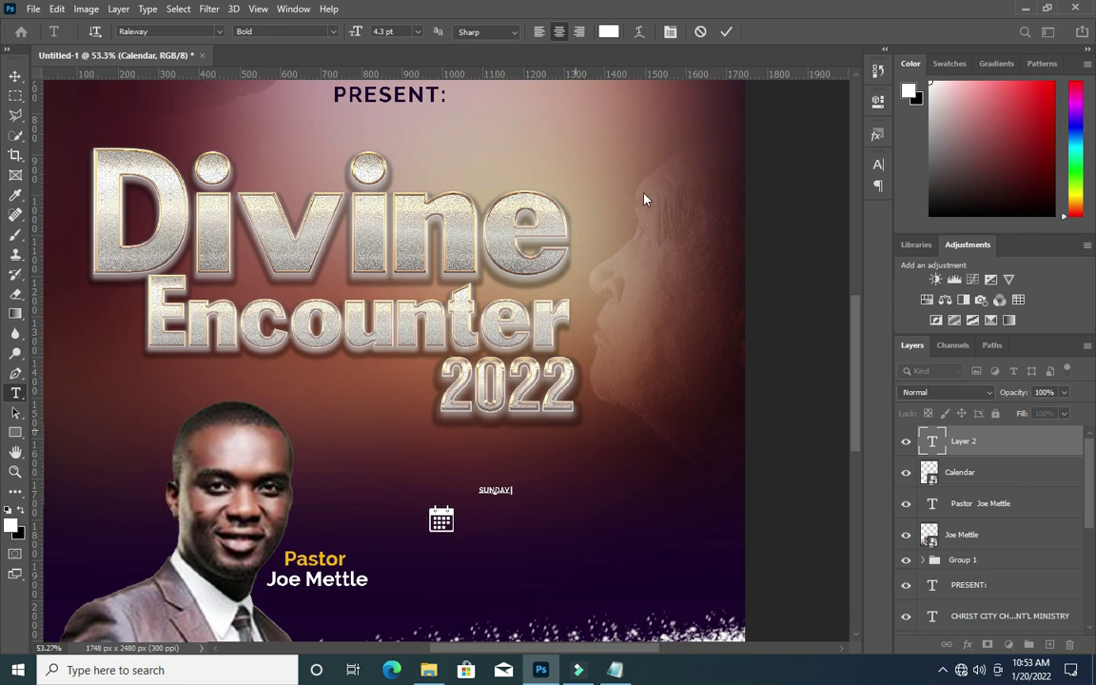
{"action": "left_click", "coordinate": [726, 31]}
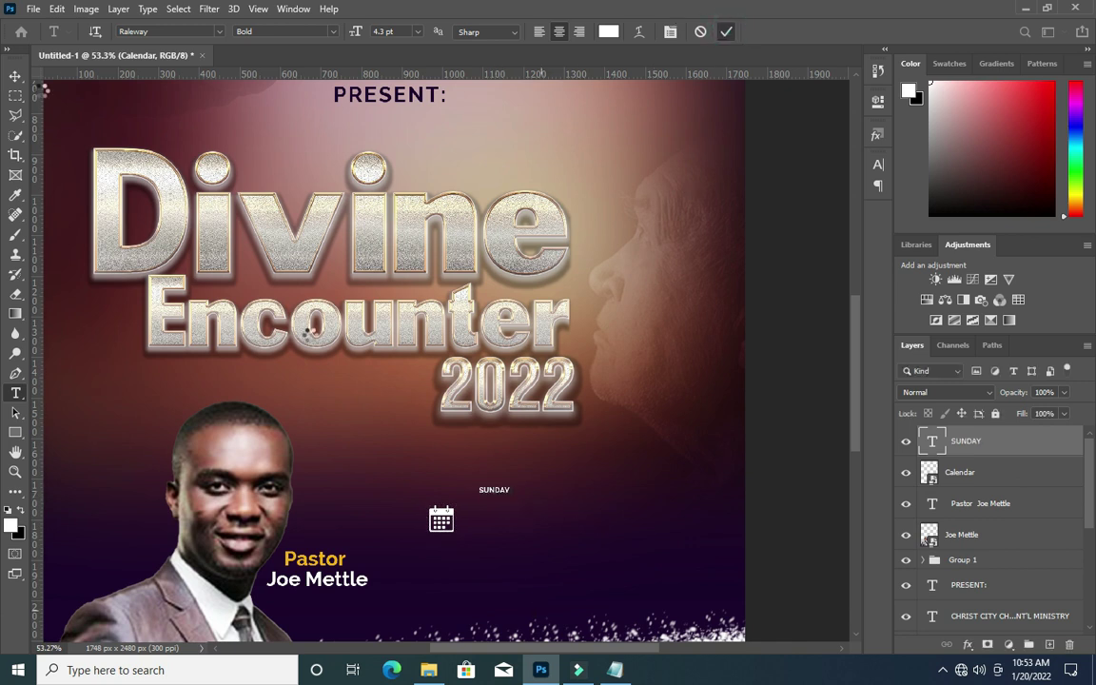
Enlarge the SUNDAY text to about twice its size.
{"action": "left_click", "coordinate": [15, 76]}
{"action": "scroll", "coordinate": [509, 493], "scroll_direction": "up", "scroll_amount": 3}
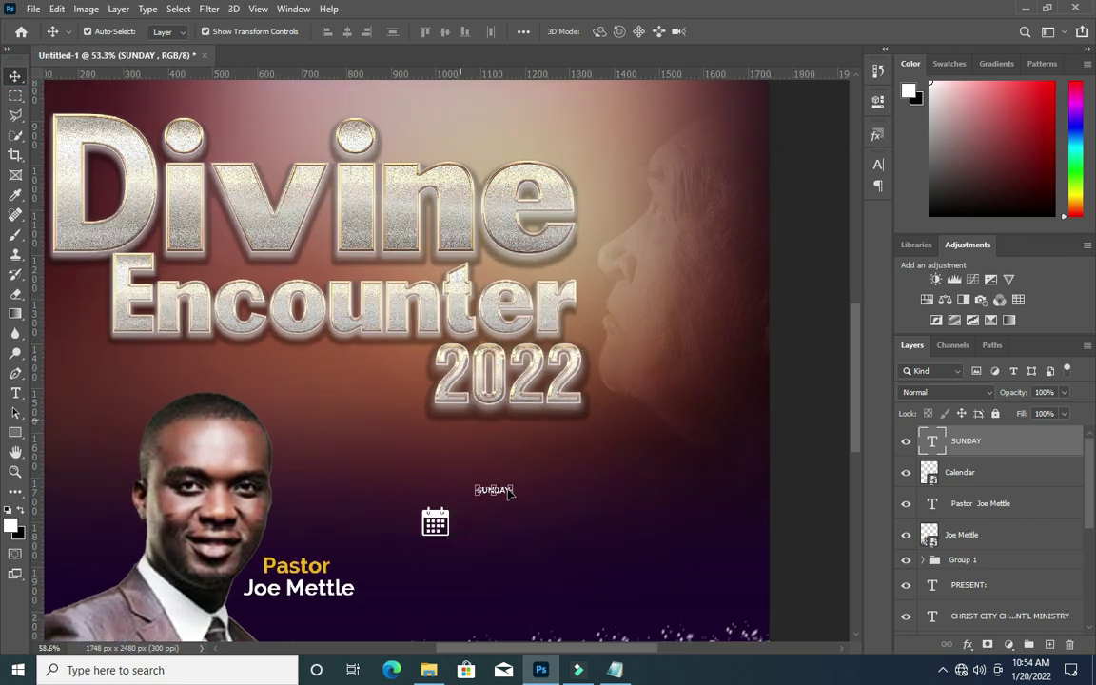
{"action": "key", "text": "ctrl+t"}
{"action": "left_click_drag", "start_coordinate": [516, 484], "coordinate": [557, 471]}
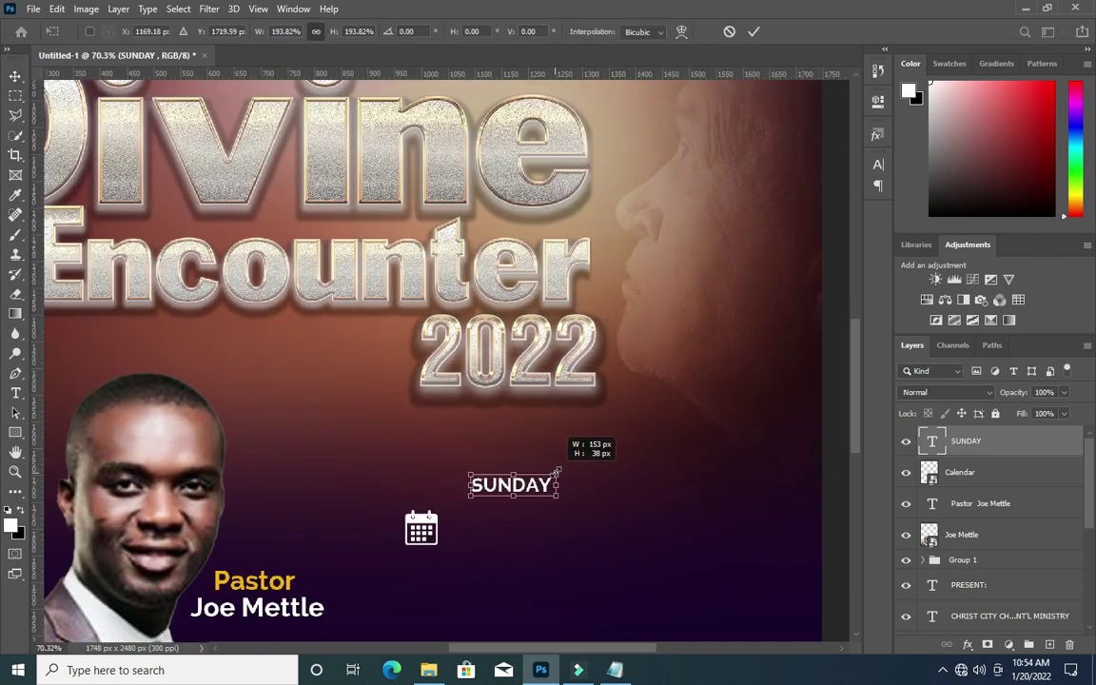
{"action": "key", "text": "Return"}
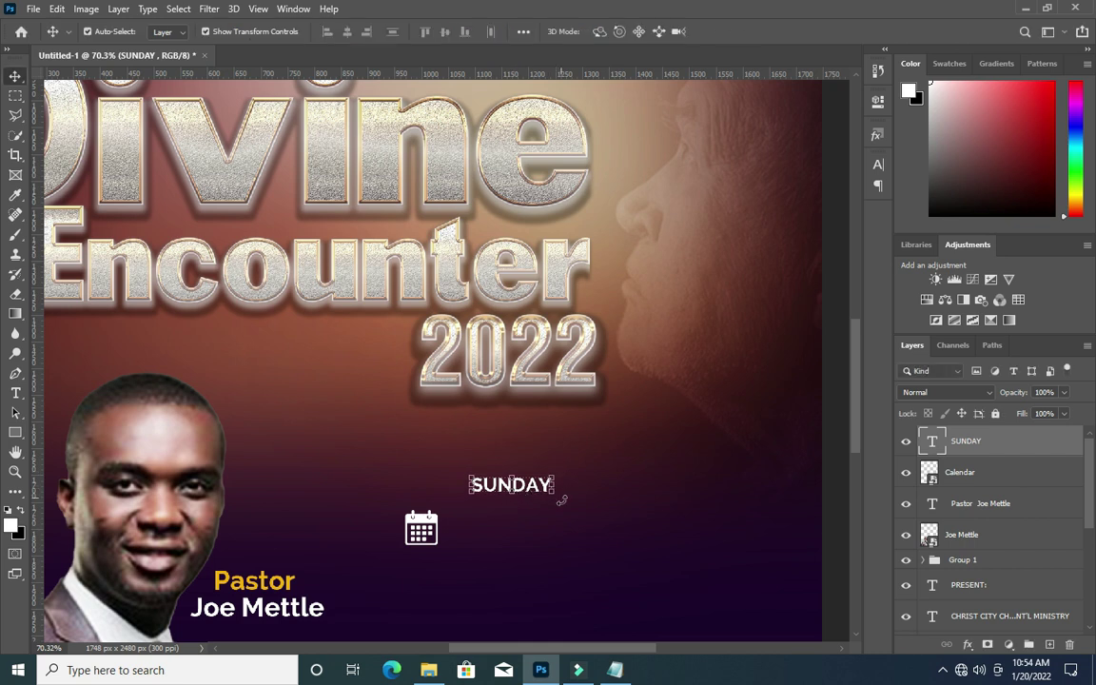
Rotate SUNDAY -90° to run vertically and move it beside the calendar icon.
{"action": "left_click_drag", "start_coordinate": [560, 501], "coordinate": [539, 423]}
{"action": "key", "text": "ctrl+z"}
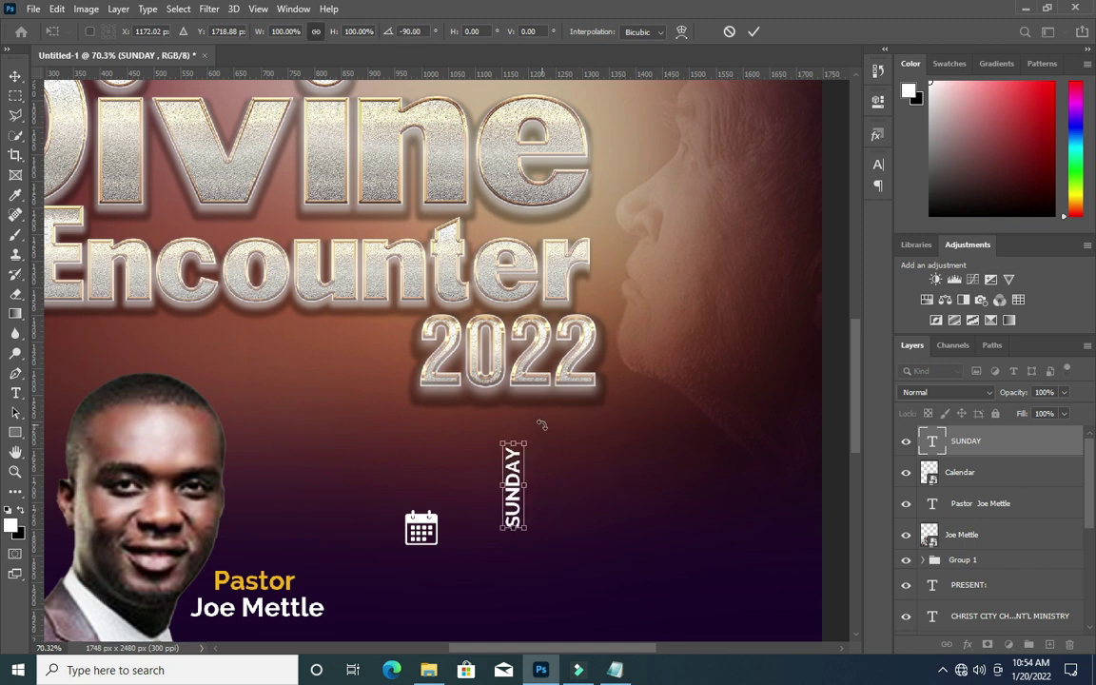
{"action": "double_click", "coordinate": [514, 495]}
{"action": "left_click_drag", "start_coordinate": [515, 496], "coordinate": [464, 528]}
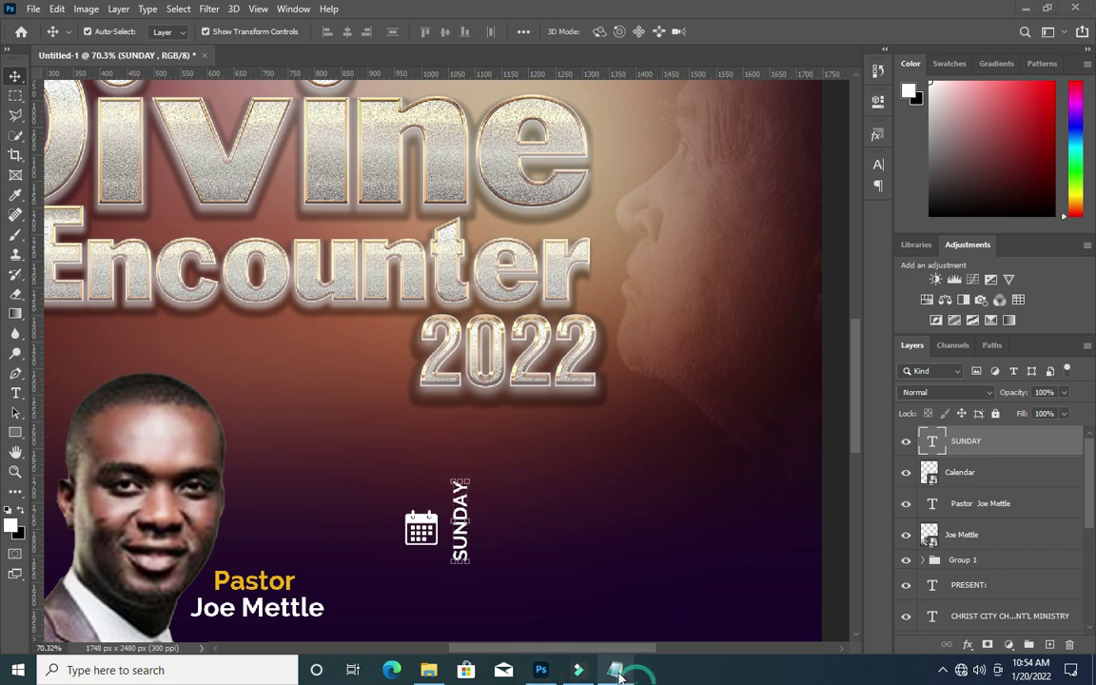
{"action": "key", "text": "alt+Tab"}
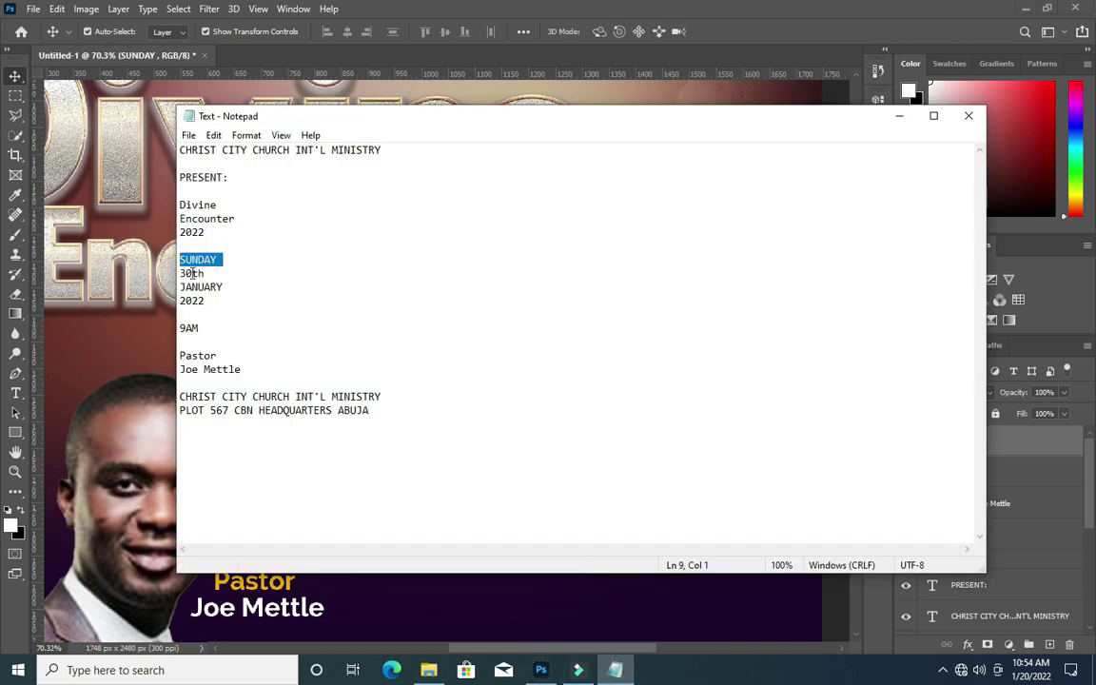
Copy the date 30 from the notes and paste it as new text right of SUNDAY.
{"action": "left_click_drag", "start_coordinate": [190, 273], "coordinate": [165, 274]}
{"action": "key", "text": "ctrl+c"}
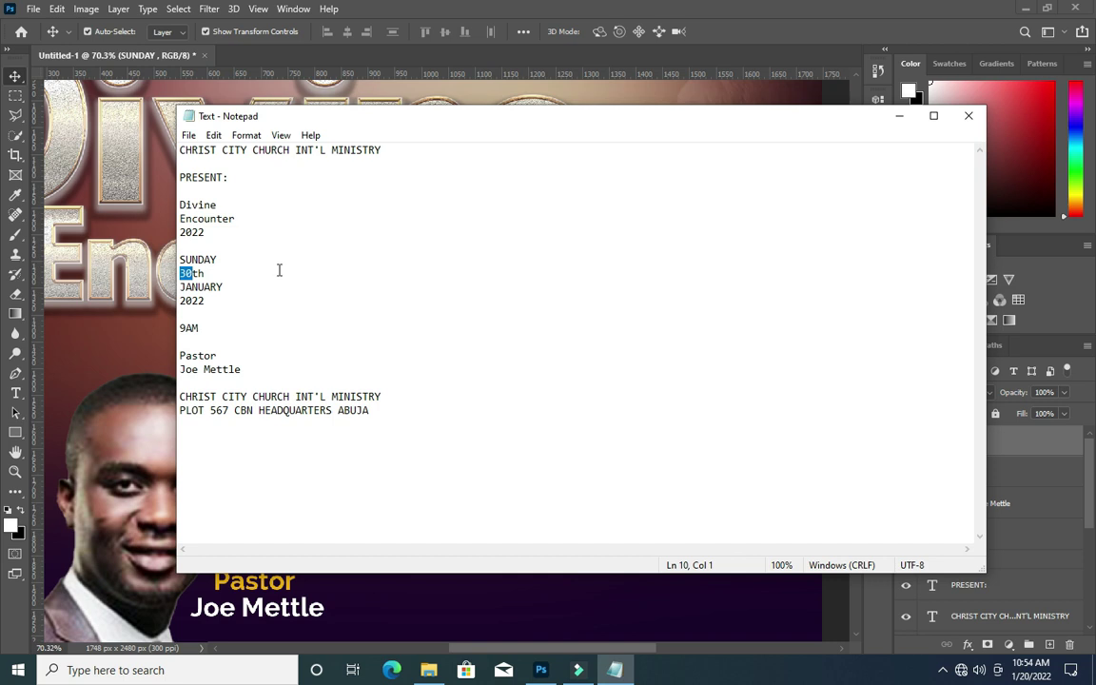
{"action": "left_click", "coordinate": [898, 115]}
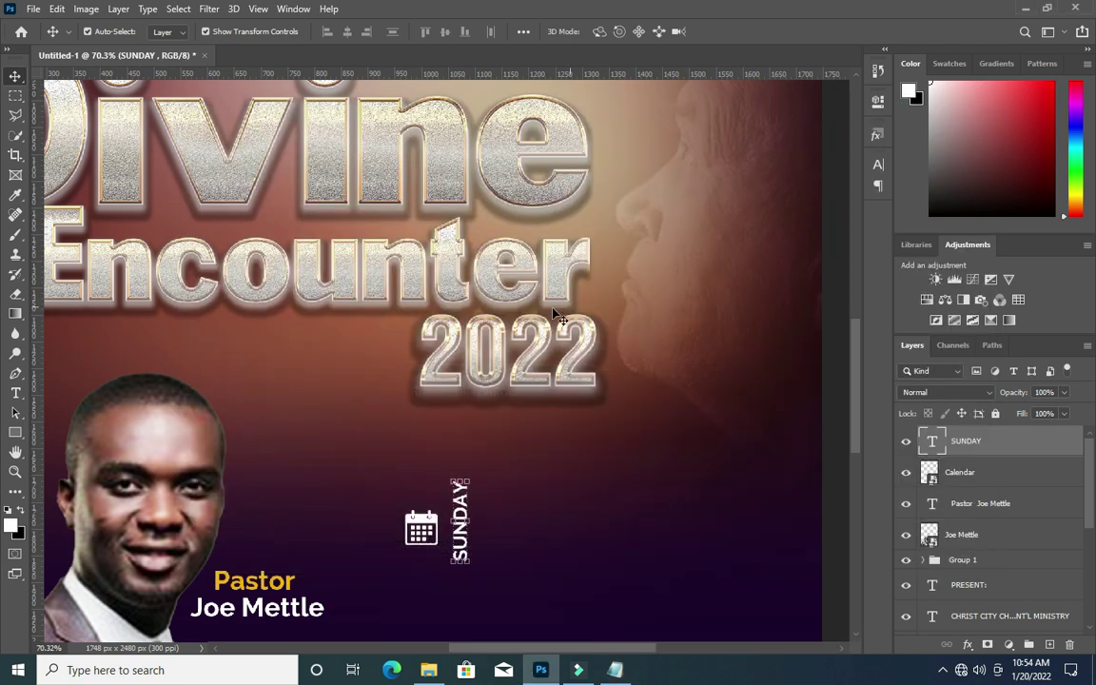
{"action": "key", "text": "t"}
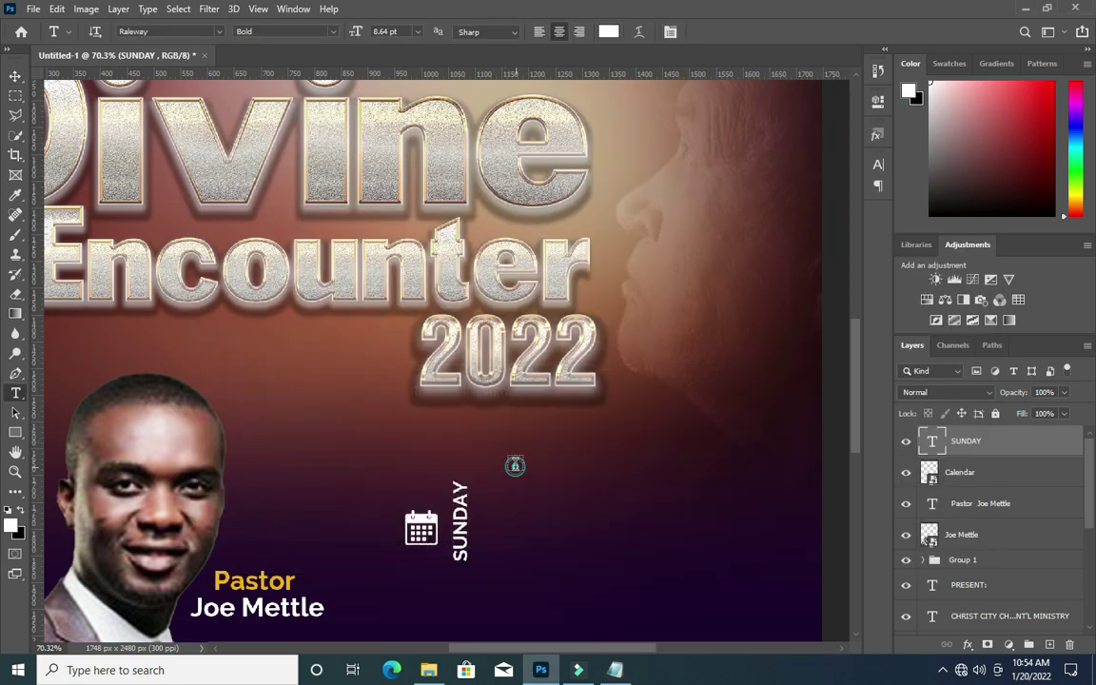
{"action": "left_click", "coordinate": [515, 463]}
{"action": "key", "text": "ctrl+v"}
{"action": "left_click", "coordinate": [727, 32]}
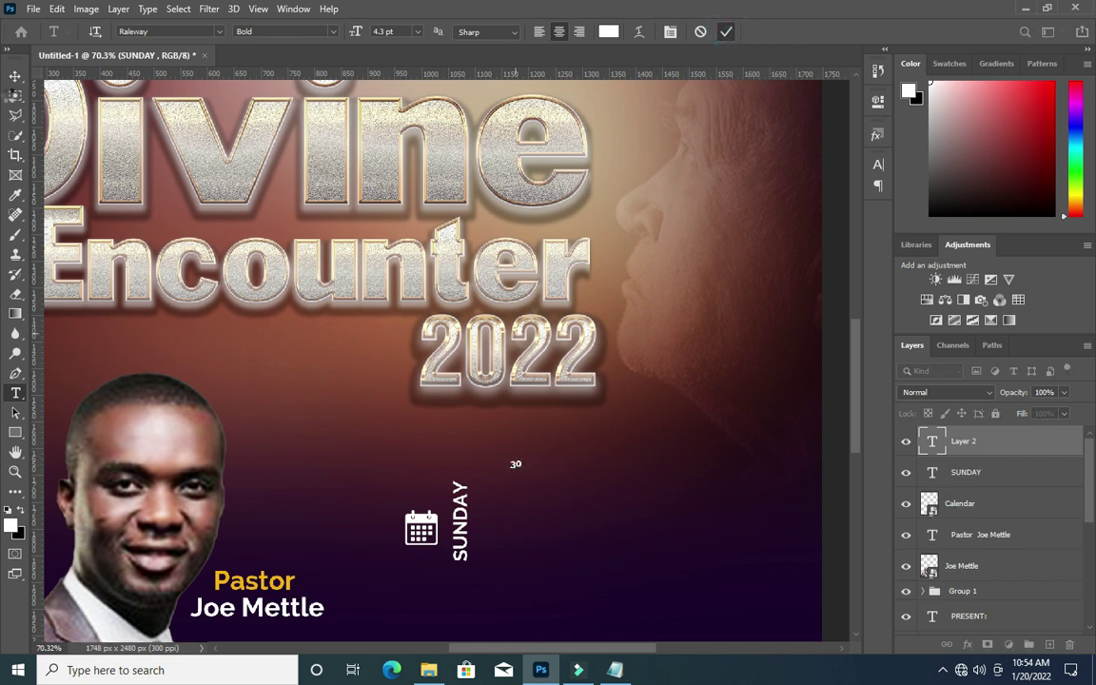
Enlarge the 30 several times over and set it beside SUNDAY.
{"action": "left_click", "coordinate": [15, 76]}
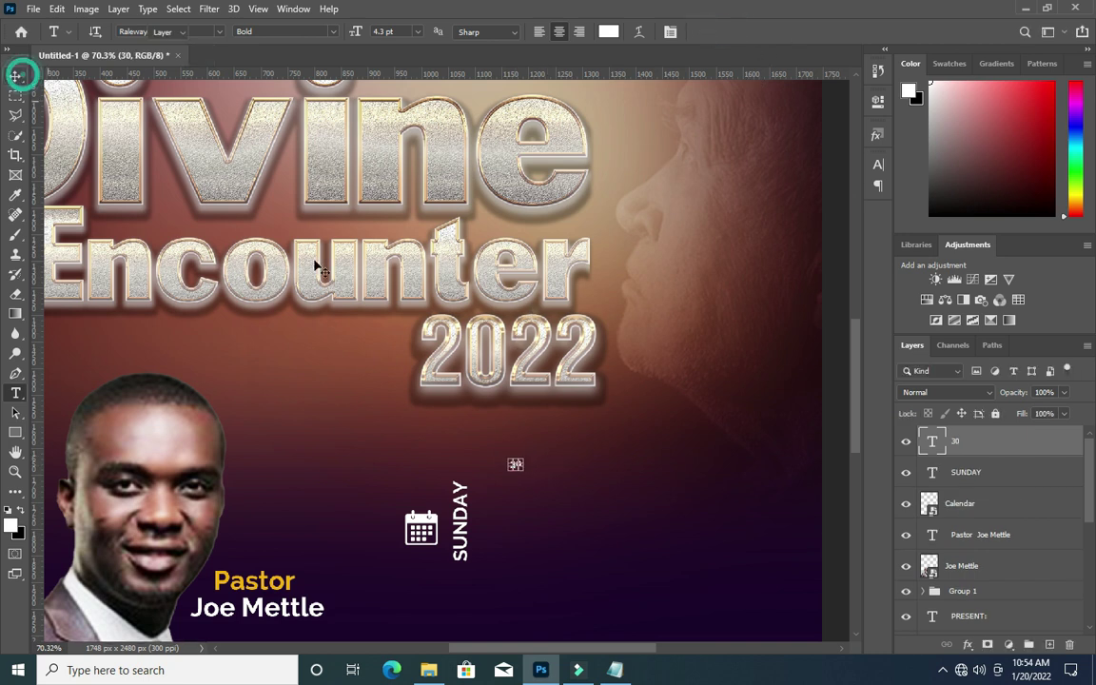
{"action": "key", "text": "ctrl+t"}
{"action": "left_click_drag", "start_coordinate": [522, 471], "coordinate": [600, 540]}
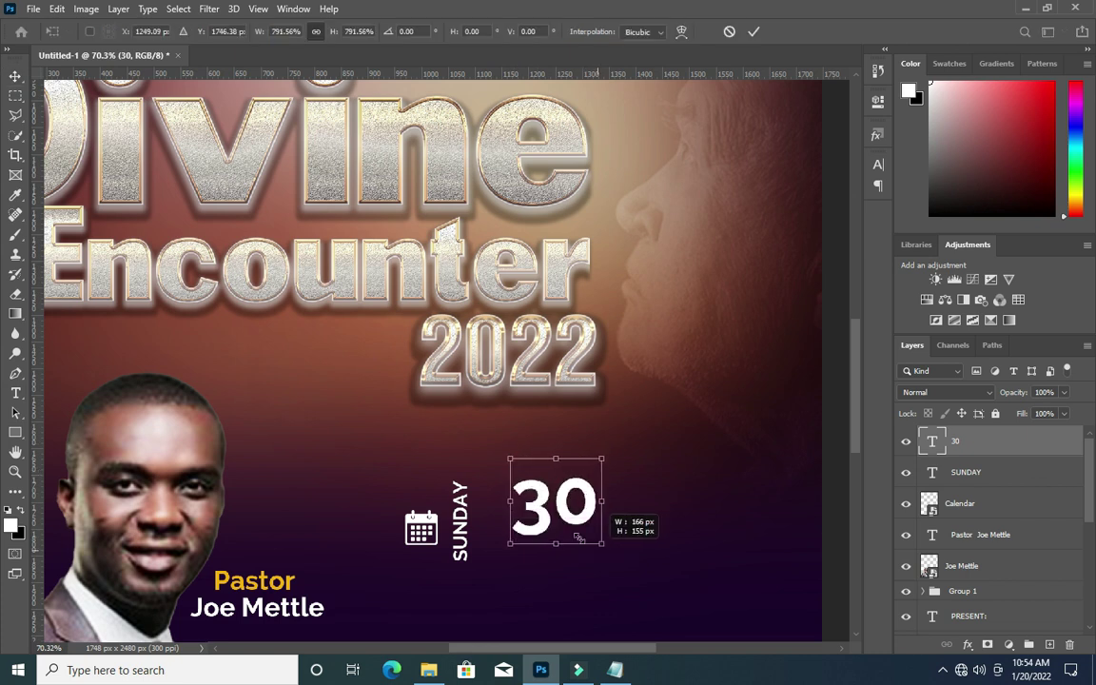
{"action": "left_click_drag", "start_coordinate": [529, 510], "coordinate": [508, 523]}
{"action": "left_click", "coordinate": [754, 32]}
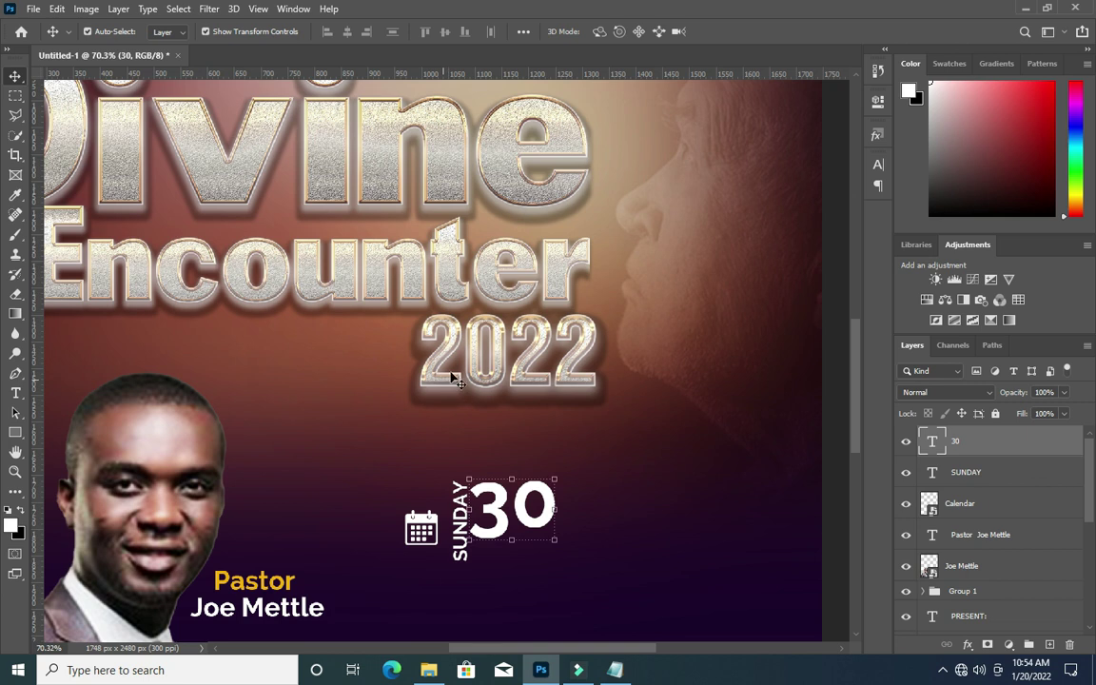
Set the 30 in HelveticaInserat and move it slightly lower.
{"action": "key", "text": "t"}
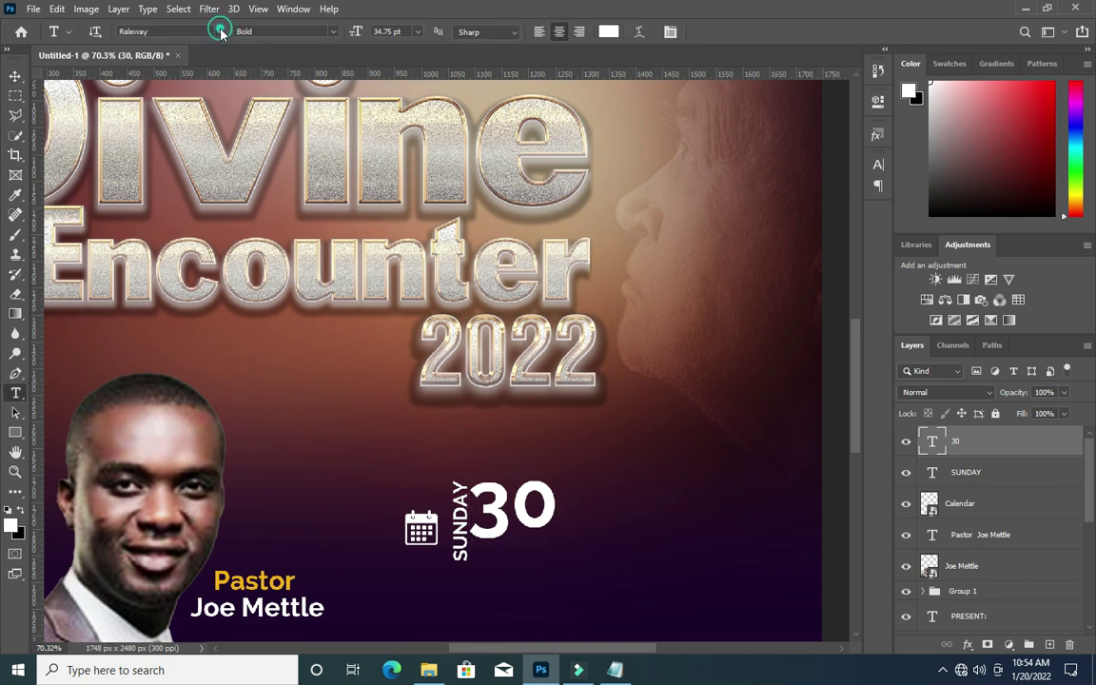
{"action": "left_click", "coordinate": [220, 32]}
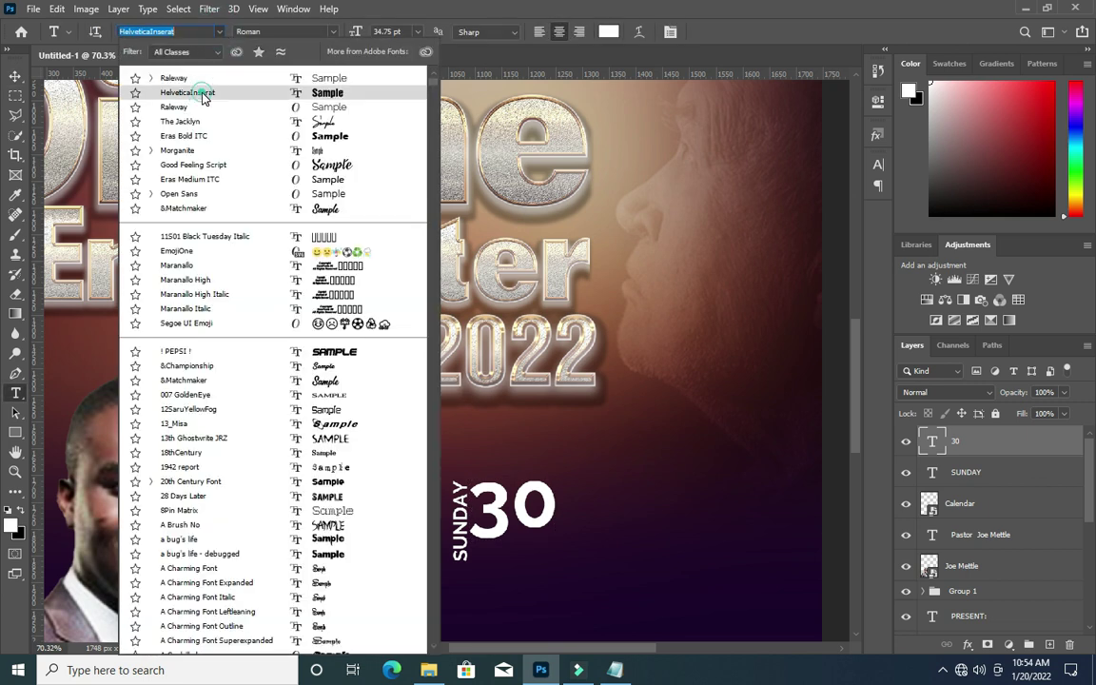
{"action": "left_click", "coordinate": [191, 93]}
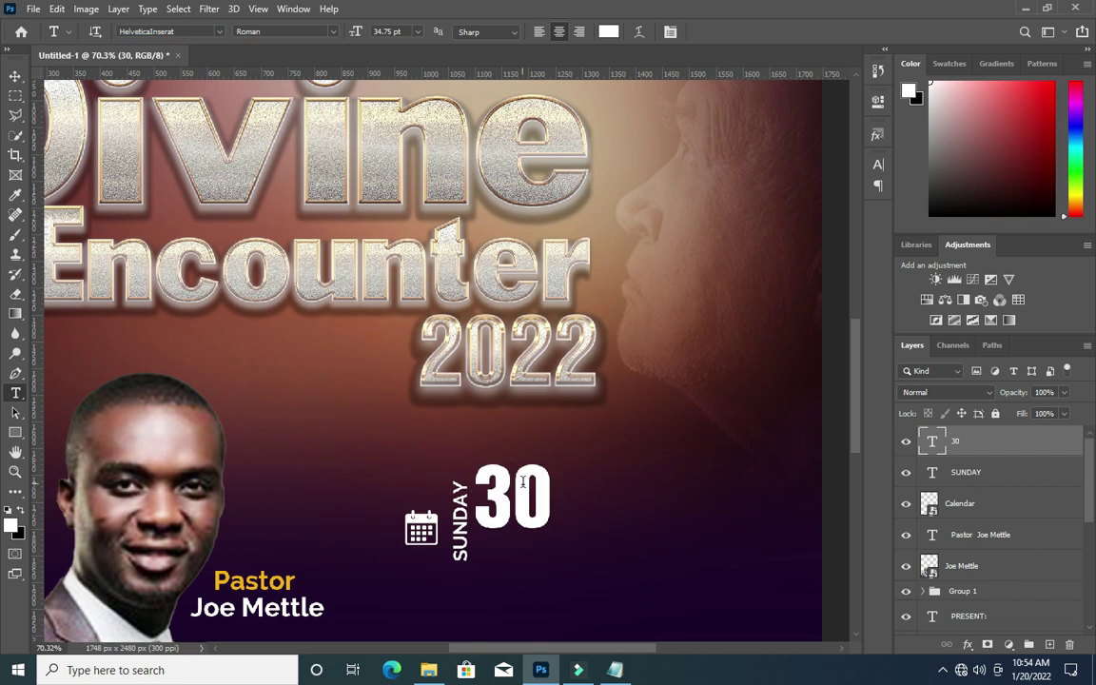
{"action": "left_click", "coordinate": [14, 76]}
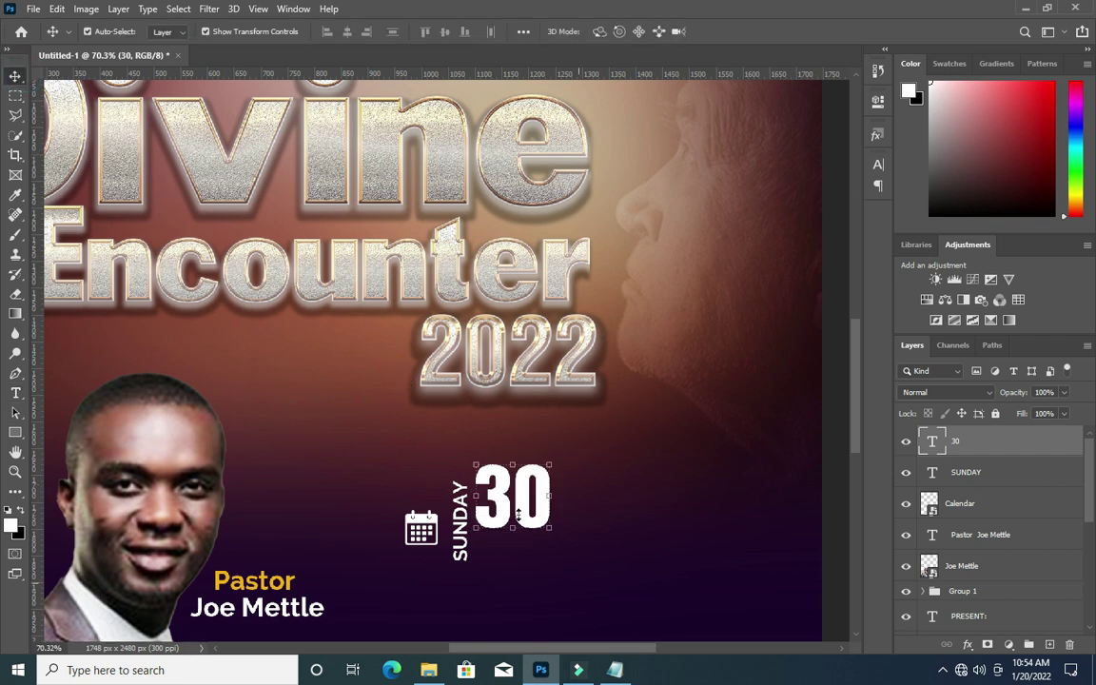
{"action": "left_click_drag", "start_coordinate": [528, 501], "coordinate": [530, 517]}
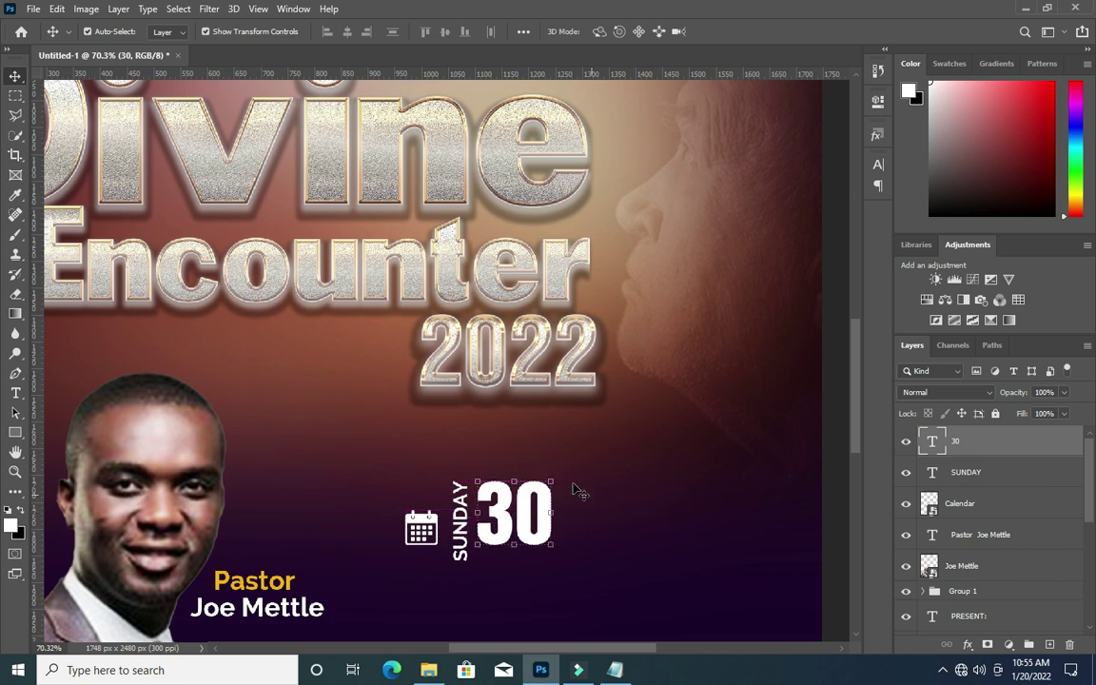
Add the text 'th', copied from the notes, in The Jacklyn script font.
{"action": "left_click", "coordinate": [617, 670]}
{"action": "left_click_drag", "start_coordinate": [193, 273], "coordinate": [237, 276]}
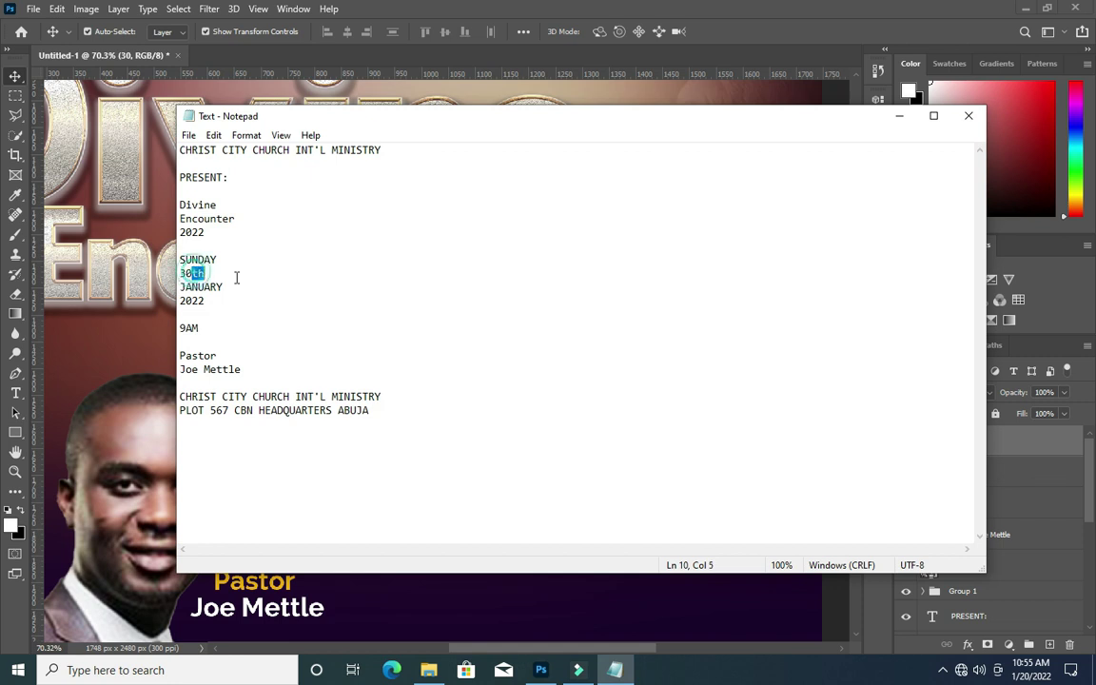
{"action": "left_click", "coordinate": [898, 117]}
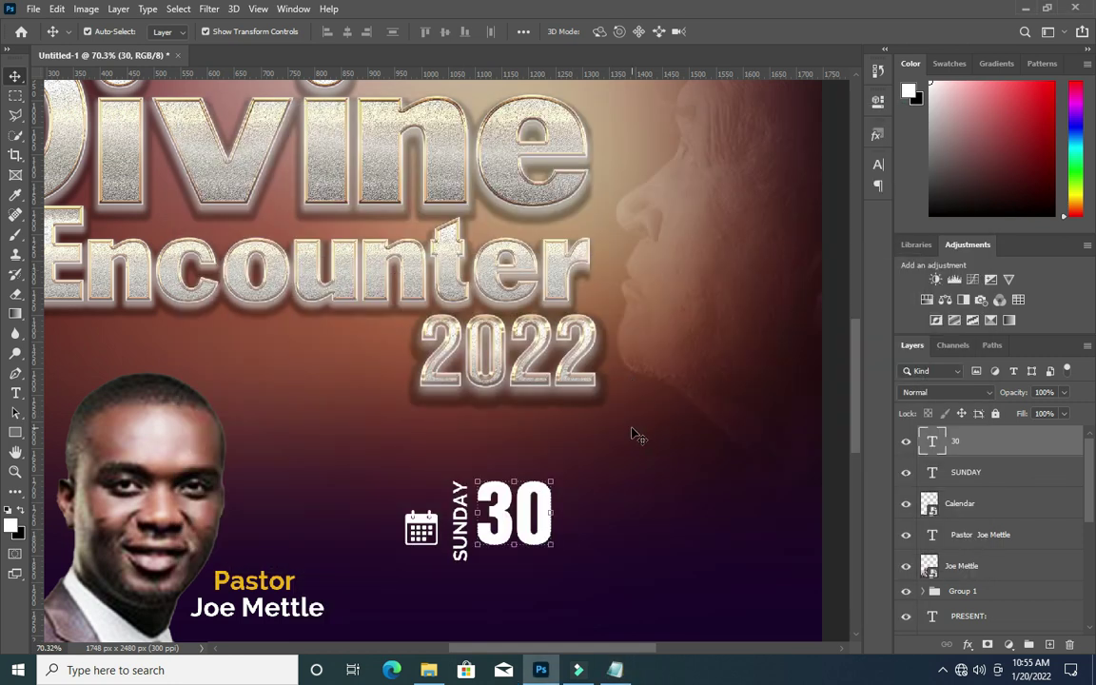
{"action": "key", "text": "t"}
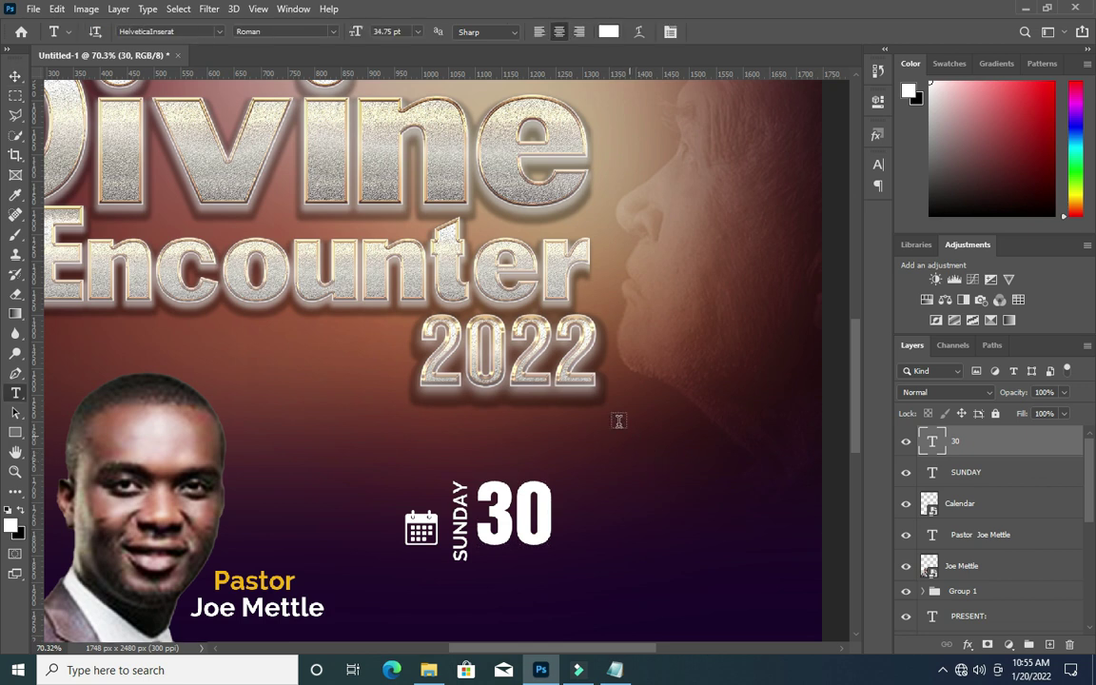
{"action": "left_click", "coordinate": [220, 32]}
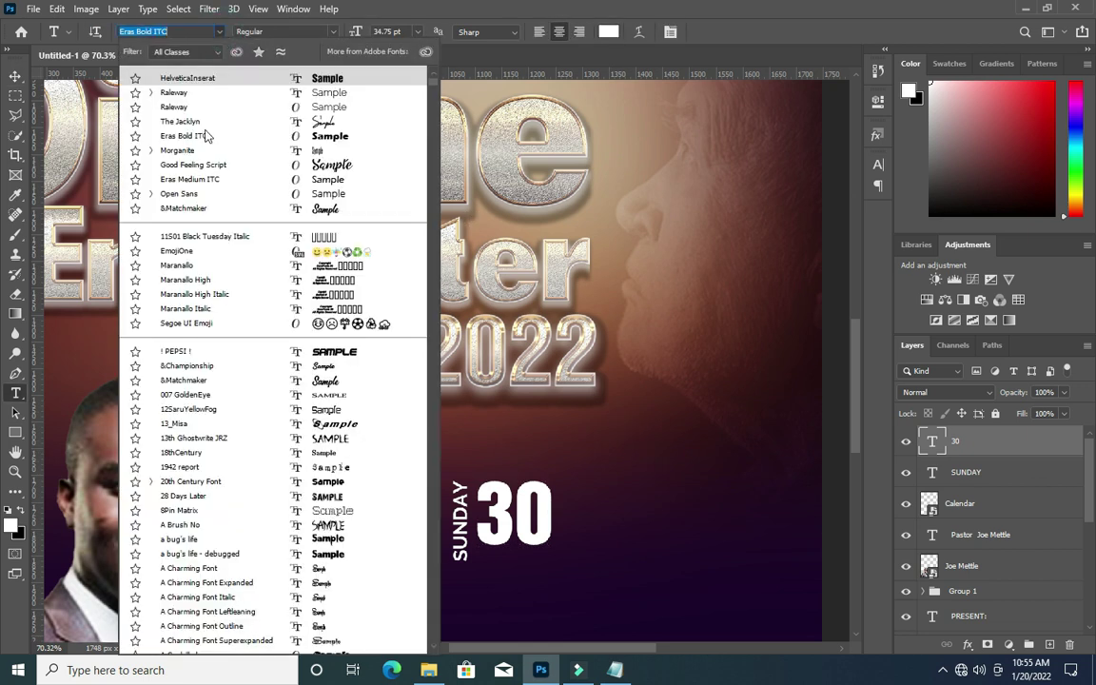
{"action": "left_click", "coordinate": [191, 78]}
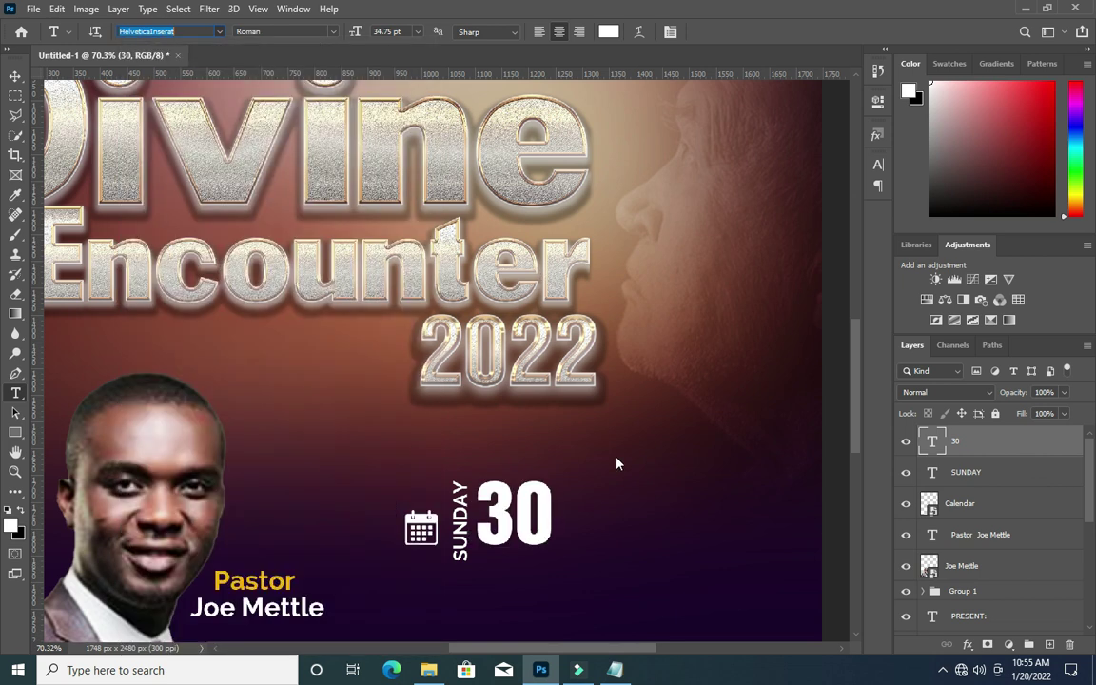
{"action": "left_click", "coordinate": [600, 450]}
{"action": "left_click", "coordinate": [219, 32]}
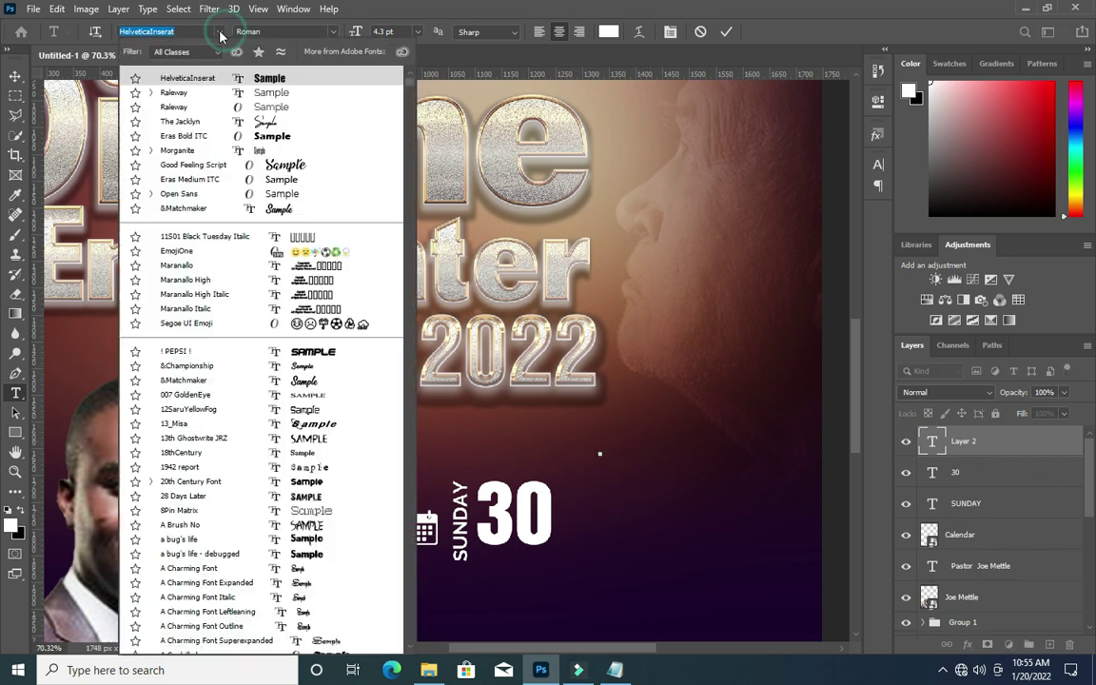
{"action": "left_click", "coordinate": [181, 121]}
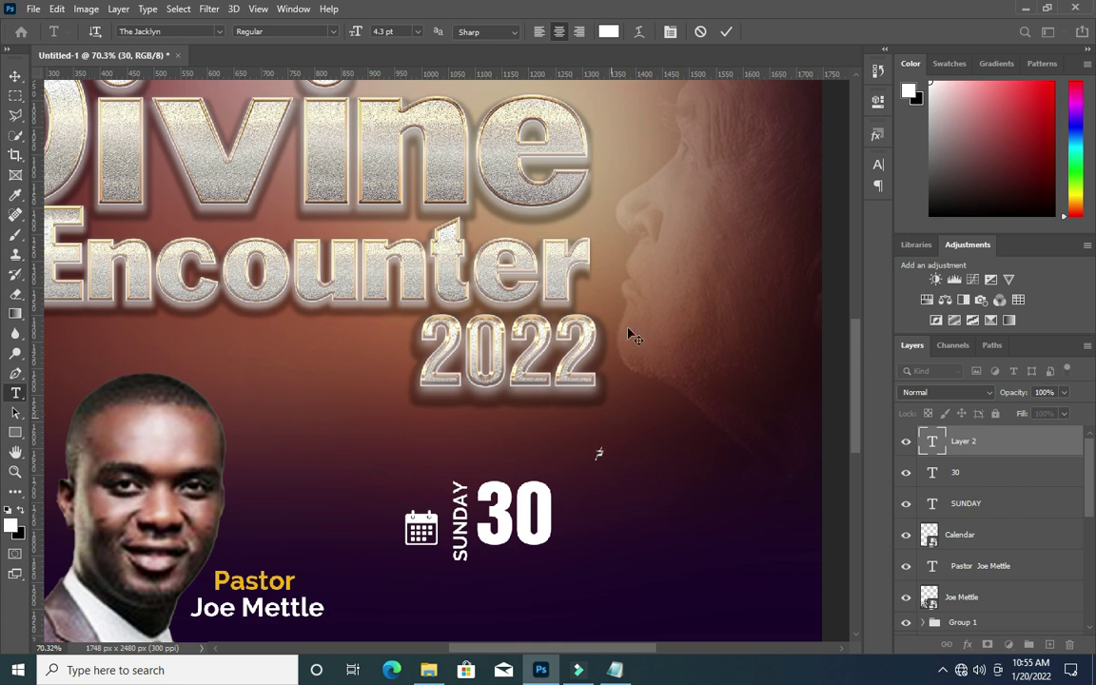
{"action": "left_click", "coordinate": [726, 32]}
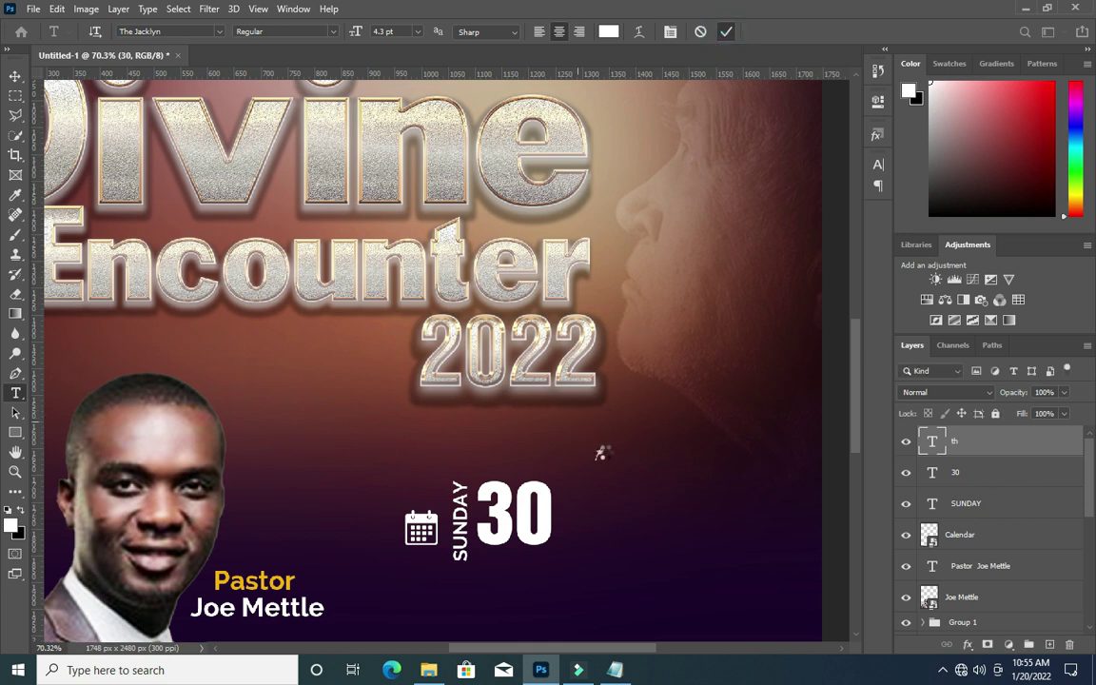
Enlarge the th text to about 535%.
{"action": "key", "text": "v"}
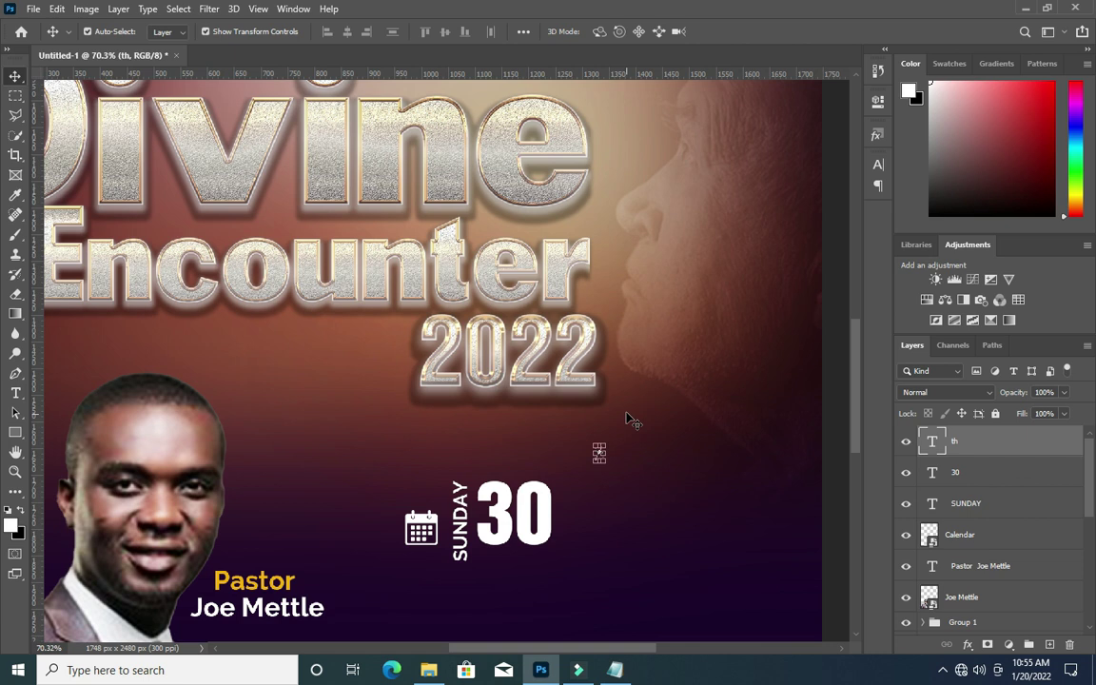
{"action": "key", "text": "ctrl+t"}
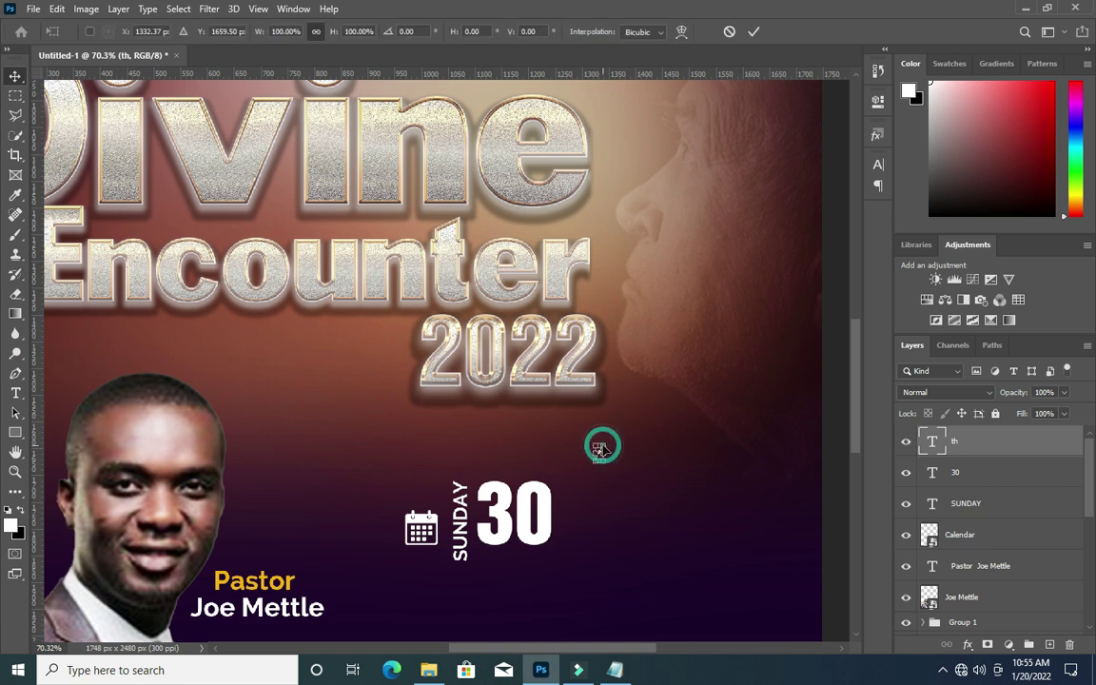
{"action": "left_click_drag", "start_coordinate": [599, 453], "coordinate": [654, 380]}
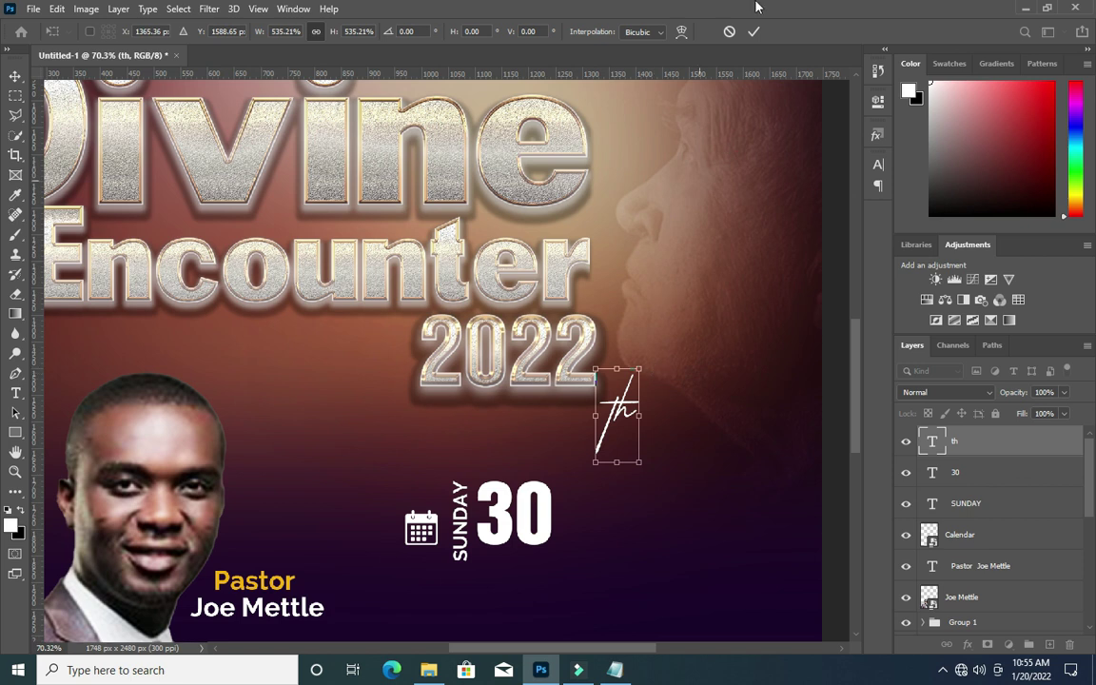
{"action": "left_click", "coordinate": [755, 31]}
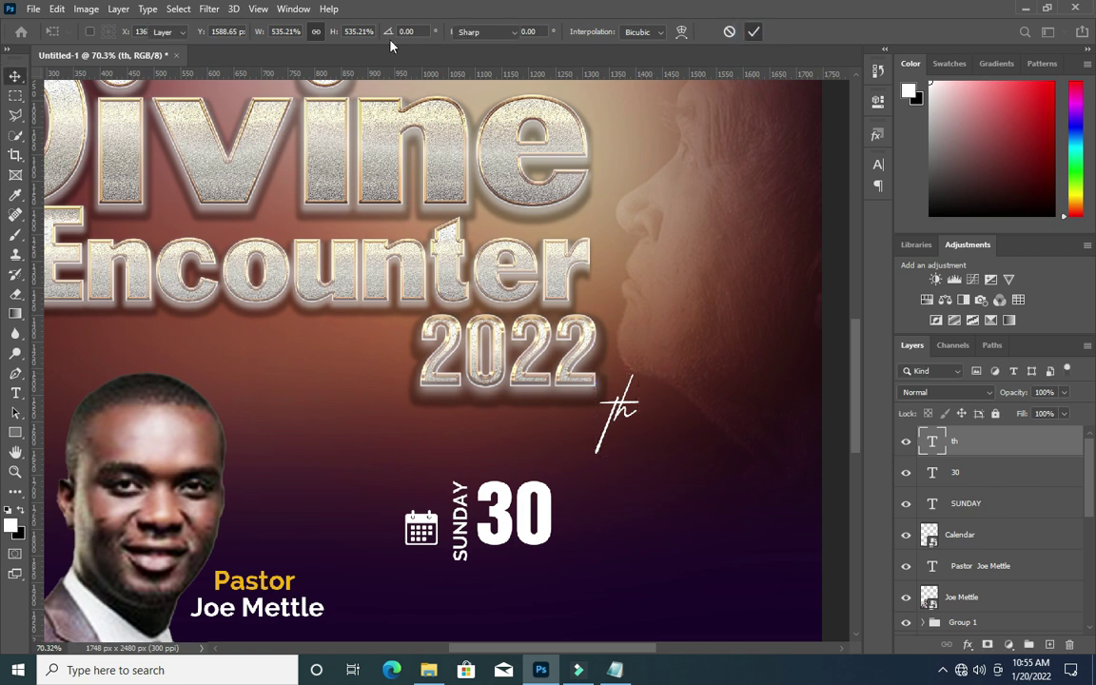
Colour the th gold sampled from the Pastor text and place it over the 30's top right.
{"action": "left_click", "coordinate": [608, 31]}
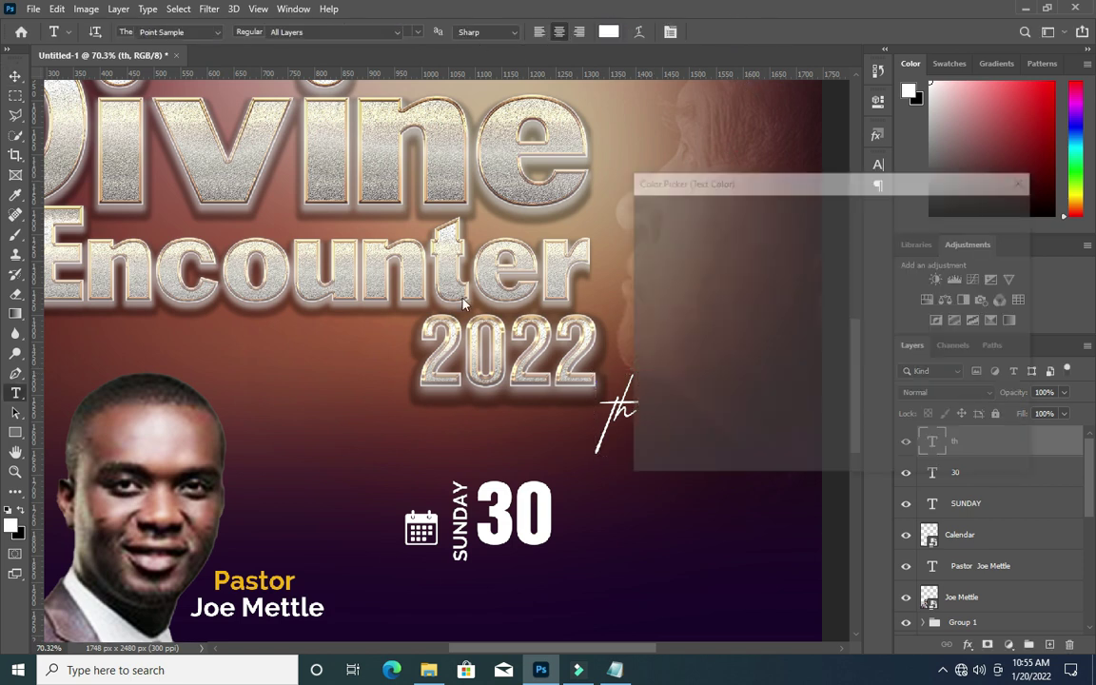
{"action": "left_click", "coordinate": [259, 578]}
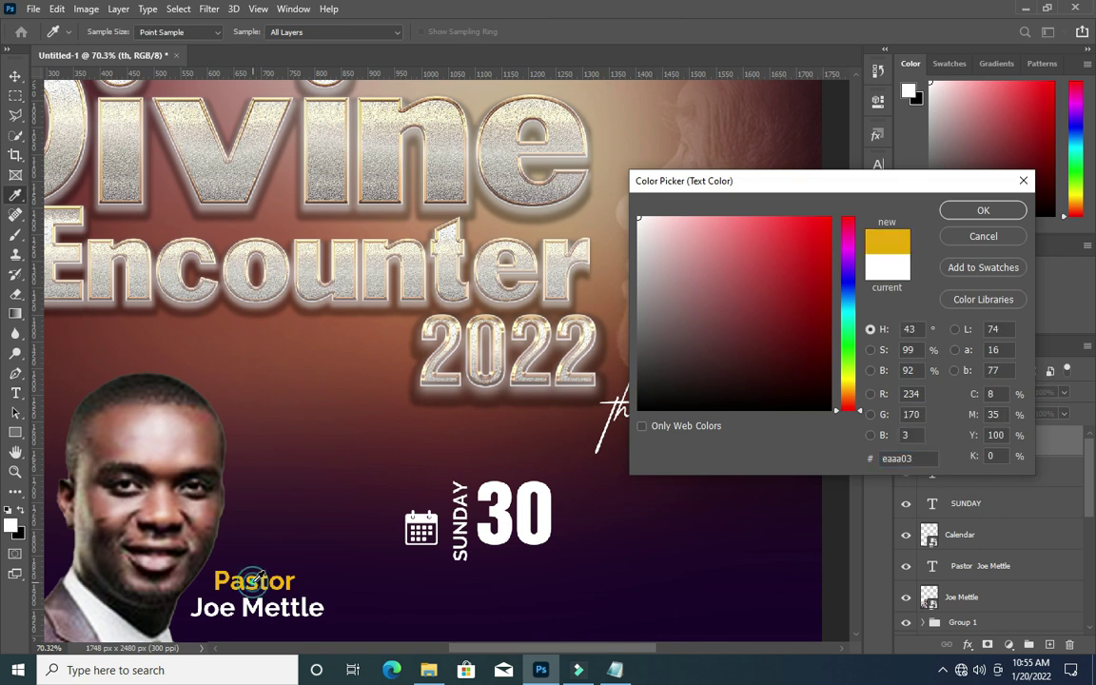
{"action": "left_click", "coordinate": [981, 209]}
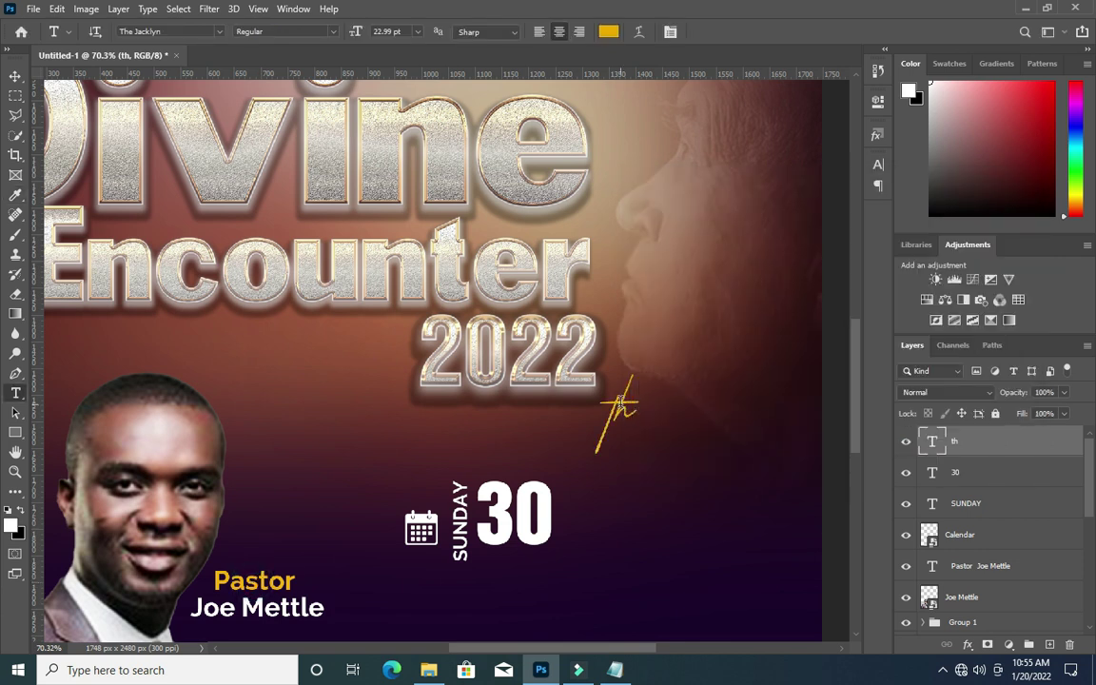
{"action": "left_click_drag", "start_coordinate": [623, 411], "coordinate": [538, 475]}
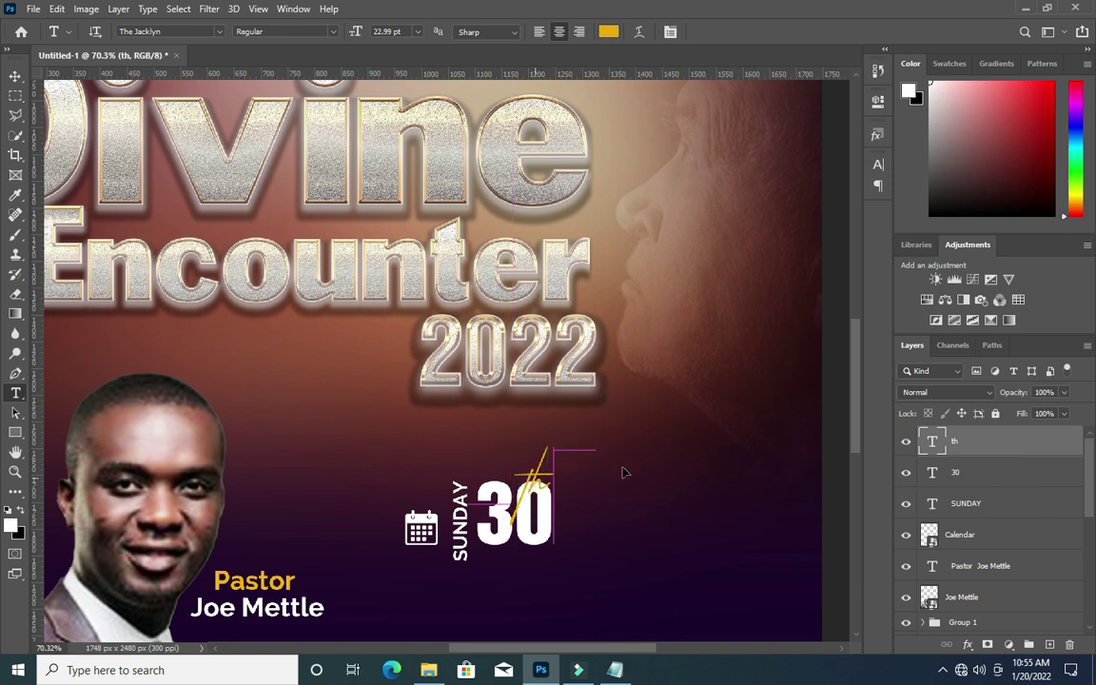
{"action": "left_click", "coordinate": [14, 76]}
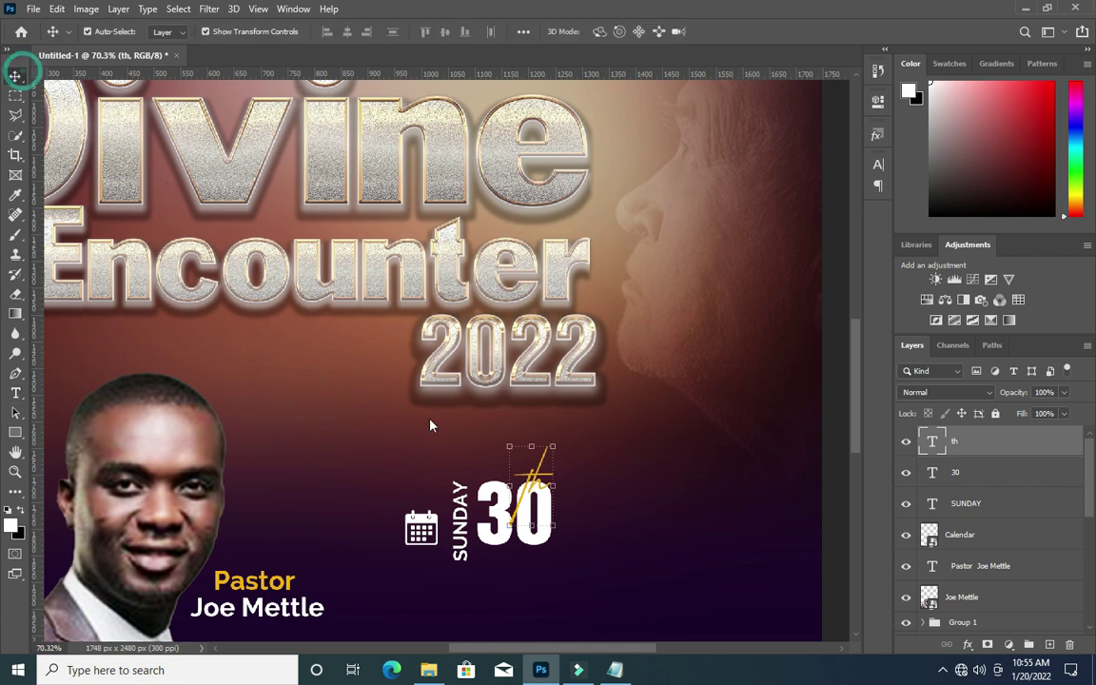
Copy JANUARY from the notes and start a new text point right of the 30th.
{"action": "key", "text": "alt+Tab"}
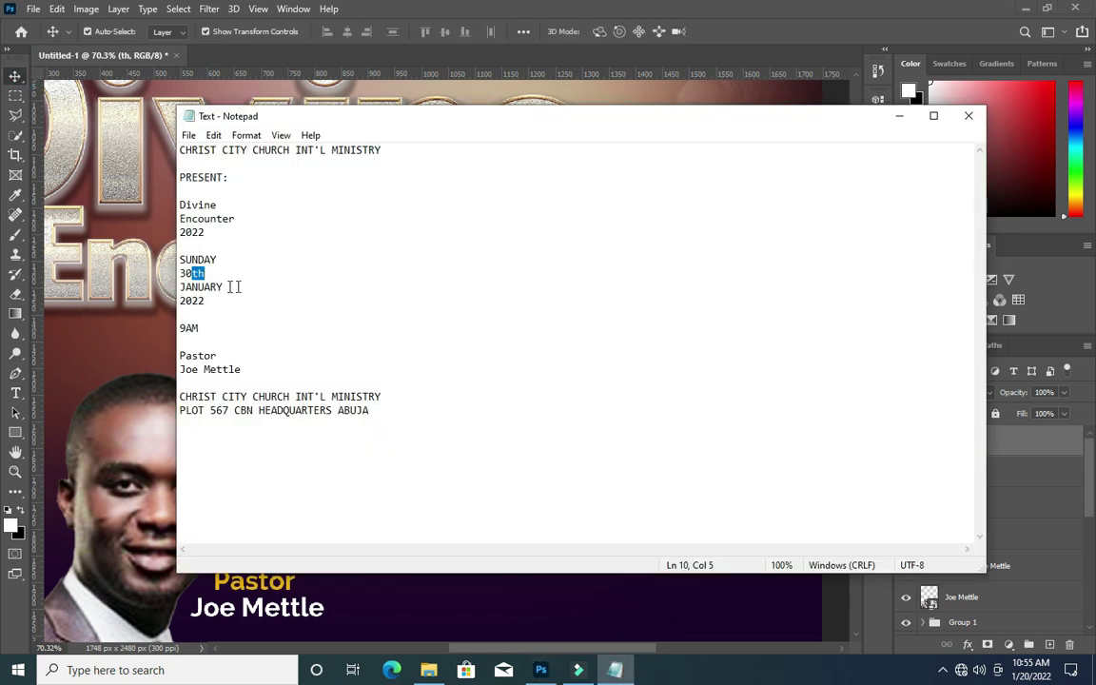
{"action": "left_click_drag", "start_coordinate": [230, 285], "coordinate": [164, 285]}
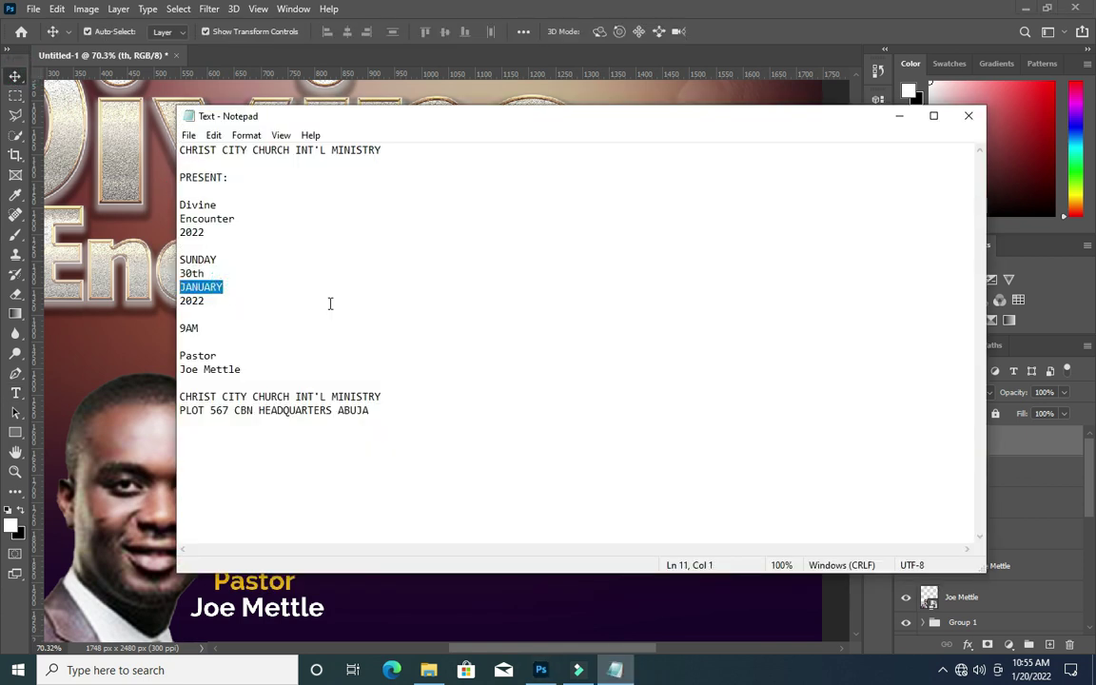
{"action": "left_click", "coordinate": [899, 118]}
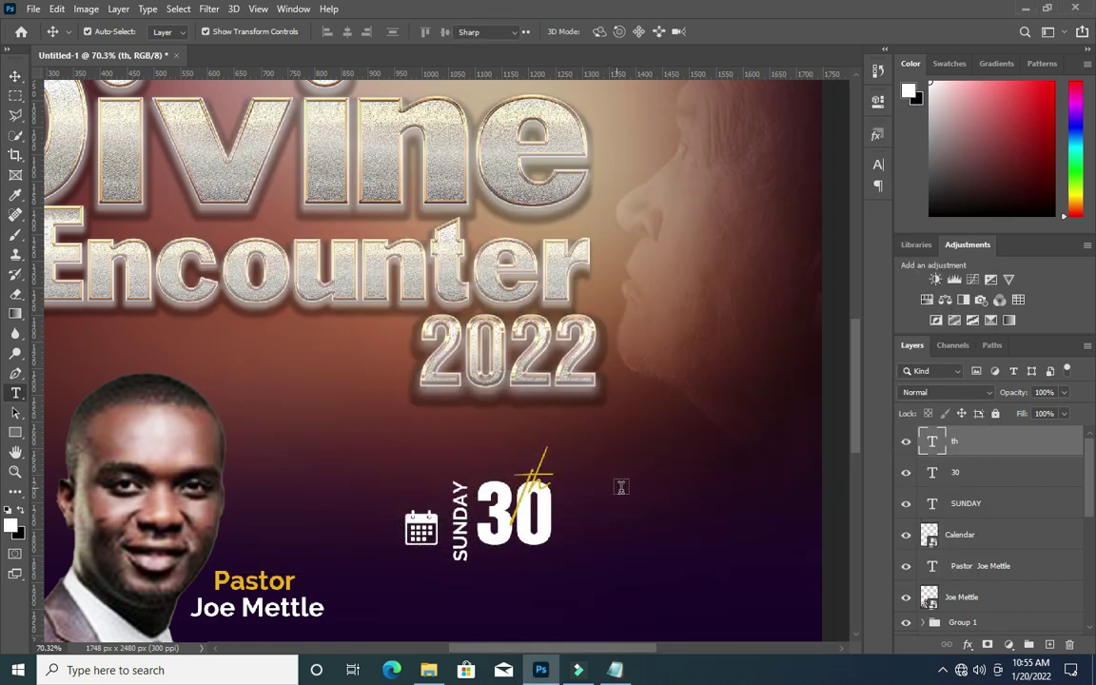
{"action": "key", "text": "t"}
{"action": "left_click", "coordinate": [651, 463]}
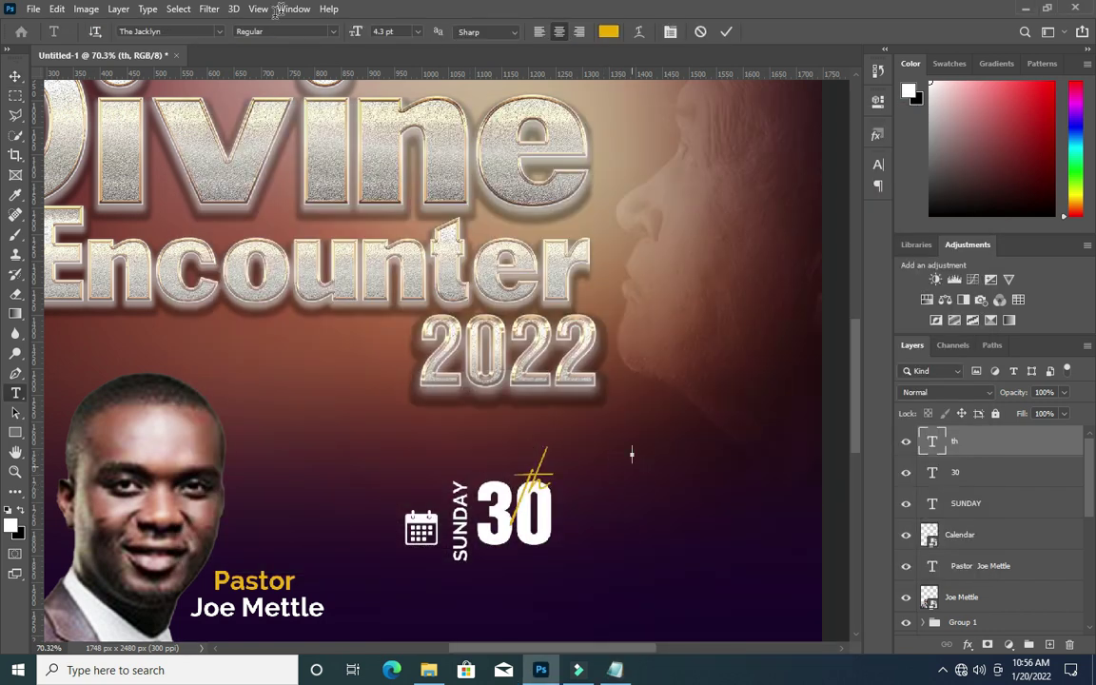
Set the type to Raleway Bold in white (#ffffff).
{"action": "left_click", "coordinate": [220, 33]}
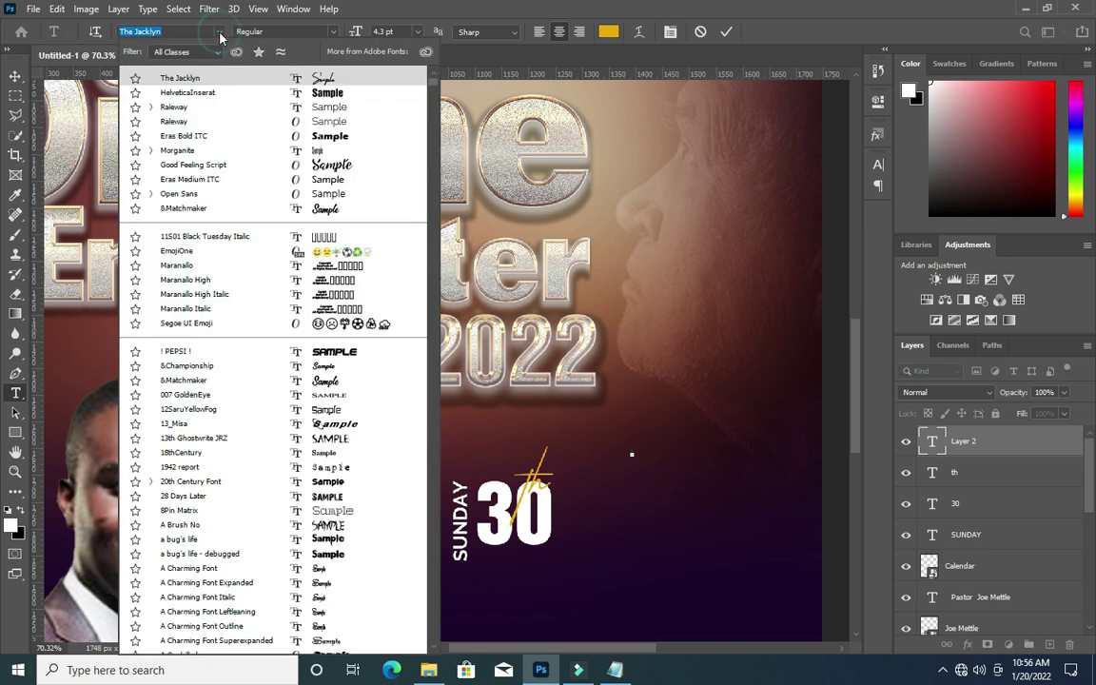
{"action": "left_click", "coordinate": [179, 109]}
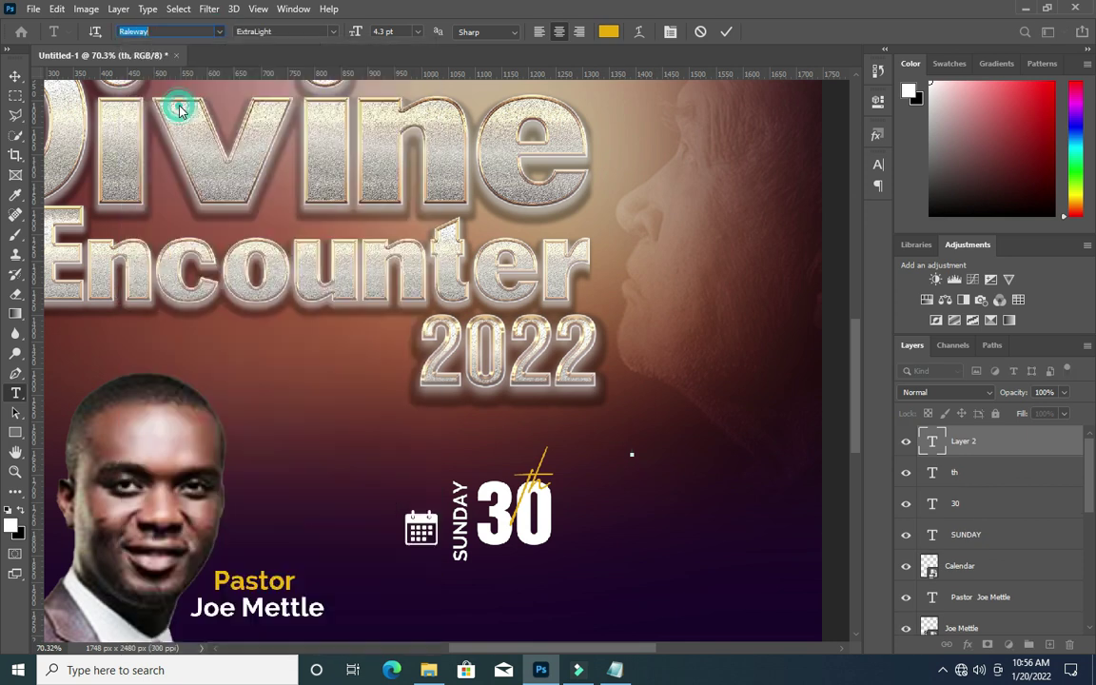
{"action": "left_click", "coordinate": [335, 33]}
{"action": "left_click", "coordinate": [252, 150]}
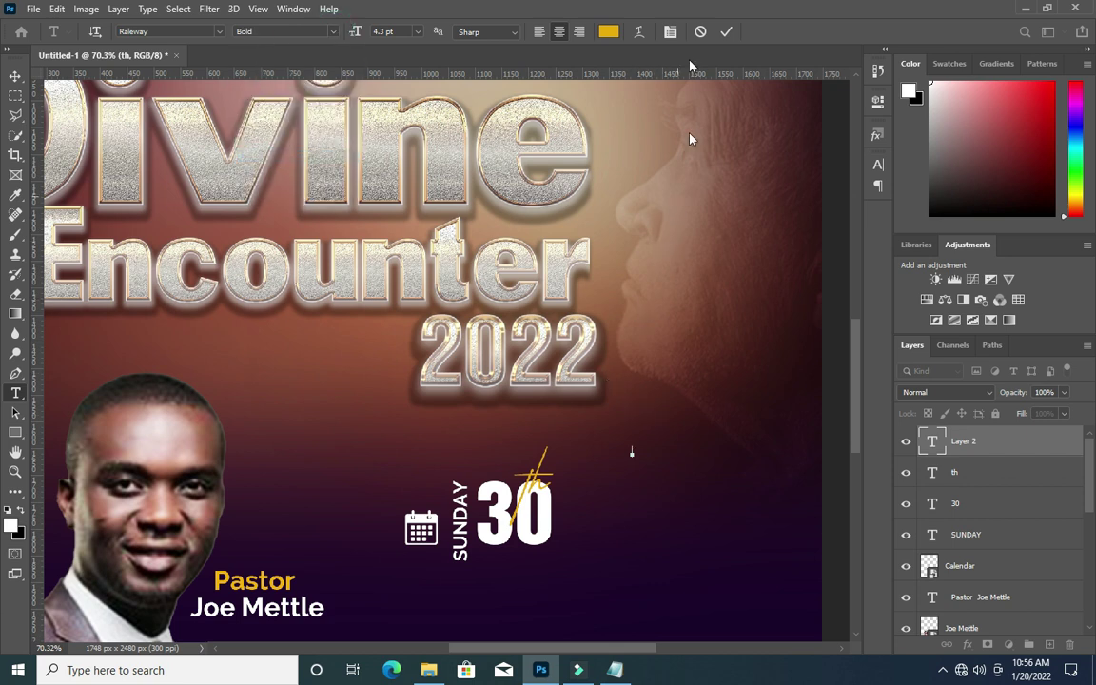
{"action": "left_click", "coordinate": [607, 33]}
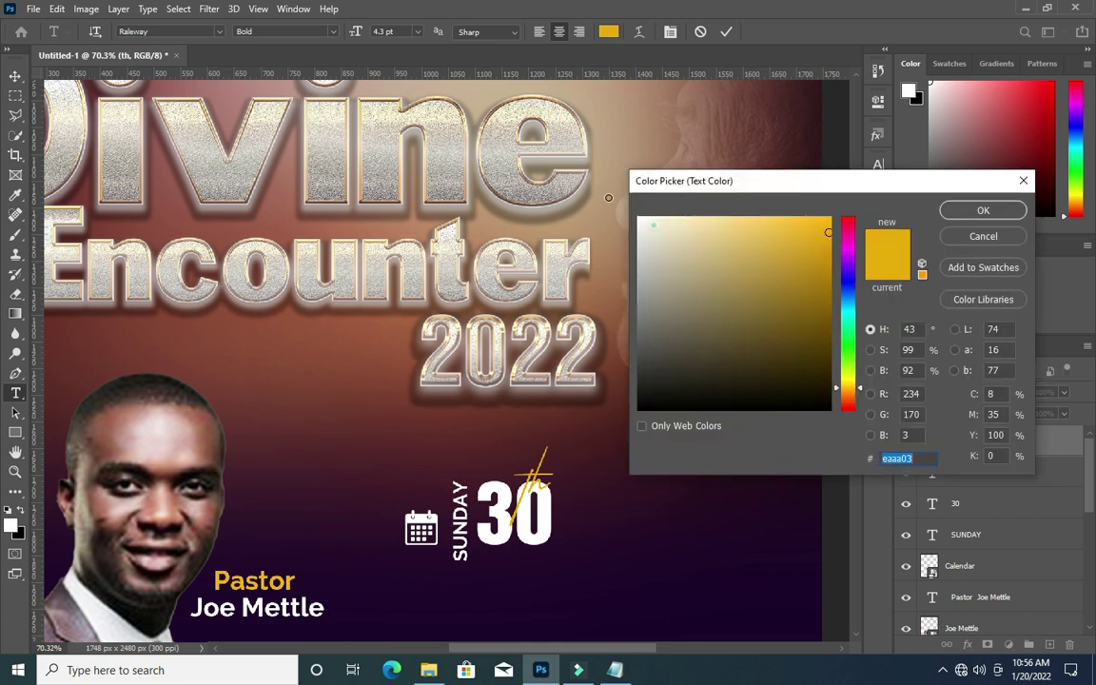
{"action": "left_click", "coordinate": [638, 218]}
{"action": "left_click", "coordinate": [984, 211]}
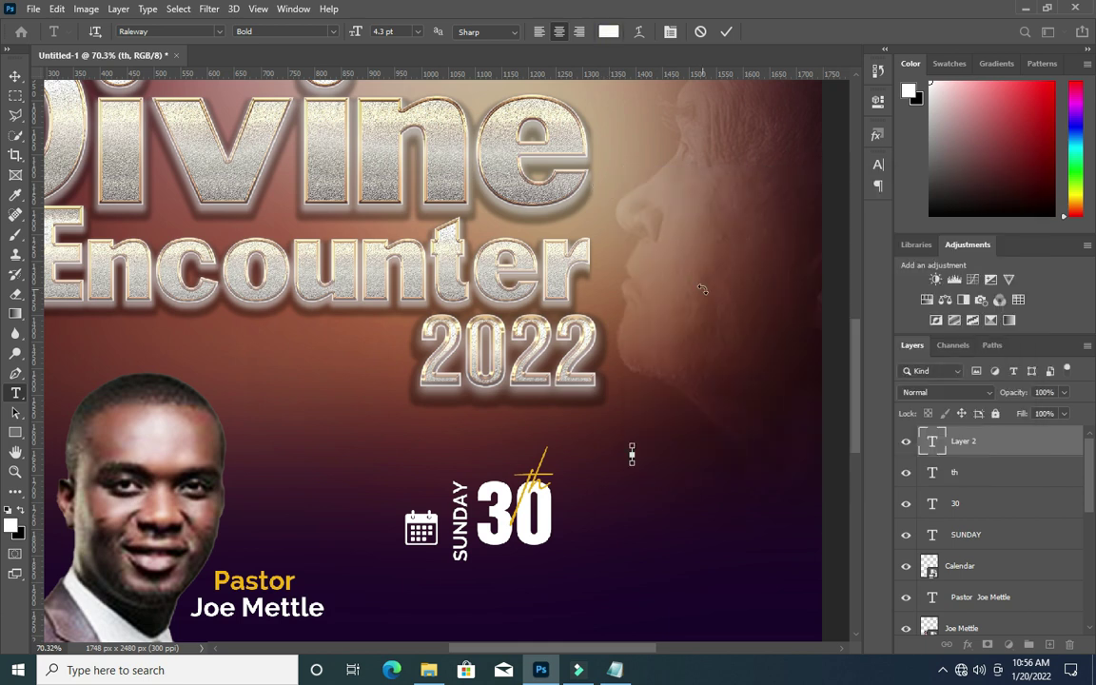
Enter JANUARY, enlarge it to about 151.67% and place it beside the 30th.
{"action": "type", "text": "JANUARY"}
{"action": "left_click", "coordinate": [726, 31]}
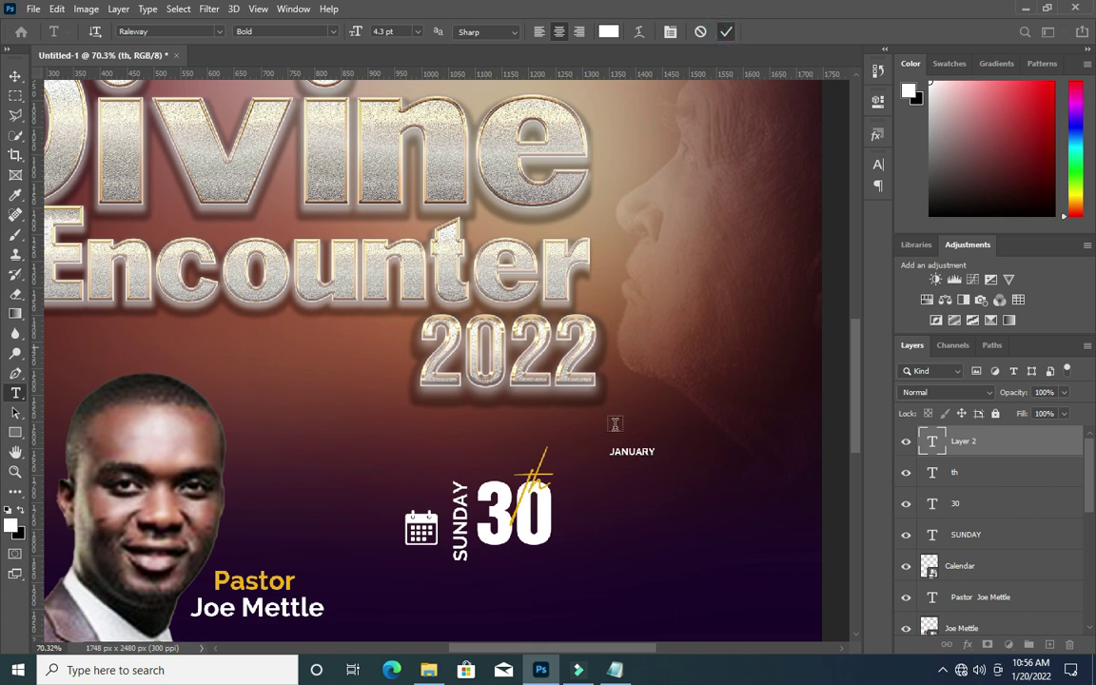
{"action": "left_click", "coordinate": [15, 77]}
{"action": "left_click_drag", "start_coordinate": [654, 456], "coordinate": [677, 463]}
{"action": "mouse_move", "coordinate": [631, 494]}
{"action": "left_mouse_down"}
{"action": "mouse_move", "coordinate": [628, 511]}
{"action": "mouse_move", "coordinate": [626, 481]}
{"action": "mouse_move", "coordinate": [621, 496]}
{"action": "mouse_move", "coordinate": [608, 494]}
{"action": "left_mouse_up"}
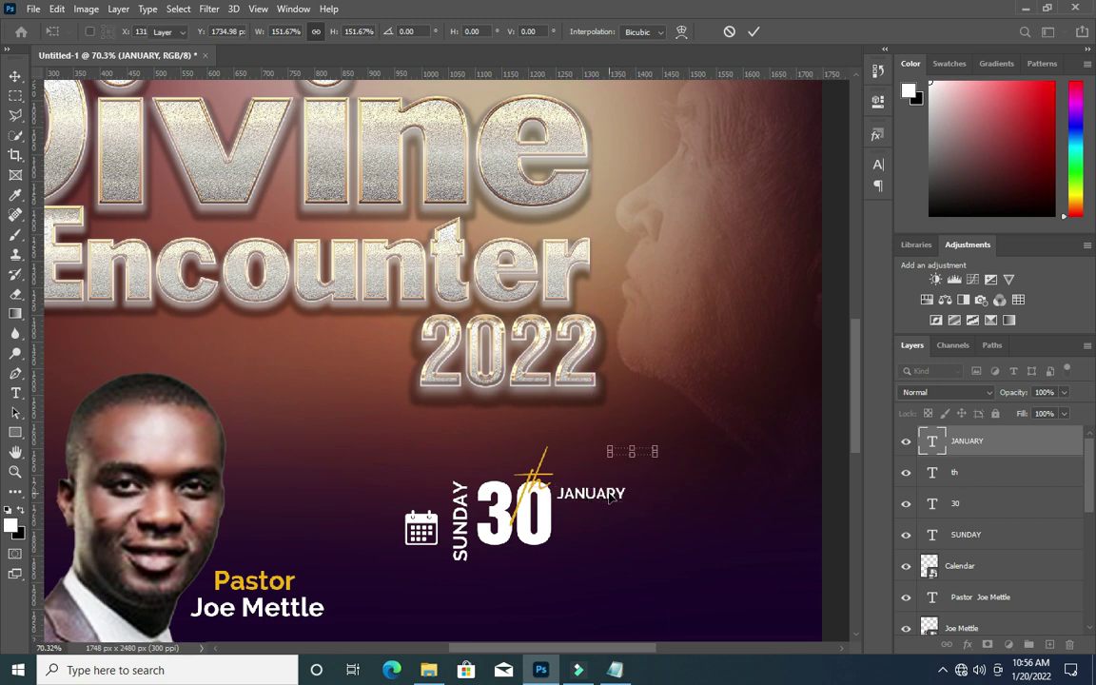
{"action": "key", "text": "Return"}
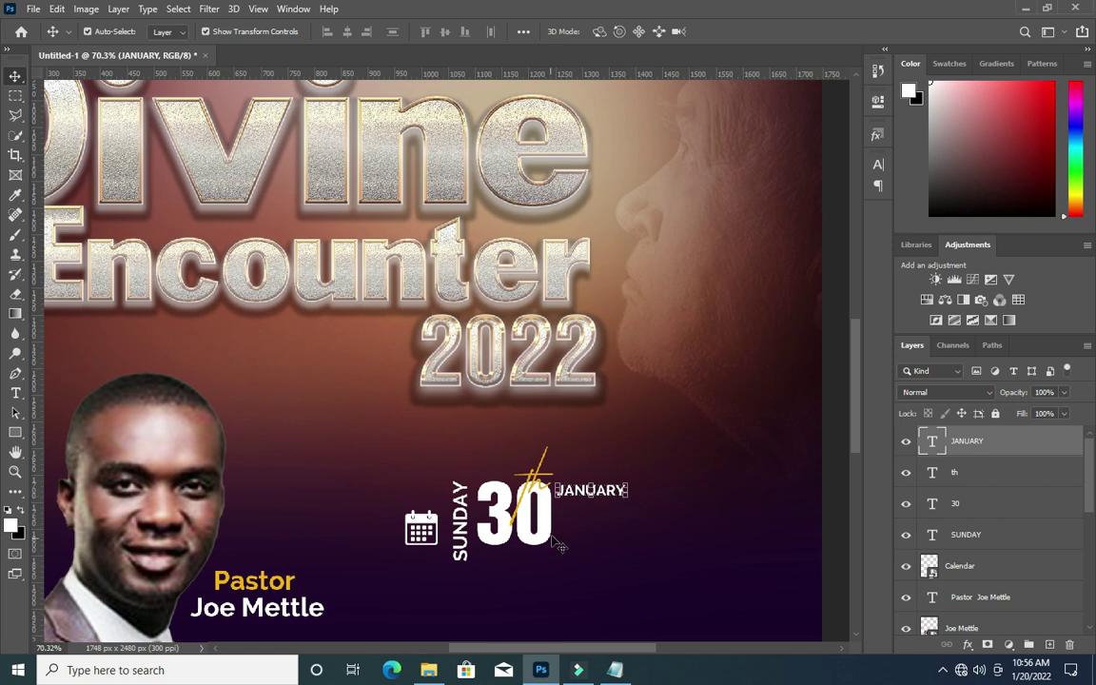
{"action": "left_click", "coordinate": [981, 513]}
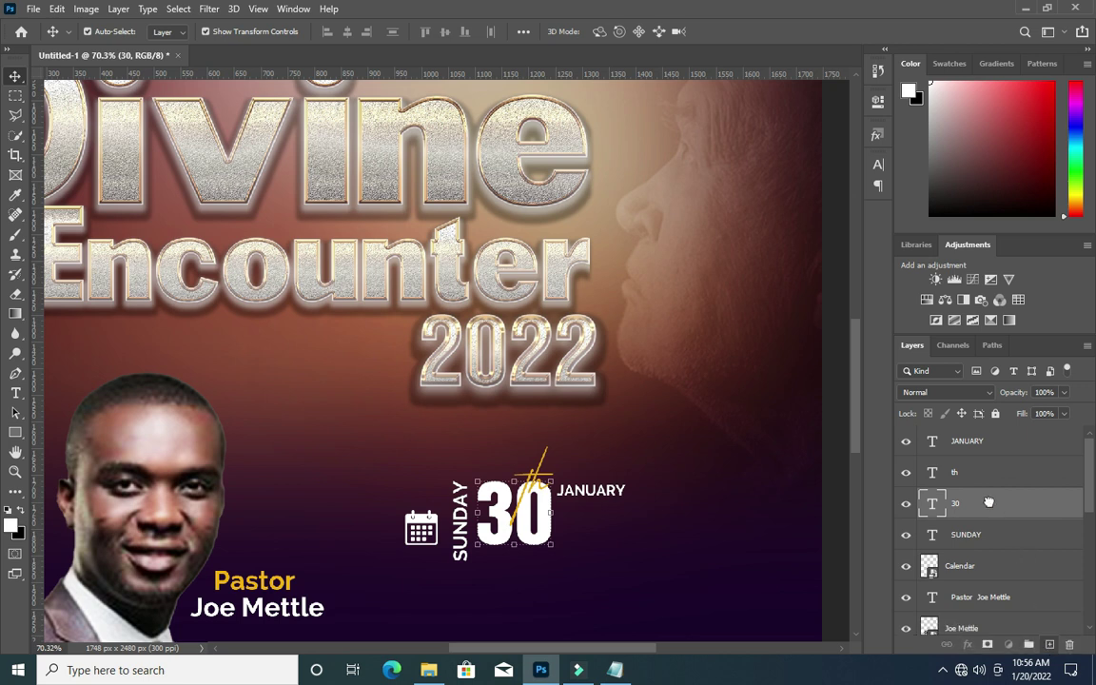
Duplicate the 30 layer, move the copy under JANUARY and retype it as 2022.
{"action": "key", "text": "ctrl+j"}
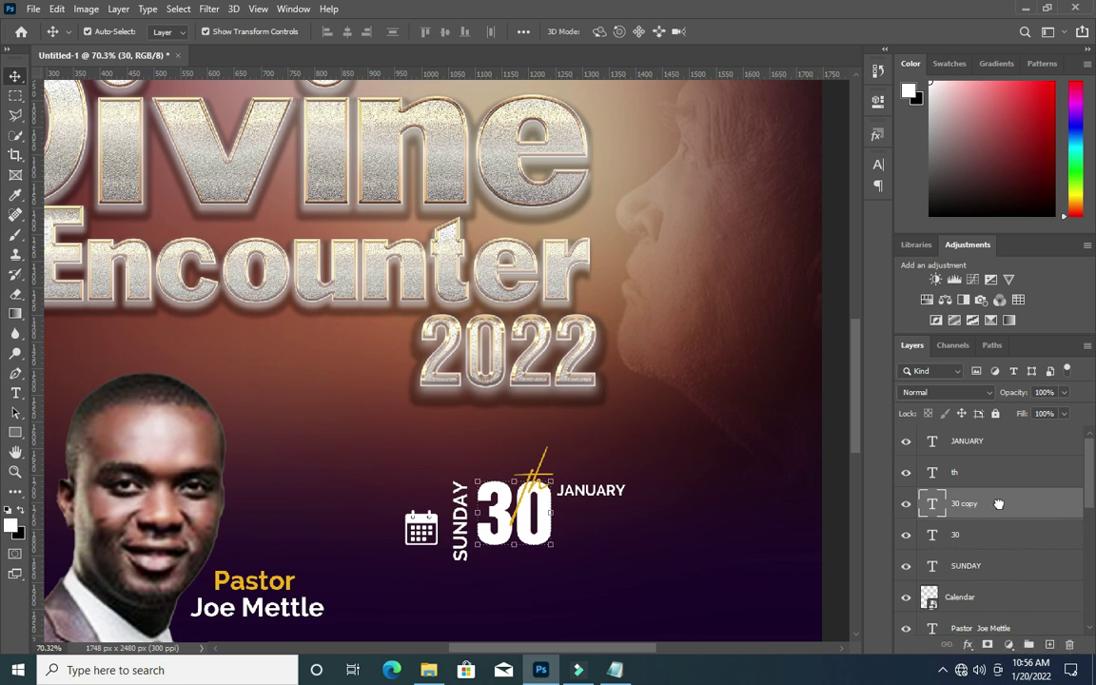
{"action": "left_click_drag", "start_coordinate": [1000, 509], "coordinate": [962, 440]}
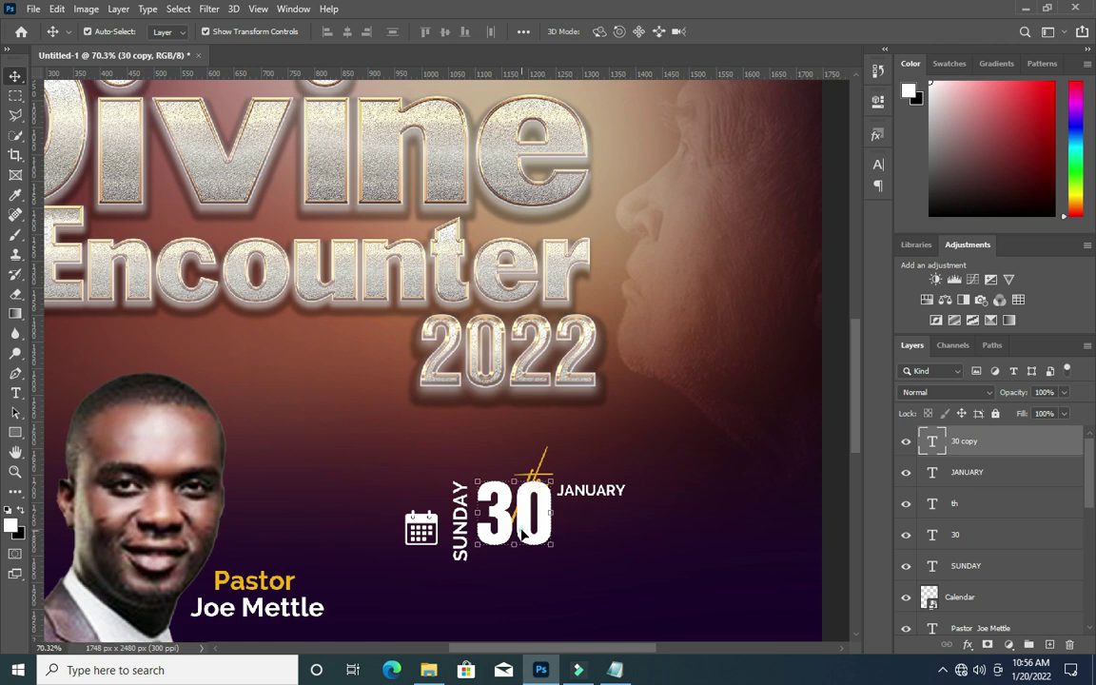
{"action": "left_click_drag", "start_coordinate": [525, 530], "coordinate": [602, 553]}
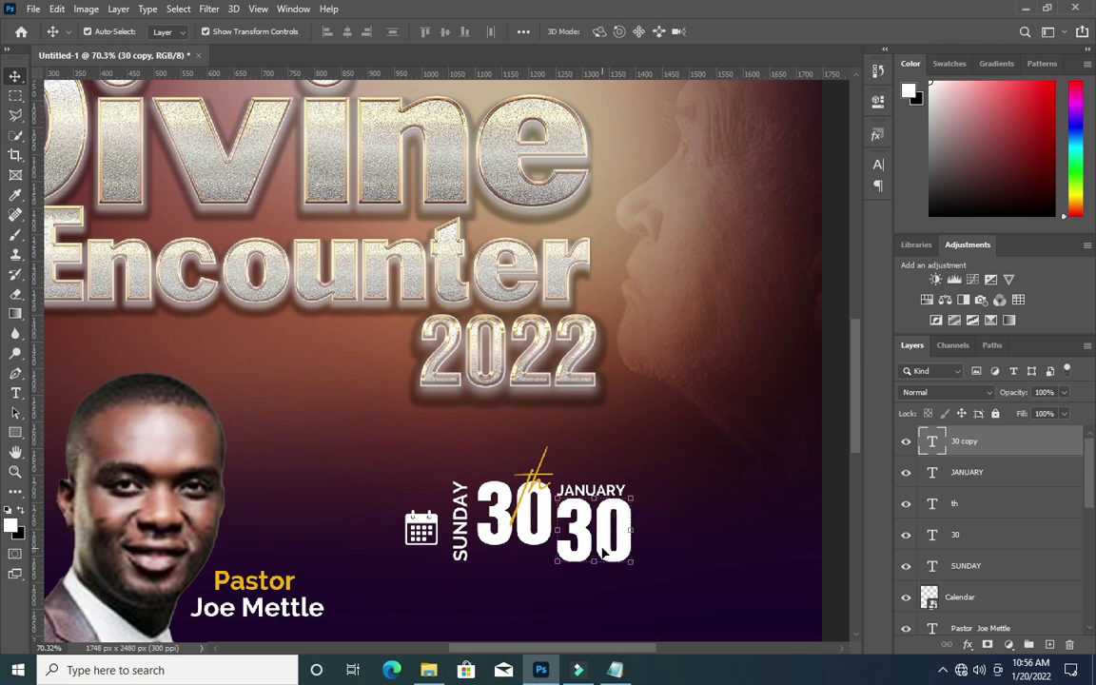
{"action": "double_click", "coordinate": [609, 546]}
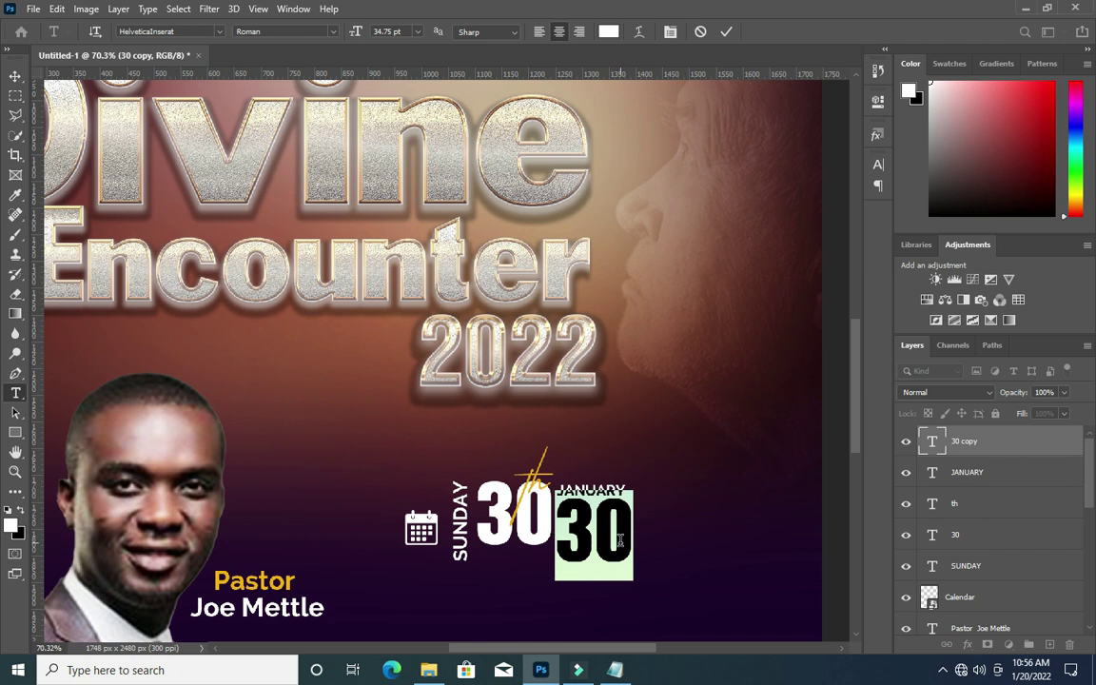
{"action": "type", "text": "2022"}
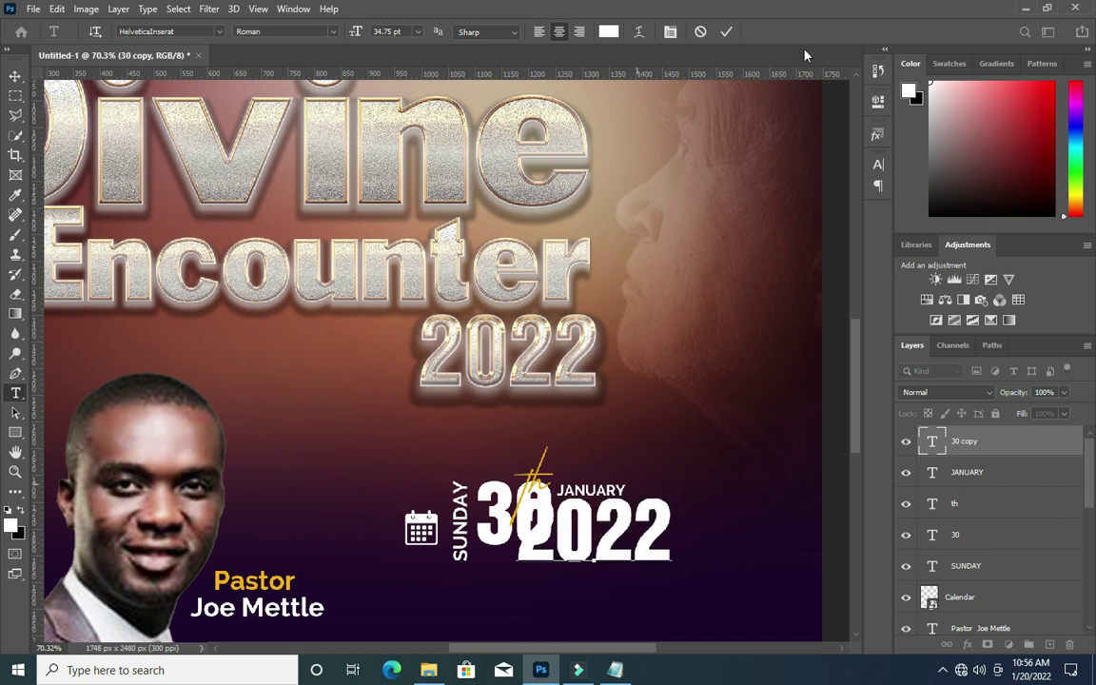
{"action": "left_click", "coordinate": [726, 32]}
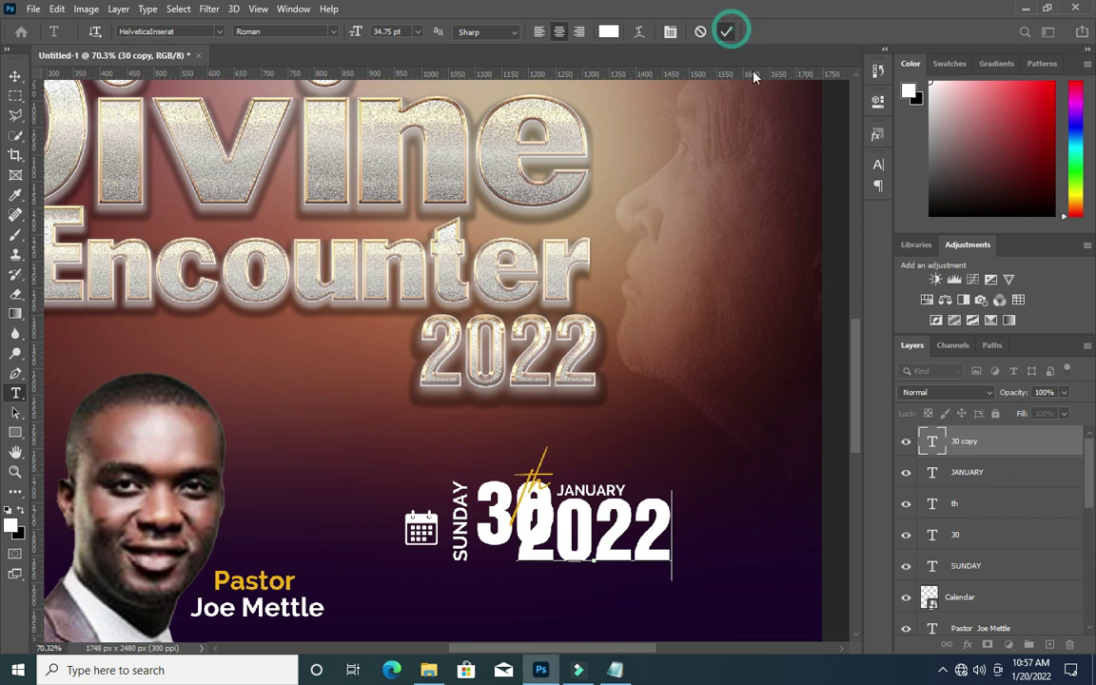
Shrink 2022 to about 55% to fit under JANUARY and nudge it lower.
{"action": "left_click", "coordinate": [15, 77]}
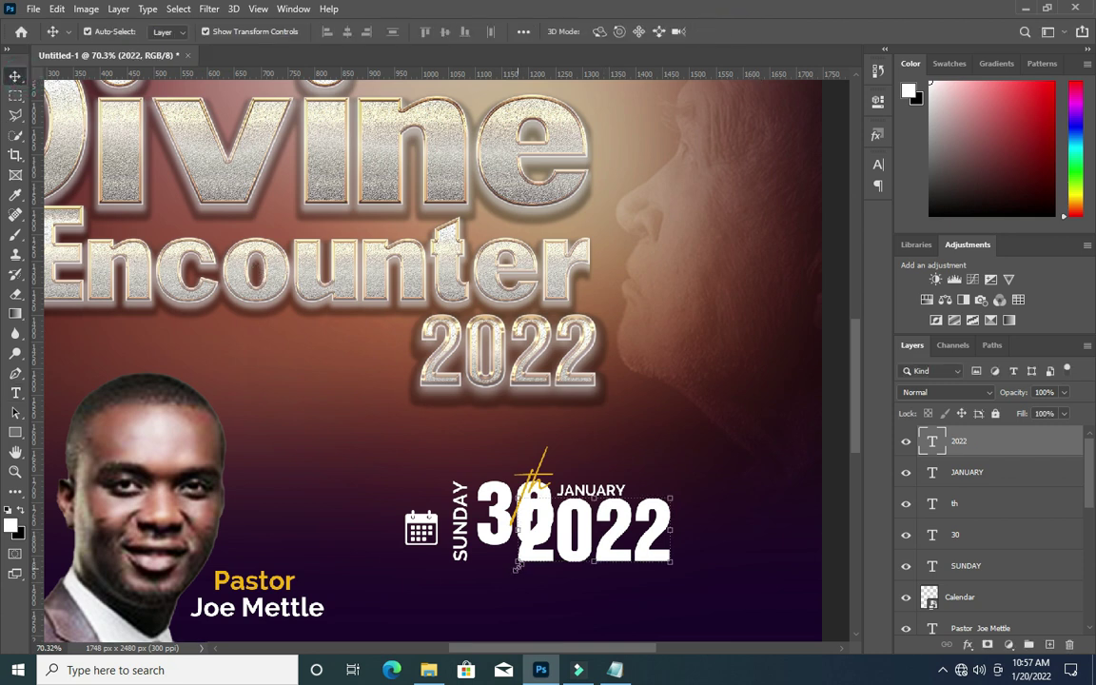
{"action": "left_click", "coordinate": [515, 581]}
{"action": "left_click_drag", "start_coordinate": [515, 581], "coordinate": [556, 572]}
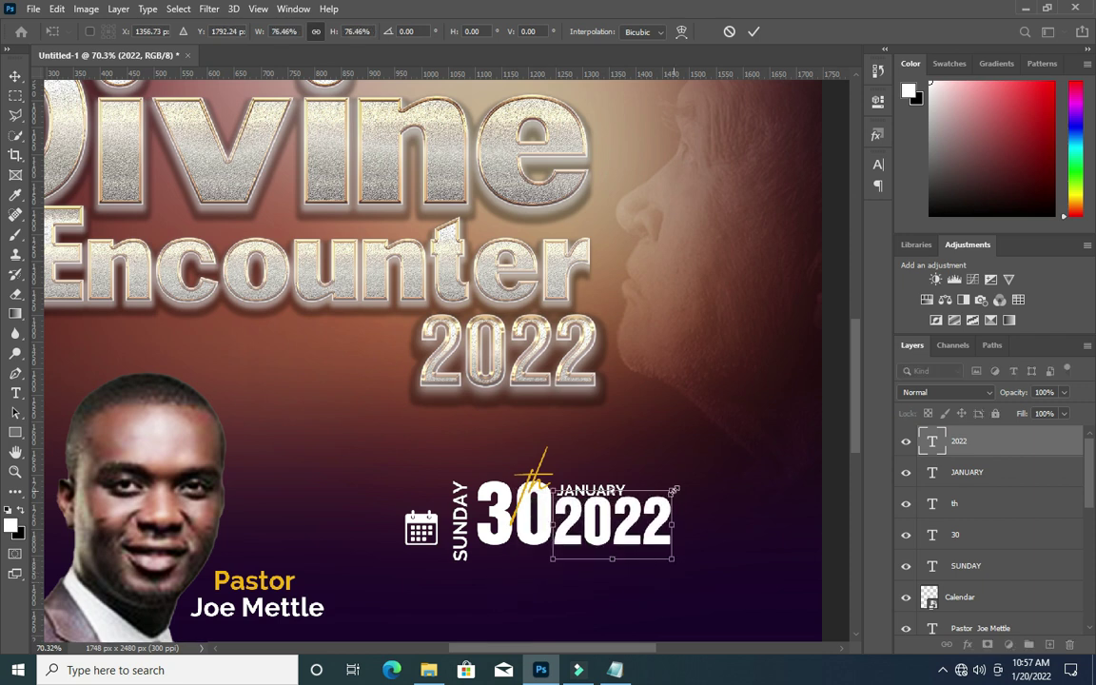
{"action": "left_click_drag", "start_coordinate": [673, 491], "coordinate": [662, 496]}
{"action": "left_click_drag", "start_coordinate": [659, 562], "coordinate": [628, 562]}
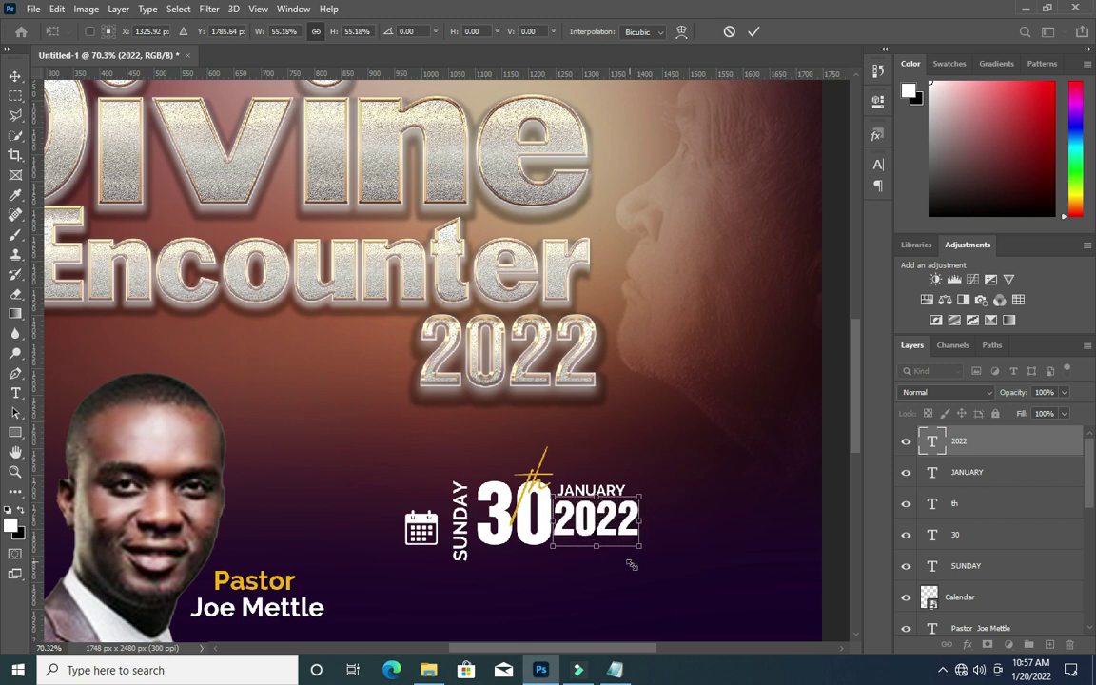
{"action": "left_click", "coordinate": [753, 31]}
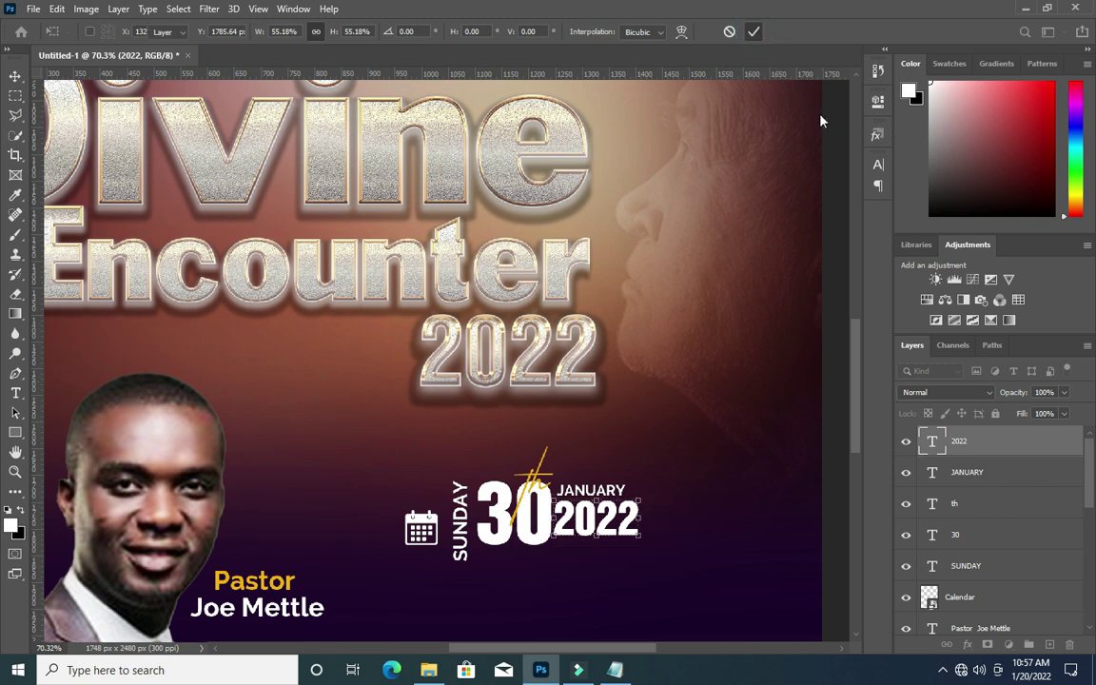
{"action": "key", "text": "Down"}
{"action": "key", "text": "Down"}
{"action": "key", "text": "Down"}
{"action": "key", "text": "Down"}
{"action": "key", "text": "Down"}
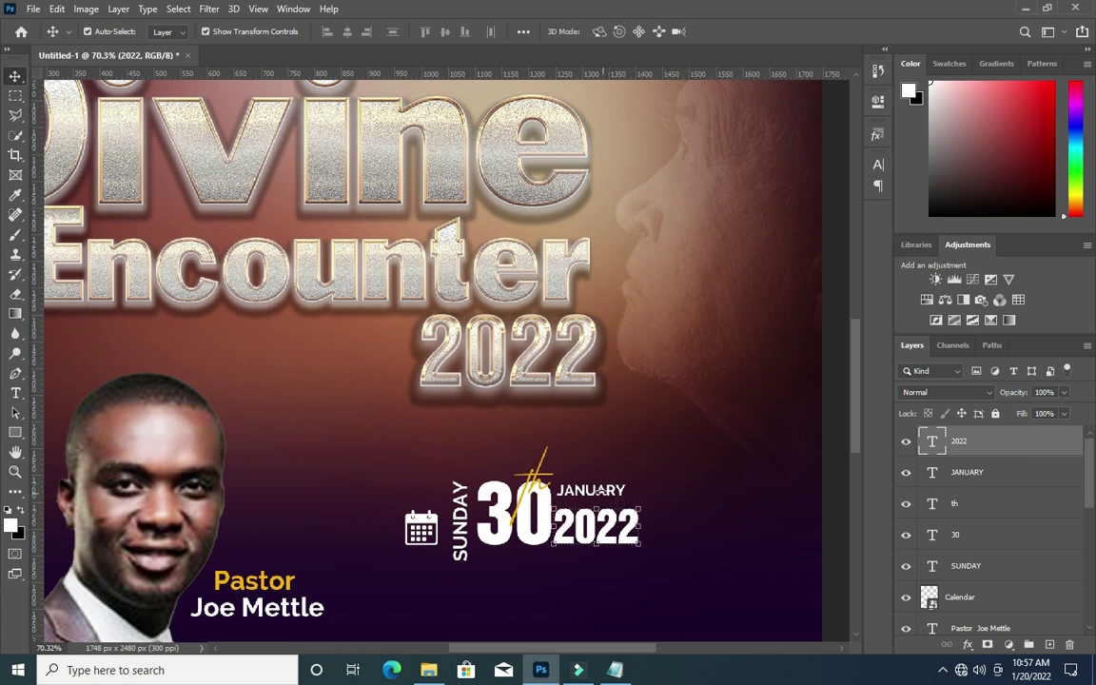
Nudge the JANUARY text slightly up and left.
{"action": "scroll", "coordinate": [601, 491], "scroll_direction": "up", "scroll_amount": 5}
{"action": "left_click", "coordinate": [597, 490]}
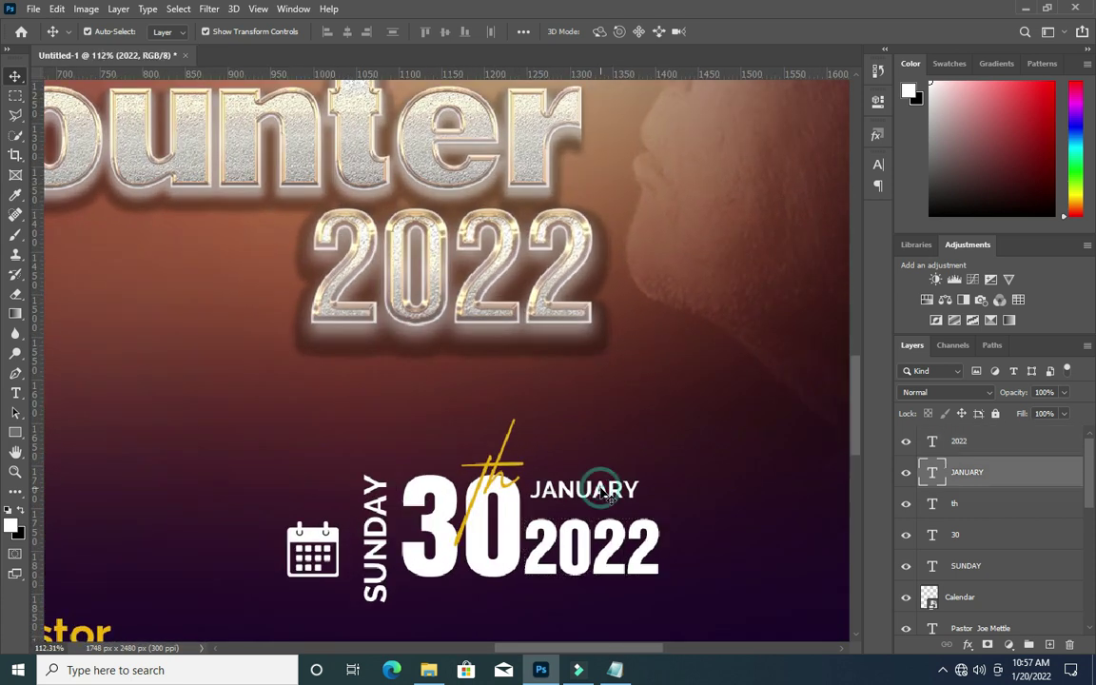
{"action": "key", "text": "ctrl+t"}
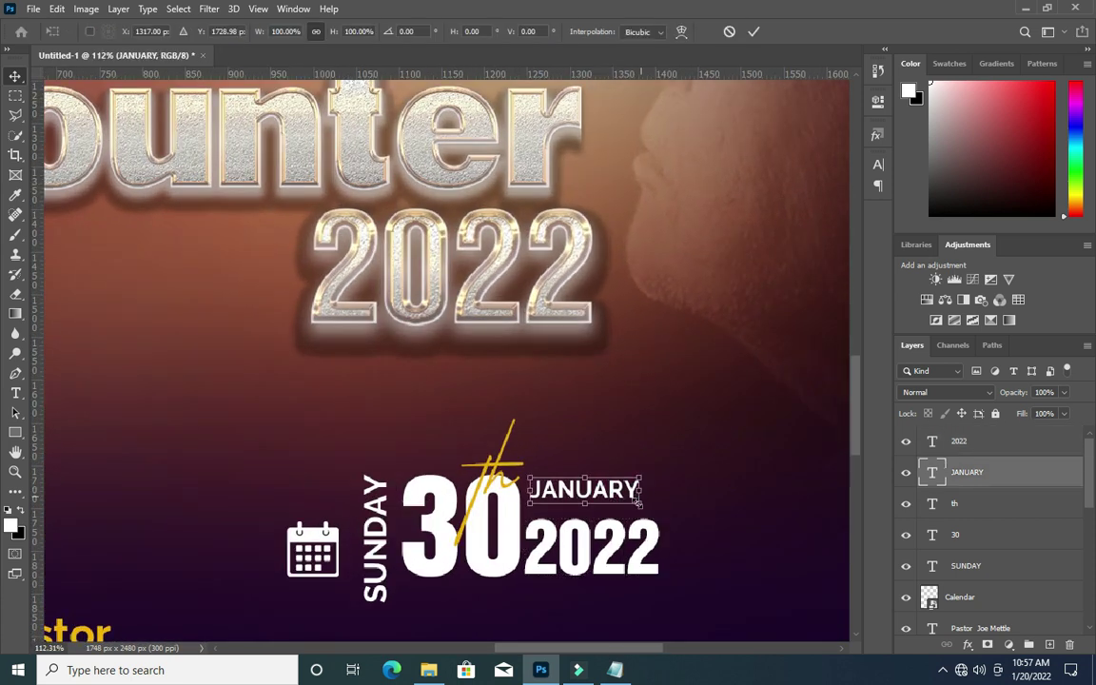
{"action": "left_click_drag", "start_coordinate": [639, 505], "coordinate": [659, 522]}
{"action": "left_click", "coordinate": [754, 33]}
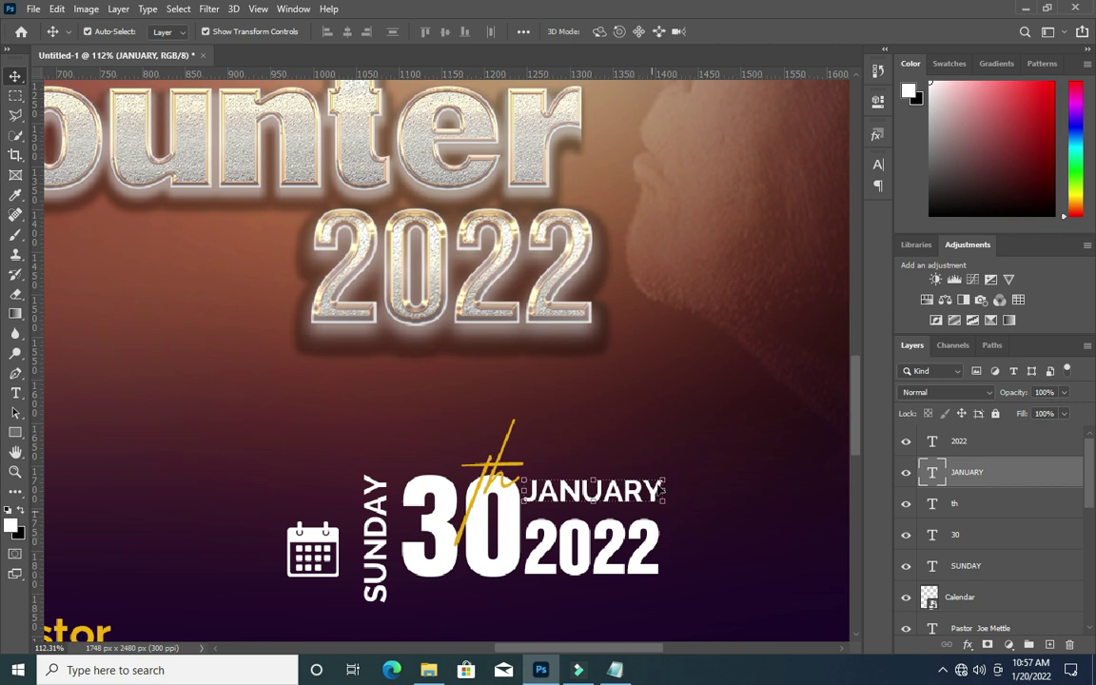
Shrink the SUNDAY text to about 79%.
{"action": "scroll", "coordinate": [653, 453], "scroll_direction": "down", "scroll_amount": 5}
{"action": "scroll", "coordinate": [628, 443], "scroll_direction": "down", "scroll_amount": 4}
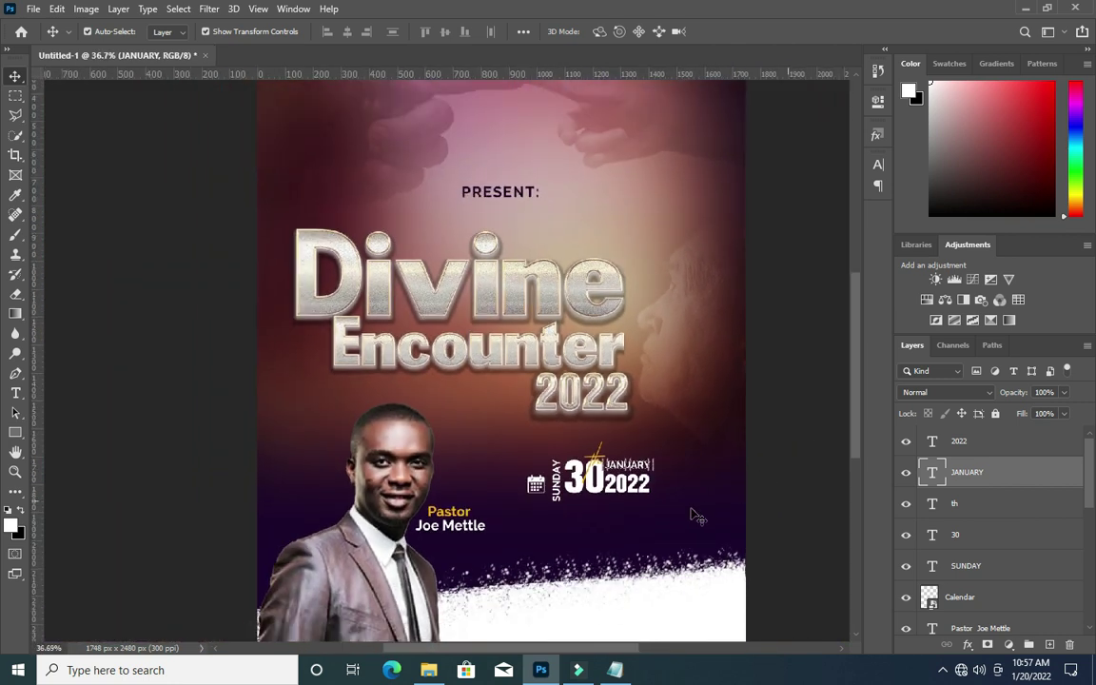
{"action": "left_click", "coordinate": [683, 500]}
{"action": "scroll", "coordinate": [602, 519], "scroll_direction": "up", "scroll_amount": 5}
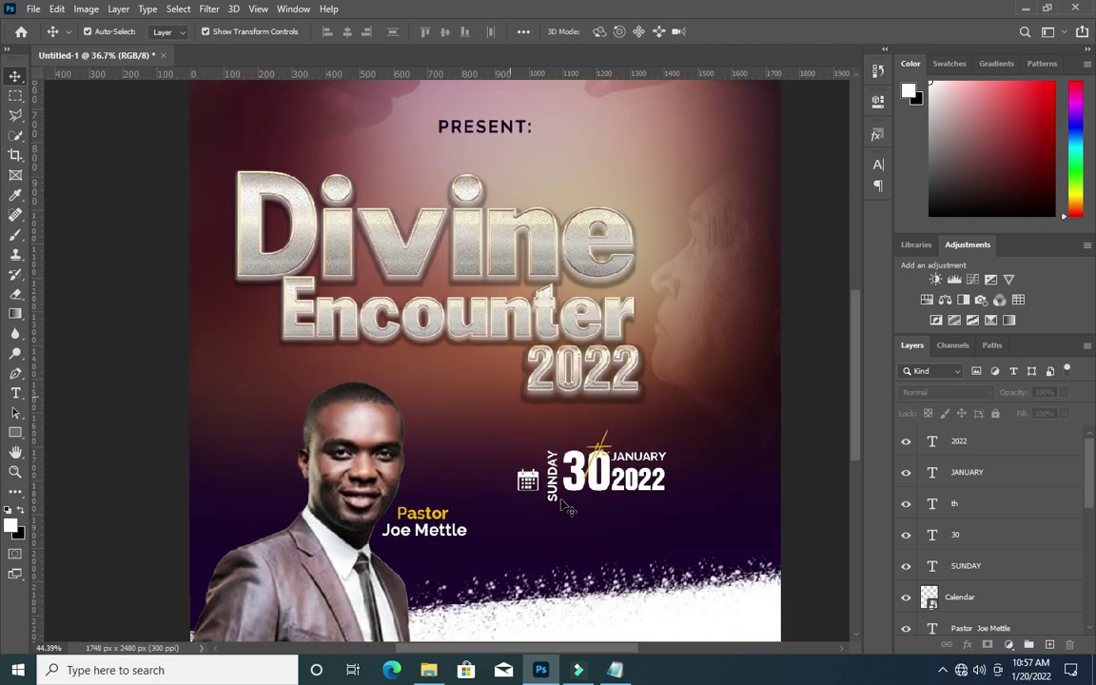
{"action": "scroll", "coordinate": [560, 490], "scroll_direction": "up", "scroll_amount": 2}
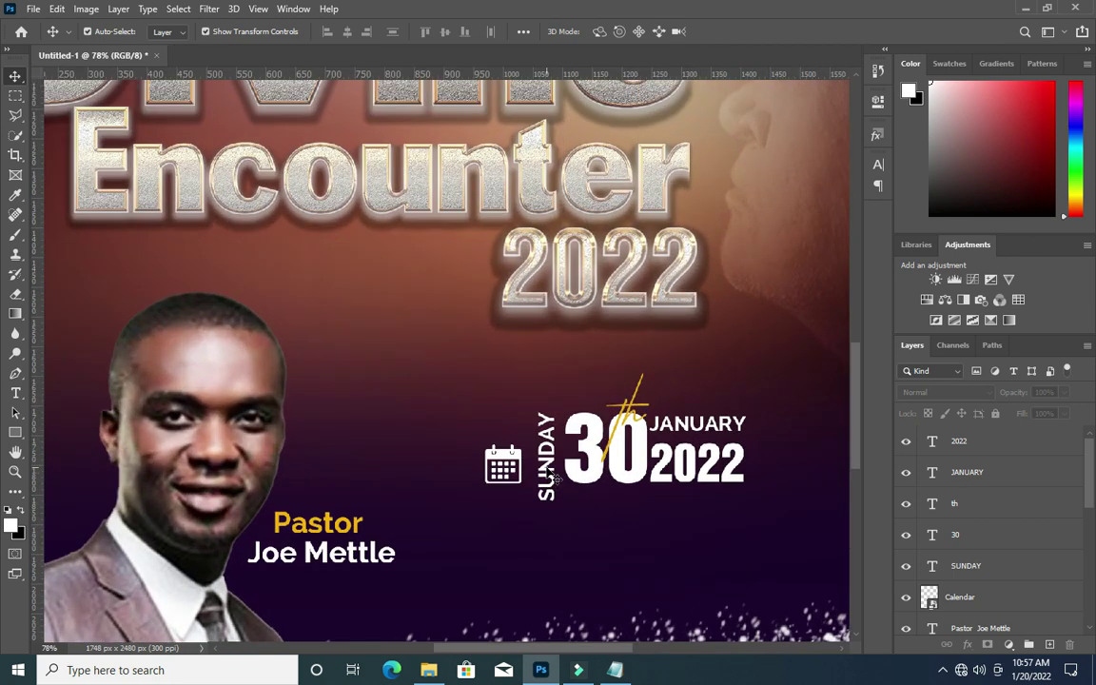
{"action": "left_click", "coordinate": [546, 495]}
{"action": "key", "text": "ctrl+t"}
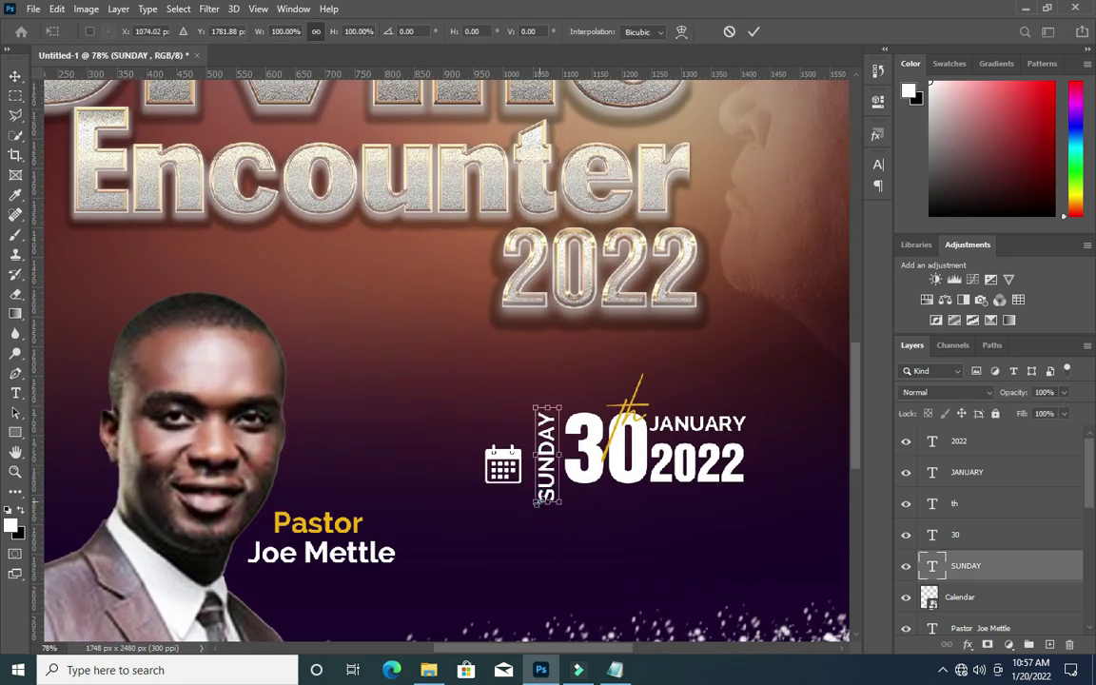
{"action": "left_click_drag", "start_coordinate": [539, 499], "coordinate": [540, 483]}
{"action": "left_click", "coordinate": [753, 31]}
Select the calendar icon layer on the canvas.
{"action": "scroll", "coordinate": [524, 341], "scroll_direction": "down", "scroll_amount": 5}
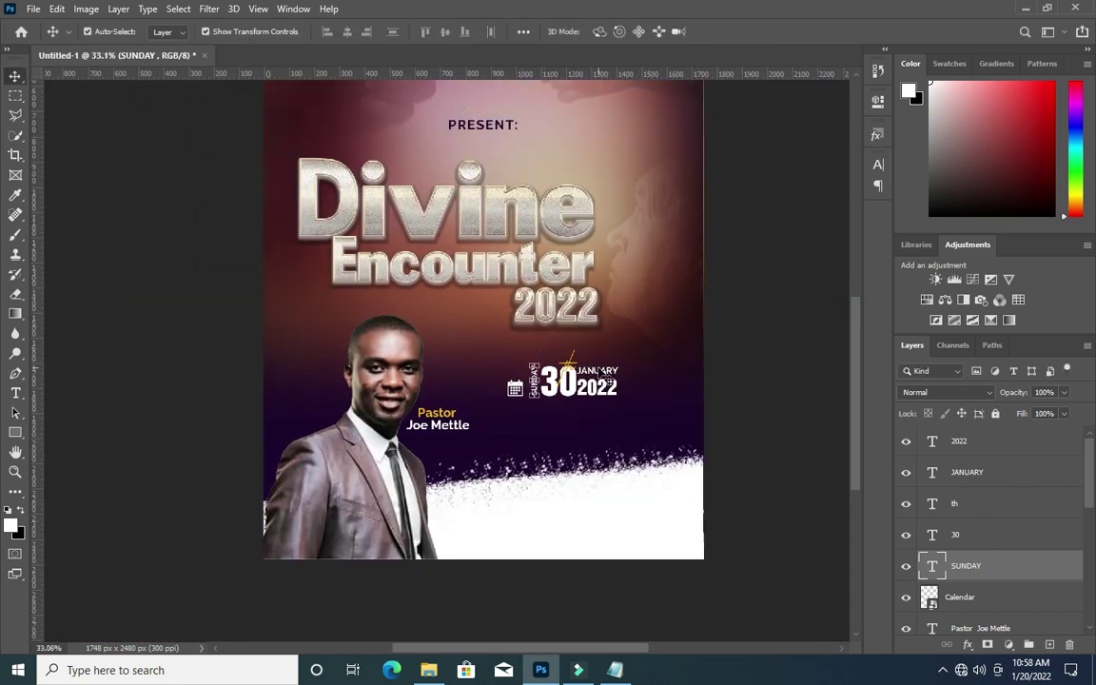
{"action": "scroll", "coordinate": [606, 371], "scroll_direction": "up", "scroll_amount": 1}
{"action": "left_click", "coordinate": [606, 371]}
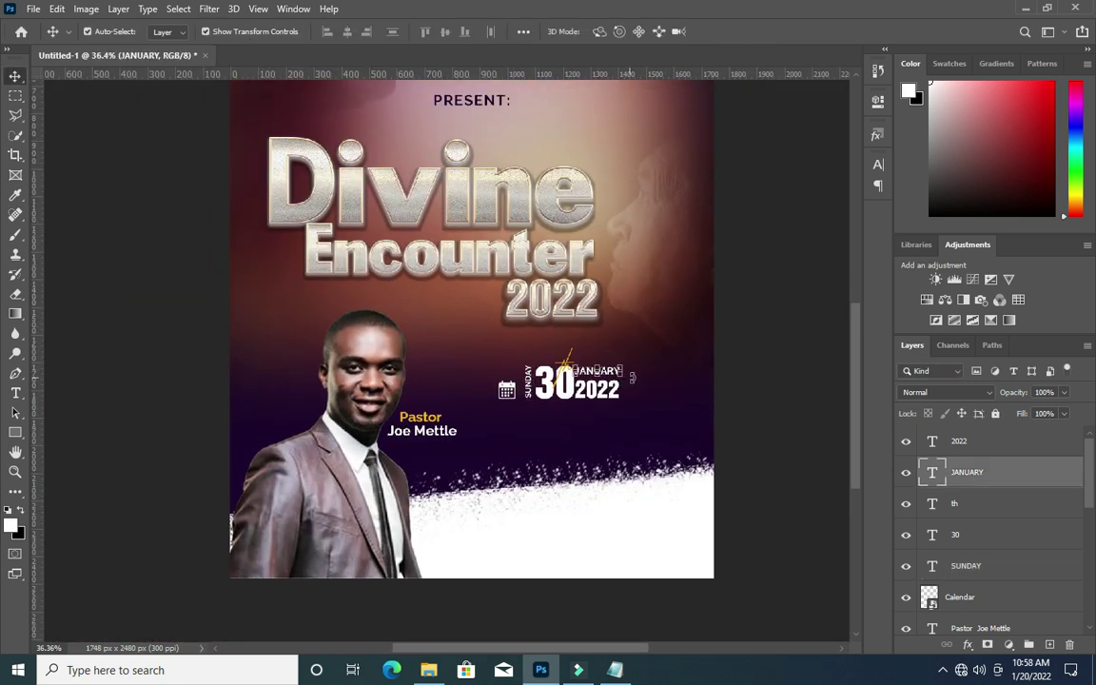
{"action": "left_click", "coordinate": [773, 366]}
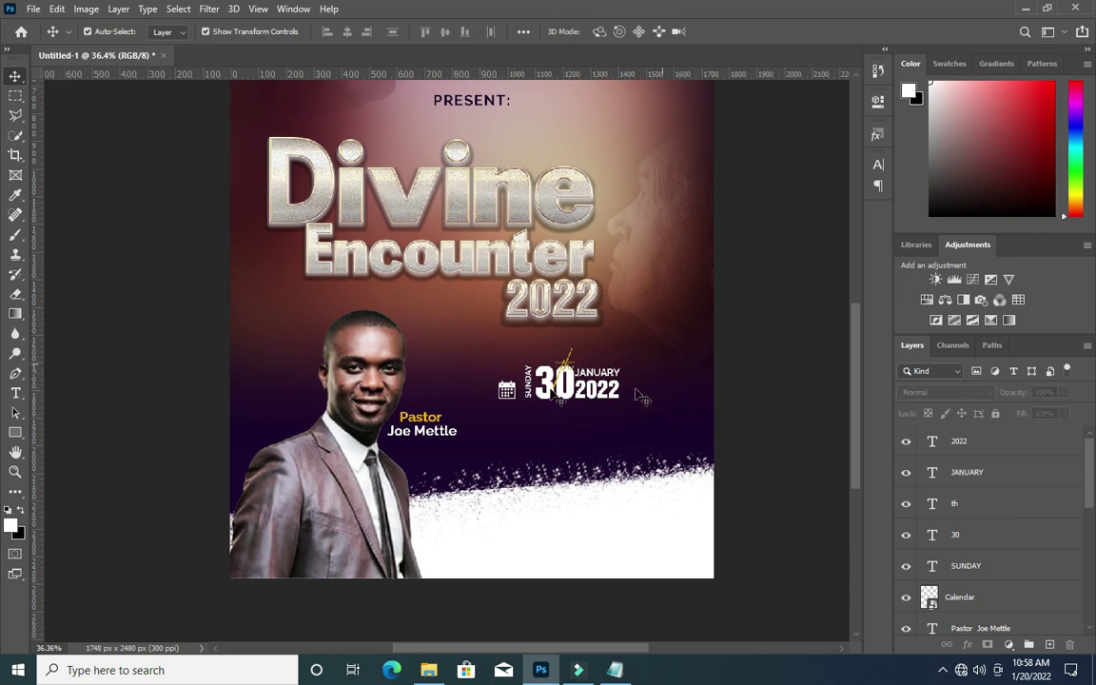
{"action": "left_click", "coordinate": [507, 392]}
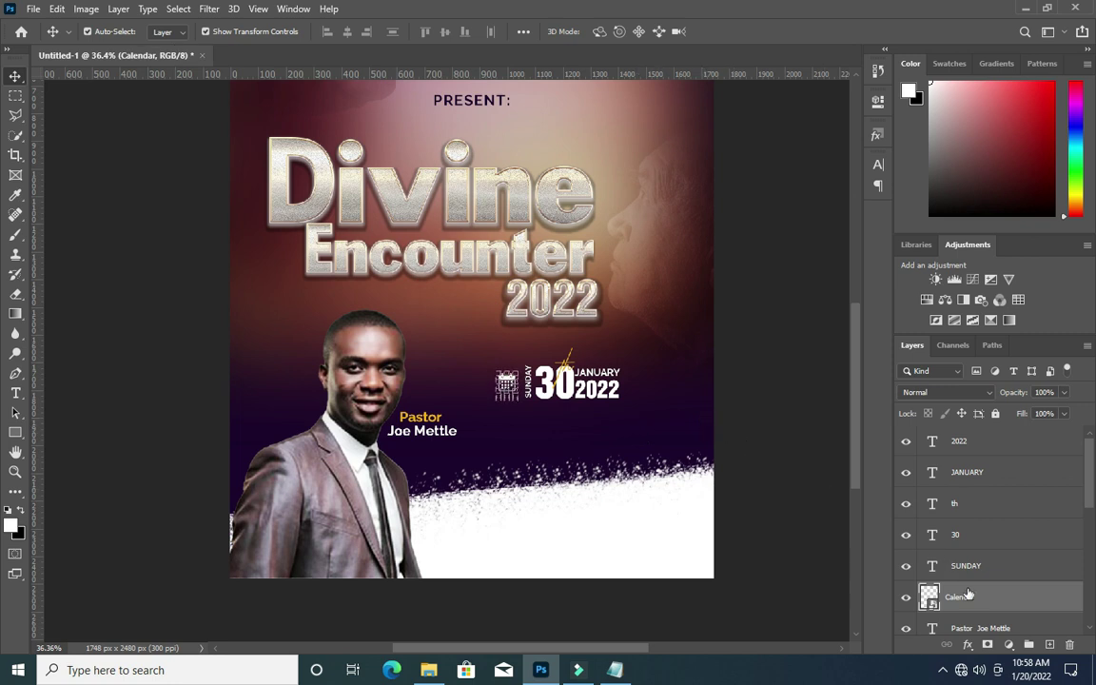
Group the date layers into a group named Date.
{"action": "left_click", "coordinate": [981, 444], "text": "shift"}
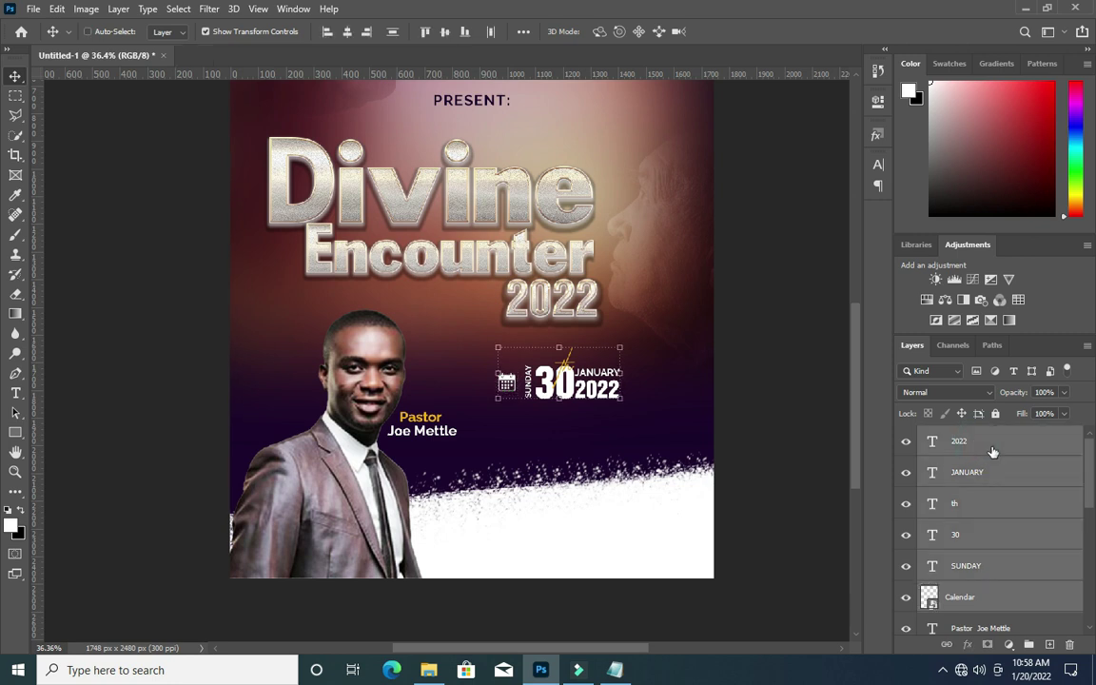
{"action": "key", "text": "ctrl+g"}
{"action": "double_click", "coordinate": [961, 435]}
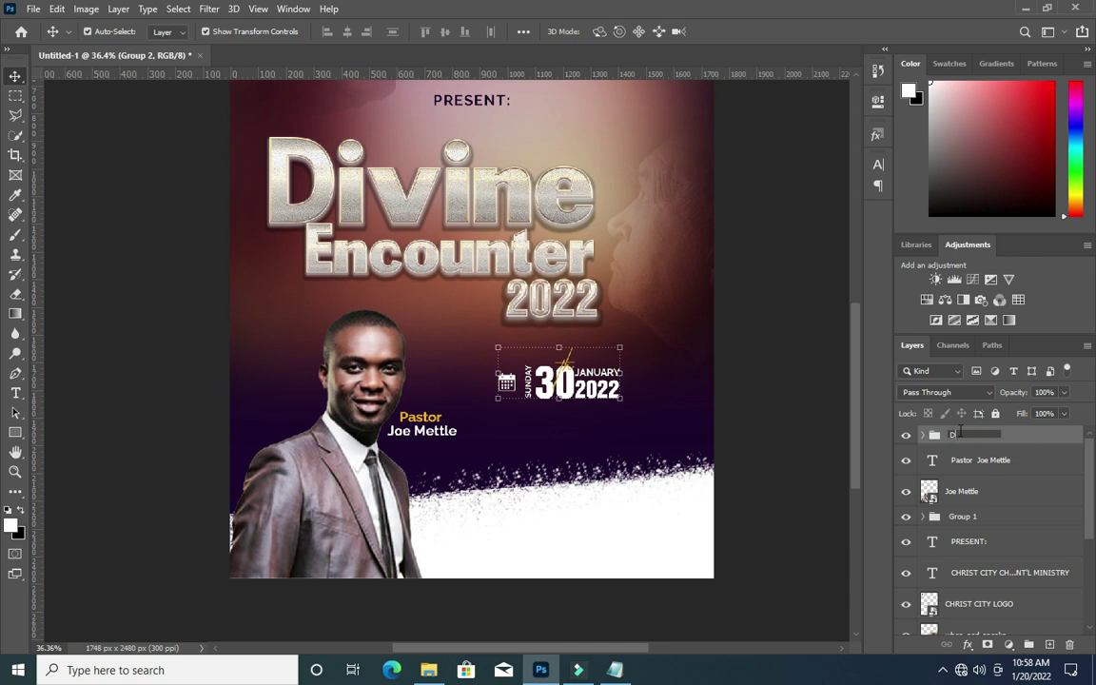
{"action": "key", "text": "Return"}
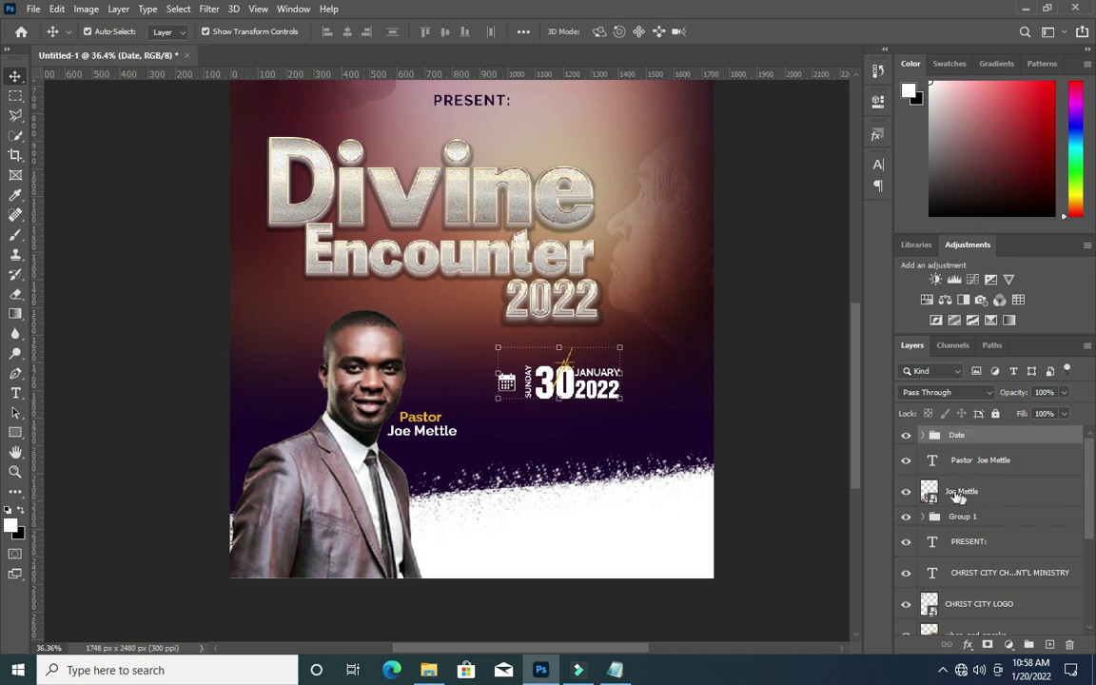
Group the pastor's photo and name layers into a group named Pastor.
{"action": "left_click", "coordinate": [978, 492]}
{"action": "left_click", "coordinate": [973, 461], "text": "shift"}
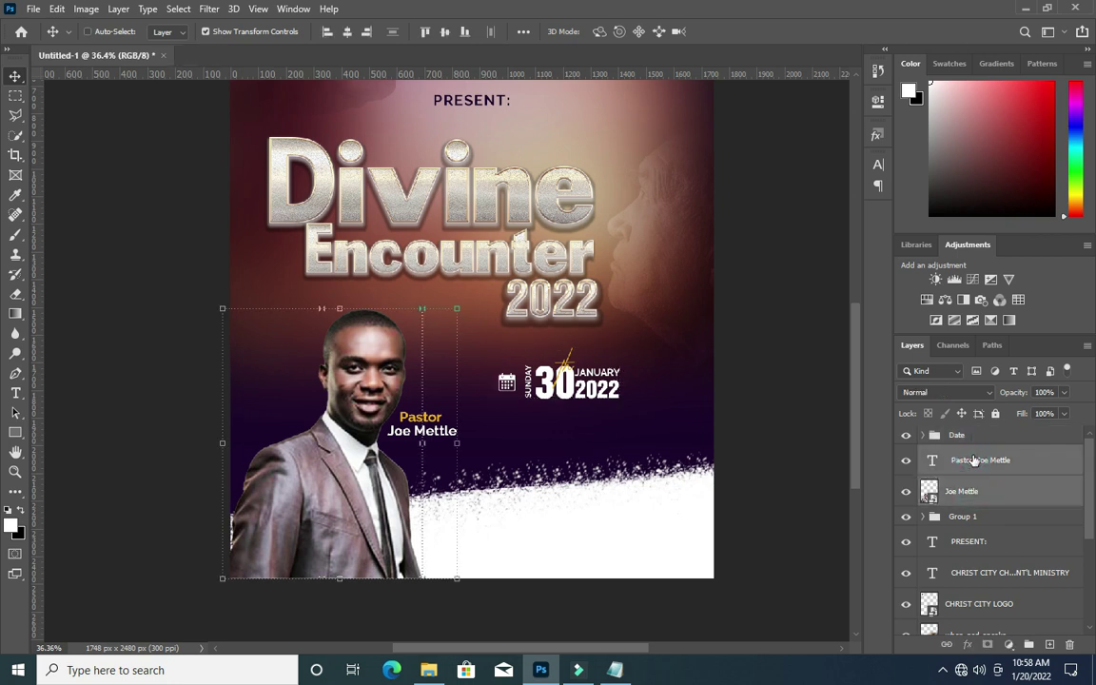
{"action": "key", "text": "ctrl+g"}
{"action": "double_click", "coordinate": [964, 453]}
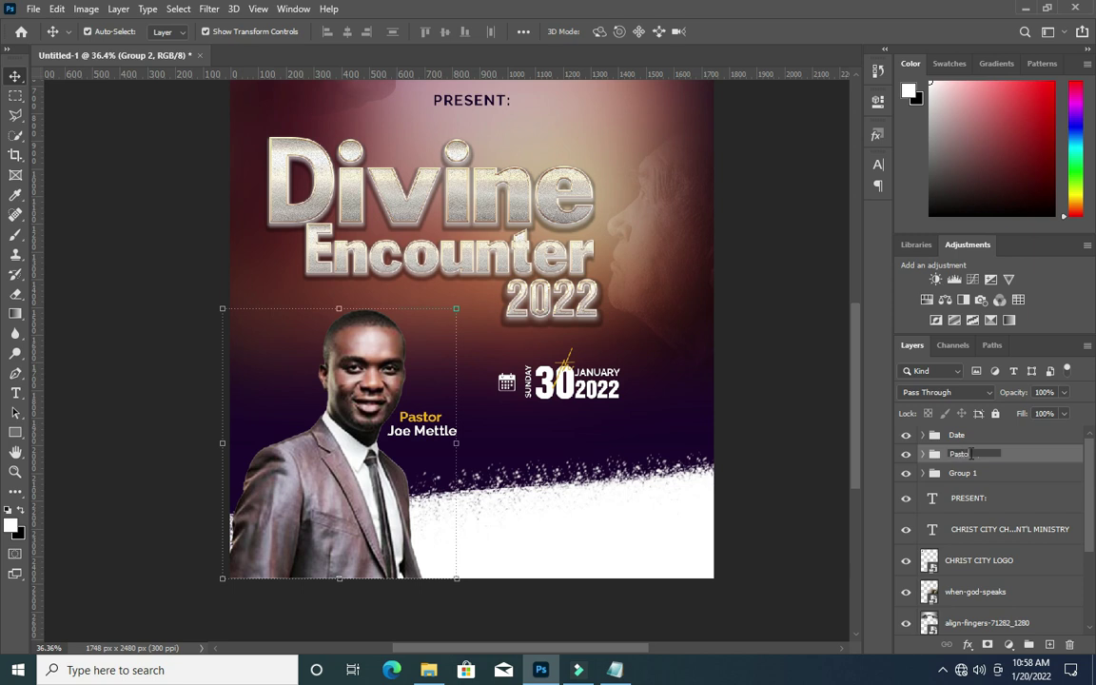
{"action": "type", "text": "Pastor"}
{"action": "key", "text": "Return"}
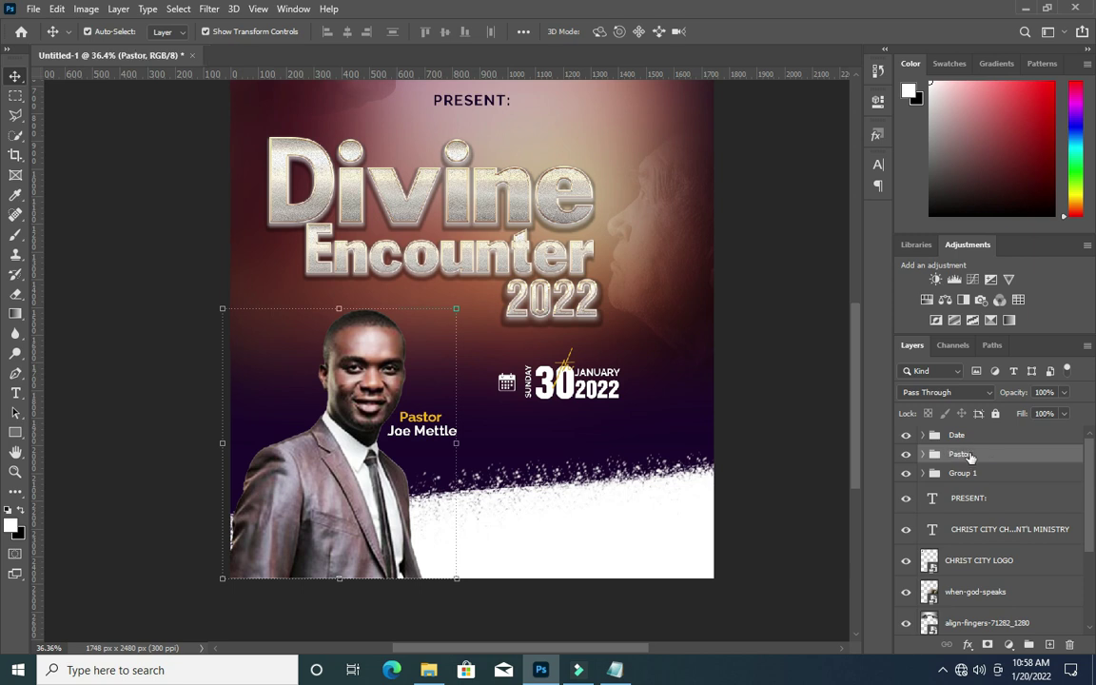
{"action": "left_click", "coordinate": [809, 442]}
{"action": "scroll", "coordinate": [519, 457], "scroll_direction": "up", "scroll_amount": 2}
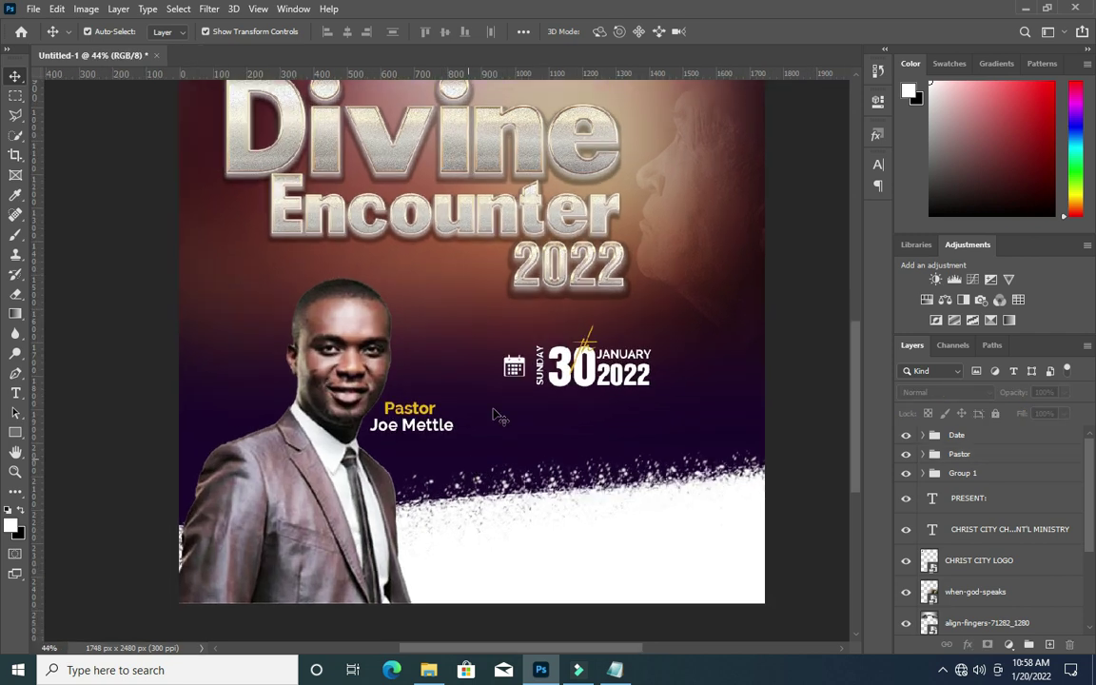
Place the Time clock image under the calendar icon, scaled to about 17%.
{"action": "left_click", "coordinate": [428, 670]}
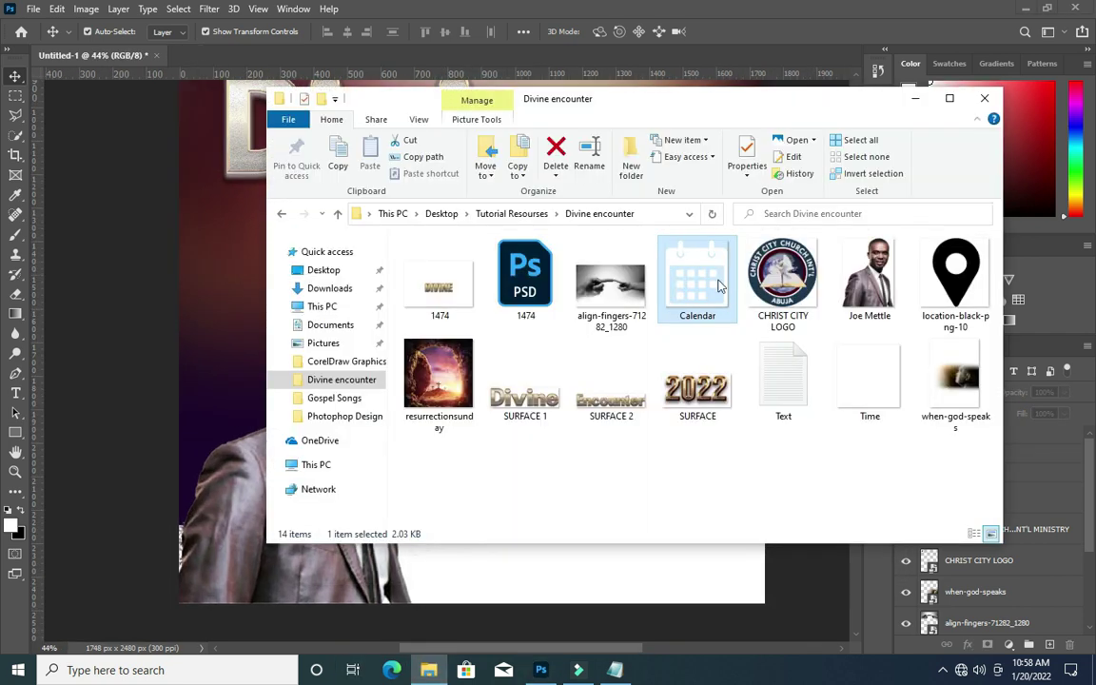
{"action": "left_click_drag", "start_coordinate": [877, 380], "coordinate": [645, 538]}
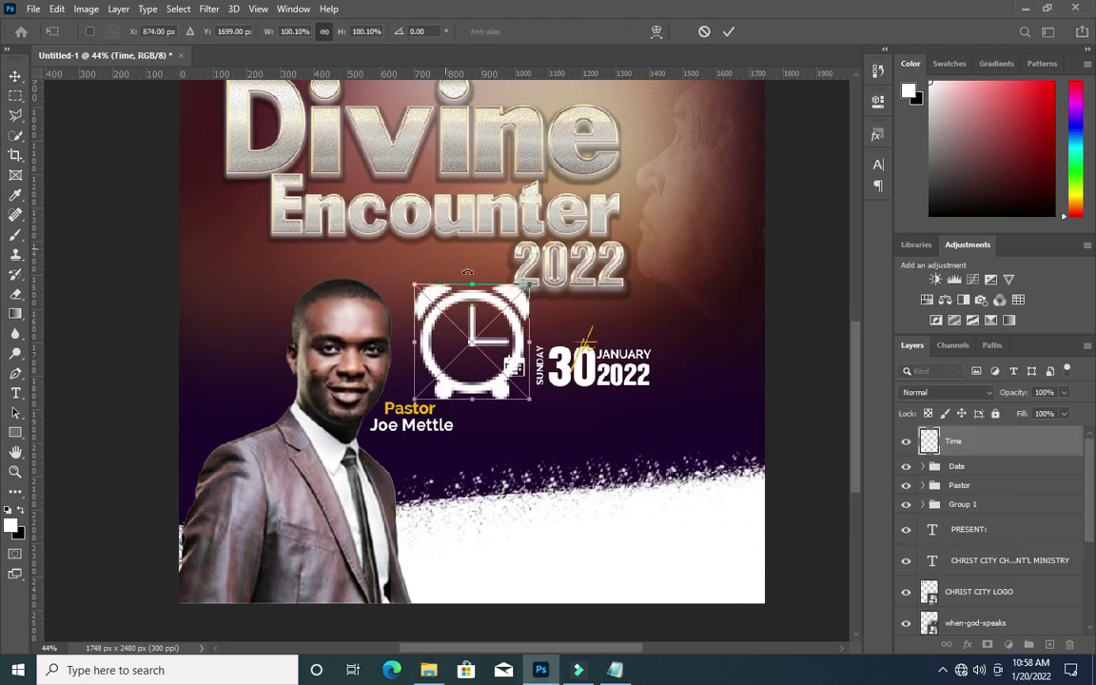
{"action": "scroll", "coordinate": [494, 288], "scroll_direction": "up", "scroll_amount": 1}
{"action": "left_click_drag", "start_coordinate": [470, 286], "coordinate": [470, 283]}
{"action": "scroll", "coordinate": [470, 283], "scroll_direction": "up", "scroll_amount": 3}
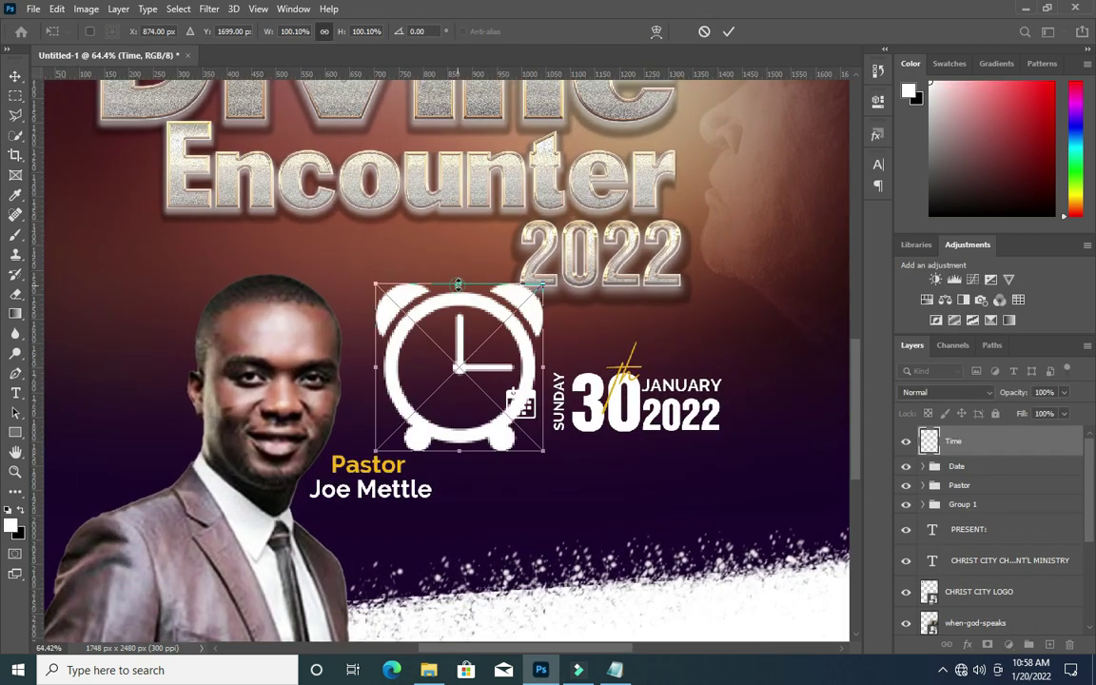
{"action": "left_click_drag", "start_coordinate": [457, 284], "coordinate": [536, 473]}
{"action": "left_click", "coordinate": [728, 31]}
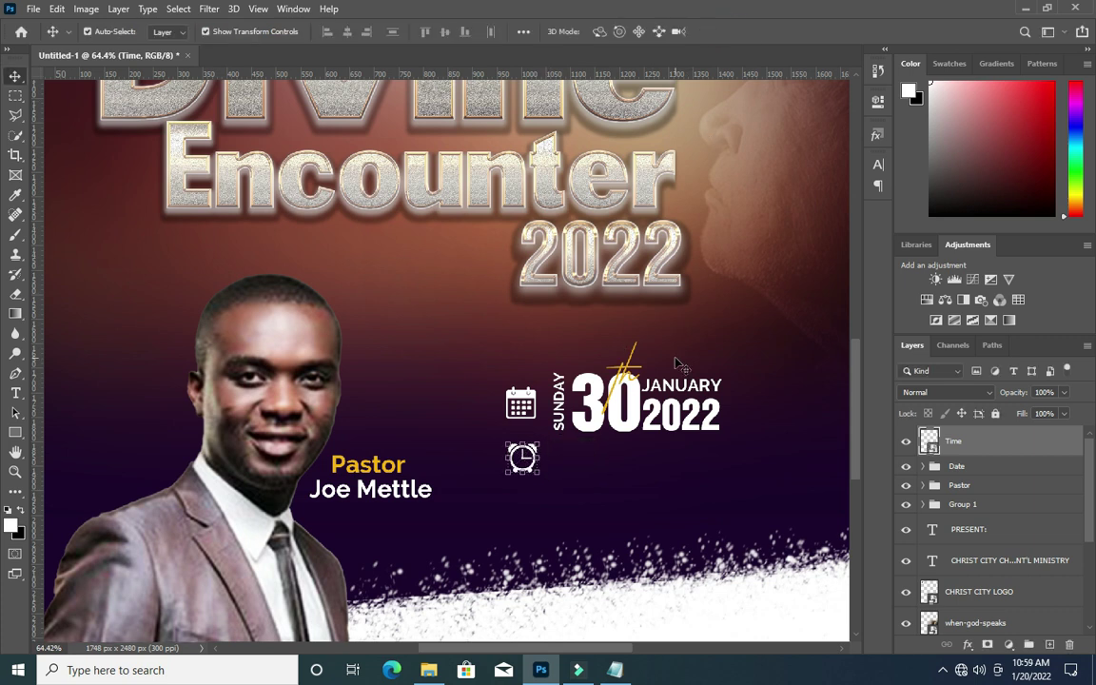
Copy the 9AM line from the flyer text notes.
{"action": "left_click", "coordinate": [614, 670]}
{"action": "left_click_drag", "start_coordinate": [208, 327], "coordinate": [147, 328]}
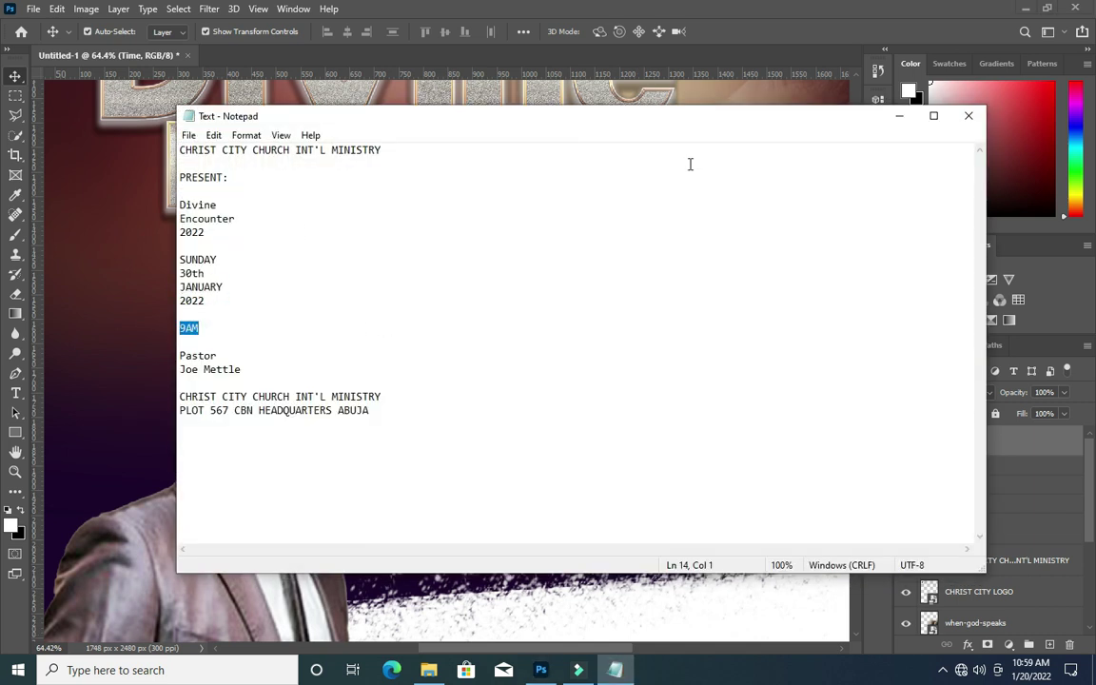
{"action": "left_click", "coordinate": [900, 115]}
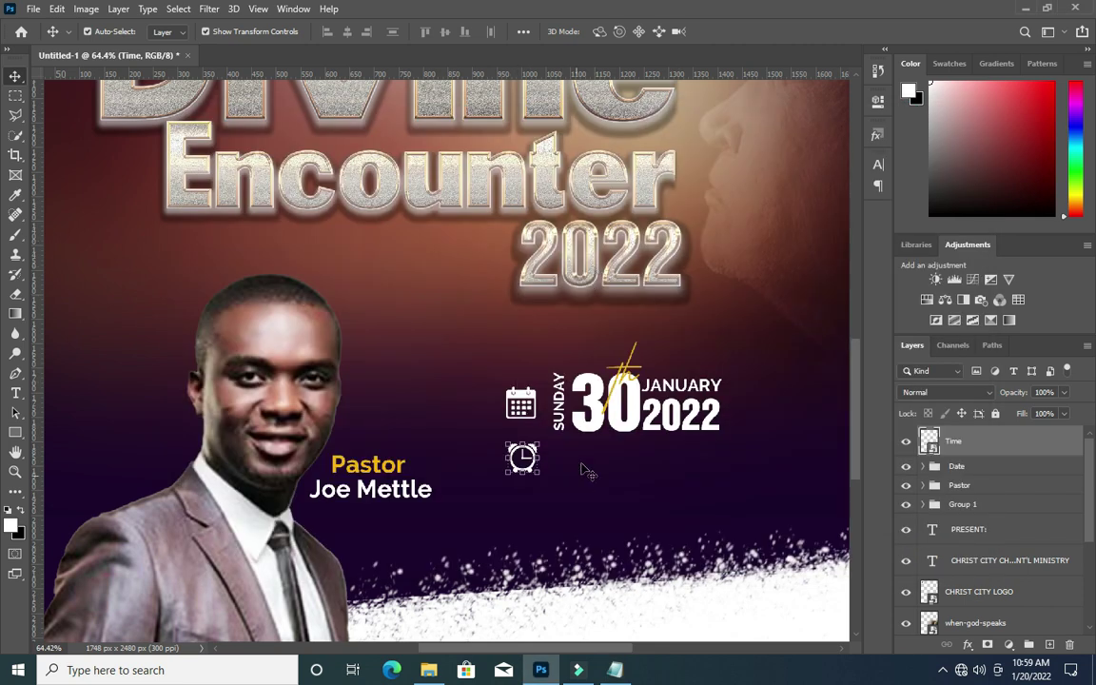
{"action": "left_click", "coordinate": [585, 400]}
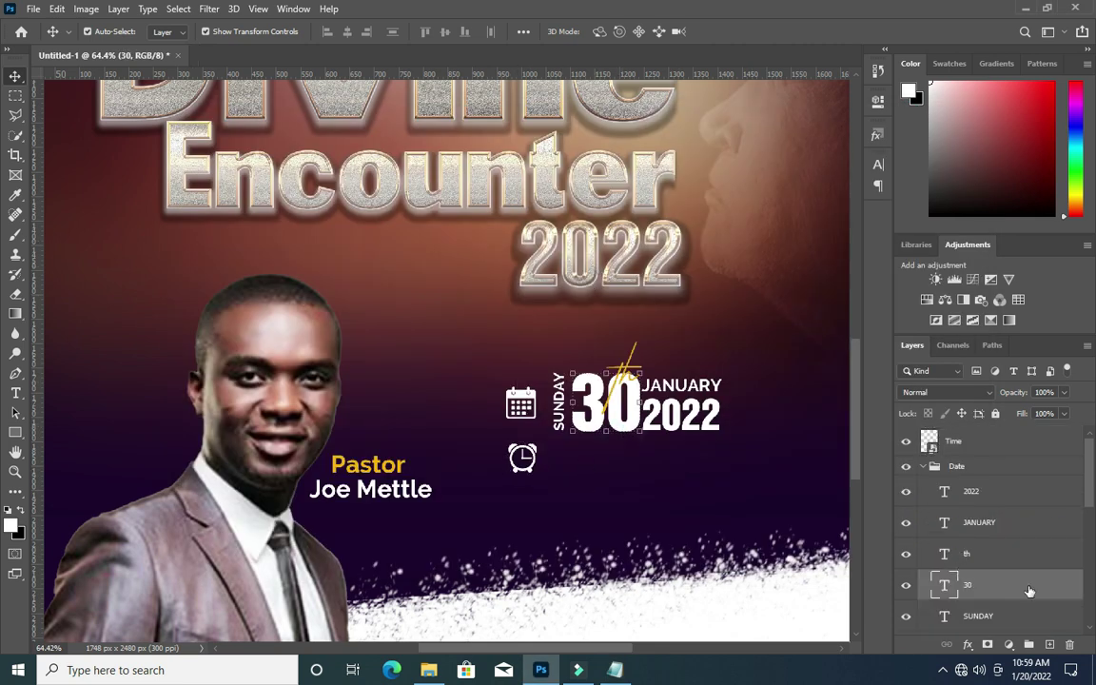
Duplicate the 30 date layer and move the copy below the date beside the clock icon.
{"action": "left_click_drag", "start_coordinate": [1052, 593], "coordinate": [1049, 644]}
{"action": "left_click_drag", "start_coordinate": [986, 465], "coordinate": [981, 433]}
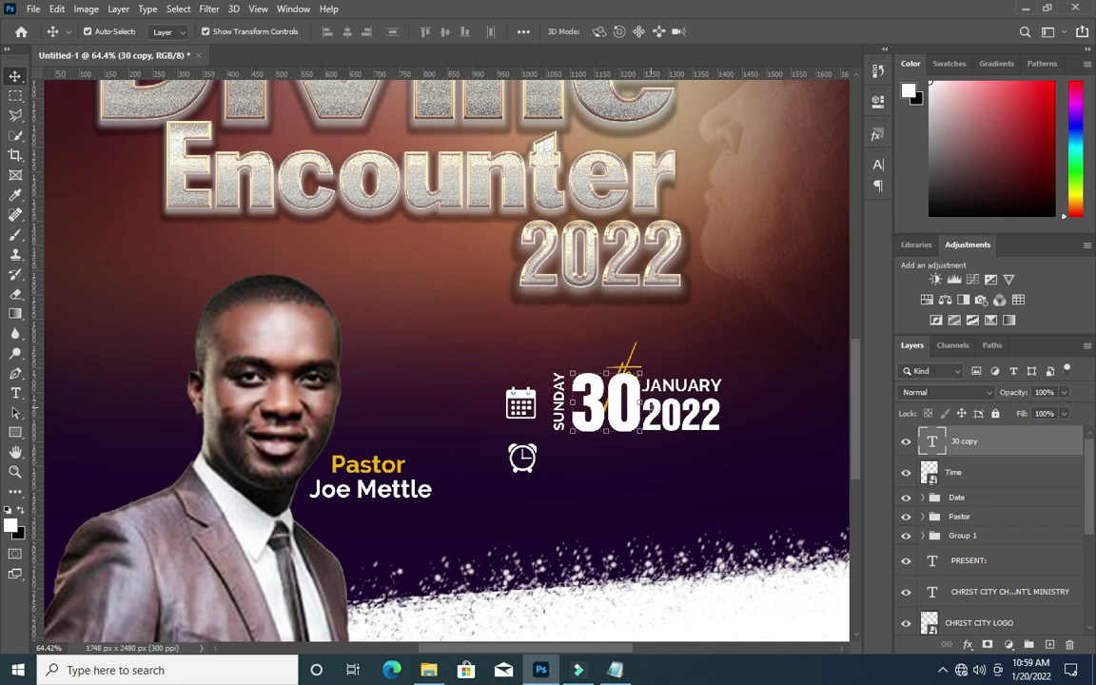
{"action": "left_click_drag", "start_coordinate": [621, 429], "coordinate": [618, 494]}
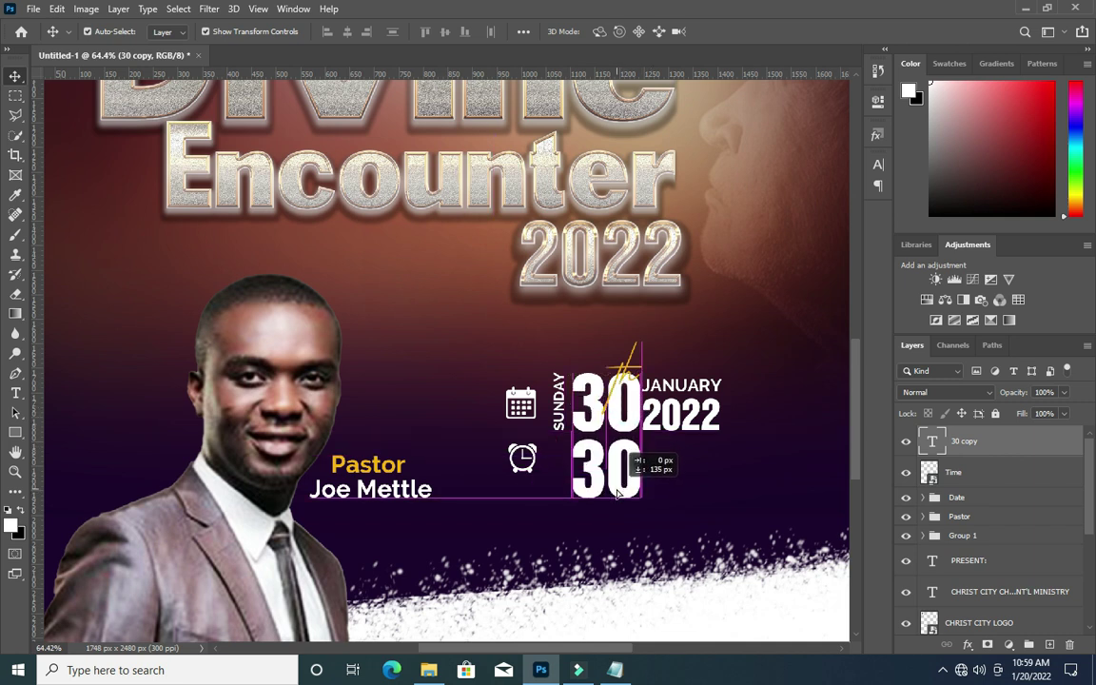
{"action": "left_click_drag", "start_coordinate": [600, 492], "coordinate": [603, 491]}
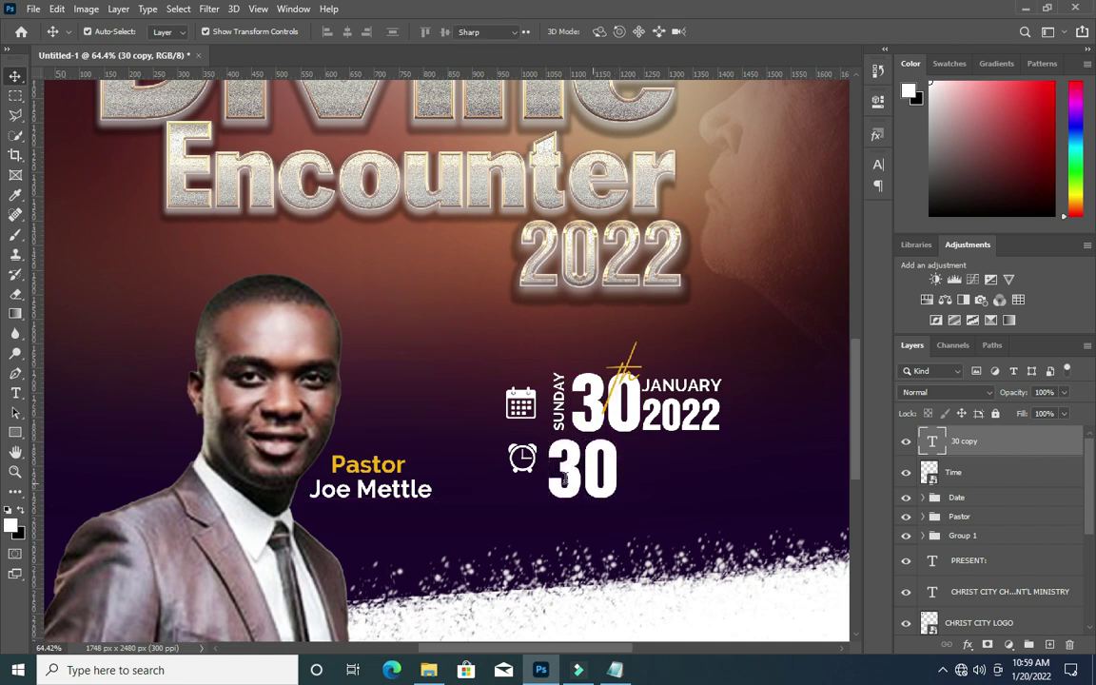
Change the copied text to 9AM and shift it right so the clock shows.
{"action": "key", "text": "t"}
{"action": "left_click", "coordinate": [593, 470]}
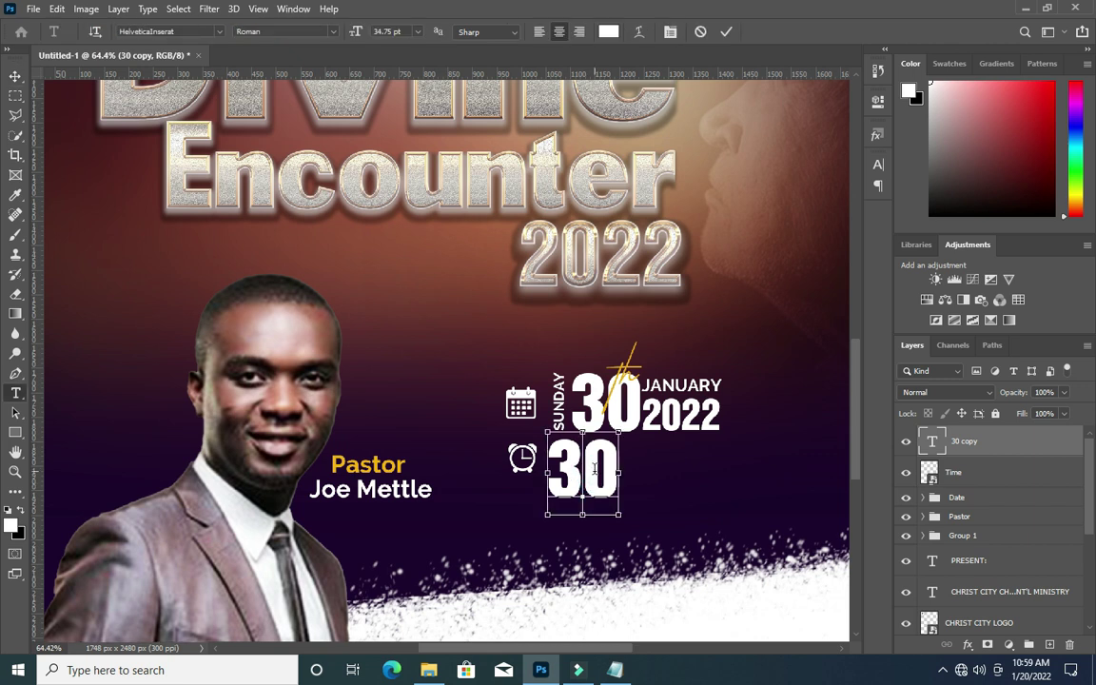
{"action": "double_click", "coordinate": [593, 468]}
{"action": "type", "text": "9AM"}
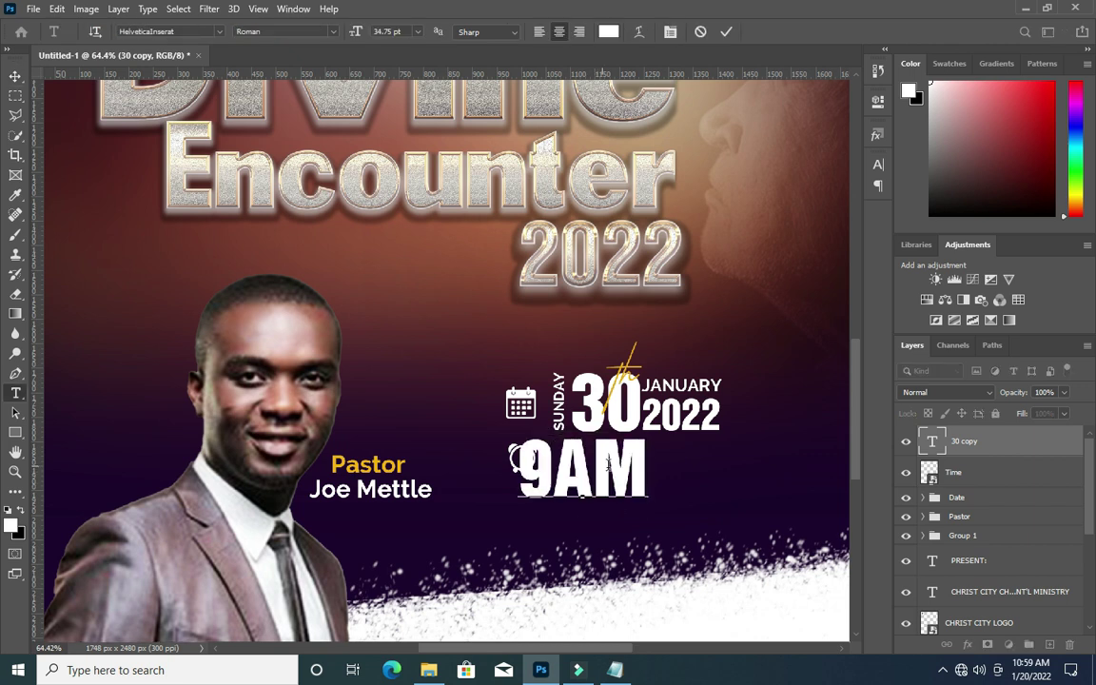
{"action": "left_click", "coordinate": [726, 32]}
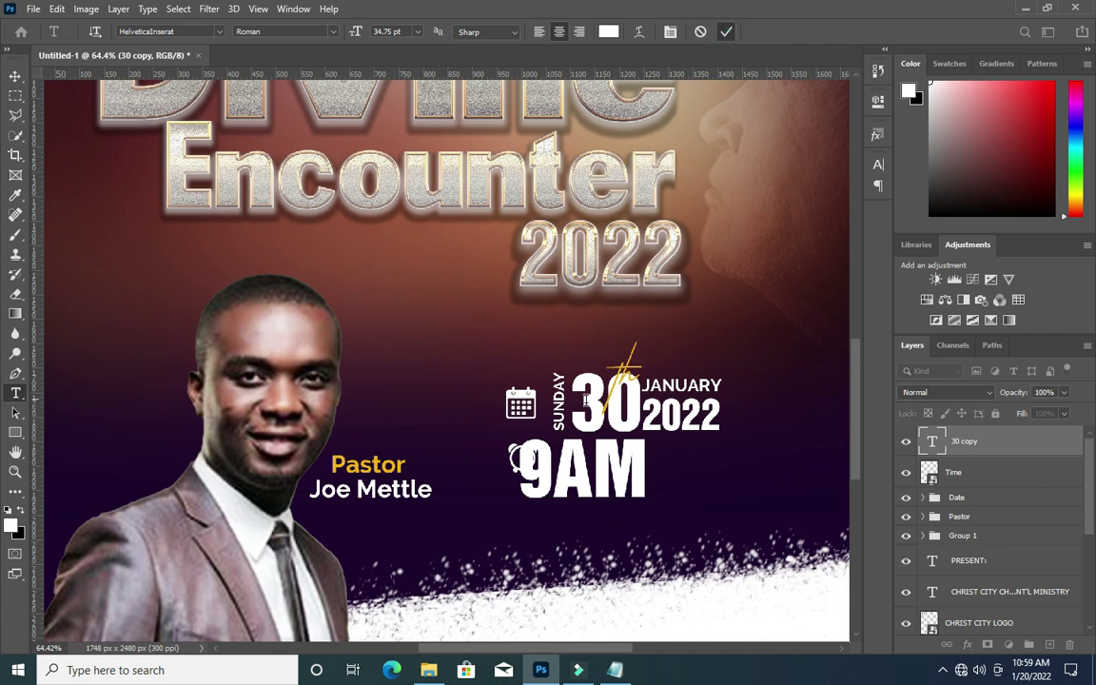
{"action": "left_click", "coordinate": [15, 77]}
{"action": "left_click_drag", "start_coordinate": [582, 474], "coordinate": [616, 482]}
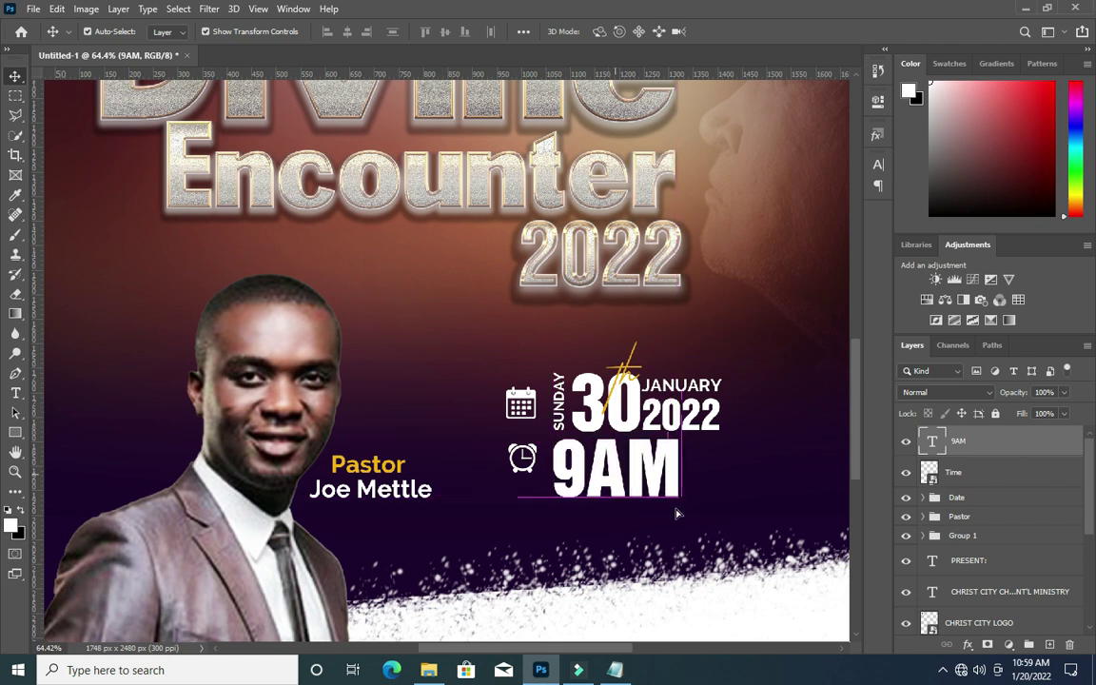
Scale the 9AM text down to about two thirds of its size.
{"action": "key", "text": "ctrl+t"}
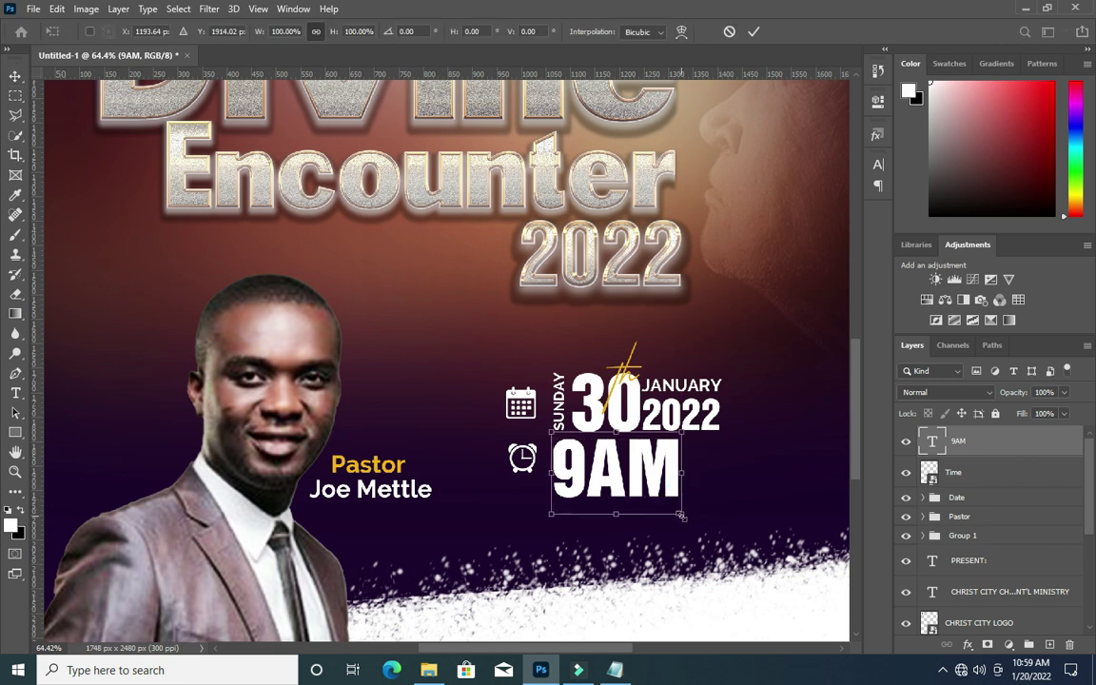
{"action": "left_click_drag", "start_coordinate": [681, 514], "coordinate": [647, 489]}
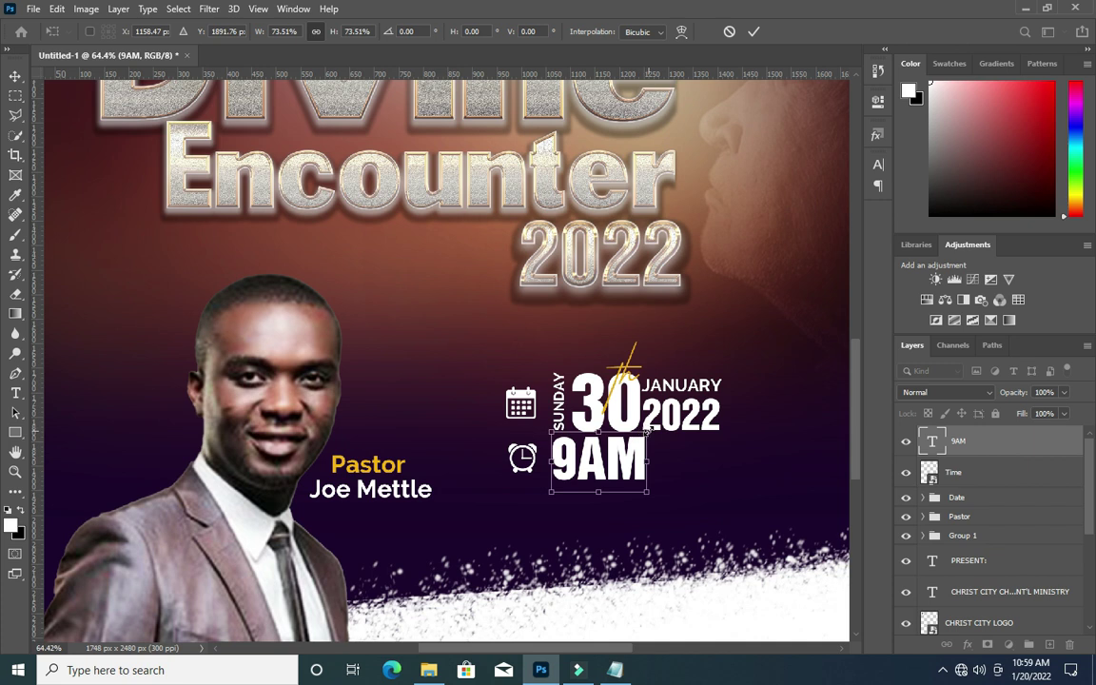
{"action": "left_click_drag", "start_coordinate": [647, 430], "coordinate": [641, 437]}
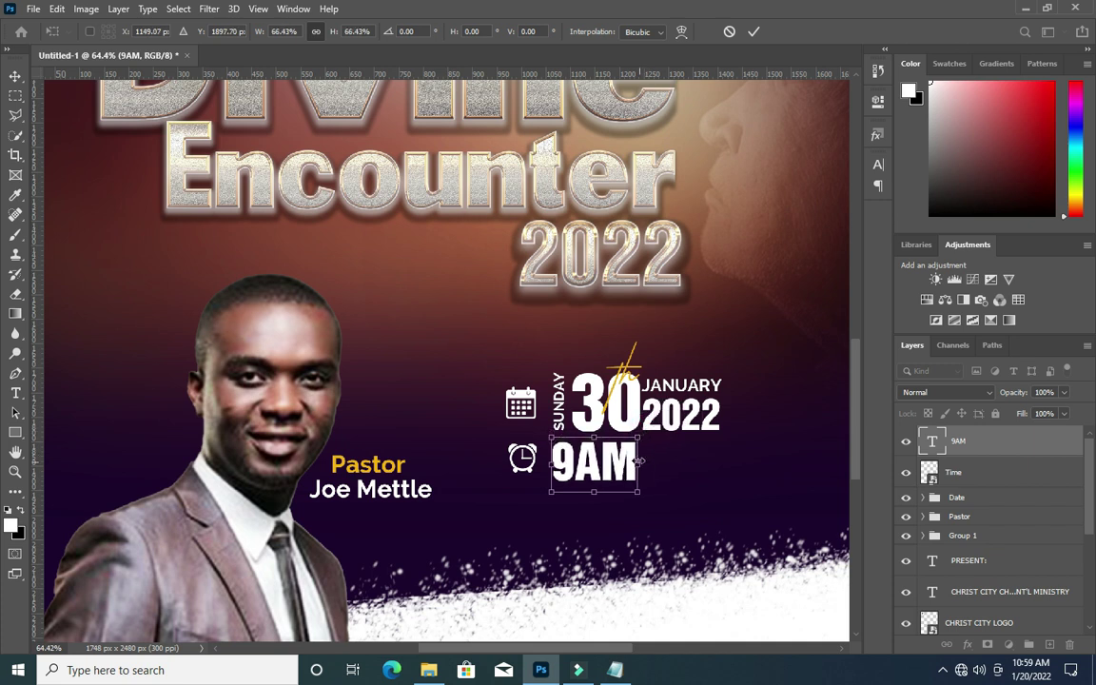
{"action": "left_click", "coordinate": [752, 31]}
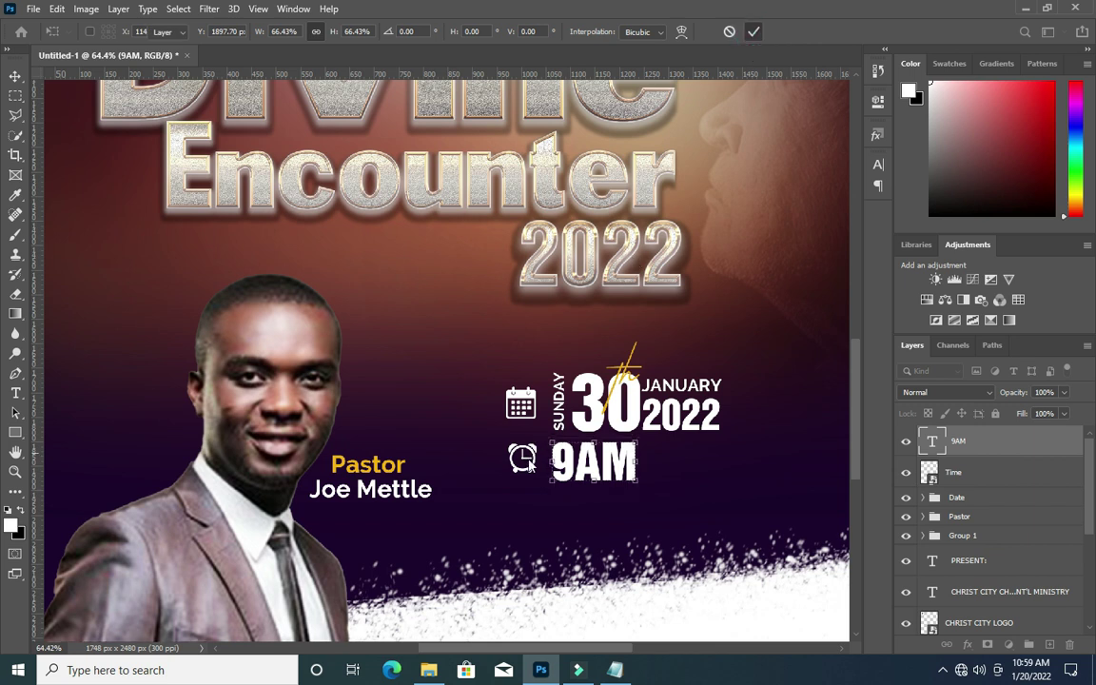
Nudge the clock icon slightly down.
{"action": "left_click", "coordinate": [475, 410]}
{"action": "left_click", "coordinate": [523, 459]}
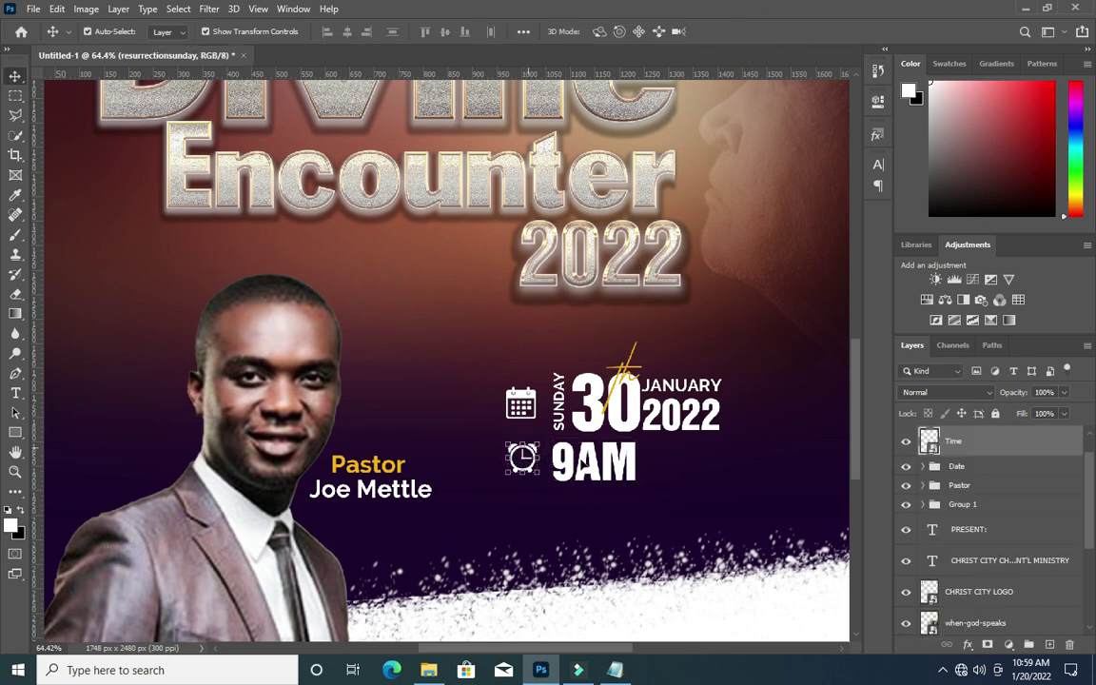
{"action": "key", "text": "Down"}
{"action": "key", "text": "Down"}
{"action": "key", "text": "Down"}
{"action": "key", "text": "Down"}
{"action": "key", "text": "Down"}
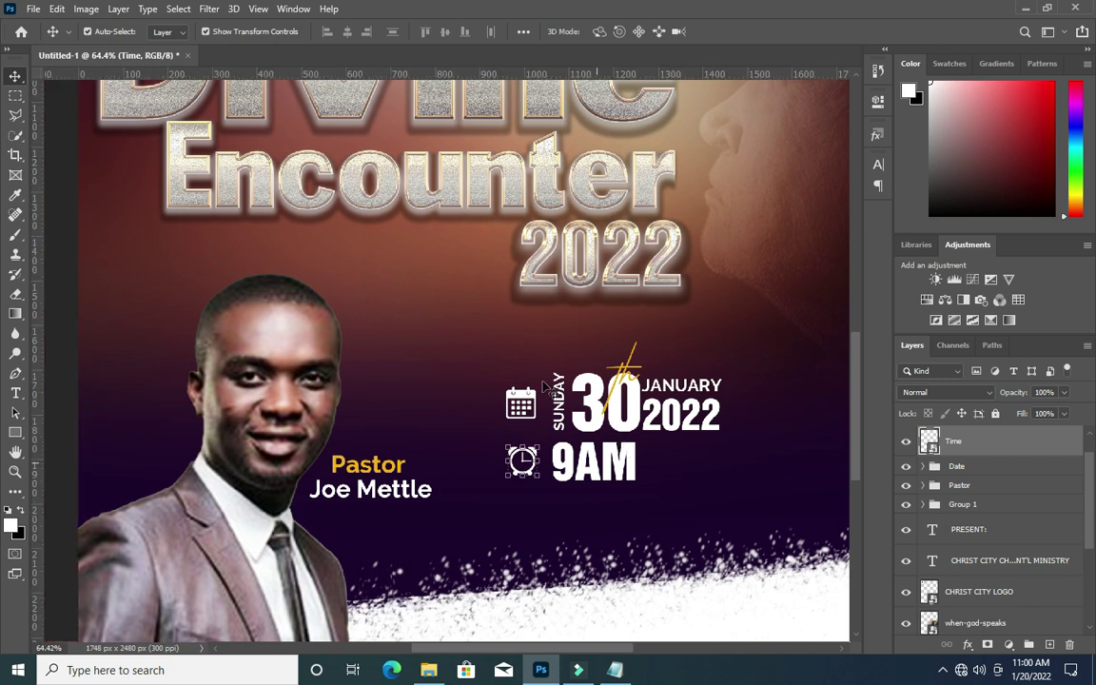
{"action": "scroll", "coordinate": [542, 400], "scroll_direction": "down", "scroll_amount": 3}
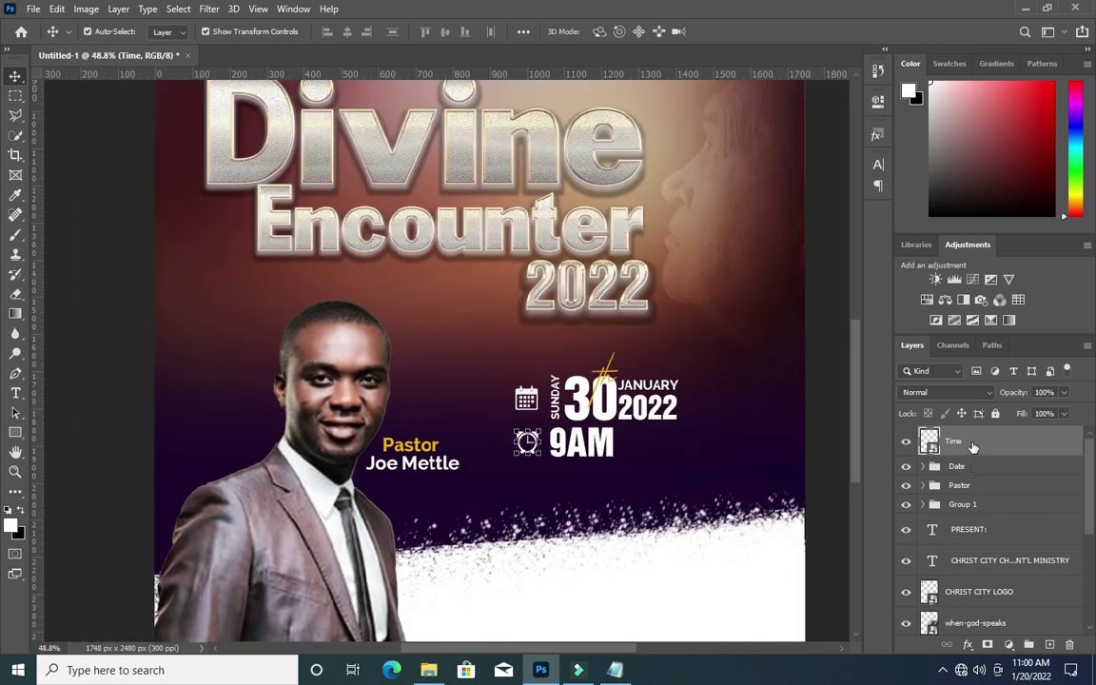
{"action": "scroll", "coordinate": [972, 450], "scroll_direction": "up", "scroll_amount": 1}
Group the 9AM and clock icon layers into a group named Time.
{"action": "left_click", "coordinate": [973, 445], "text": "shift"}
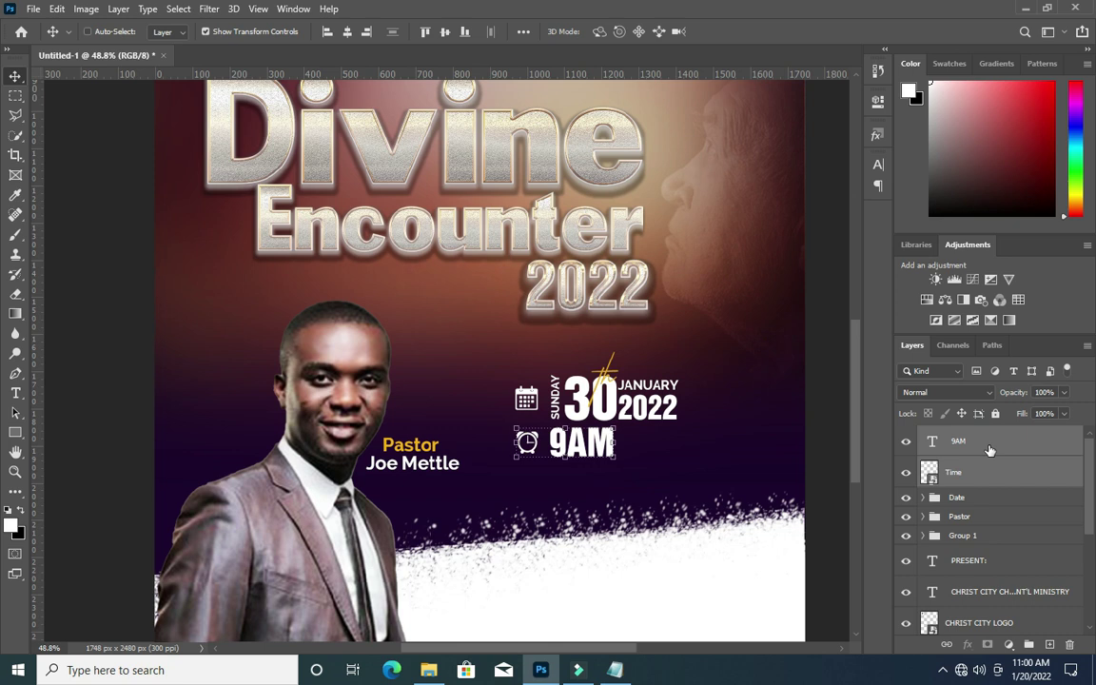
{"action": "key", "text": "ctrl+g"}
{"action": "double_click", "coordinate": [964, 435]}
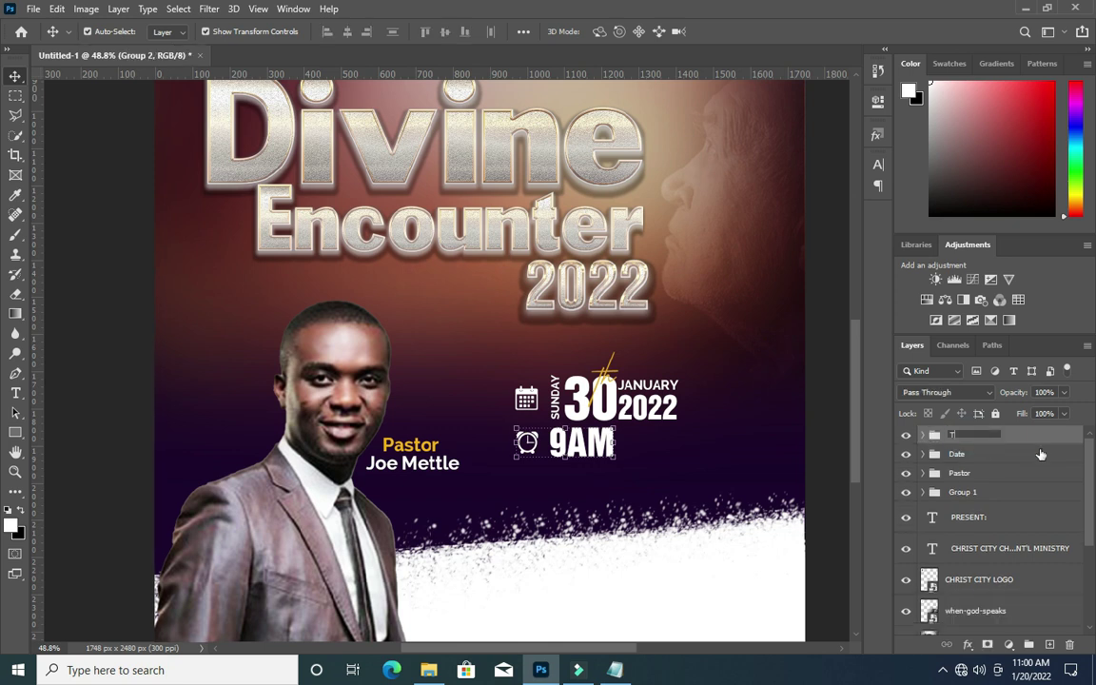
{"action": "type", "text": "Time"}
{"action": "key", "text": "Return"}
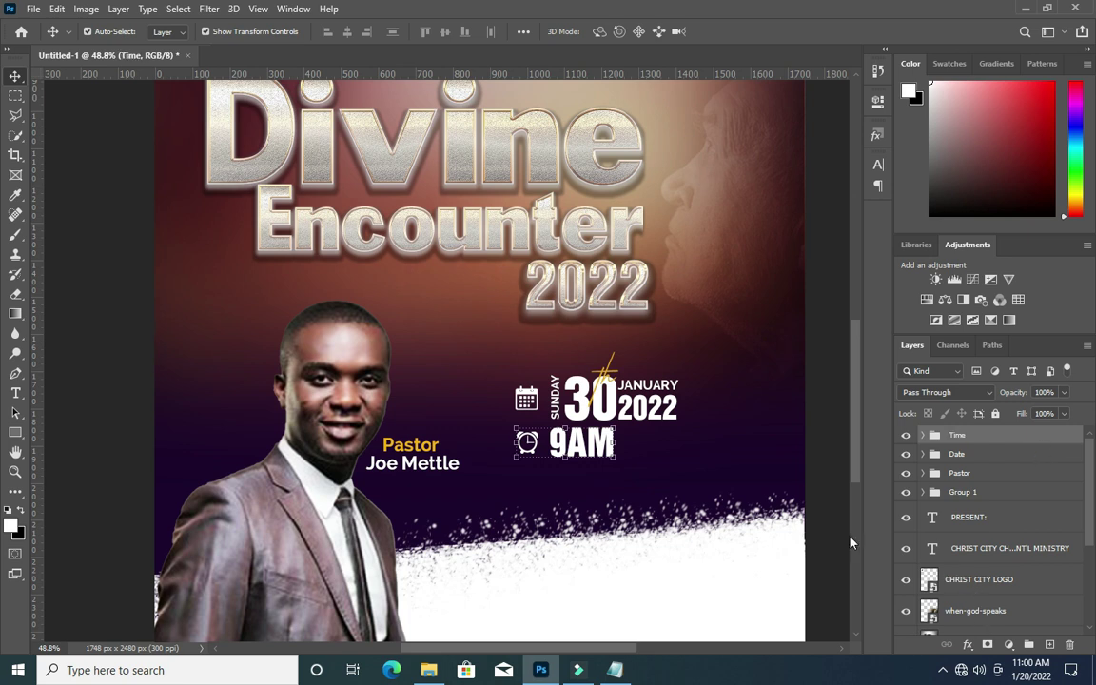
{"action": "scroll", "coordinate": [670, 446], "scroll_direction": "down", "scroll_amount": 5}
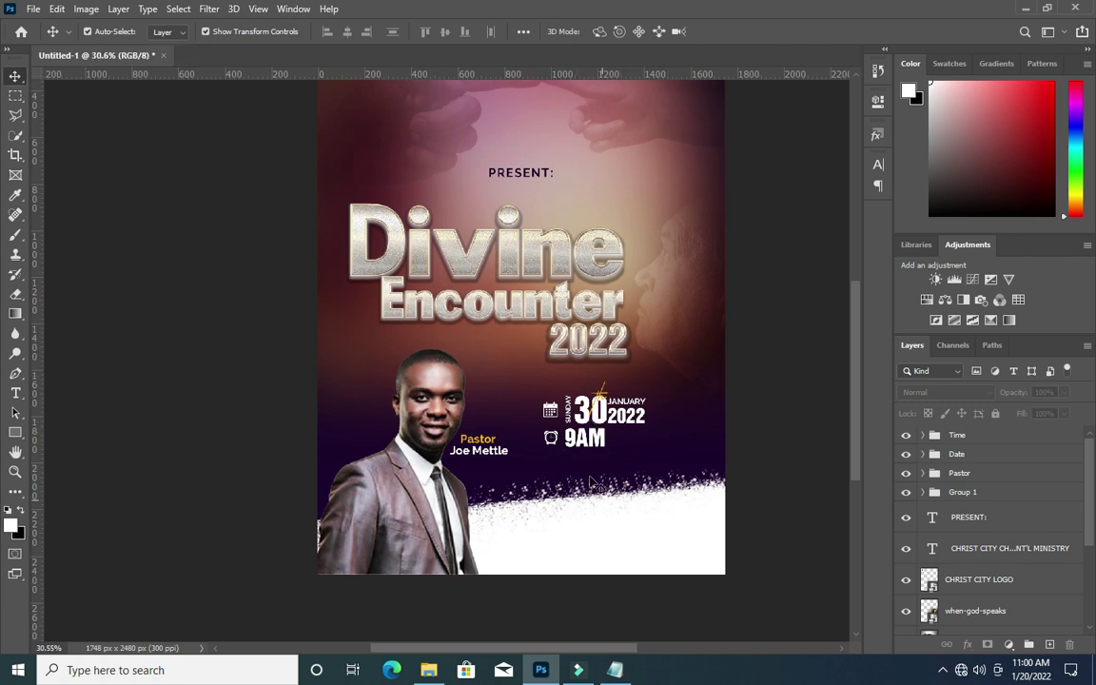
{"action": "left_click", "coordinate": [615, 670]}
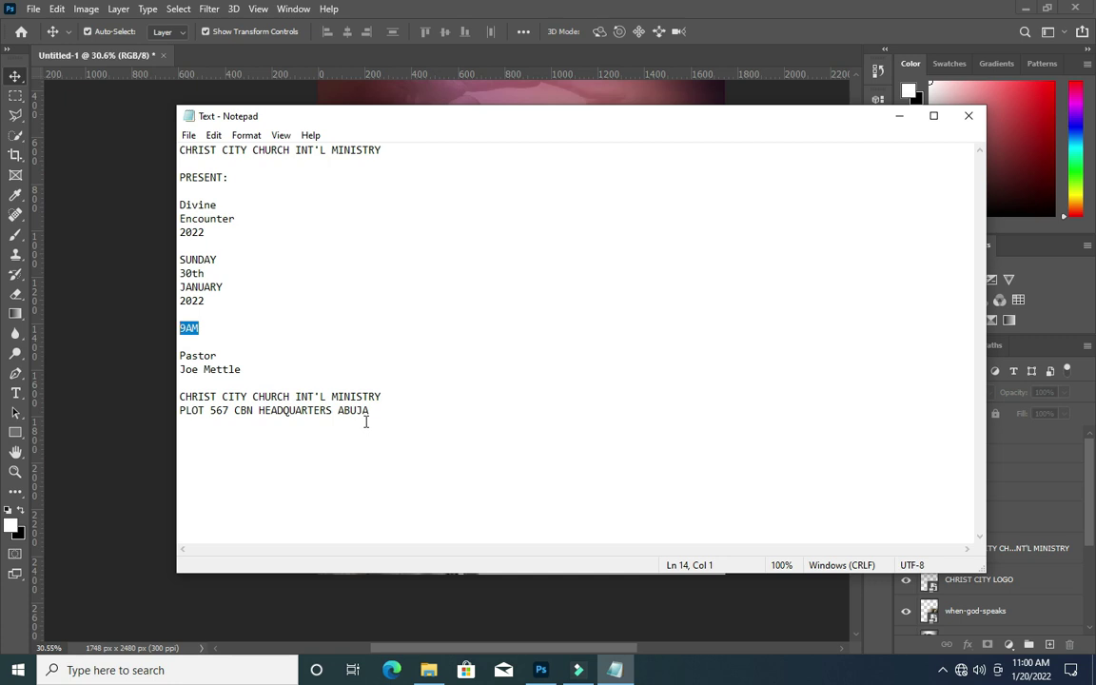
Copy the church name and address lines from Notepad, then reopen the Divine encounter folder.
{"action": "left_click_drag", "start_coordinate": [385, 397], "coordinate": [180, 397]}
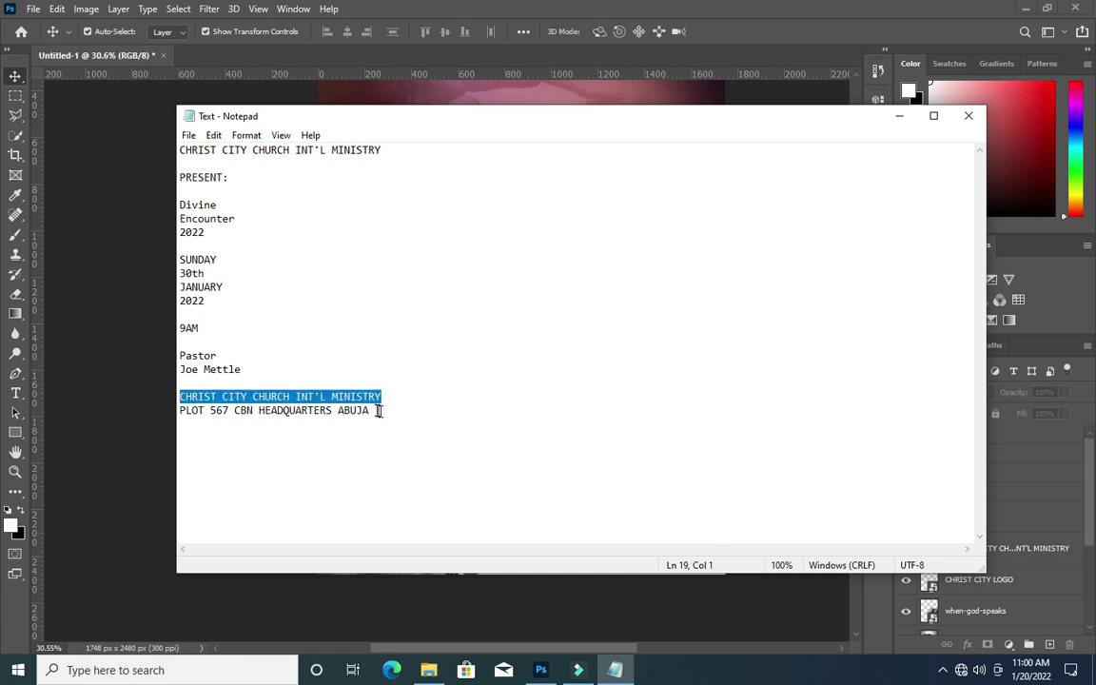
{"action": "left_click_drag", "start_coordinate": [384, 412], "coordinate": [168, 397]}
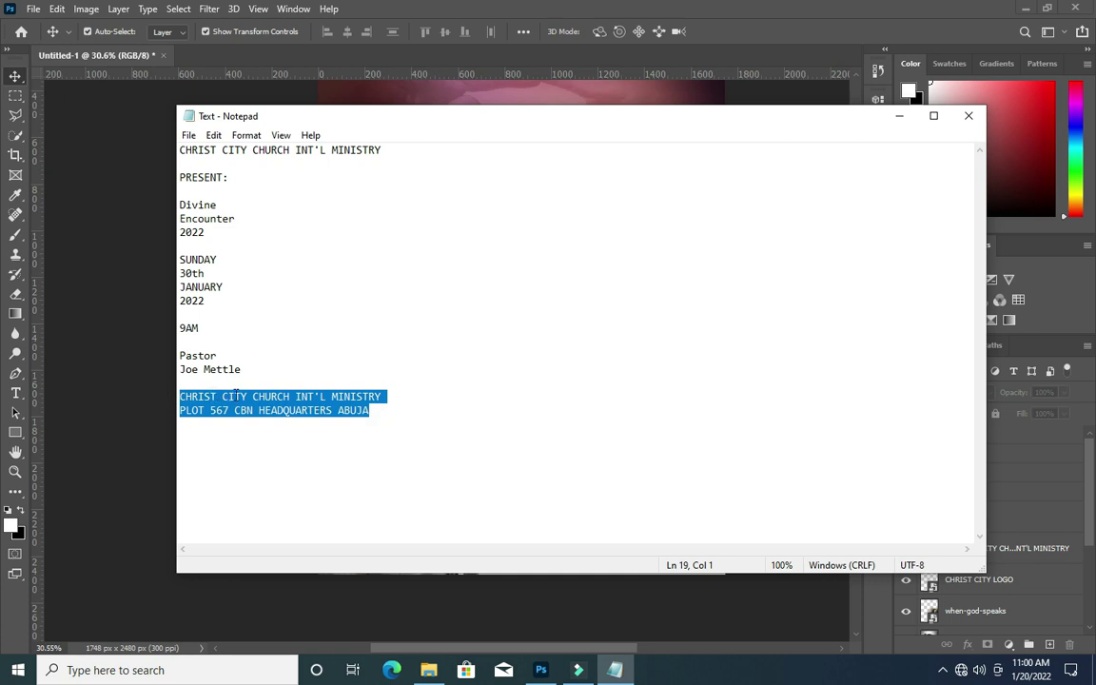
{"action": "left_click", "coordinate": [899, 116]}
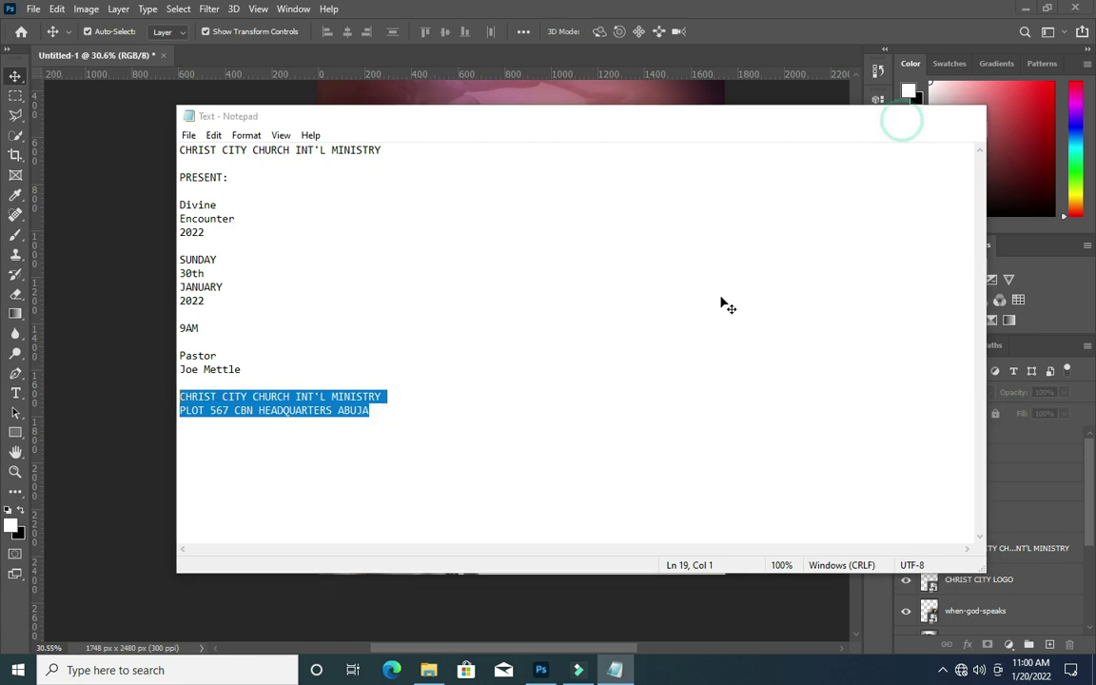
{"action": "left_click", "coordinate": [420, 673]}
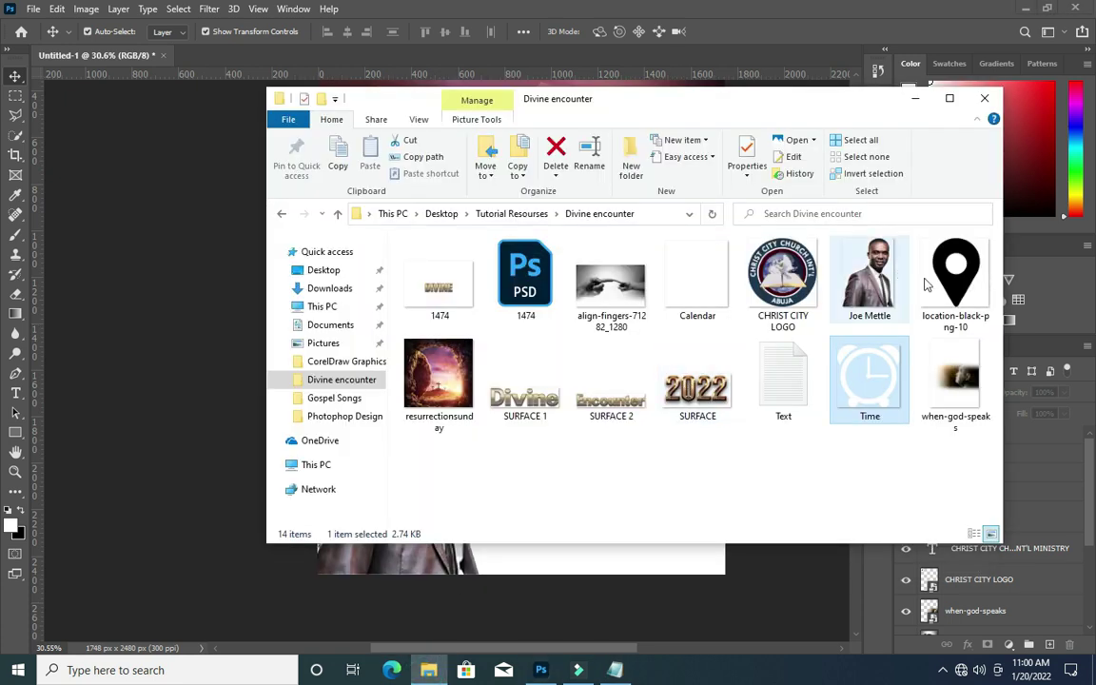
Place location-black-png-10 on the flyer, scaled to 1.61%, in the white bottom strip.
{"action": "left_click", "coordinate": [956, 281]}
{"action": "left_click_drag", "start_coordinate": [956, 280], "coordinate": [547, 569]}
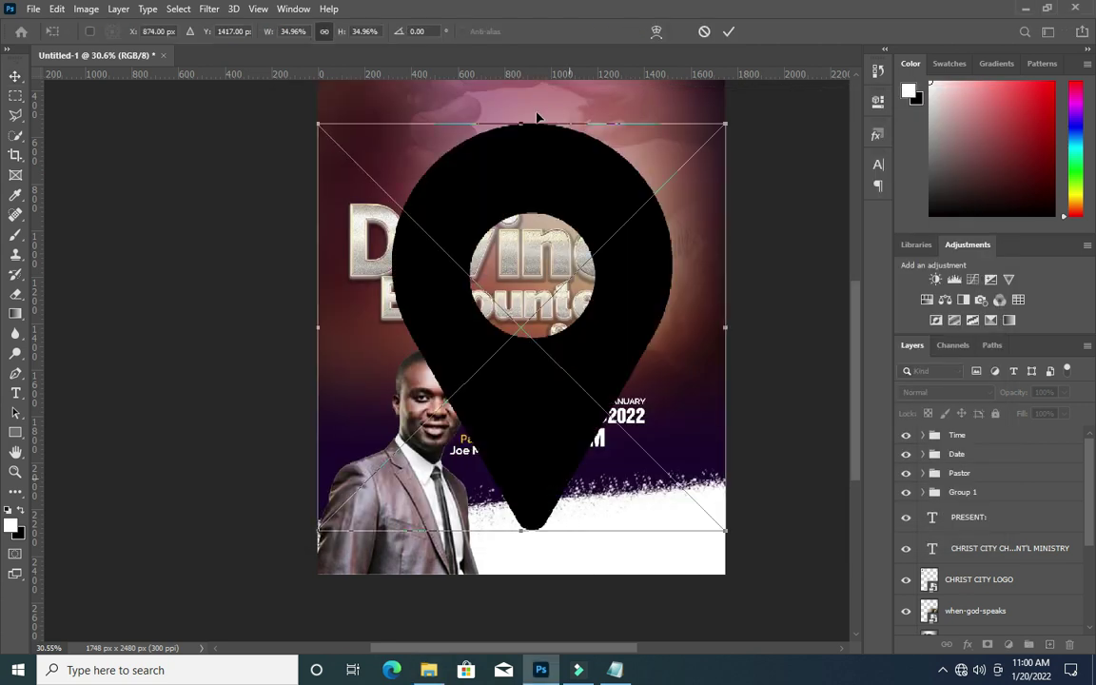
{"action": "left_click_drag", "start_coordinate": [520, 118], "coordinate": [549, 511]}
{"action": "scroll", "coordinate": [549, 511], "scroll_direction": "up", "scroll_amount": 2}
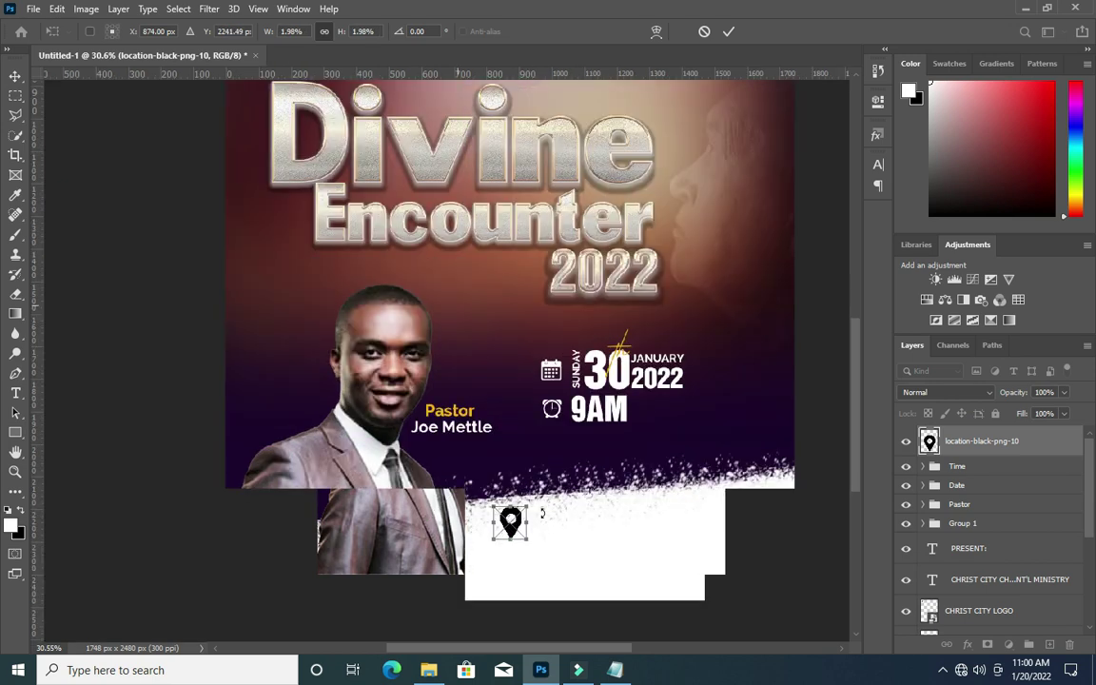
{"action": "mouse_move", "coordinate": [511, 526]}
{"action": "left_mouse_down"}
{"action": "mouse_move", "coordinate": [510, 562]}
{"action": "mouse_move", "coordinate": [521, 536]}
{"action": "left_mouse_up"}
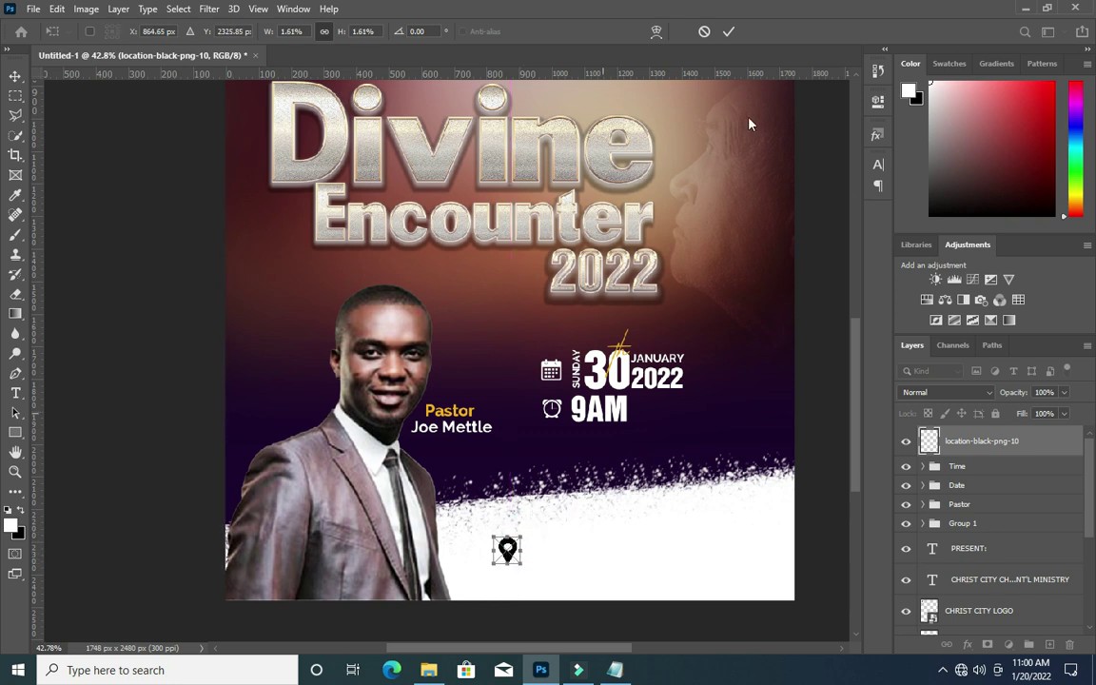
{"action": "key", "text": "Return"}
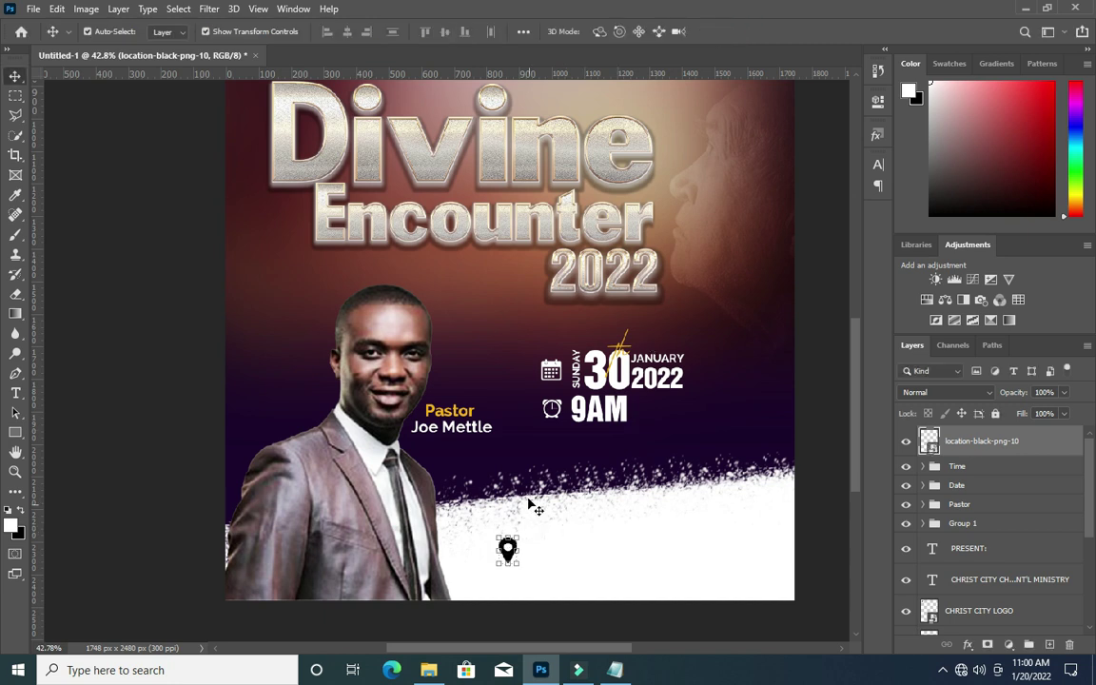
{"action": "key", "text": "t"}
{"action": "left_click", "coordinate": [570, 529]}
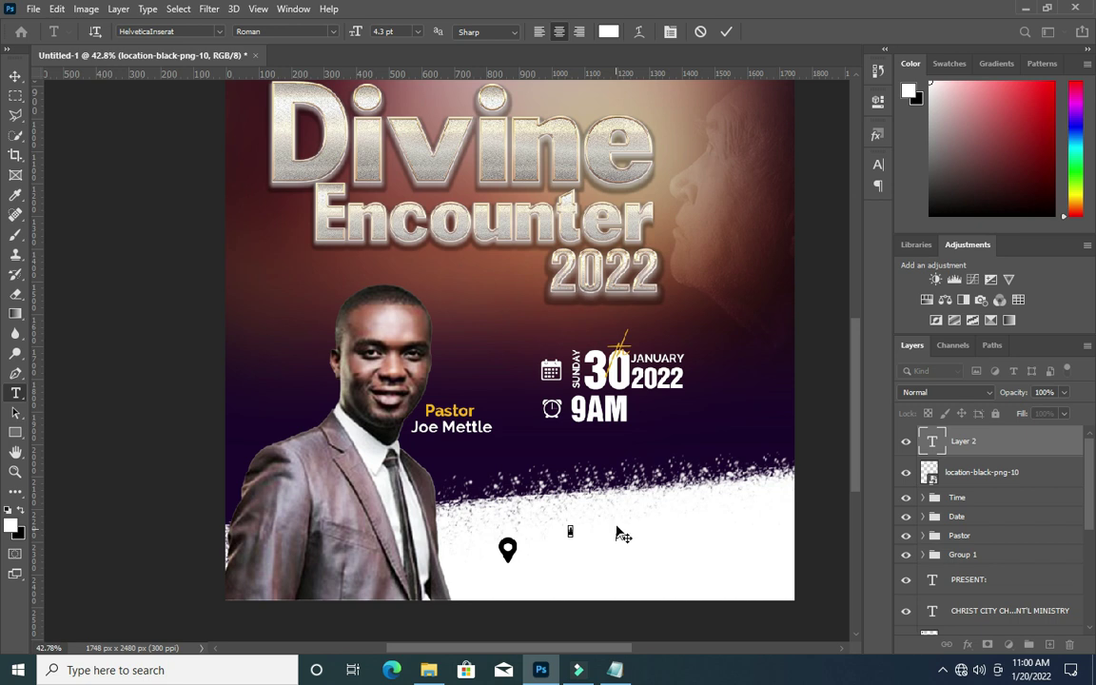
Paste the church name and address beside the pin and make the text black.
{"action": "key", "text": "ctrl+v"}
{"action": "left_click", "coordinate": [726, 32]}
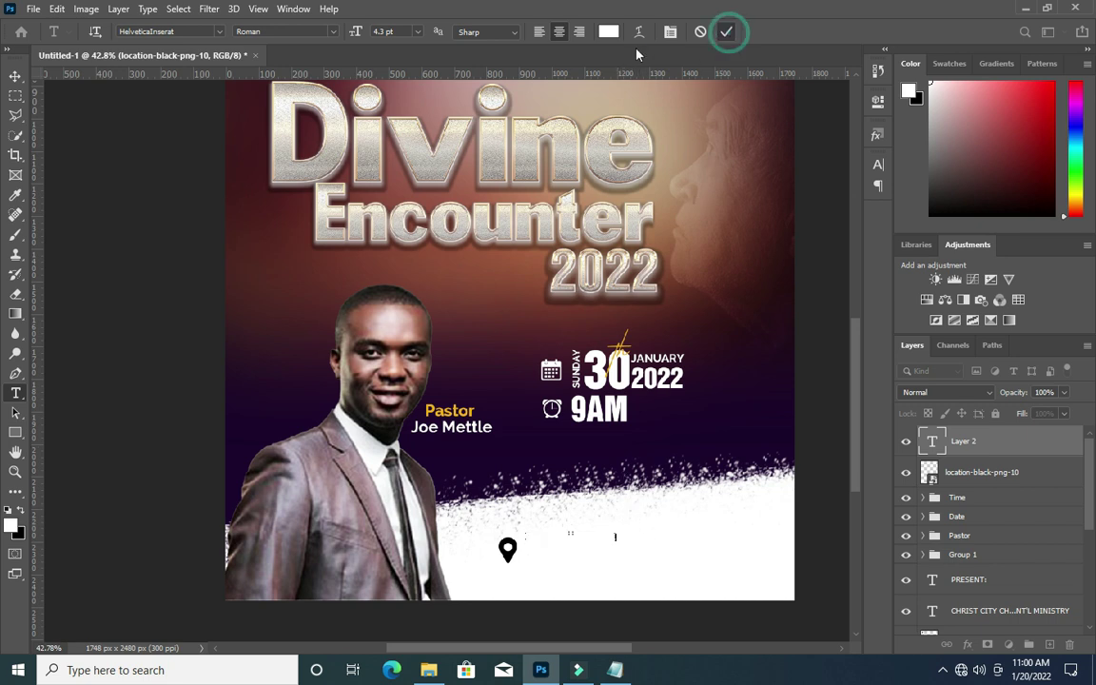
{"action": "left_click", "coordinate": [609, 31]}
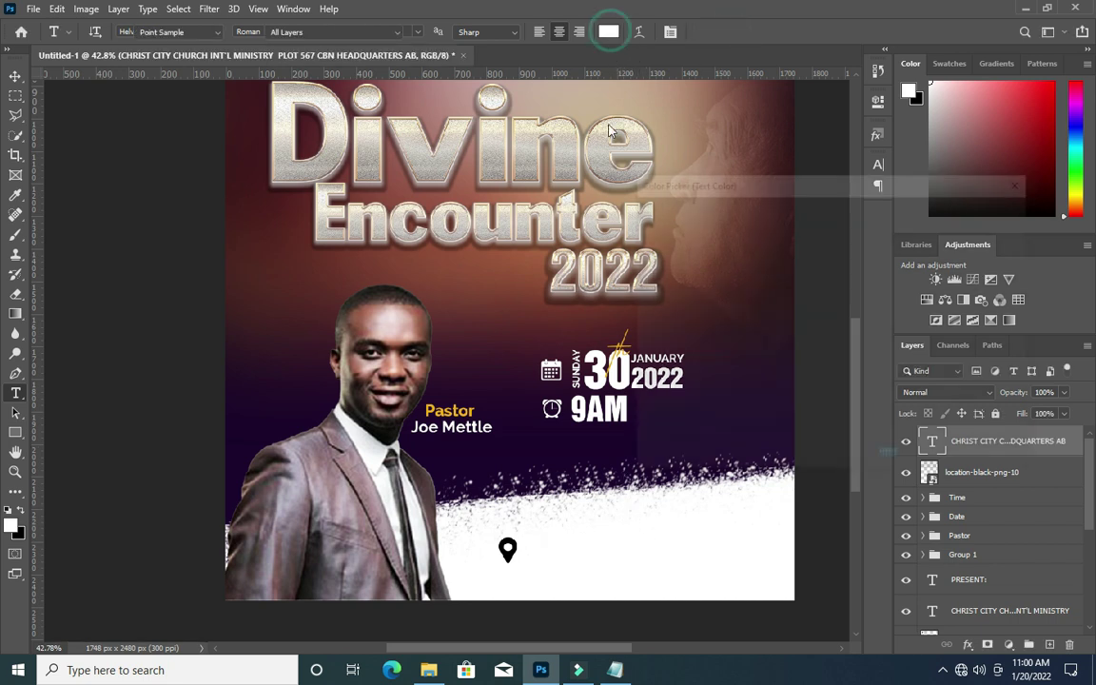
{"action": "left_click_drag", "start_coordinate": [647, 399], "coordinate": [637, 449]}
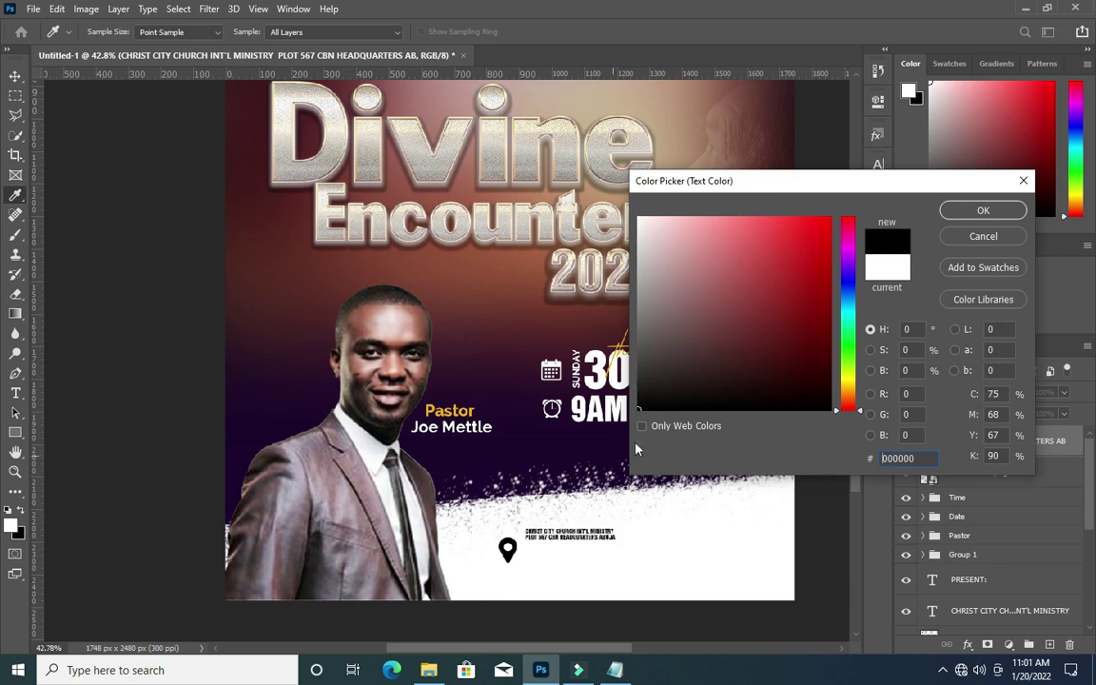
{"action": "left_click", "coordinate": [985, 210]}
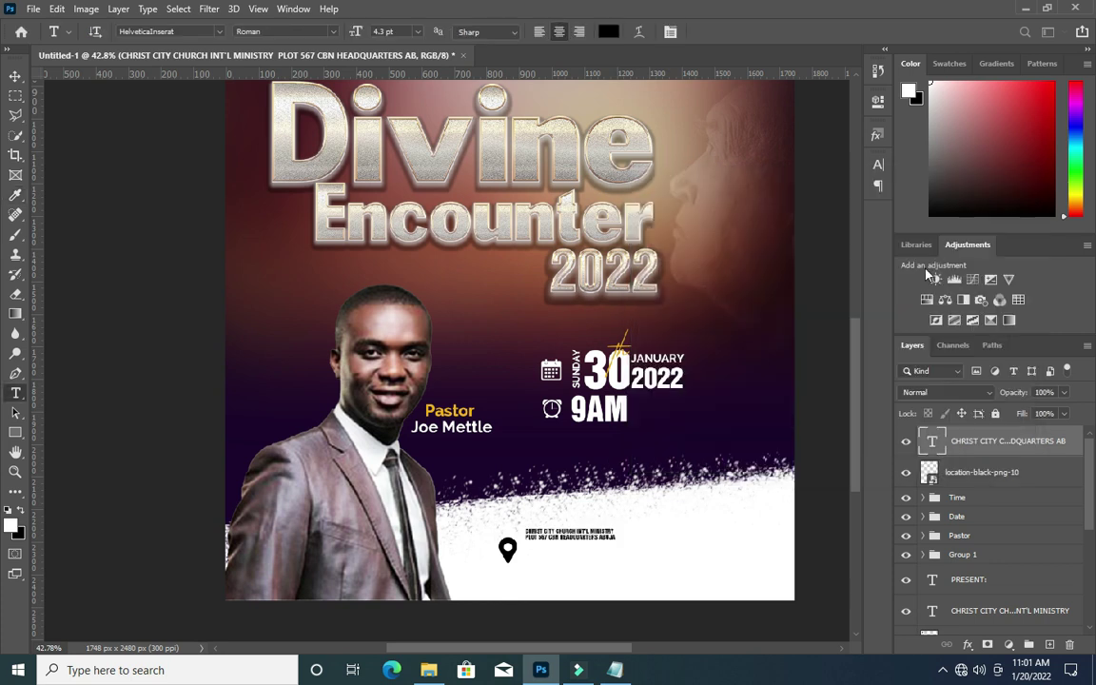
Set the address text font to Raleway Bold.
{"action": "left_click", "coordinate": [215, 31]}
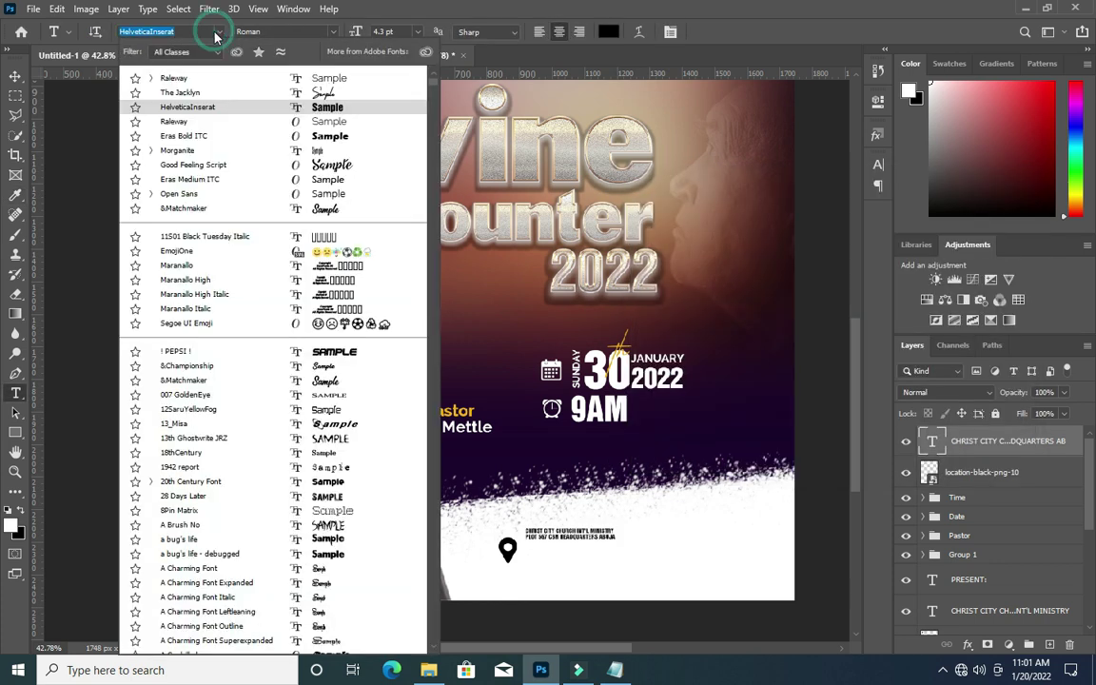
{"action": "left_click", "coordinate": [184, 78]}
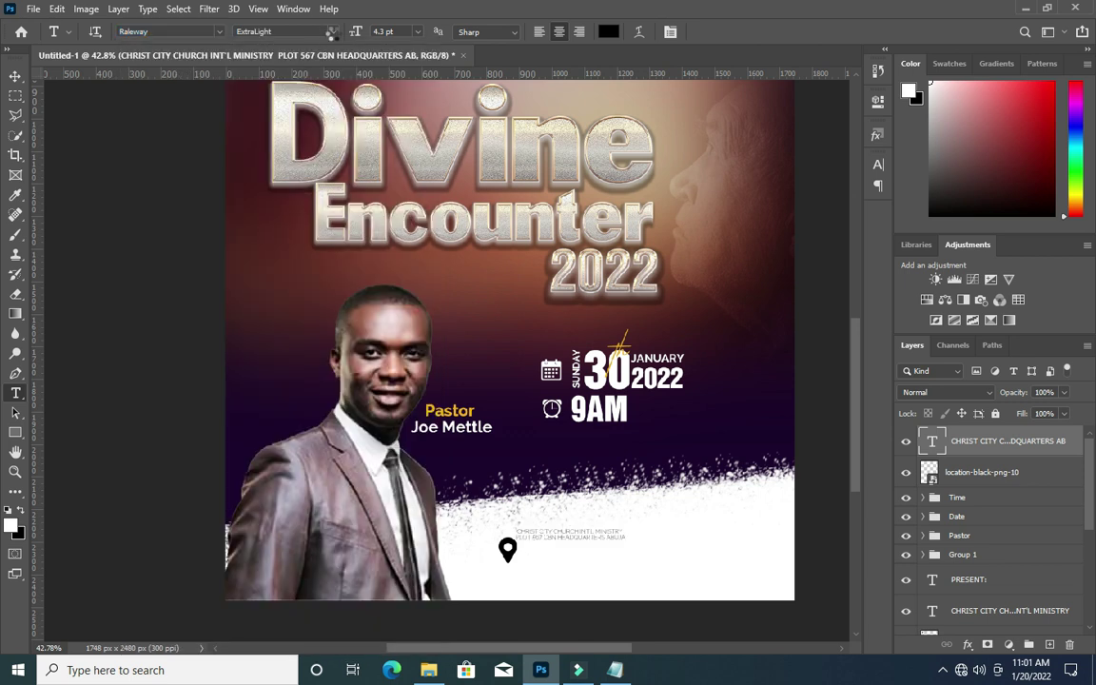
{"action": "left_click", "coordinate": [333, 31]}
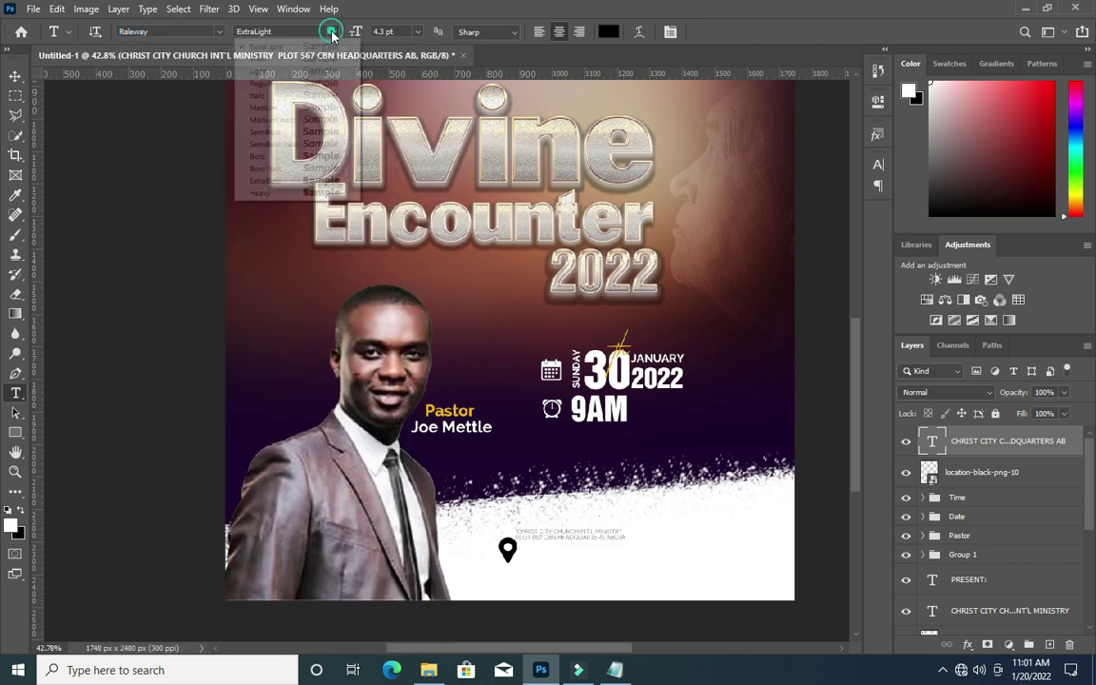
{"action": "left_click", "coordinate": [276, 155]}
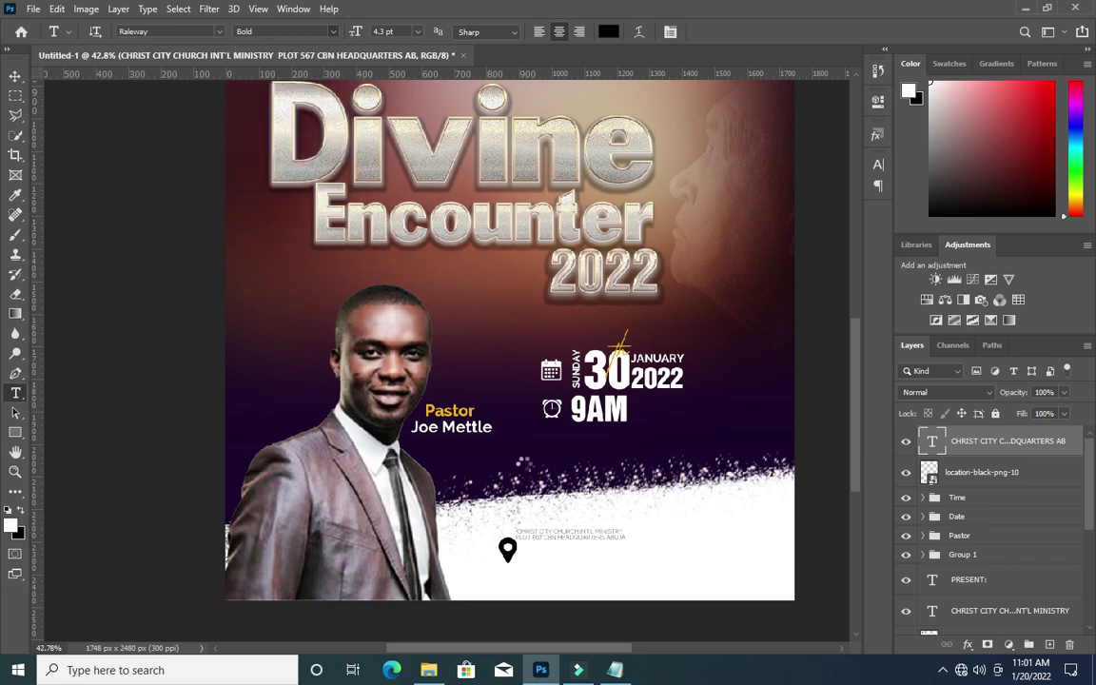
{"action": "left_click", "coordinate": [15, 76]}
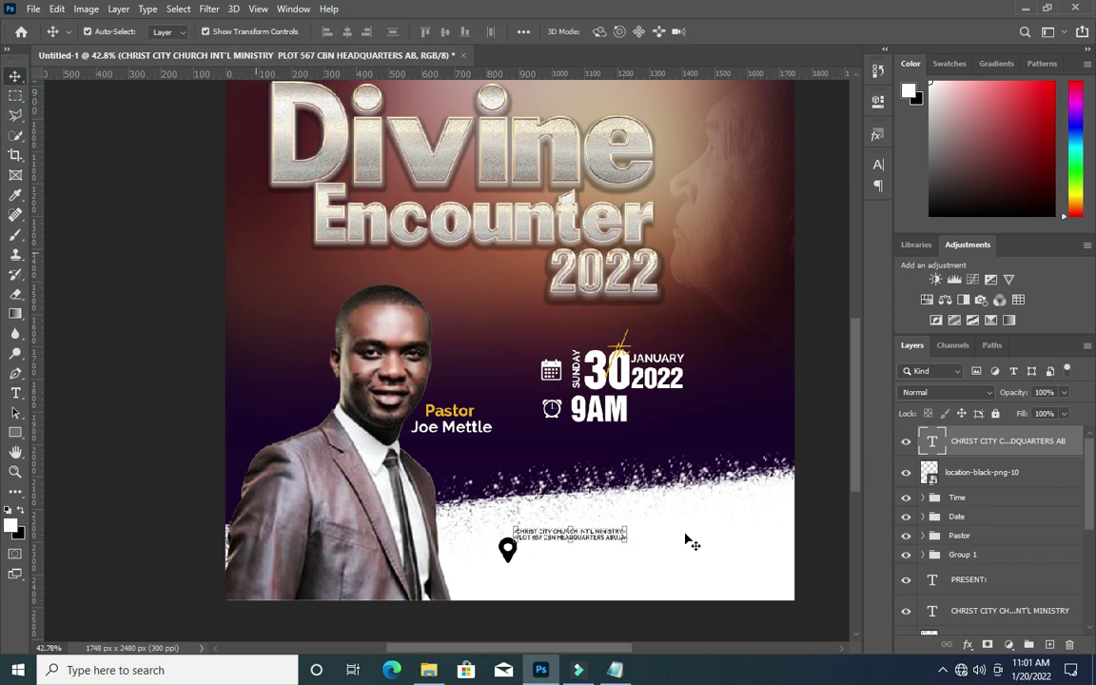
Move the address text beside the pin and enlarge it to about 170%.
{"action": "left_click_drag", "start_coordinate": [600, 542], "coordinate": [643, 561]}
{"action": "scroll", "coordinate": [662, 552], "scroll_direction": "up", "scroll_amount": 5}
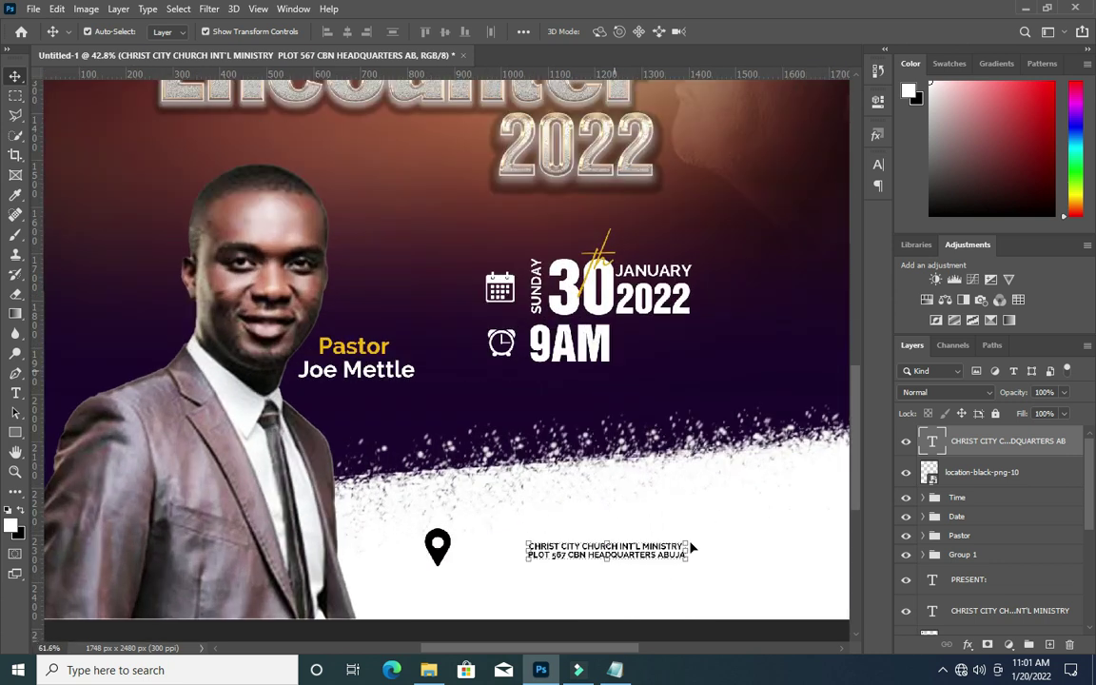
{"action": "left_click_drag", "start_coordinate": [695, 540], "coordinate": [820, 492]}
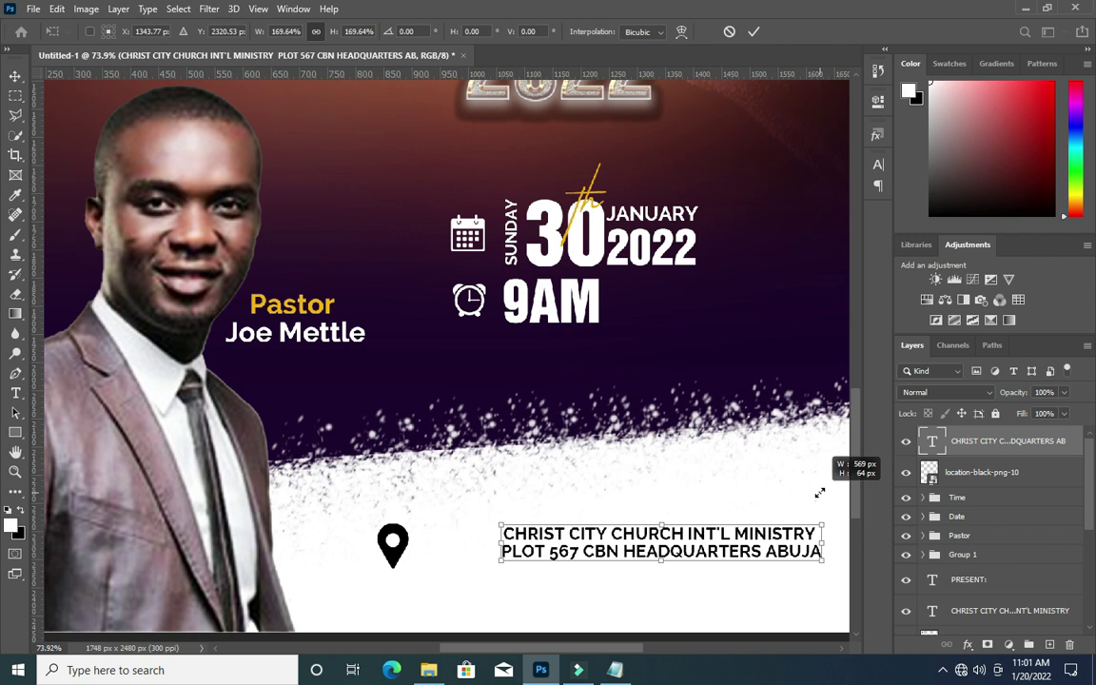
{"action": "scroll", "coordinate": [636, 497], "scroll_direction": "down", "scroll_amount": 3}
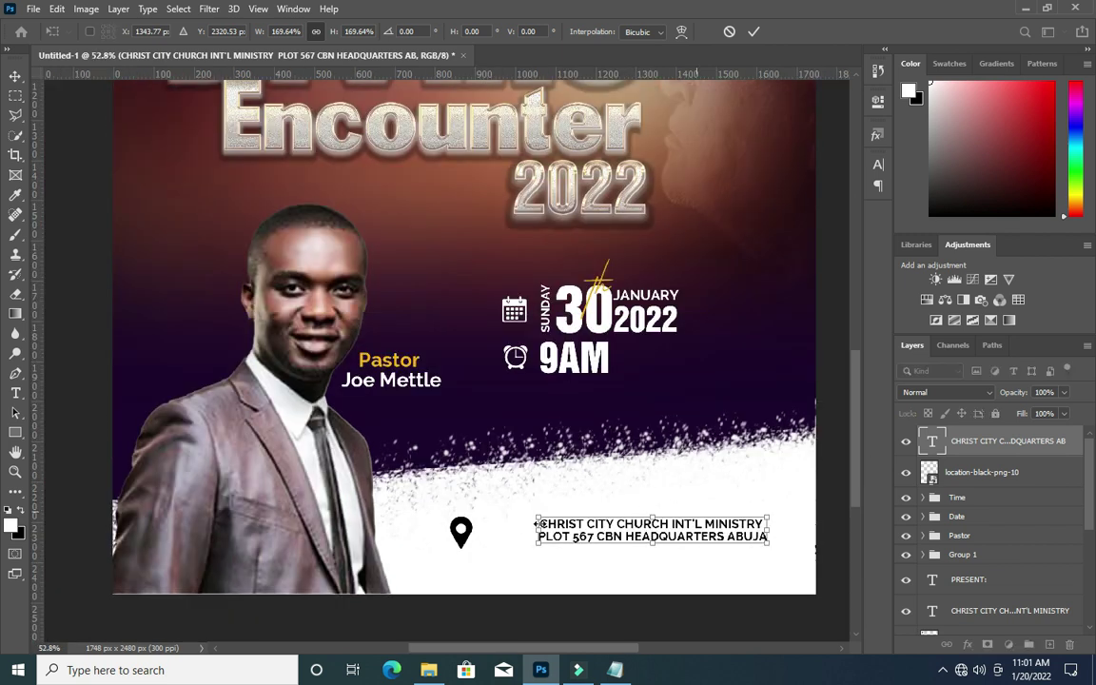
{"action": "left_click", "coordinate": [755, 32]}
{"action": "scroll", "coordinate": [540, 357], "scroll_direction": "down", "scroll_amount": 2}
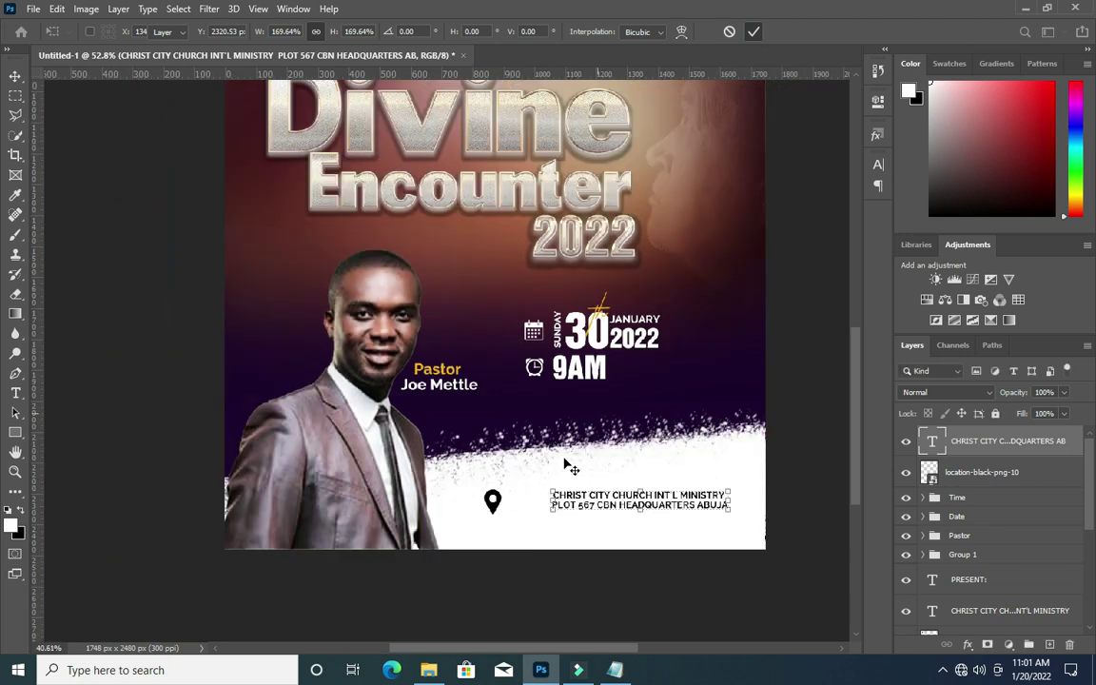
Shift the address text left and set the location pin just left of it.
{"action": "left_click_drag", "start_coordinate": [587, 502], "coordinate": [560, 500]}
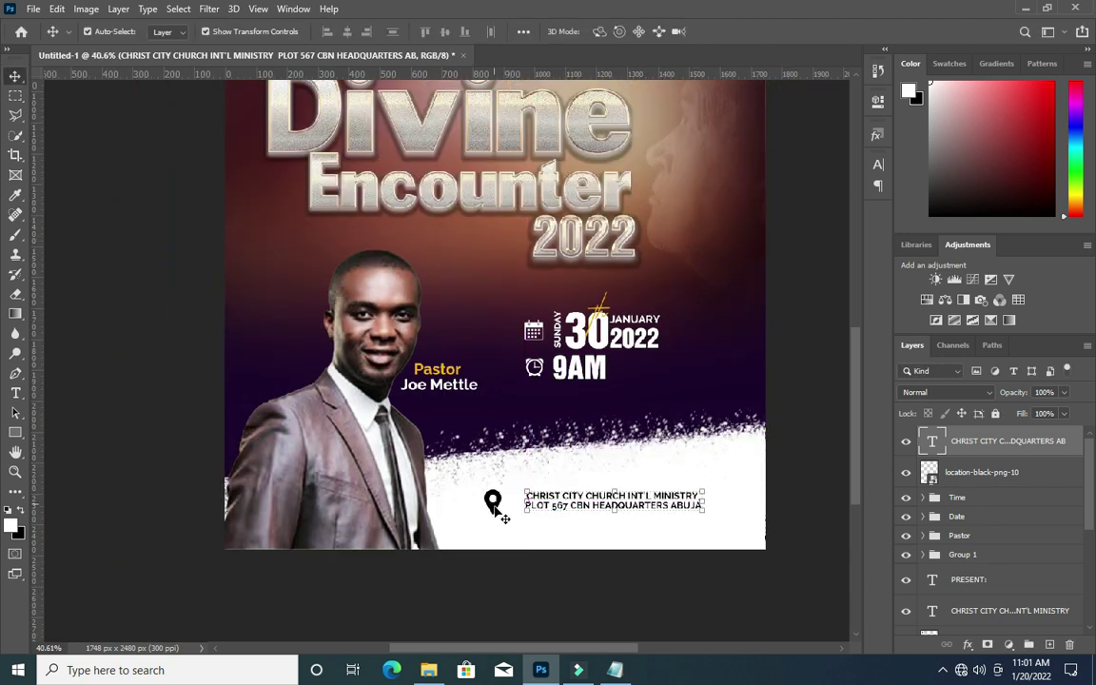
{"action": "mouse_move", "coordinate": [493, 509]}
{"action": "left_mouse_down"}
{"action": "mouse_move", "coordinate": [512, 509]}
{"action": "mouse_move", "coordinate": [501, 509]}
{"action": "left_mouse_up"}
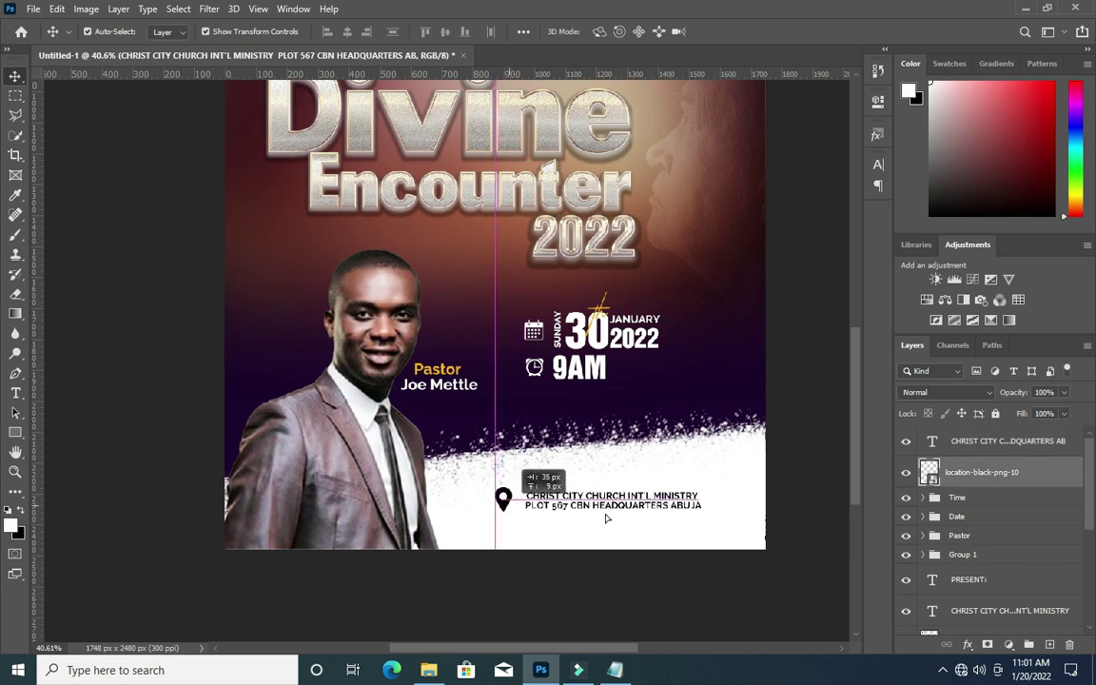
{"action": "left_click_drag", "start_coordinate": [606, 518], "coordinate": [624, 500]}
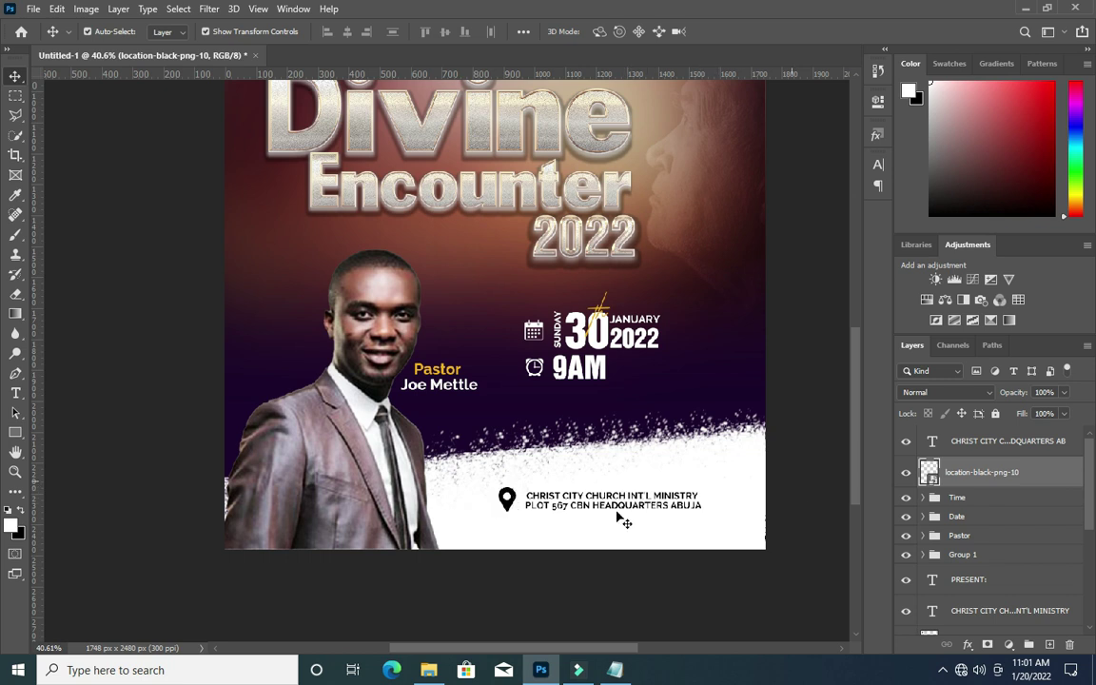
{"action": "scroll", "coordinate": [619, 516], "scroll_direction": "up", "scroll_amount": 2}
{"action": "scroll", "coordinate": [666, 513], "scroll_direction": "down", "scroll_amount": 3}
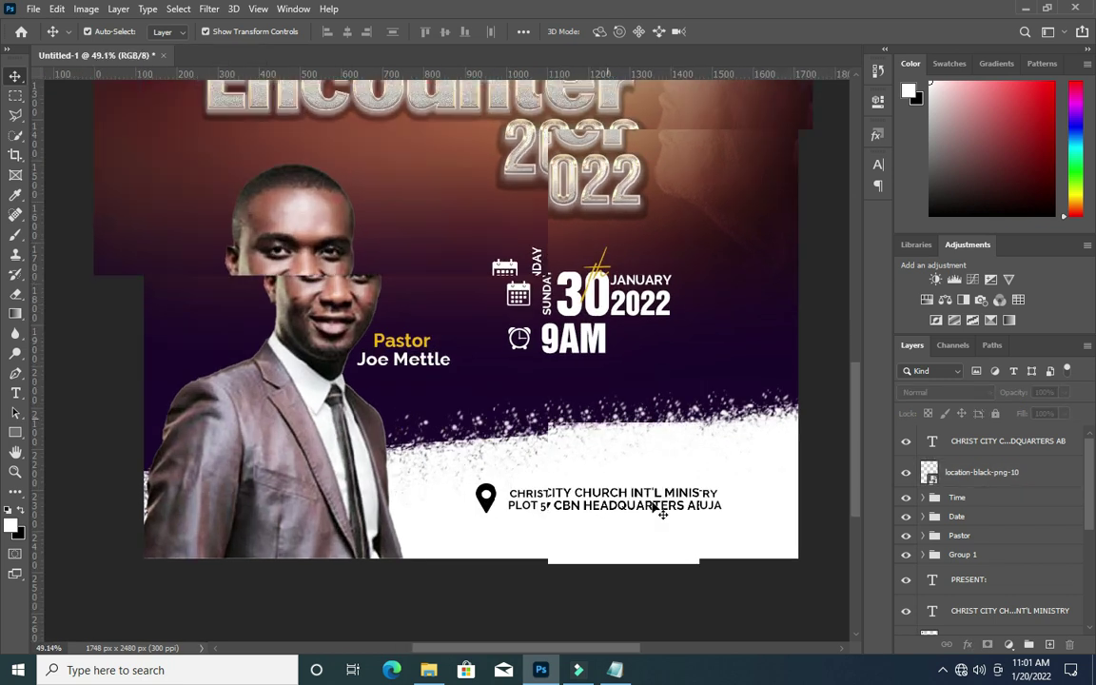
{"action": "scroll", "coordinate": [656, 500], "scroll_direction": "down", "scroll_amount": 1}
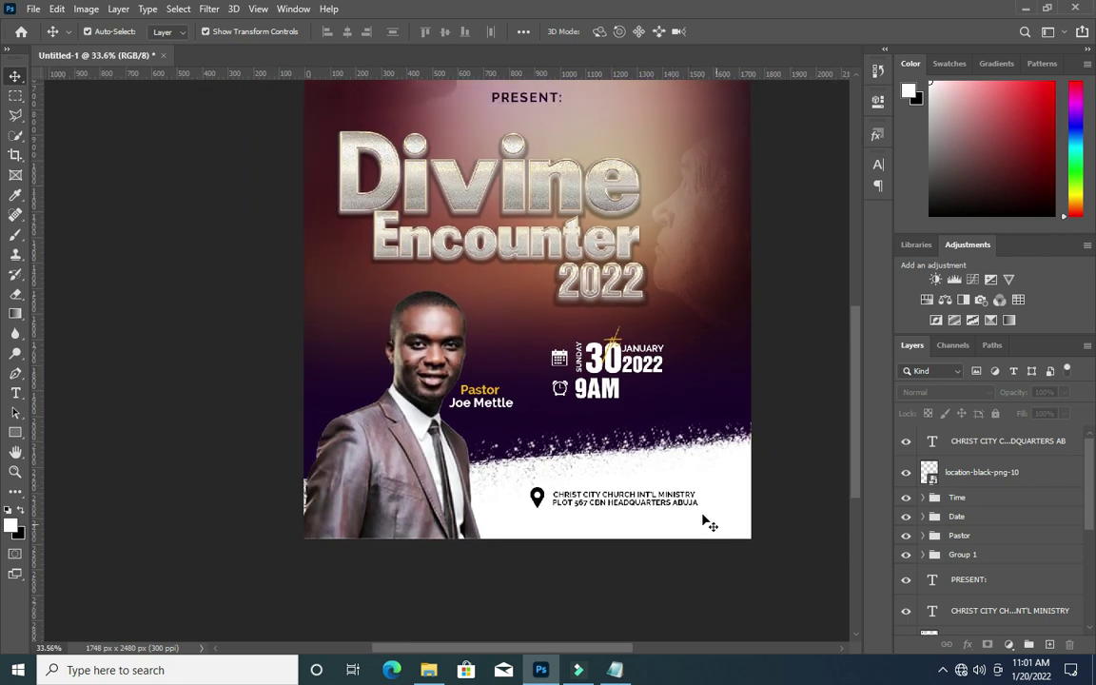
Change the address text's Raleway weight from Bold to ExtraBold.
{"action": "left_click", "coordinate": [609, 504]}
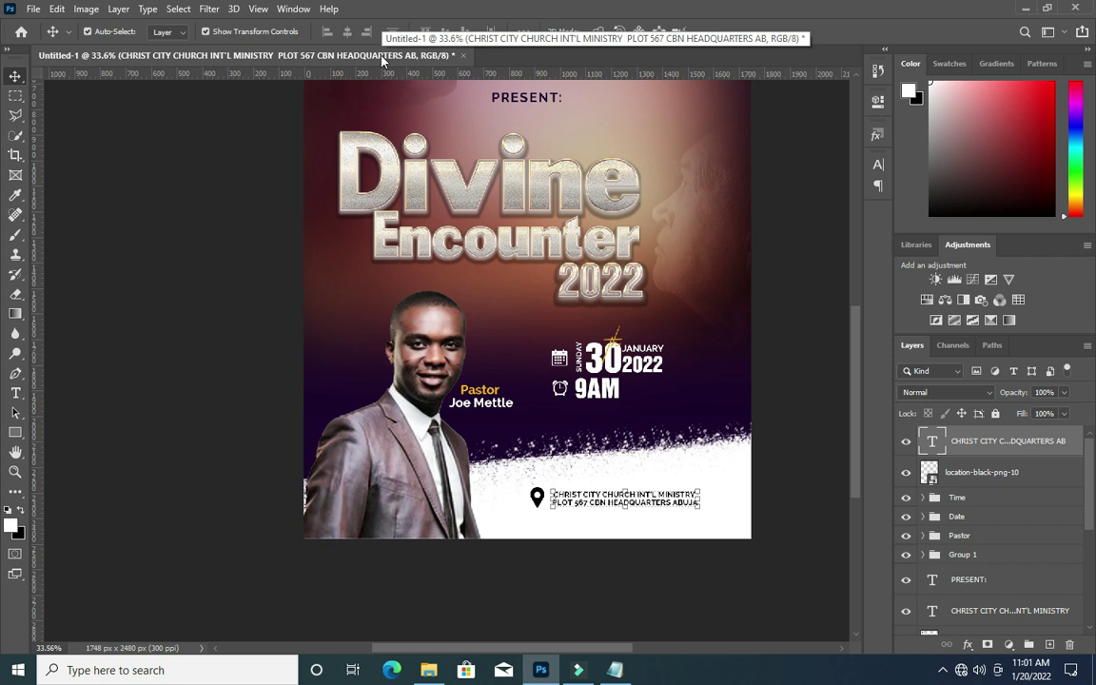
{"action": "key", "text": "t"}
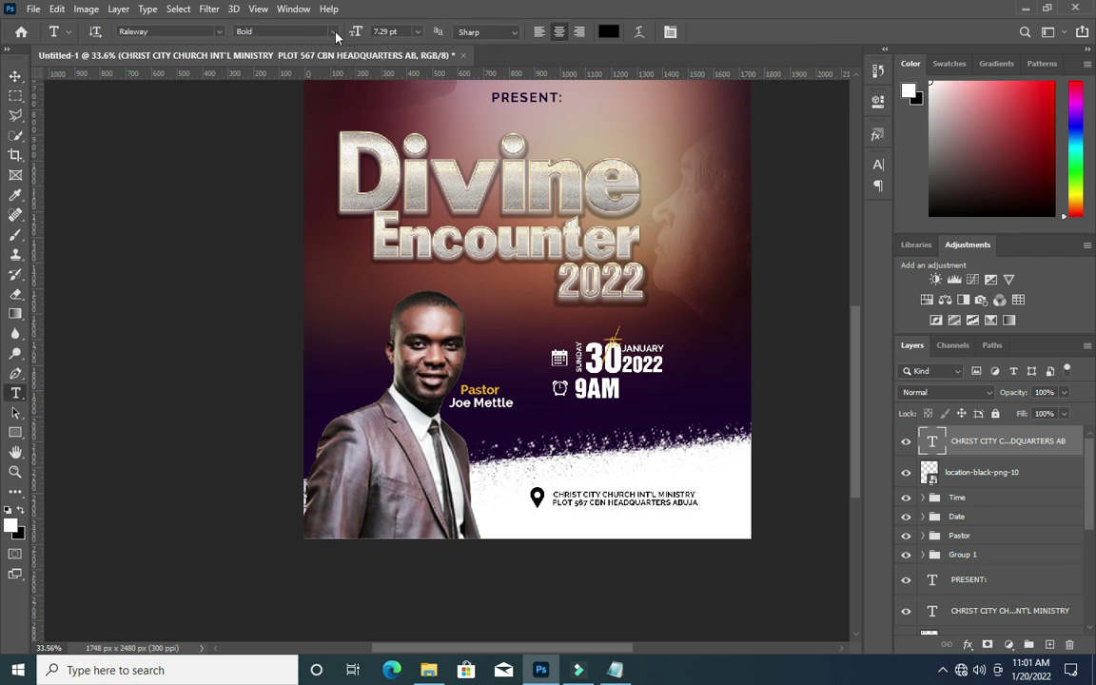
{"action": "left_click", "coordinate": [334, 32]}
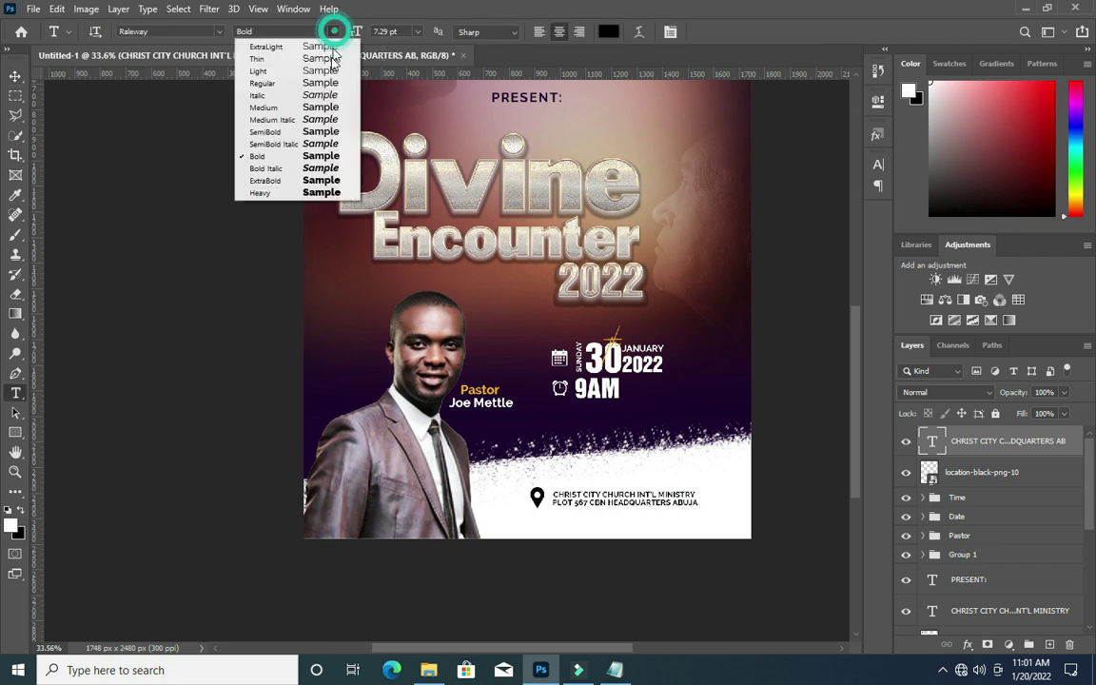
{"action": "left_click", "coordinate": [282, 181]}
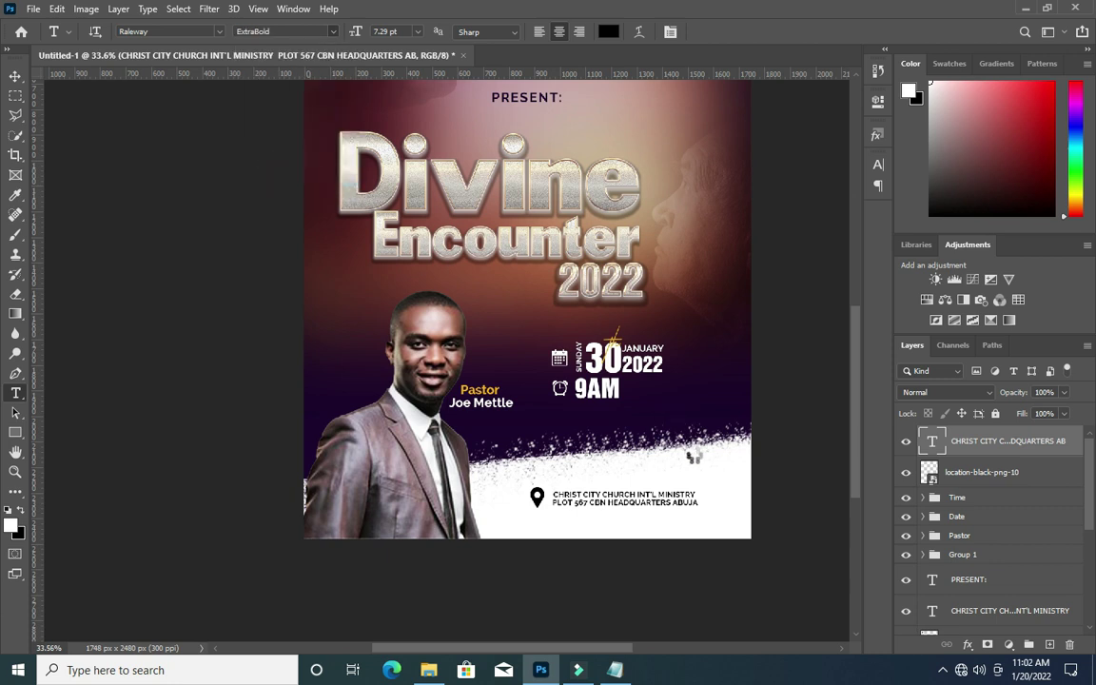
{"action": "scroll", "coordinate": [691, 514], "scroll_direction": "up", "scroll_amount": 1}
{"action": "scroll", "coordinate": [690, 514], "scroll_direction": "up", "scroll_amount": 1}
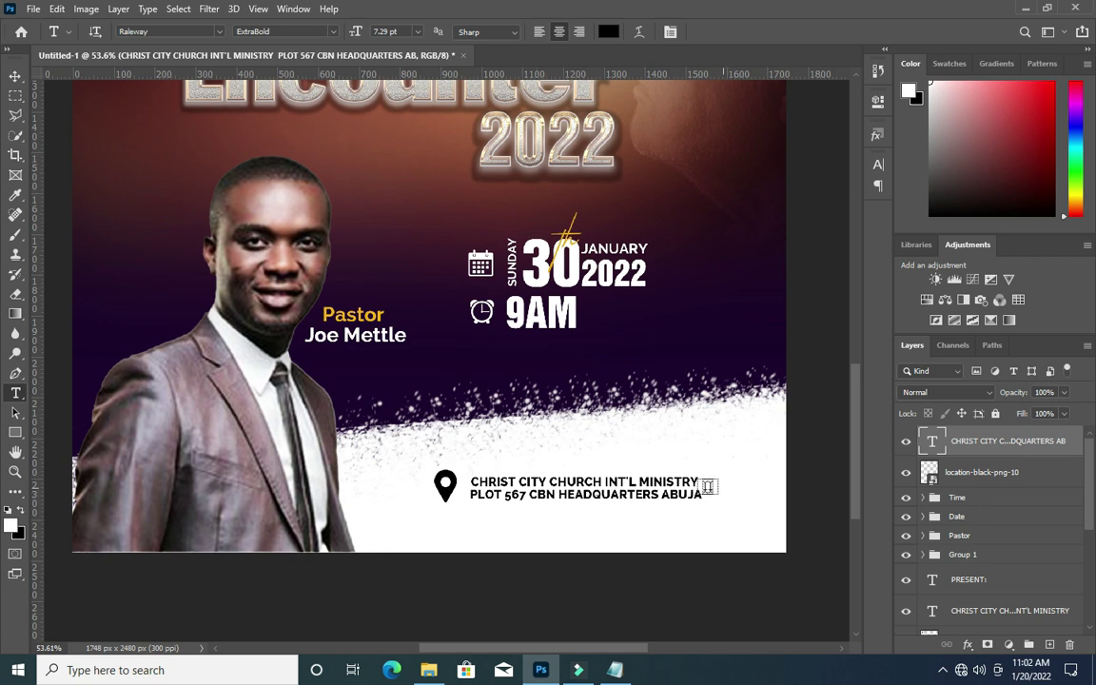
{"action": "scroll", "coordinate": [616, 495], "scroll_direction": "up", "scroll_amount": 1}
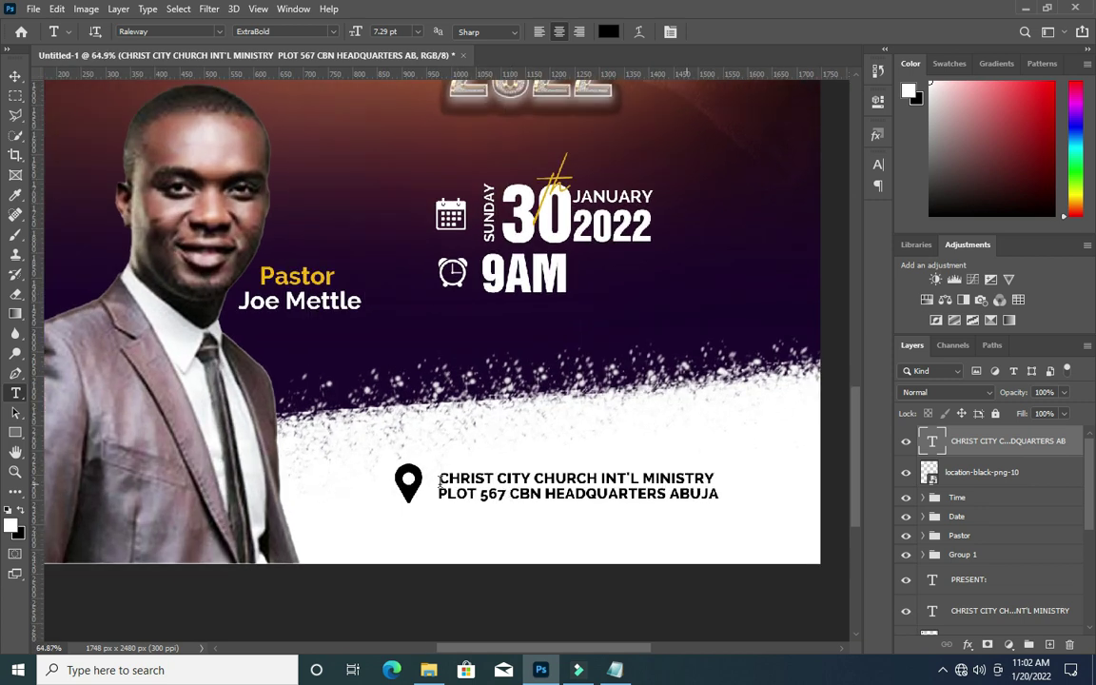
Shrink the location pin to about 0.94% beside the address and zoom out.
{"action": "left_click", "coordinate": [15, 77]}
{"action": "left_click", "coordinate": [406, 481]}
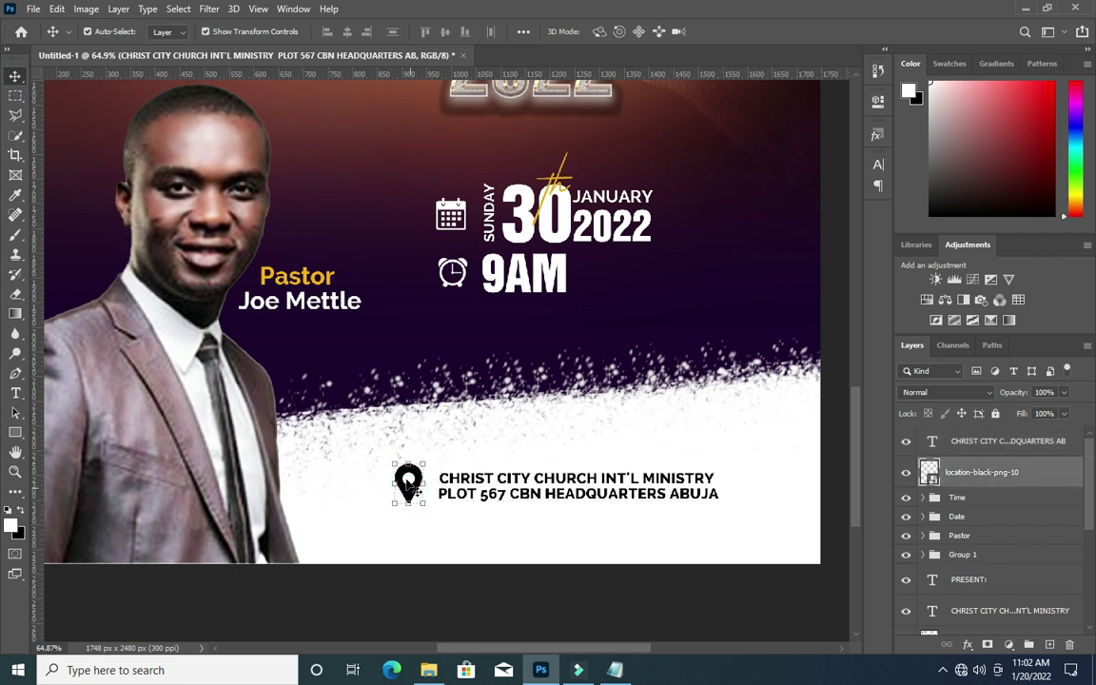
{"action": "left_click_drag", "start_coordinate": [392, 462], "coordinate": [415, 475]}
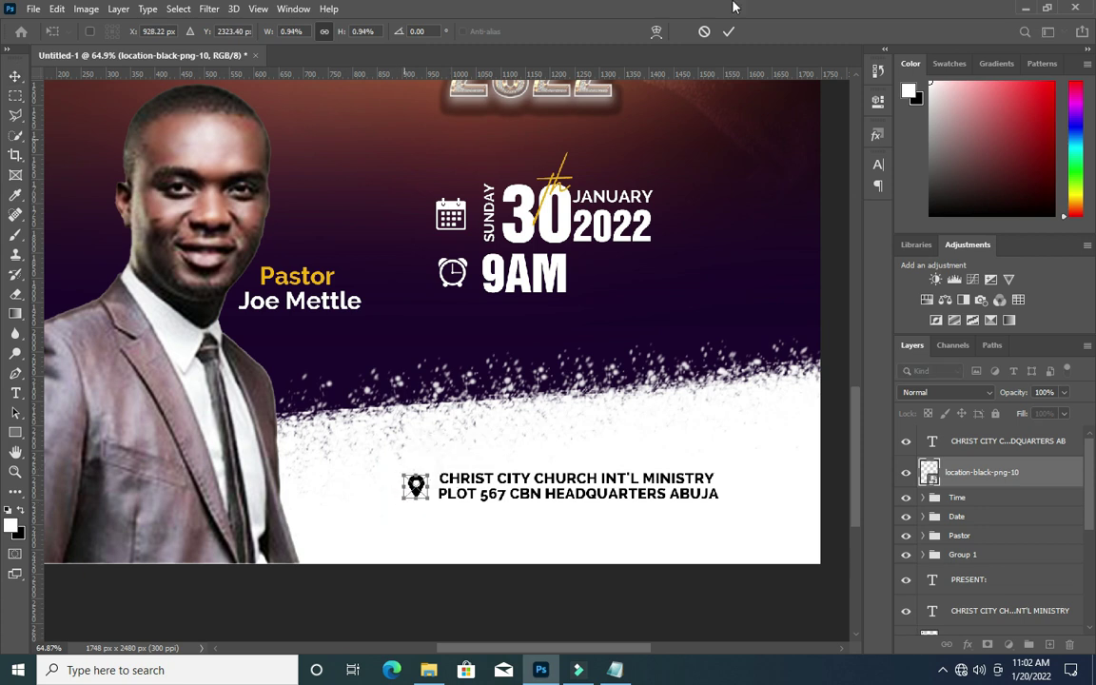
{"action": "key", "text": "Return"}
{"action": "scroll", "coordinate": [415, 308], "scroll_direction": "down", "scroll_amount": 2}
{"action": "scroll", "coordinate": [709, 428], "scroll_direction": "down", "scroll_amount": 2}
{"action": "left_click", "coordinate": [709, 419]}
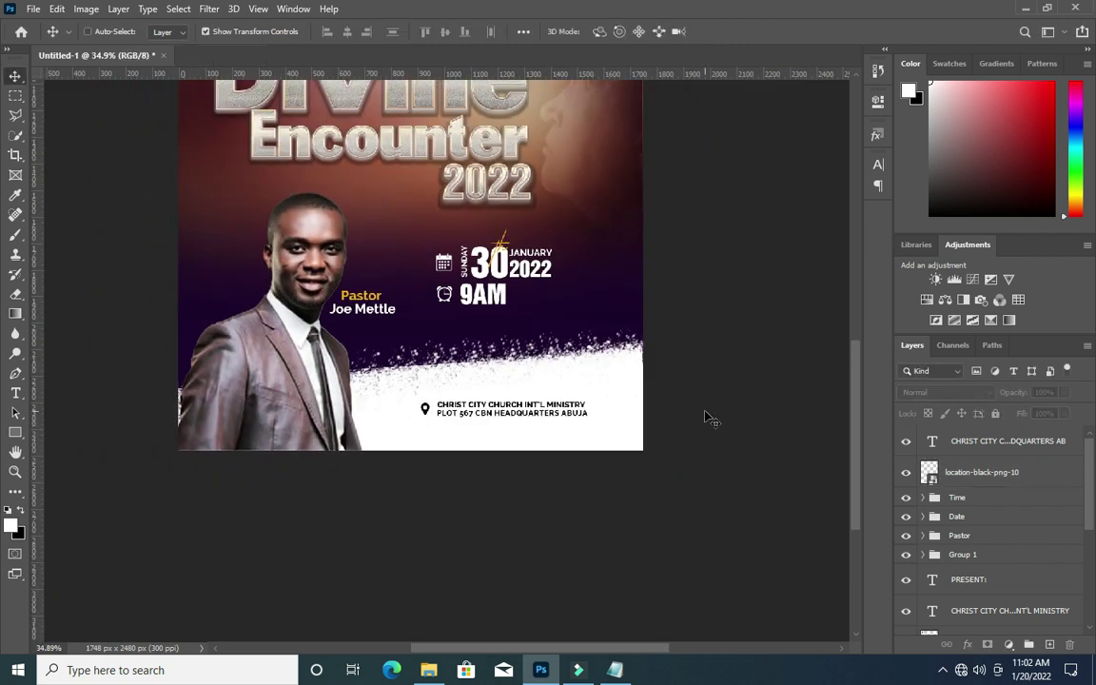
{"action": "scroll", "coordinate": [710, 418], "scroll_direction": "down", "scroll_amount": 1}
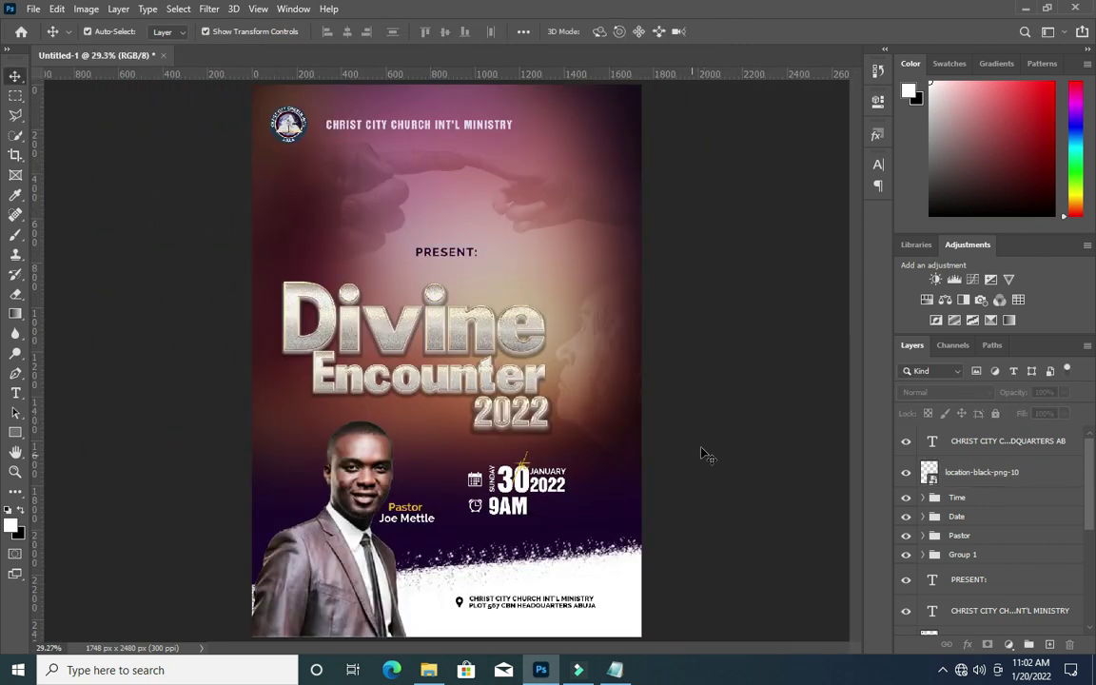
{"action": "scroll", "coordinate": [506, 277], "scroll_direction": "down", "scroll_amount": 1}
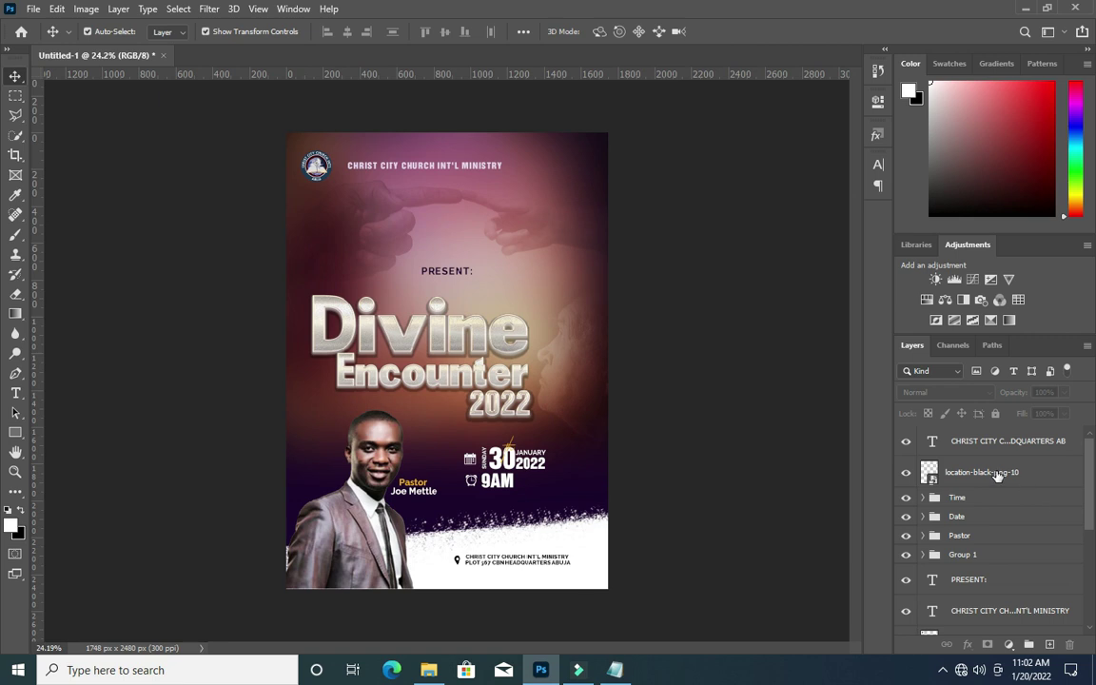
Group the location pin and address layers into a group named 'Loaction'.
{"action": "key", "text": "ctrl+g"}
{"action": "double_click", "coordinate": [976, 434]}
{"action": "type", "text": "Loactio"}
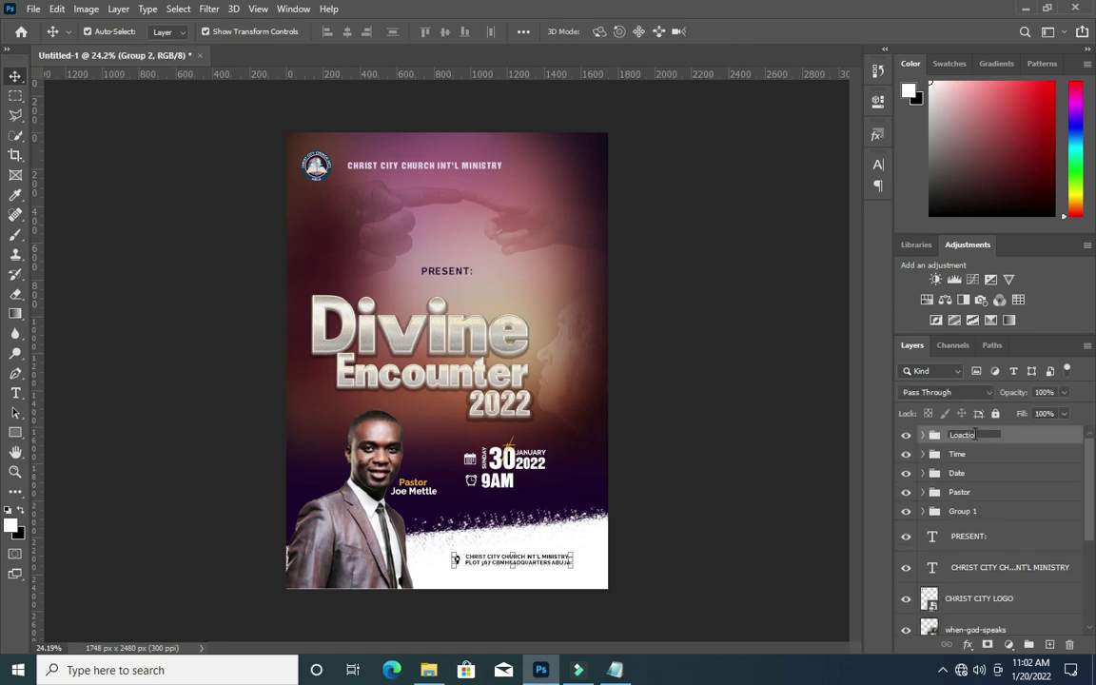
{"action": "key", "text": "Return"}
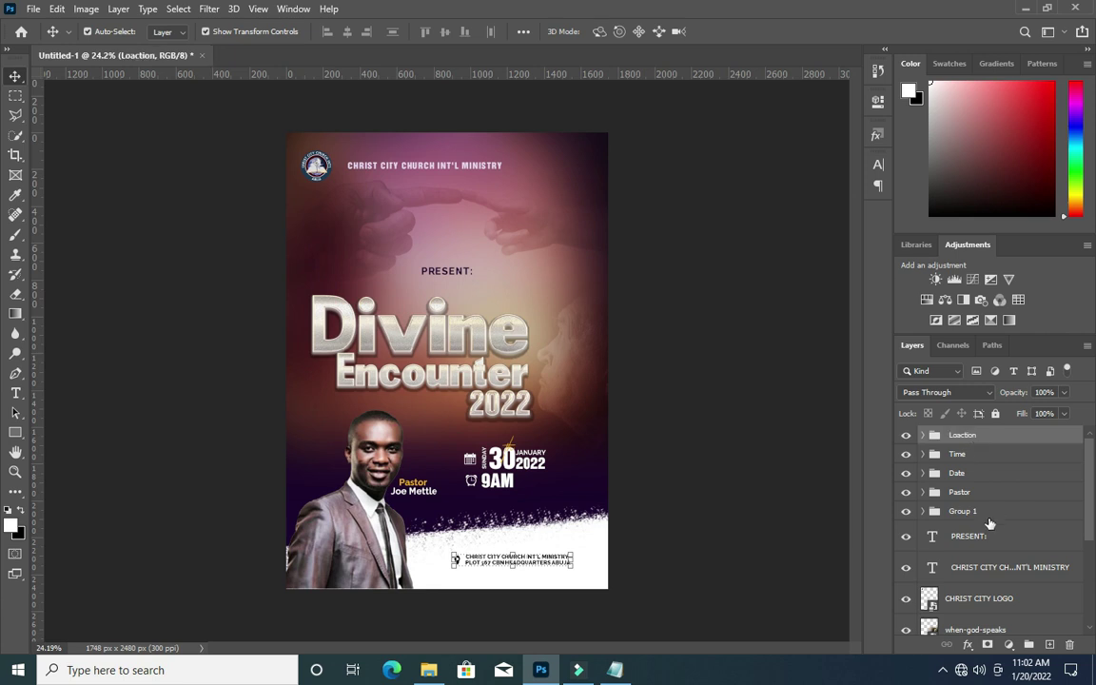
{"action": "scroll", "coordinate": [980, 485], "scroll_direction": "down", "scroll_amount": 2}
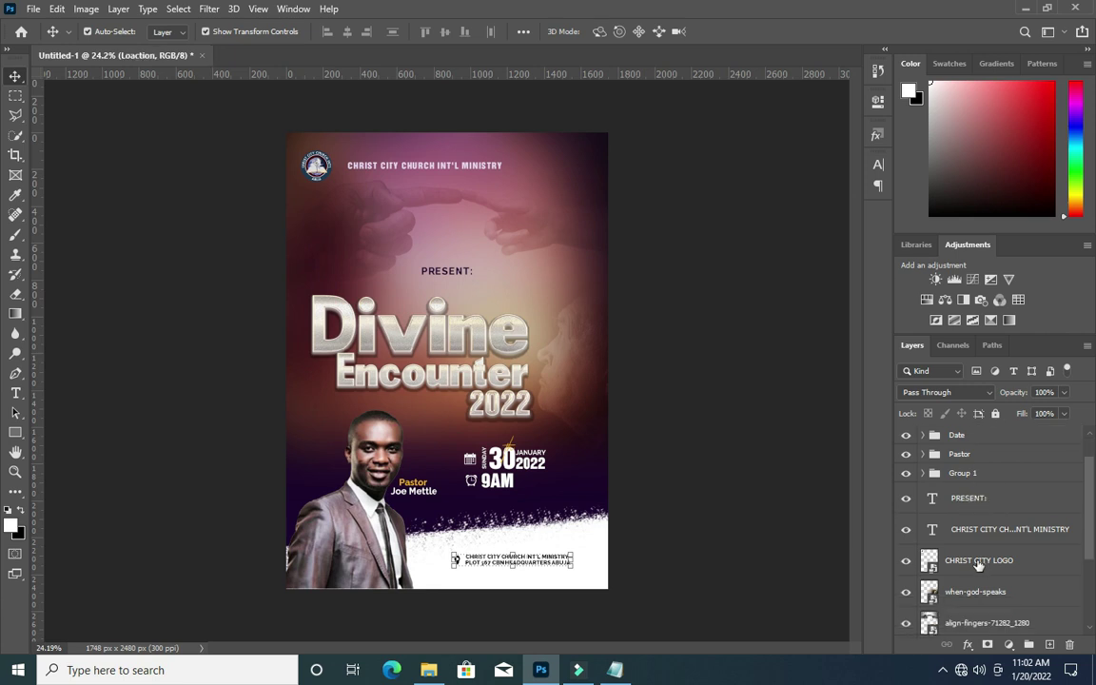
{"action": "left_click", "coordinate": [981, 561]}
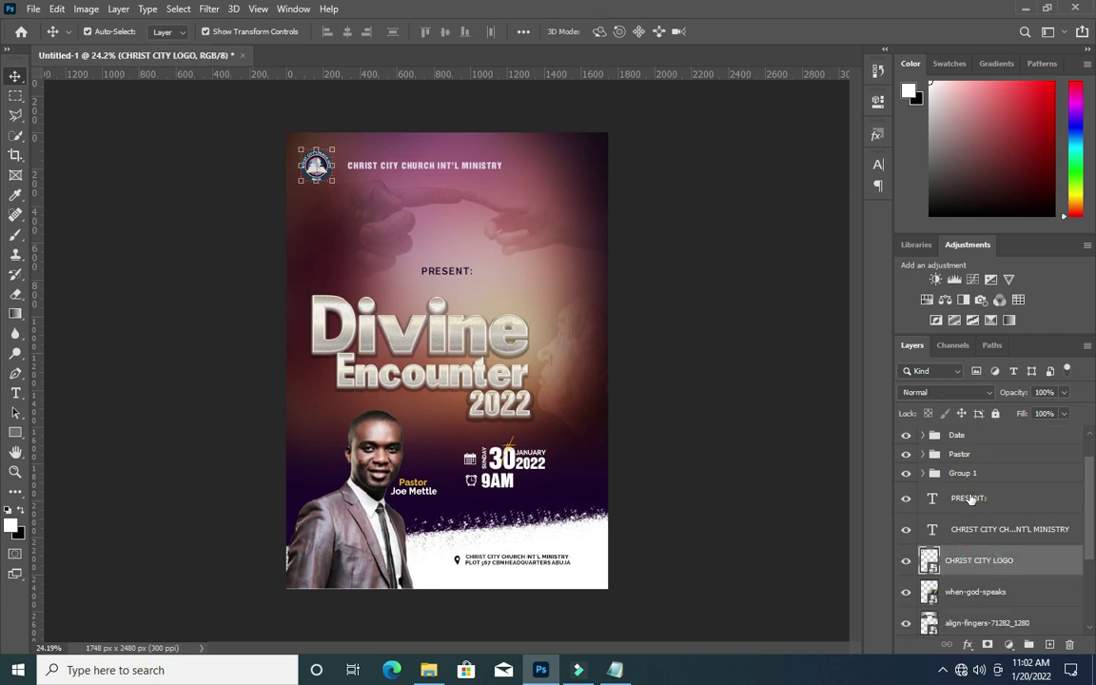
Group the logo, church name and PRESENT: layers into a group named Church.
{"action": "left_click", "coordinate": [971, 499], "text": "shift"}
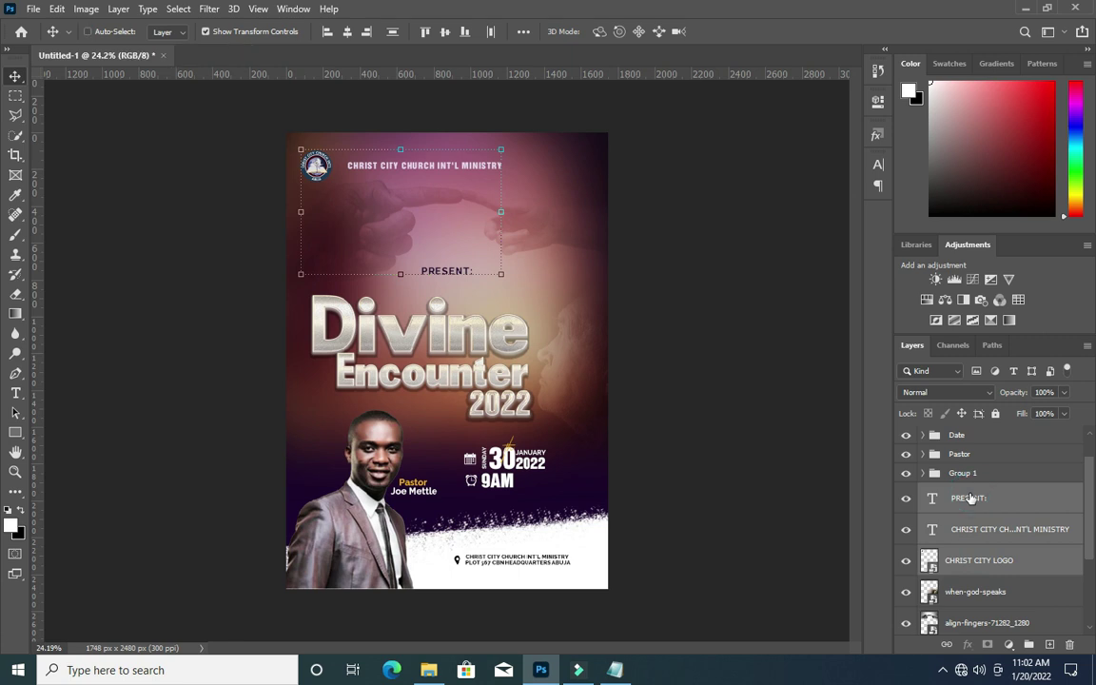
{"action": "key", "text": "ctrl+g"}
{"action": "double_click", "coordinate": [965, 492]}
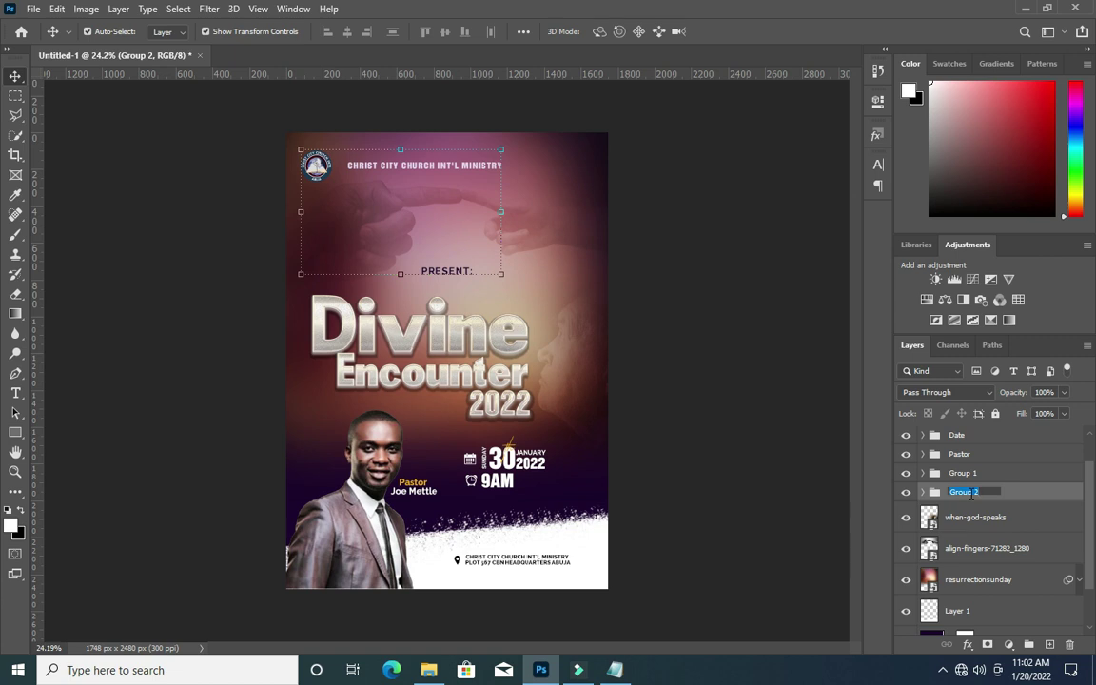
{"action": "type", "text": "Church"}
{"action": "key", "text": "Return"}
Group the background layers from when-god-speaks down to Color Fill 1 as BG.
{"action": "left_click", "coordinate": [979, 525]}
{"action": "scroll", "coordinate": [979, 524], "scroll_direction": "down", "scroll_amount": 2}
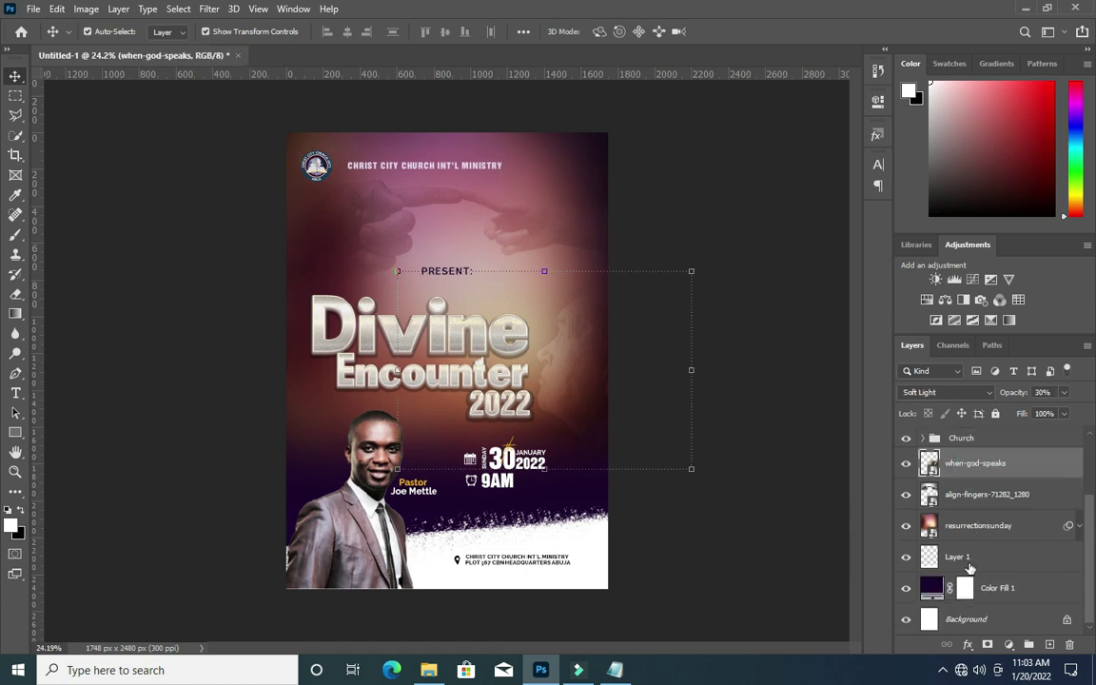
{"action": "left_click", "coordinate": [1009, 590], "text": "shift"}
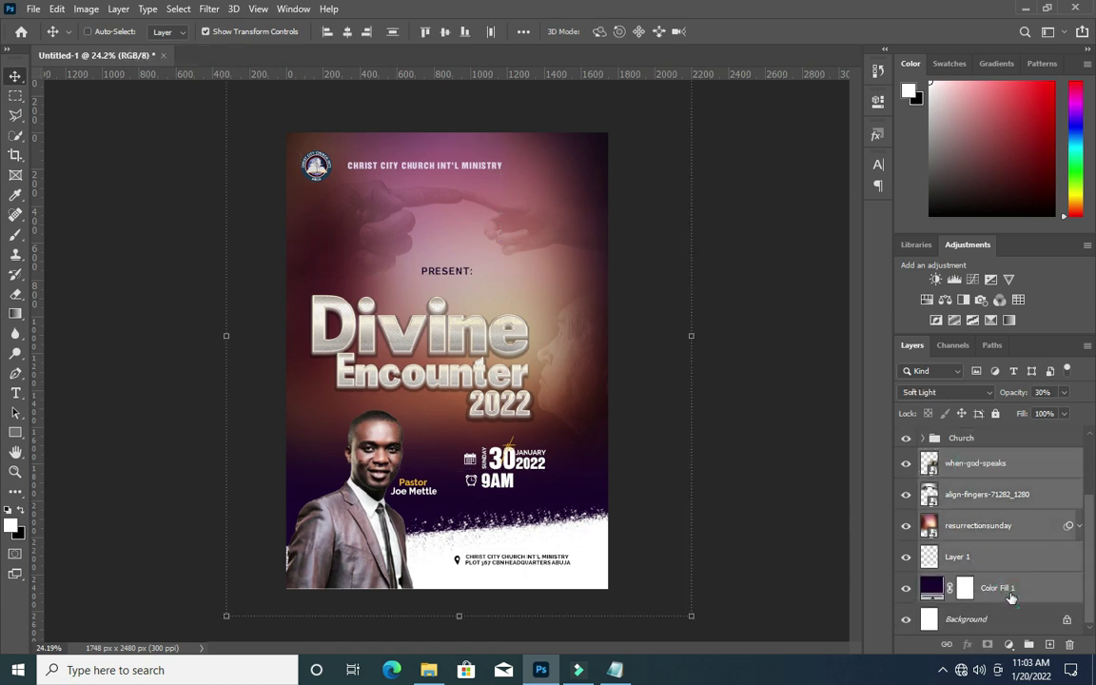
{"action": "key", "text": "ctrl+g"}
{"action": "double_click", "coordinate": [961, 549]}
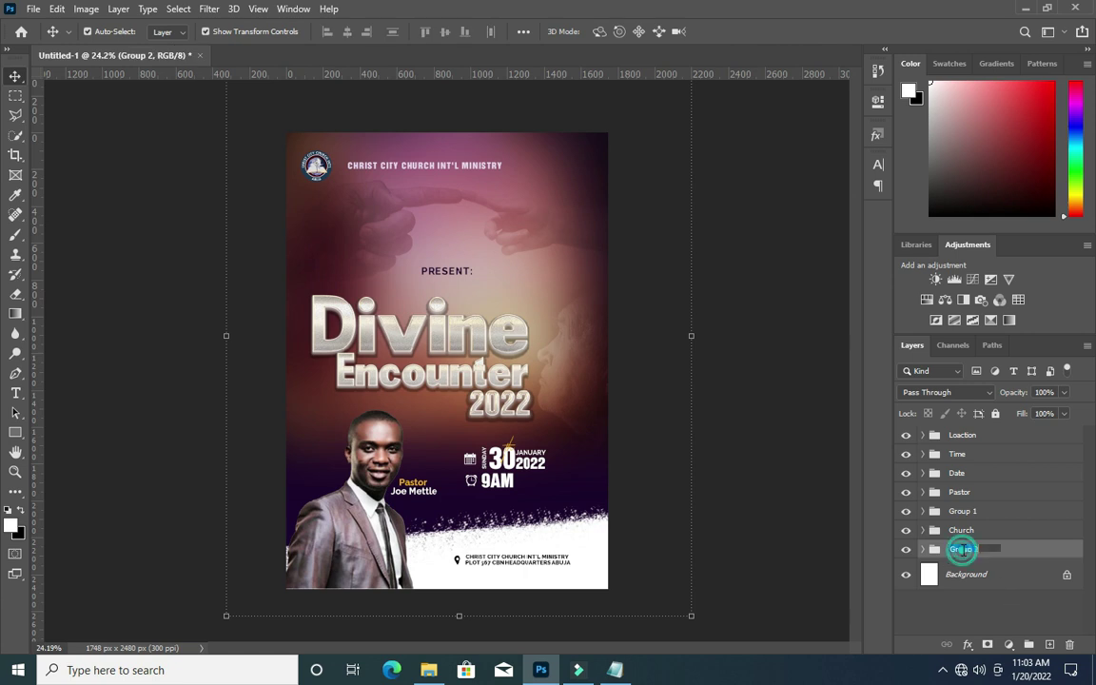
{"action": "type", "text": "B"}
{"action": "key", "text": "Return"}
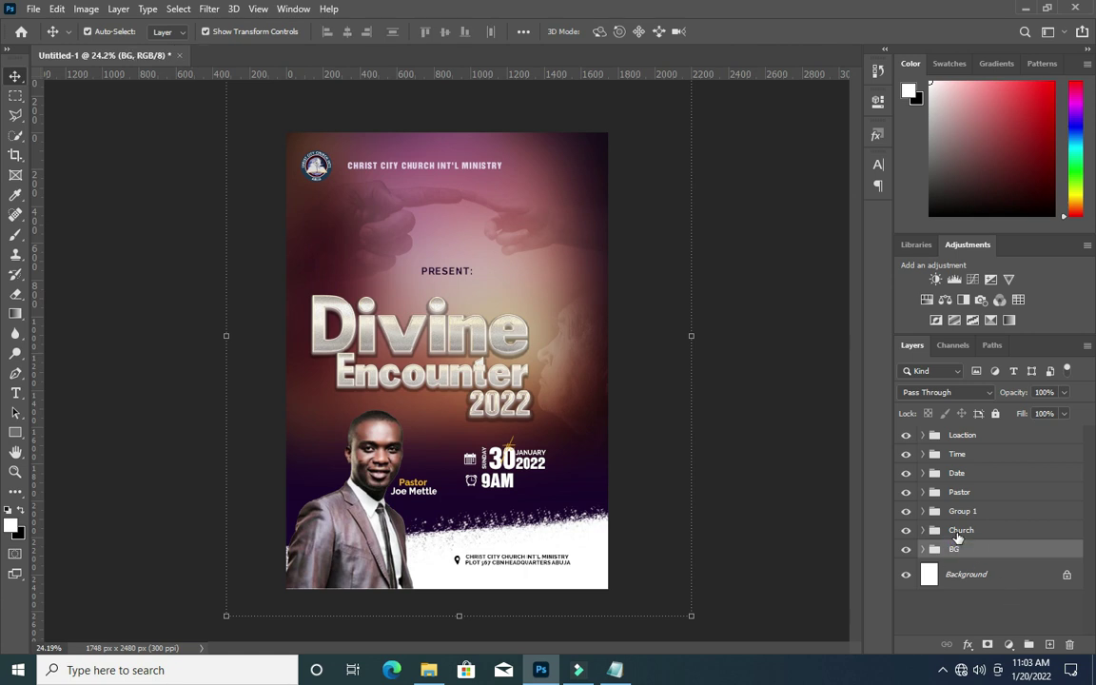
{"action": "left_click", "coordinate": [788, 414]}
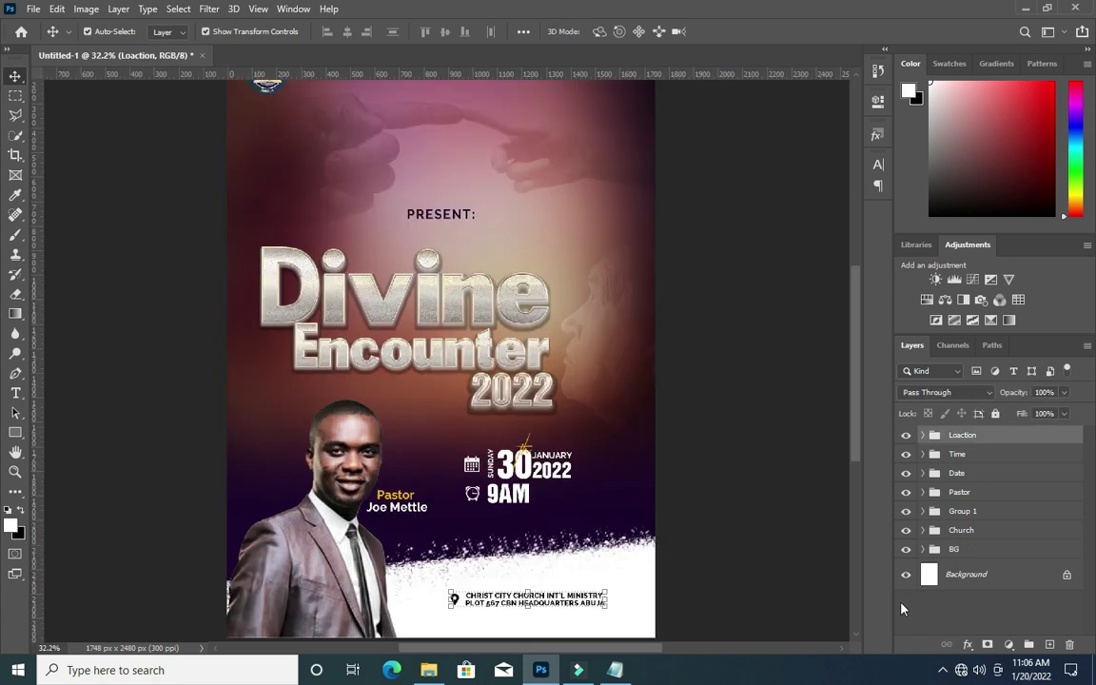
{"action": "scroll", "coordinate": [404, 442], "scroll_direction": "up", "scroll_amount": 3}
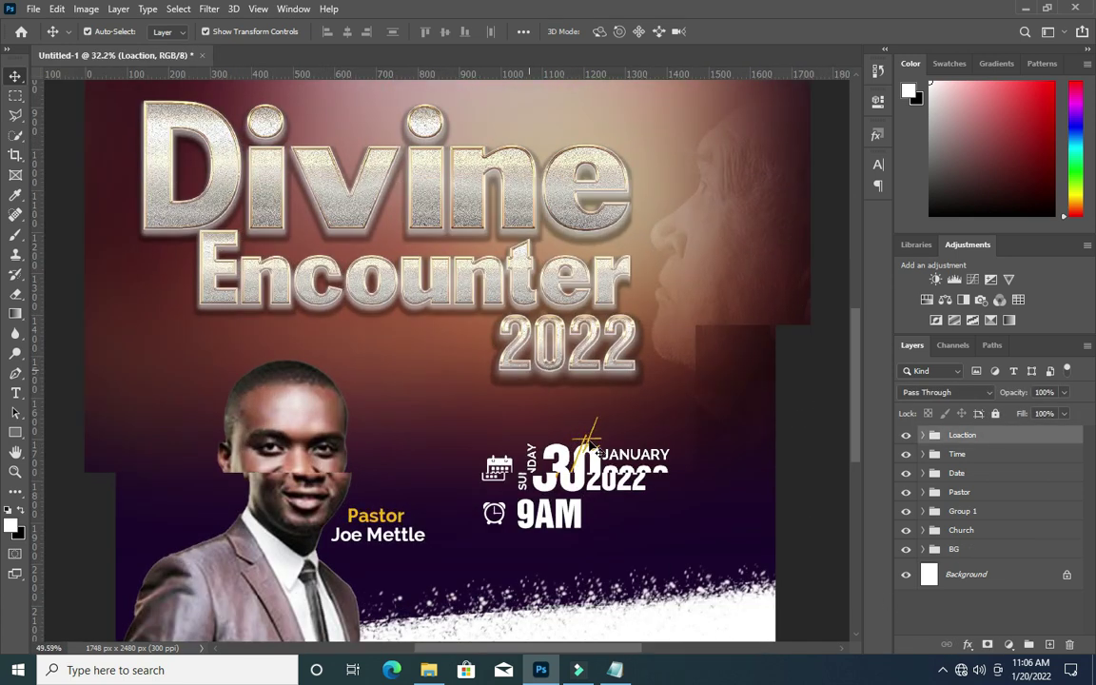
Duplicate the date's 'th' text layer, pull the copy out of the Date group, and place it above 'Pastor'.
{"action": "left_click", "coordinate": [589, 442]}
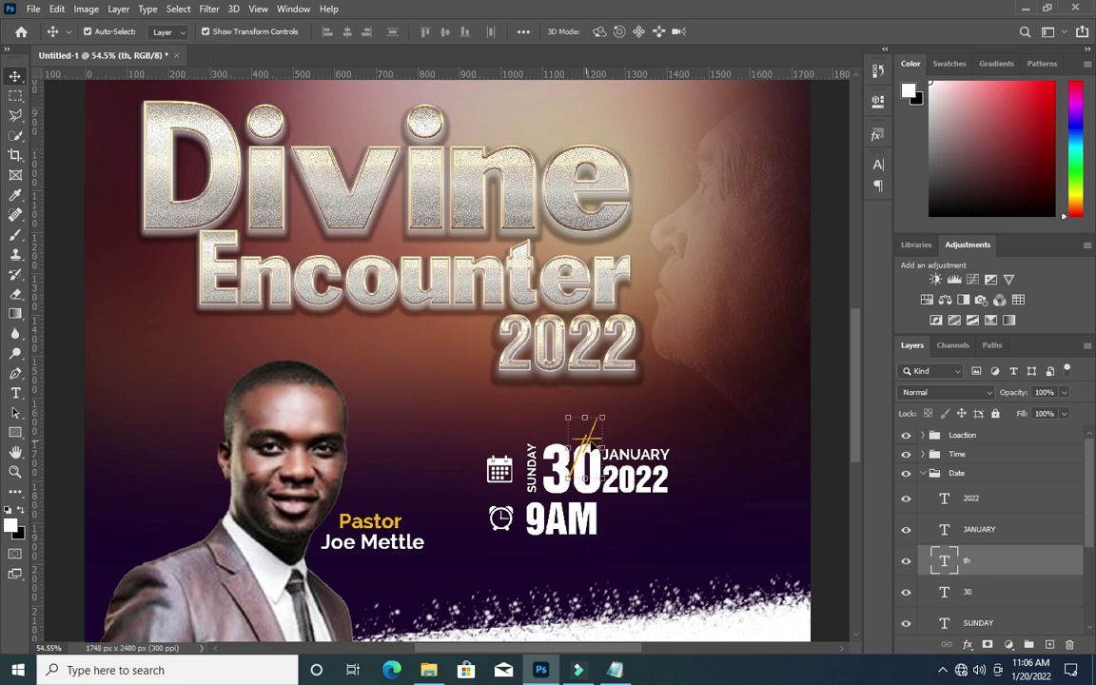
{"action": "left_click", "coordinate": [1027, 561]}
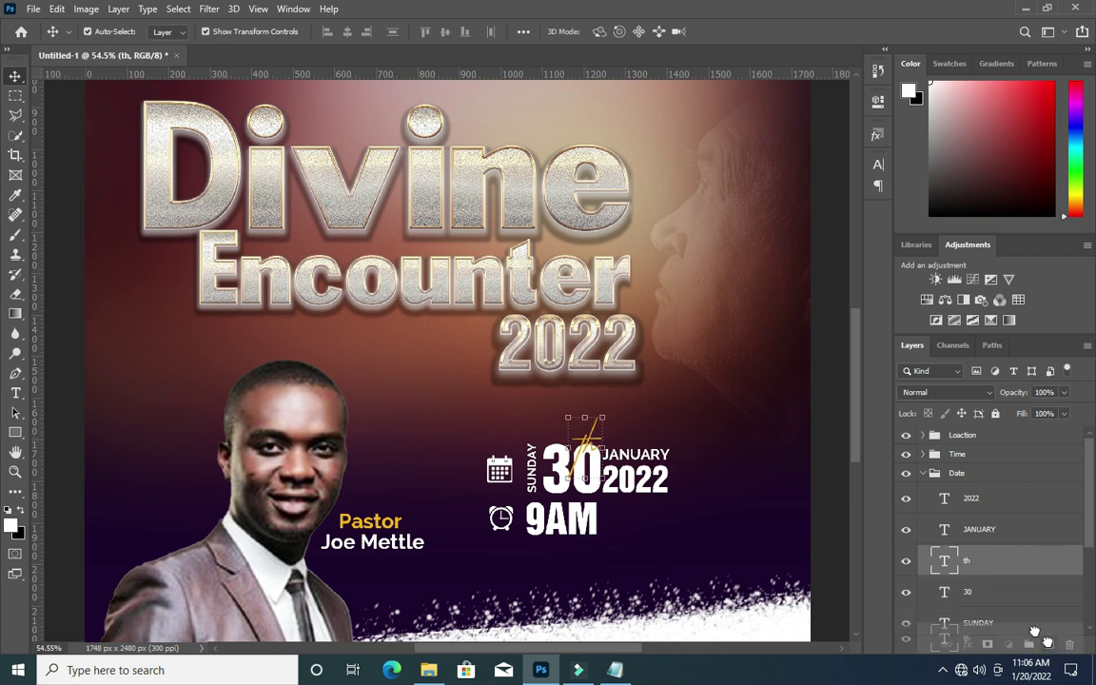
{"action": "key", "text": "ctrl+j"}
{"action": "left_click_drag", "start_coordinate": [978, 563], "coordinate": [849, 442]}
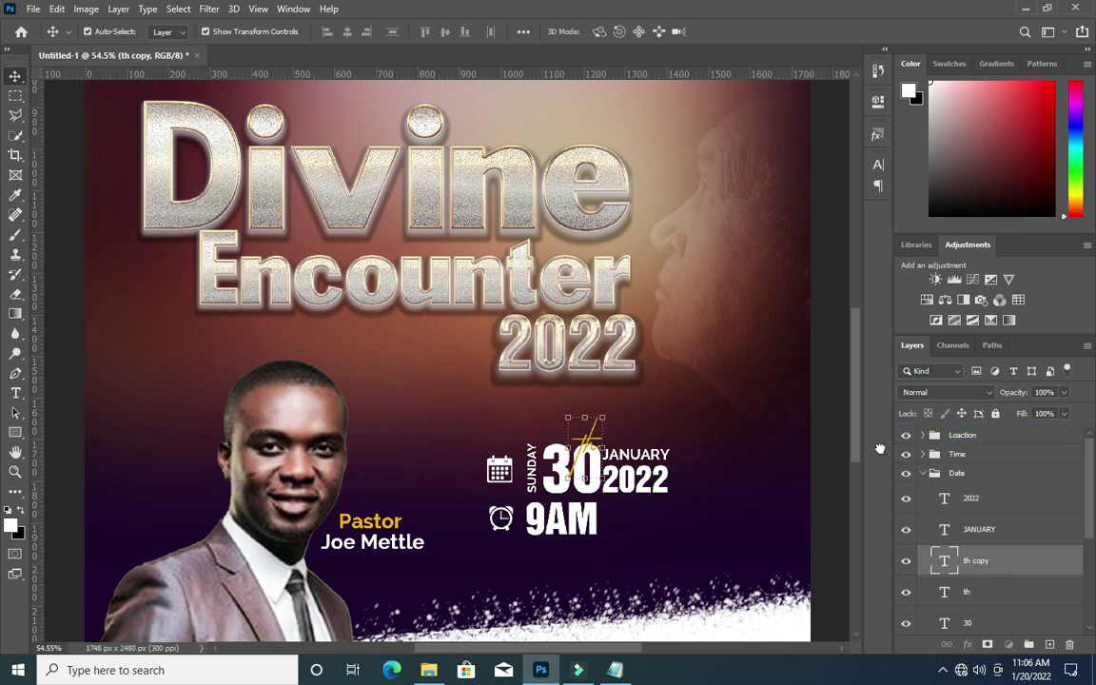
{"action": "left_click_drag", "start_coordinate": [719, 471], "coordinate": [719, 471]}
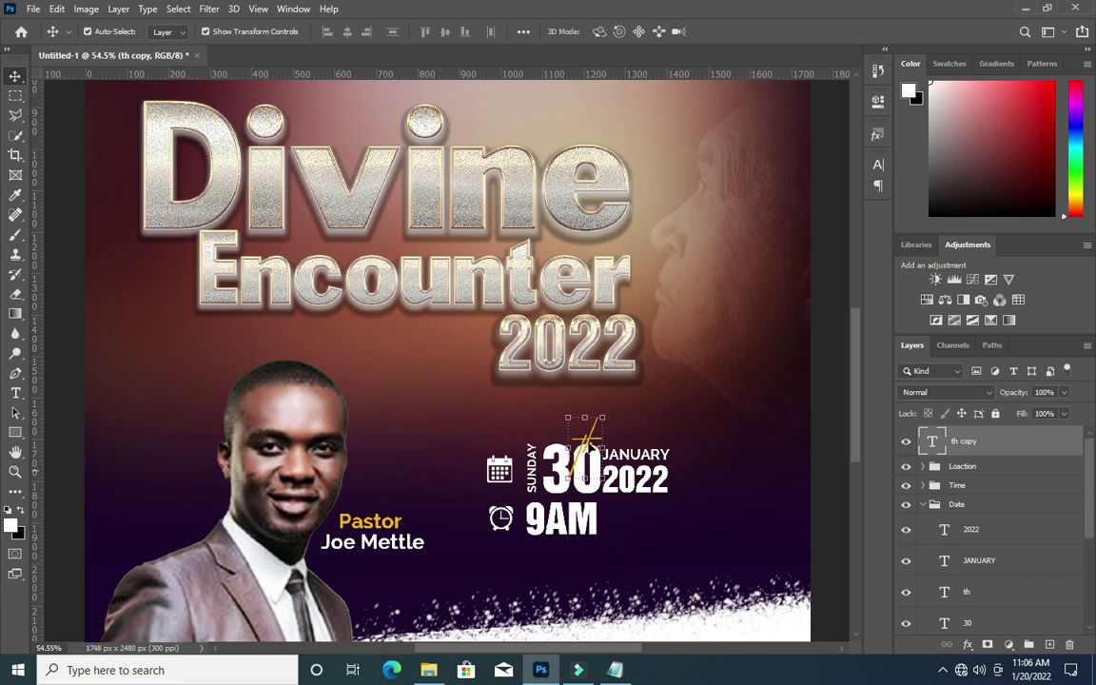
{"action": "left_click_drag", "start_coordinate": [589, 445], "coordinate": [370, 490]}
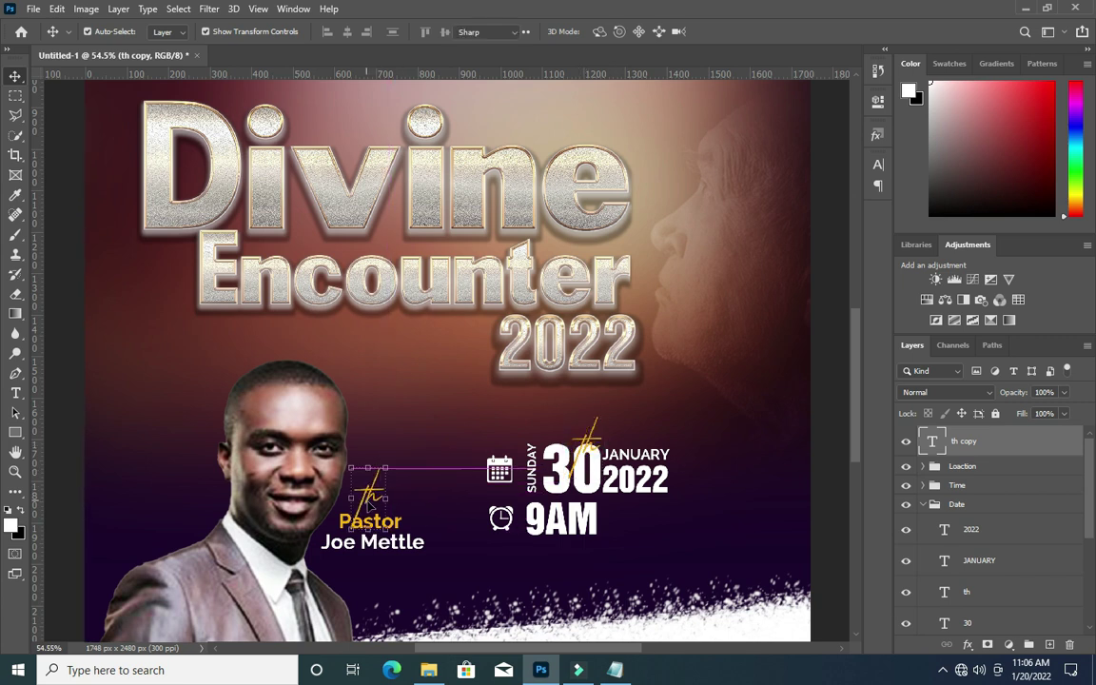
Retype the copied text as 'with' and commit it.
{"action": "double_click", "coordinate": [370, 490]}
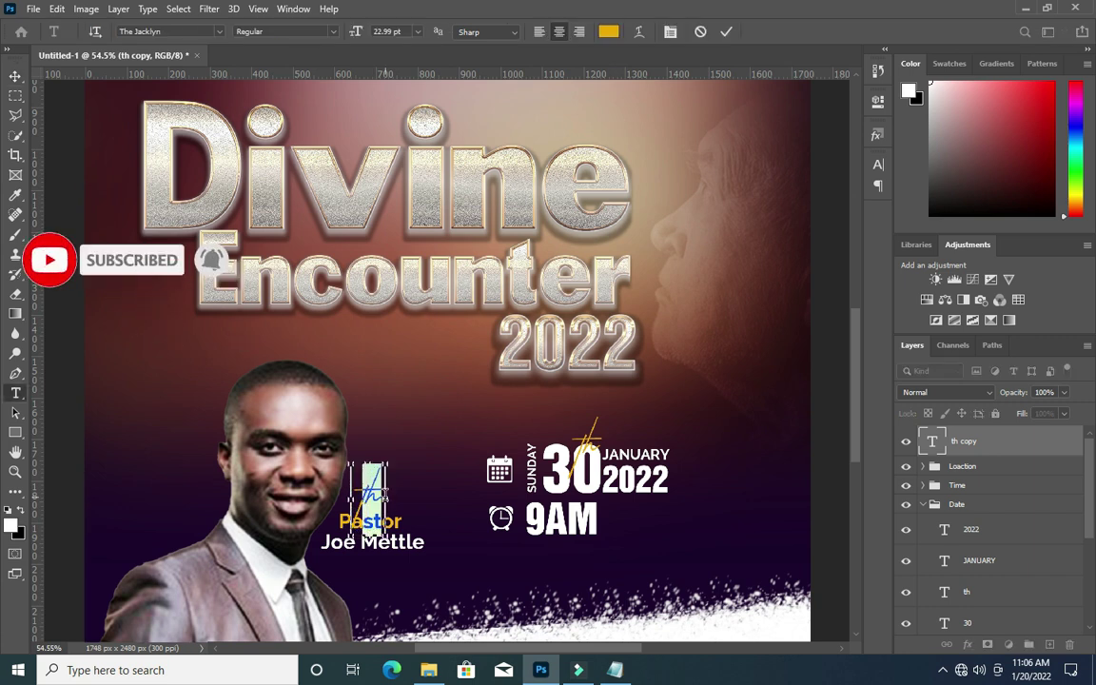
{"action": "type", "text": "with"}
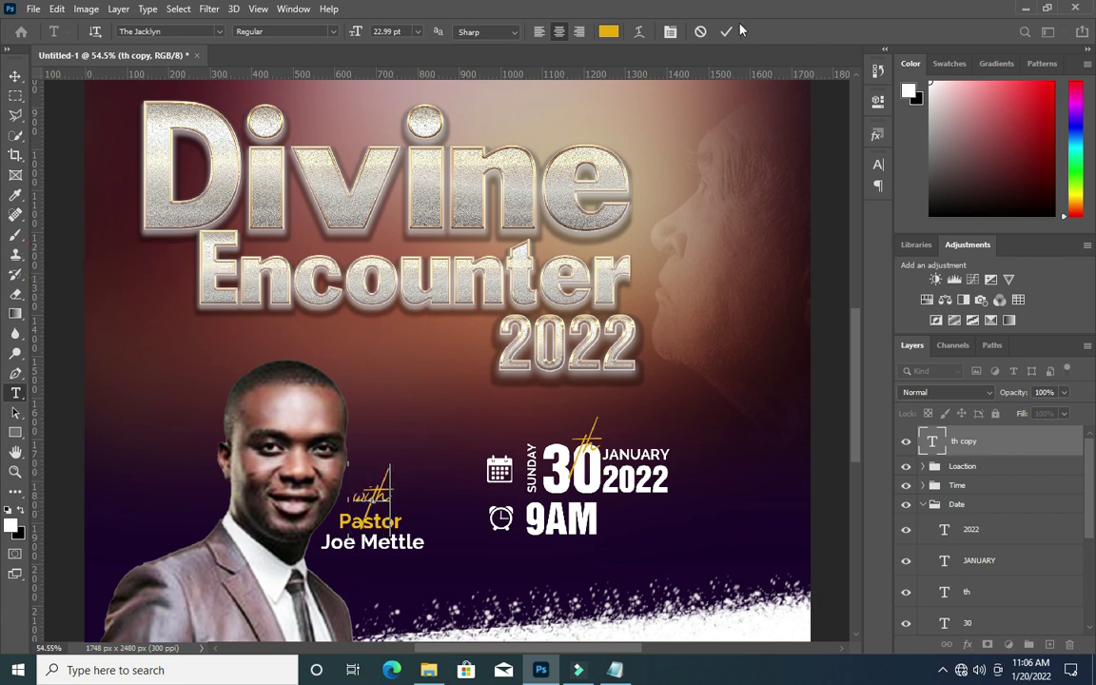
{"action": "left_click", "coordinate": [726, 31]}
{"action": "scroll", "coordinate": [421, 403], "scroll_direction": "down", "scroll_amount": 1}
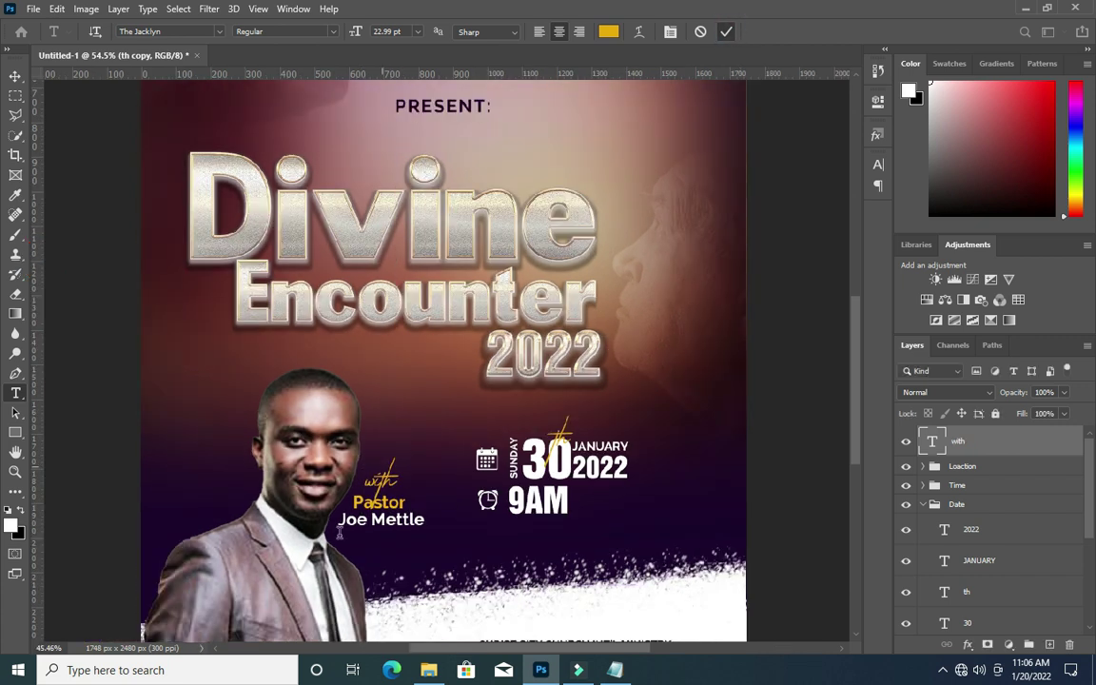
{"action": "left_click", "coordinate": [15, 75]}
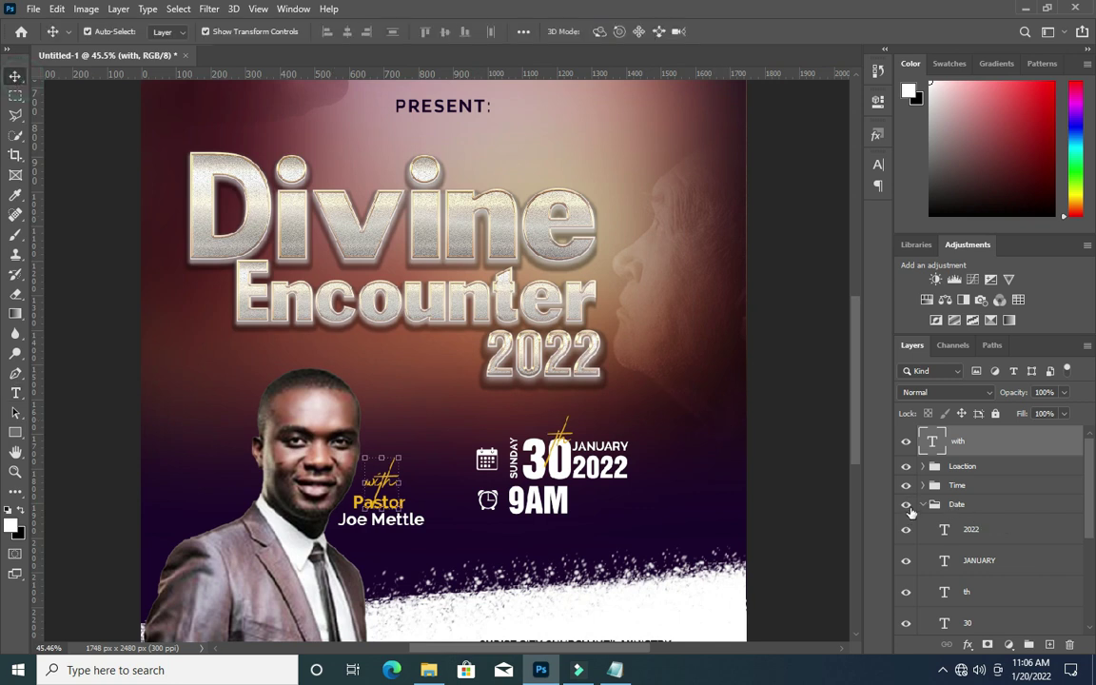
Move the 'with' layer into the Pastor group, leaving the Date and Pastor groups collapsed.
{"action": "left_click", "coordinate": [922, 504]}
{"action": "scroll", "coordinate": [449, 362], "scroll_direction": "down", "scroll_amount": 1}
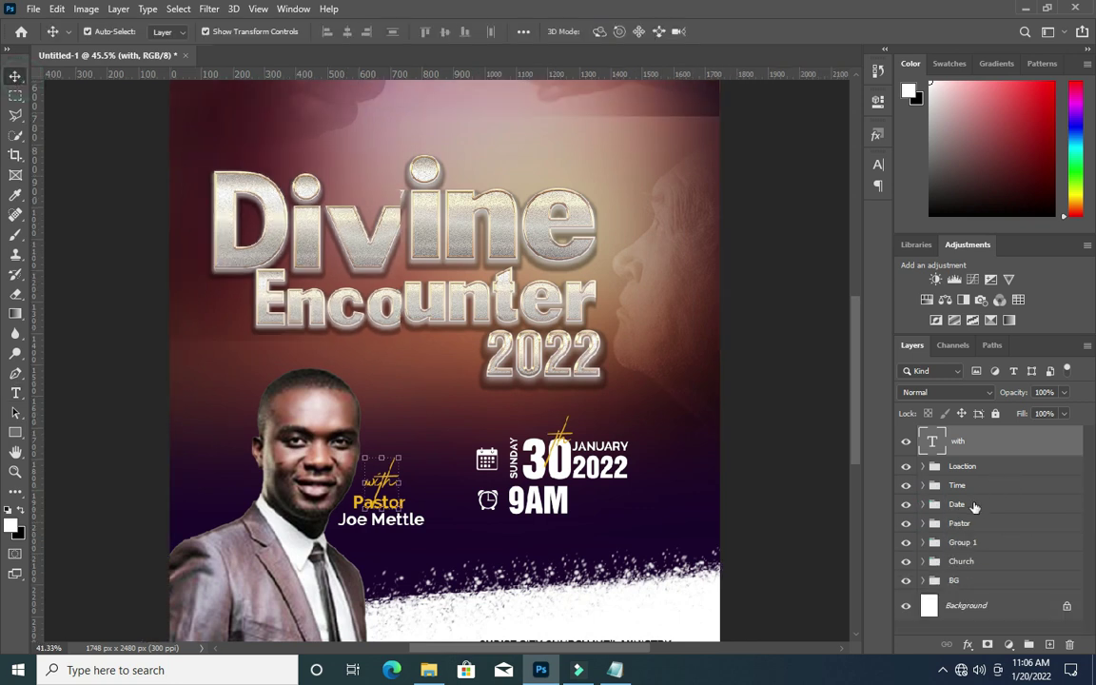
{"action": "left_click", "coordinate": [922, 523]}
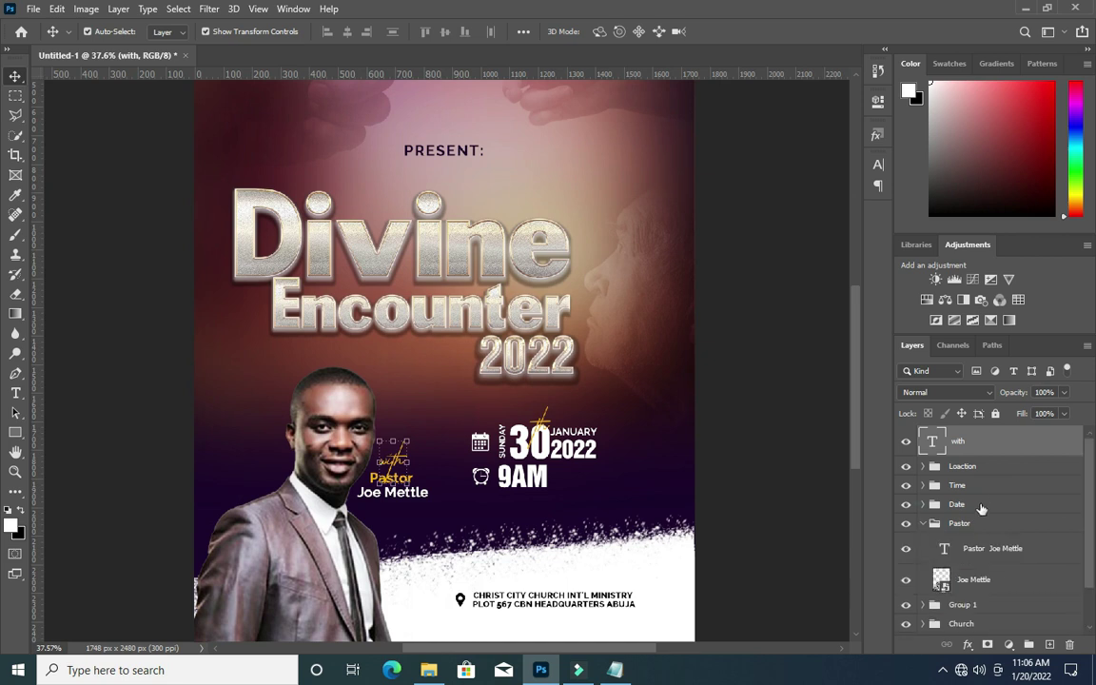
{"action": "left_click_drag", "start_coordinate": [986, 445], "coordinate": [990, 566]}
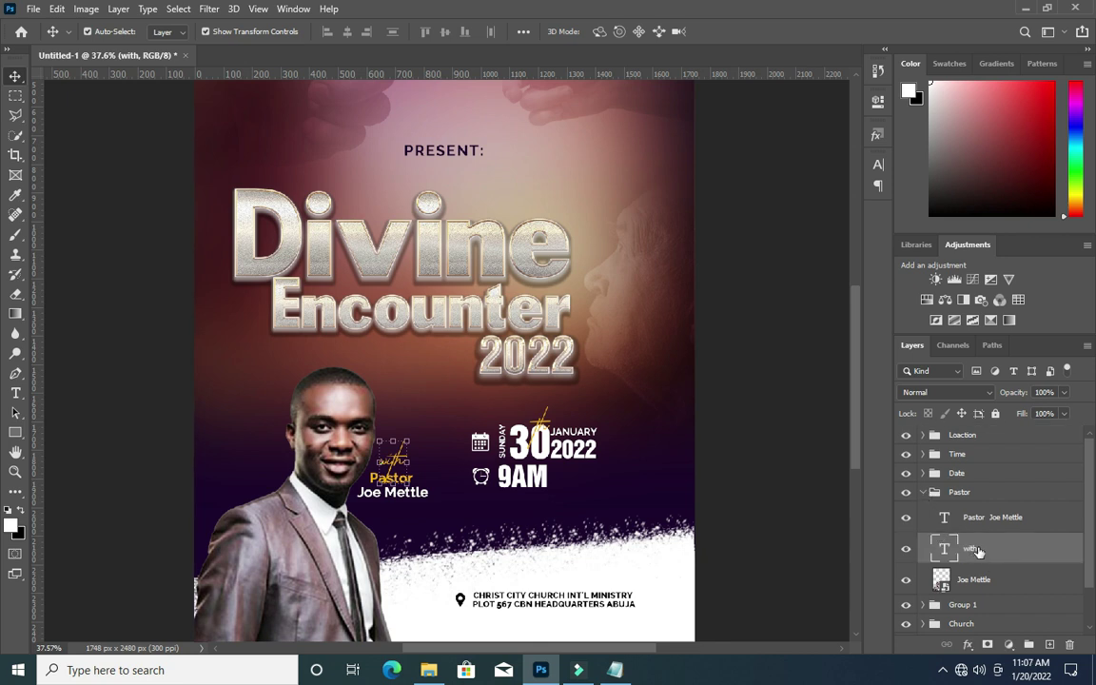
{"action": "left_click", "coordinate": [924, 494]}
Deselect the Pastor group and select the entire canvas.
{"action": "left_click", "coordinate": [795, 404]}
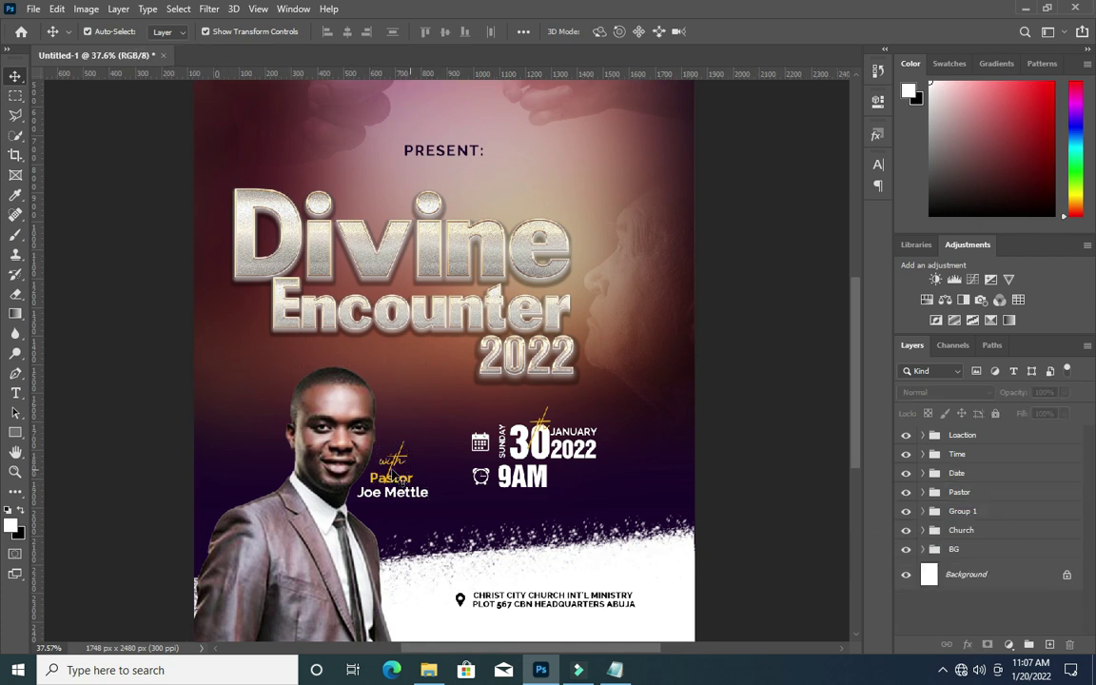
{"action": "scroll", "coordinate": [361, 428], "scroll_direction": "down", "scroll_amount": 3}
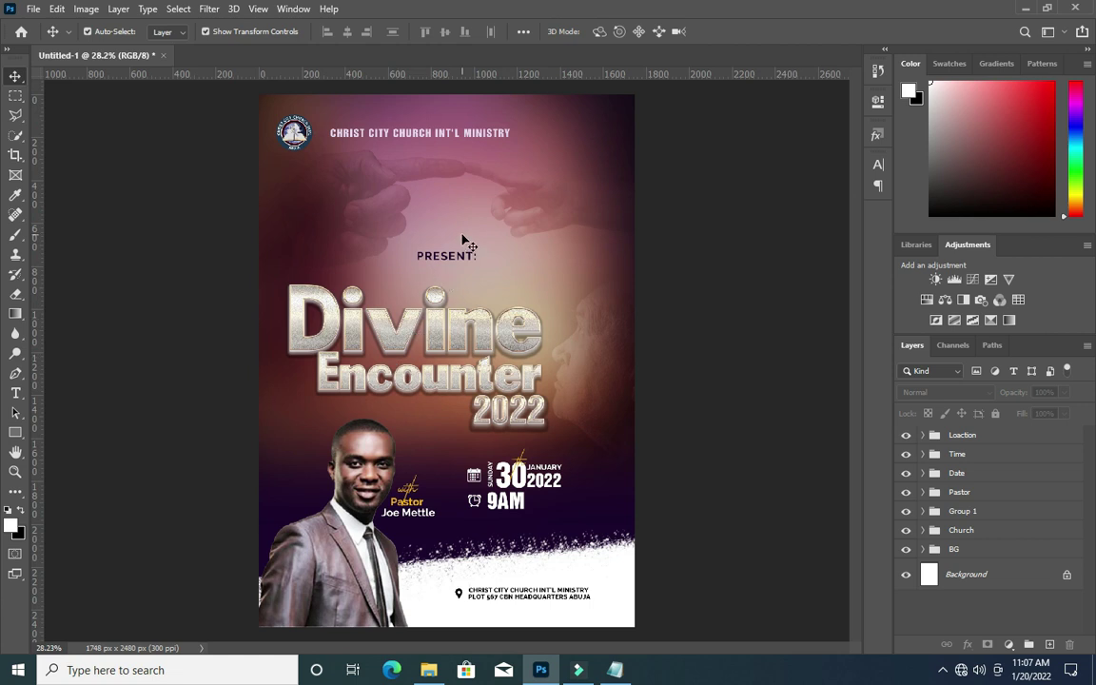
{"action": "scroll", "coordinate": [465, 242], "scroll_direction": "up", "scroll_amount": 1}
{"action": "scroll", "coordinate": [444, 163], "scroll_direction": "down", "scroll_amount": 1}
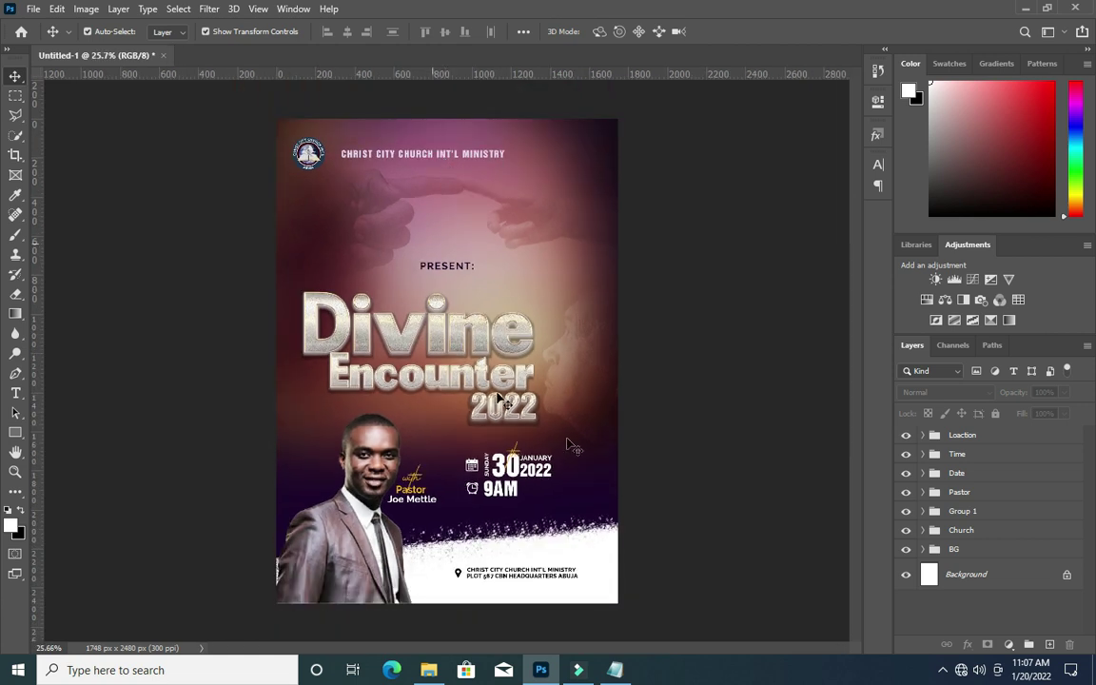
{"action": "scroll", "coordinate": [464, 220], "scroll_direction": "up", "scroll_amount": 1}
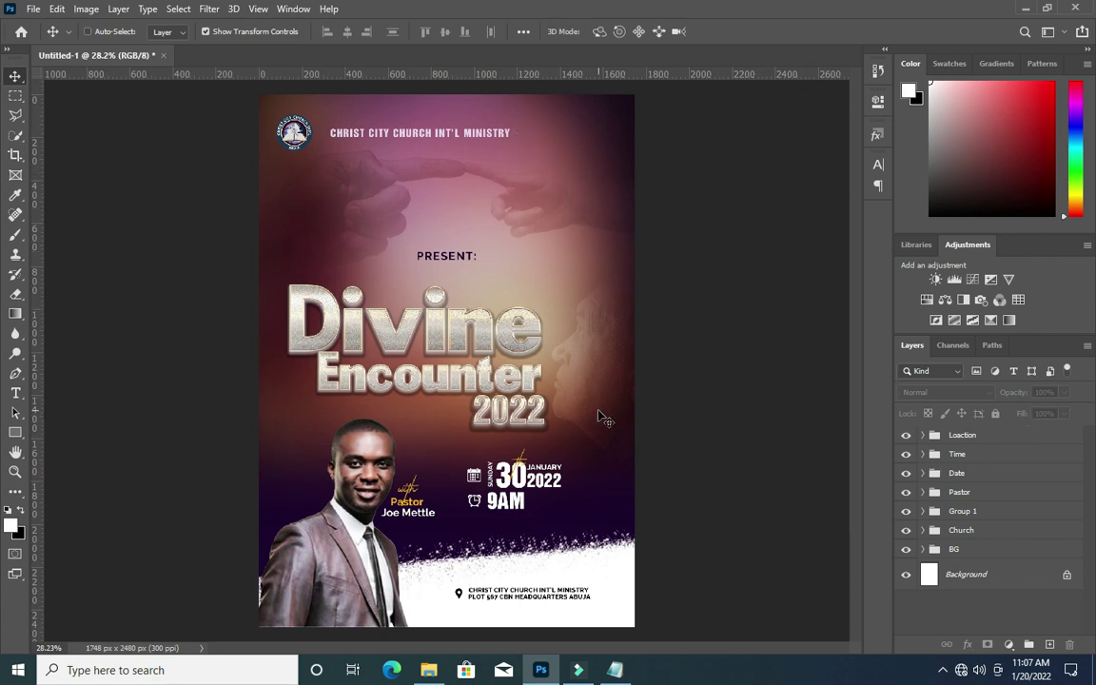
{"action": "key", "text": "ctrl+a"}
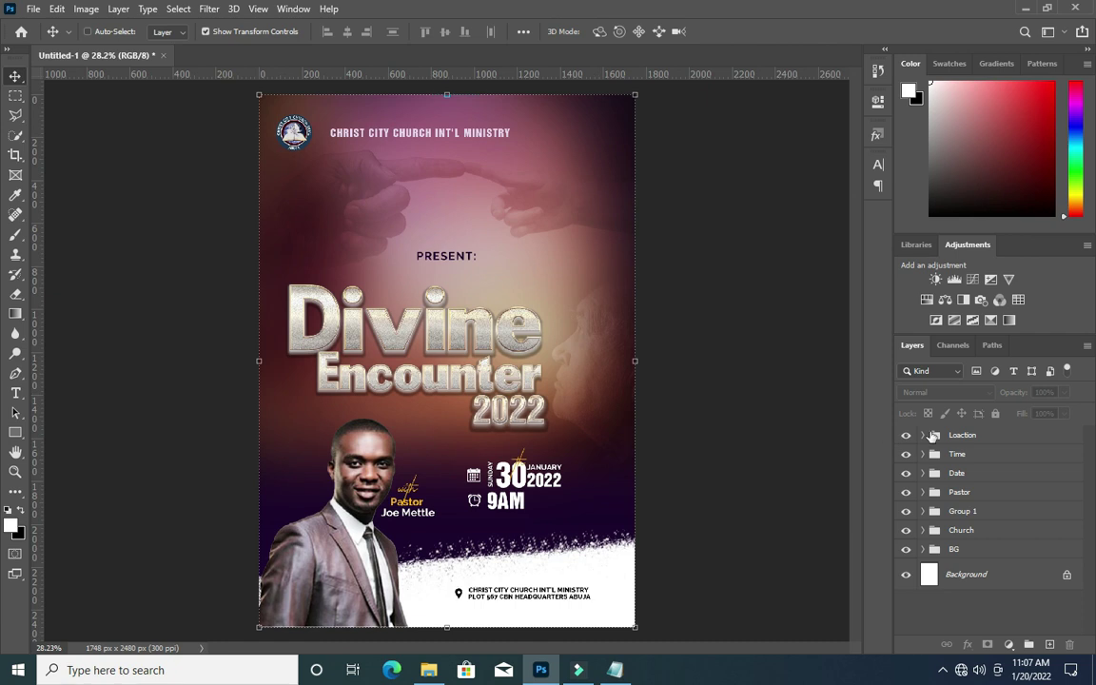
Stamp all visible layers into a merged 'Layer 2' and open it in the Camera Raw Filter.
{"action": "key", "text": "ctrl+shift+c"}
{"action": "key", "text": "ctrl+v"}
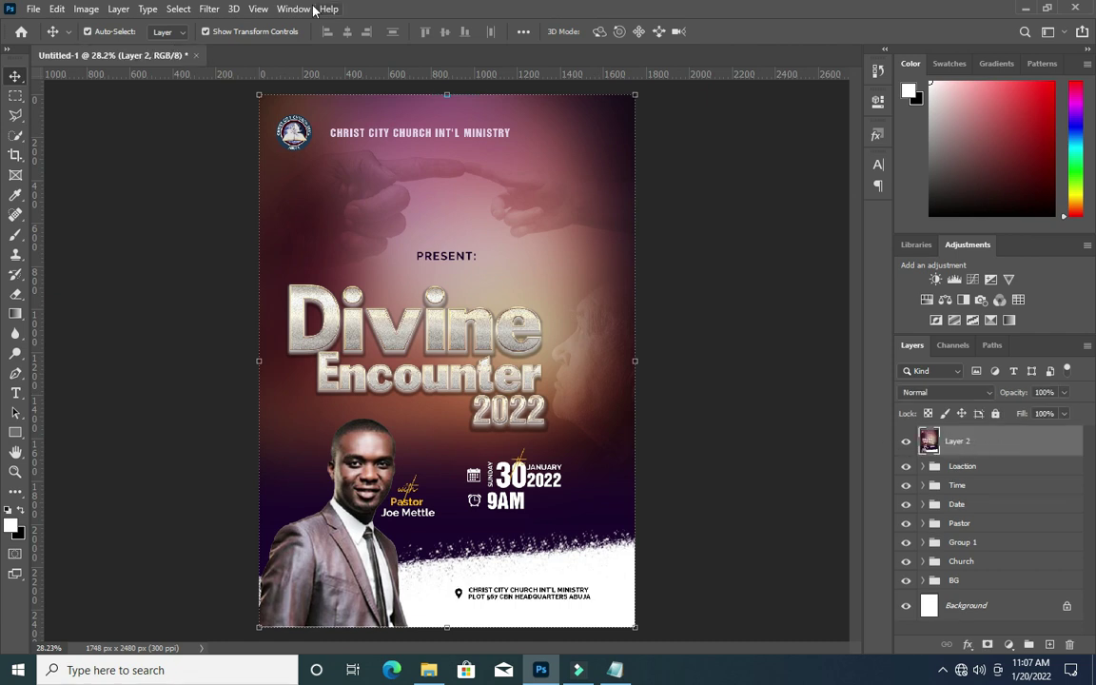
{"action": "left_click", "coordinate": [209, 10]}
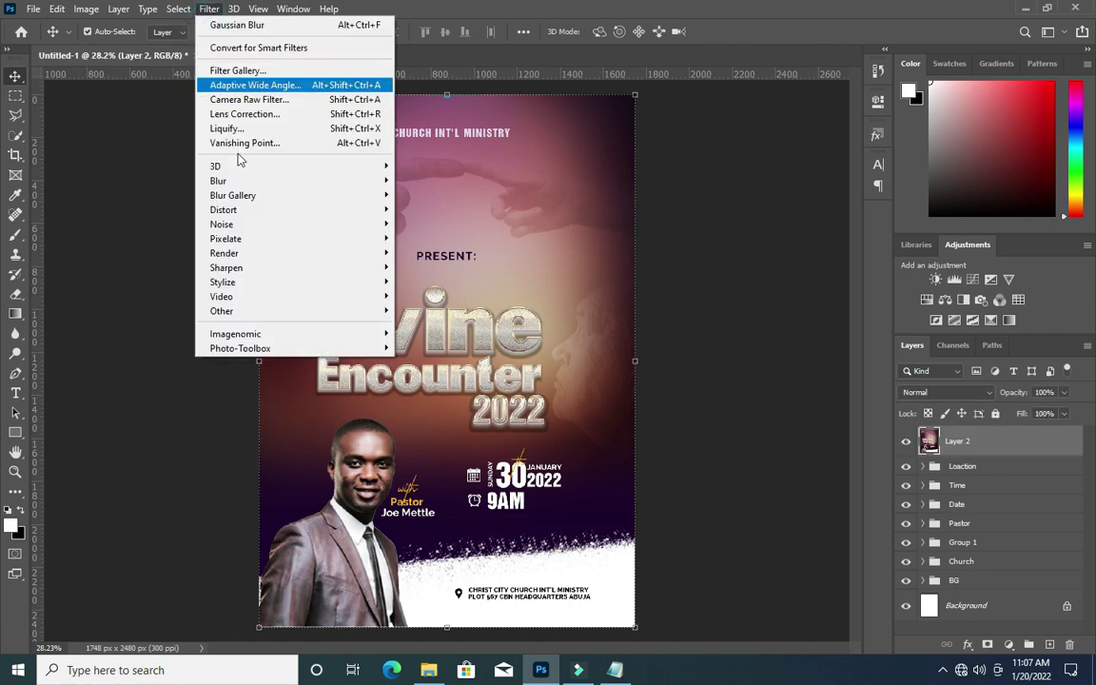
{"action": "left_click", "coordinate": [244, 100]}
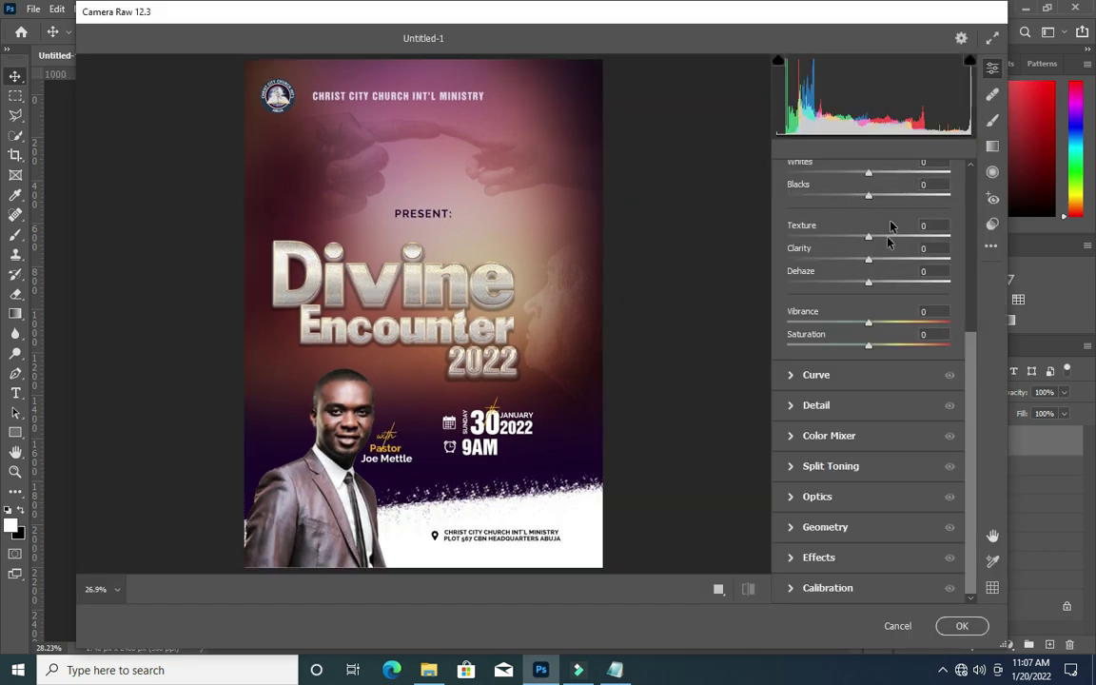
Set the Camera Raw white balance to Temperature -22 and Tint +28.
{"action": "scroll", "coordinate": [898, 232], "scroll_direction": "up", "scroll_amount": 5}
{"action": "left_click", "coordinate": [933, 282]}
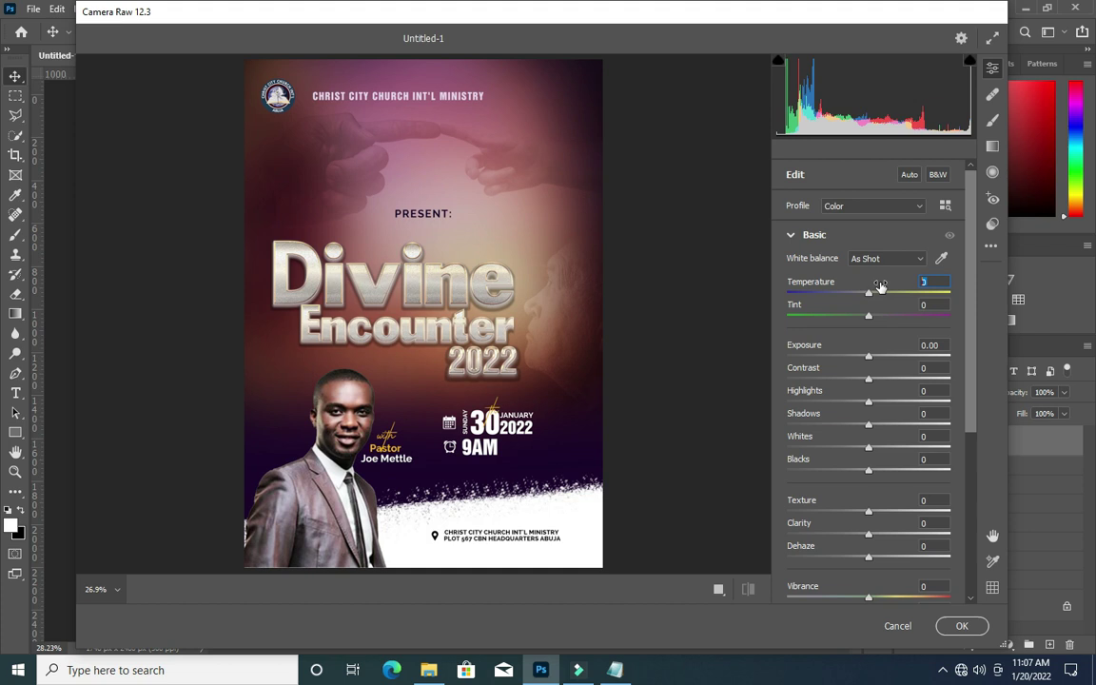
{"action": "type", "text": "-22"}
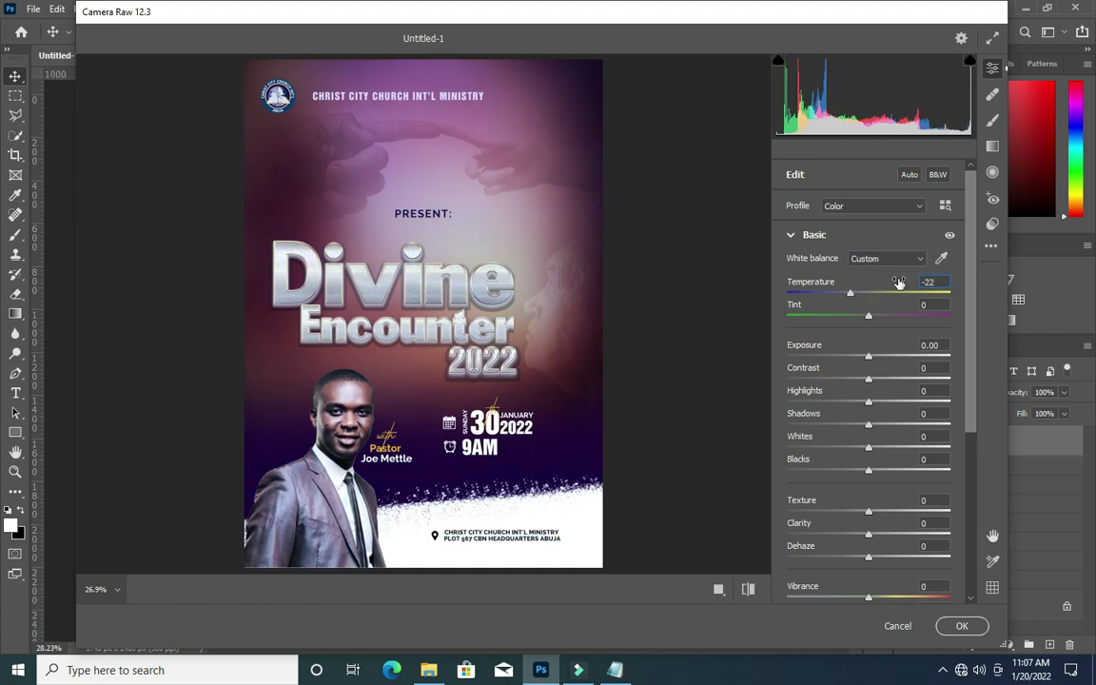
{"action": "key", "text": "Tab"}
{"action": "type", "text": "+28"}
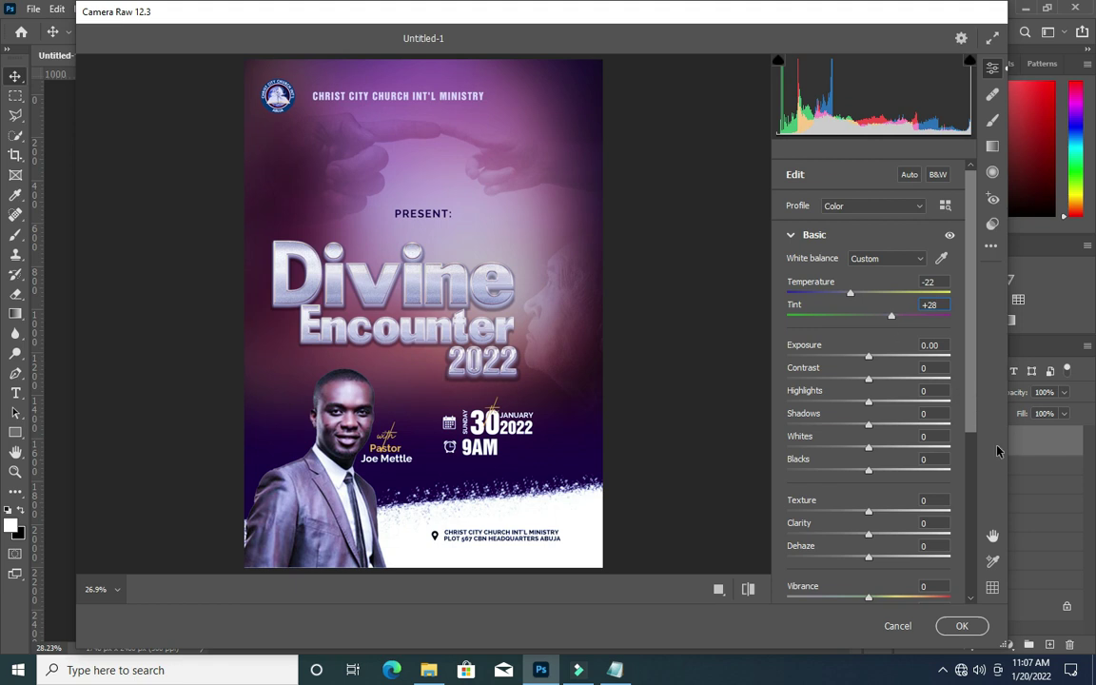
Raise Contrast to +22, Clarity to +16 and Dehaze to +17, then apply the grade.
{"action": "left_click", "coordinate": [929, 368]}
{"action": "type", "text": "+22"}
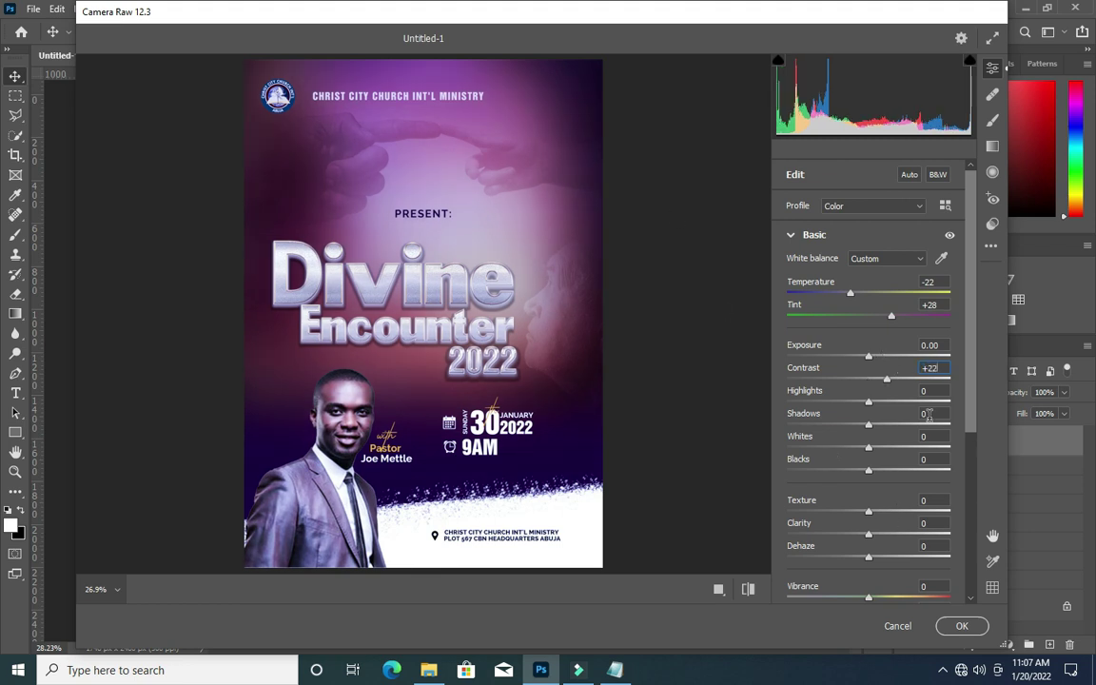
{"action": "left_click", "coordinate": [930, 523]}
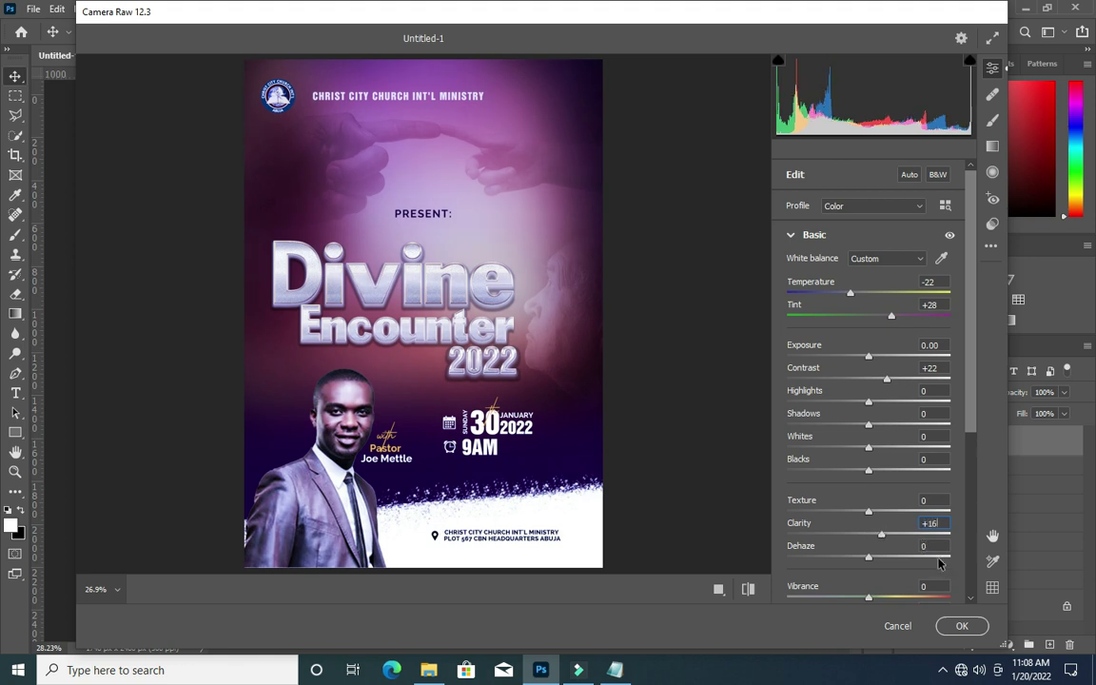
{"action": "left_click", "coordinate": [923, 548]}
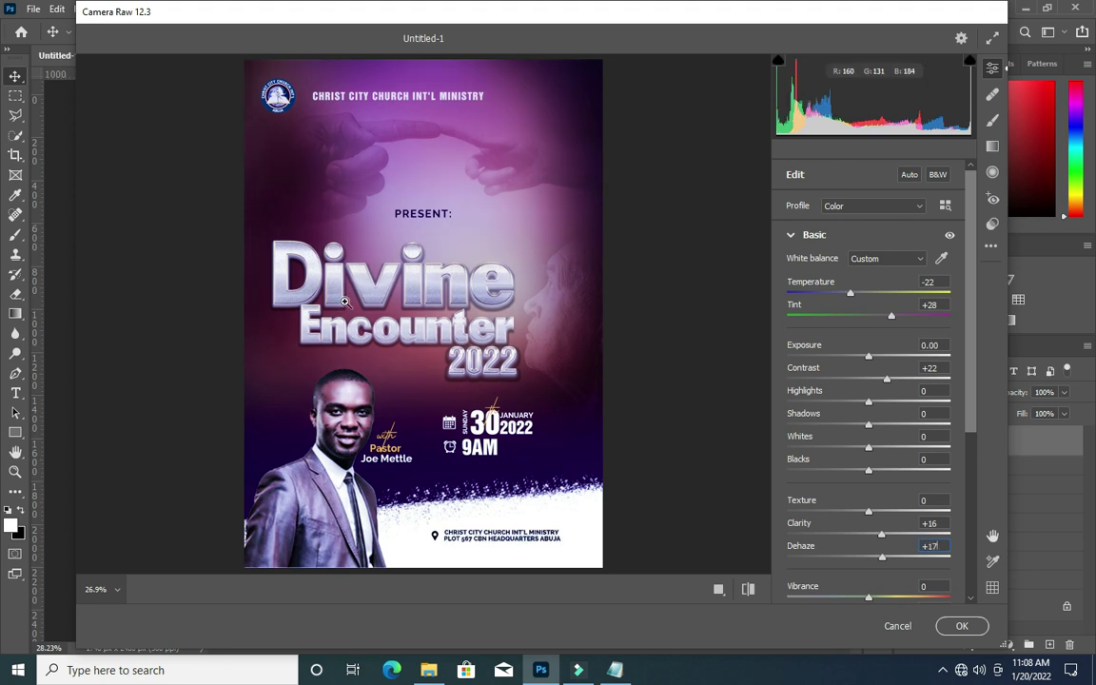
{"action": "left_click", "coordinate": [962, 626]}
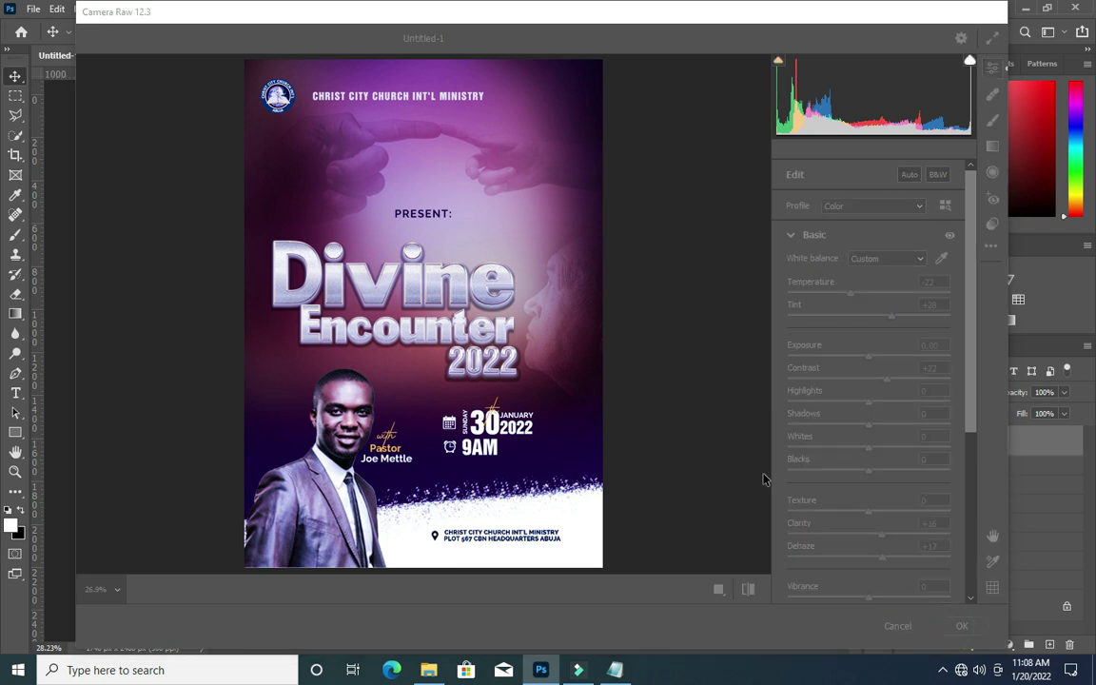